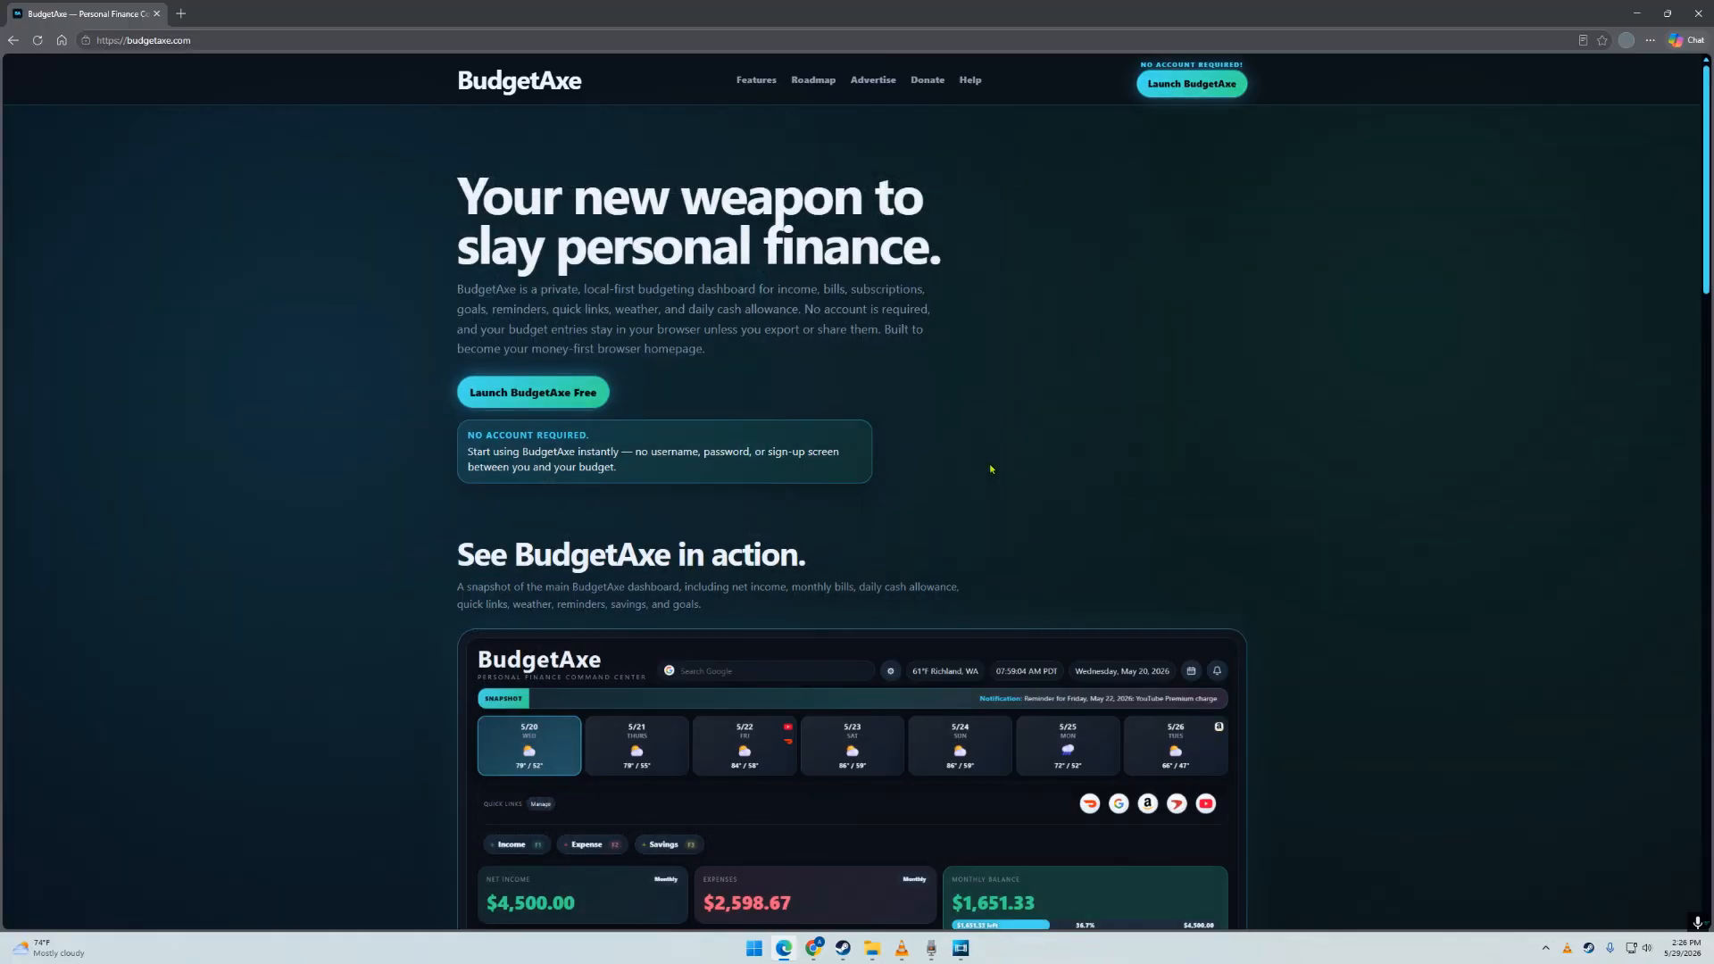
Launch the budgeting app, allow location access, and accept the local data disclaimer so it is not shown again.
{"action": "left_click", "coordinate": [1210, 83]}
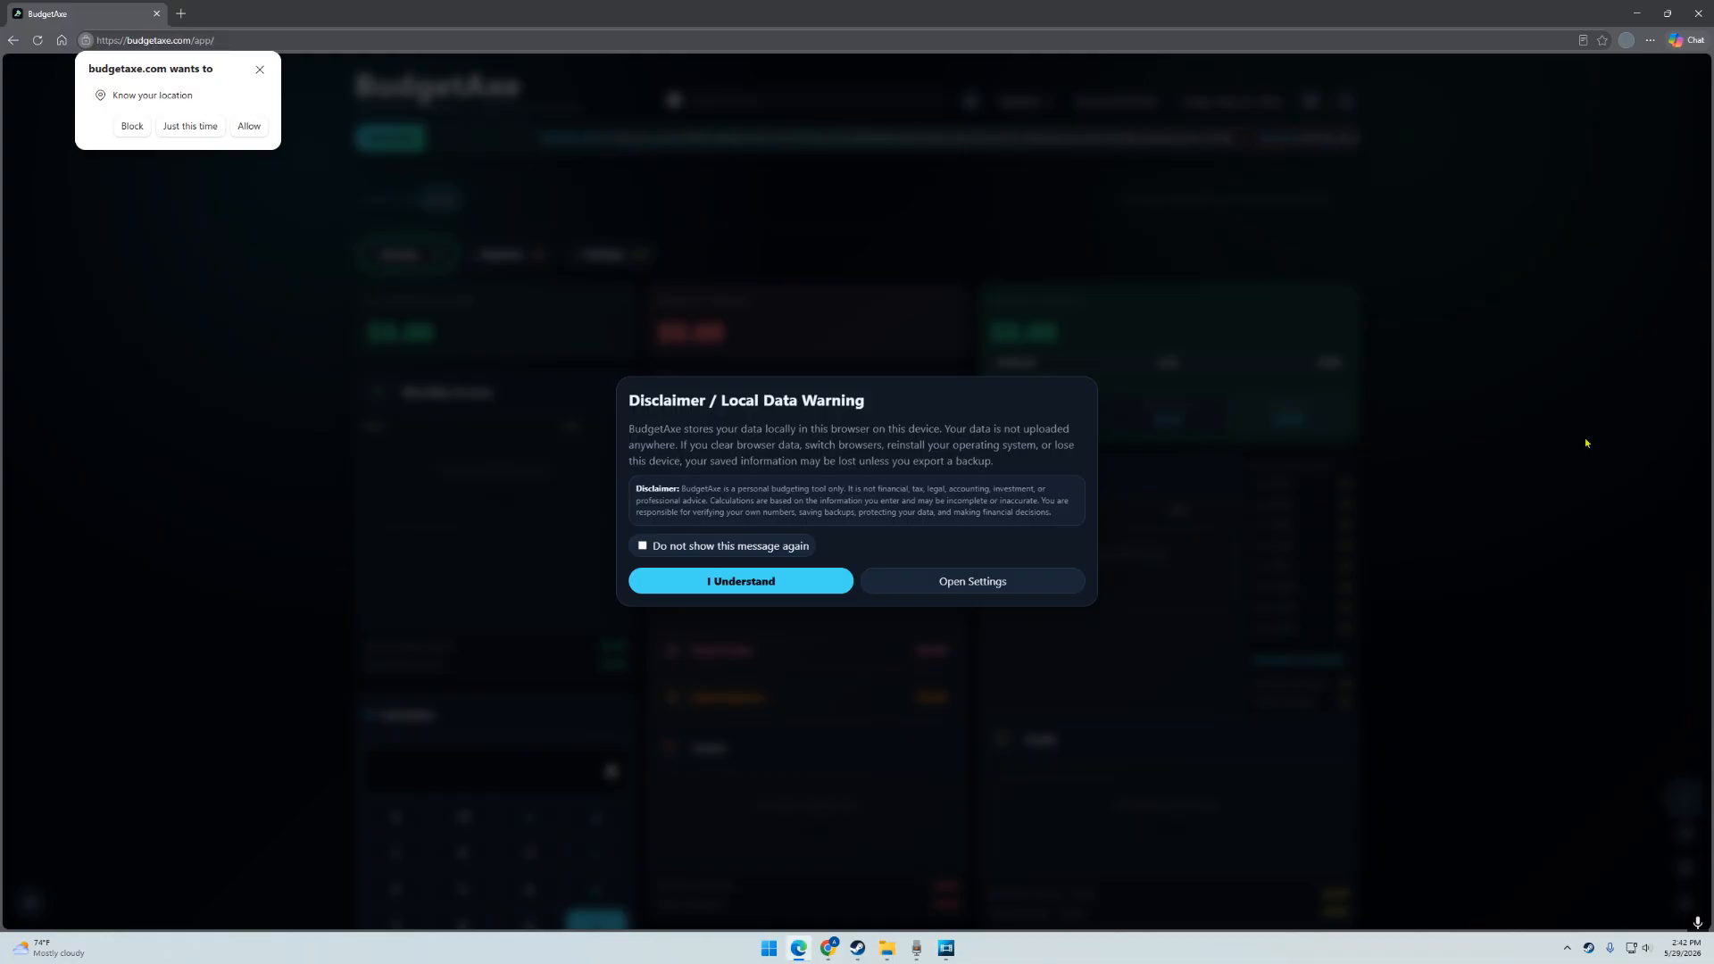
{"action": "left_click", "coordinate": [248, 127]}
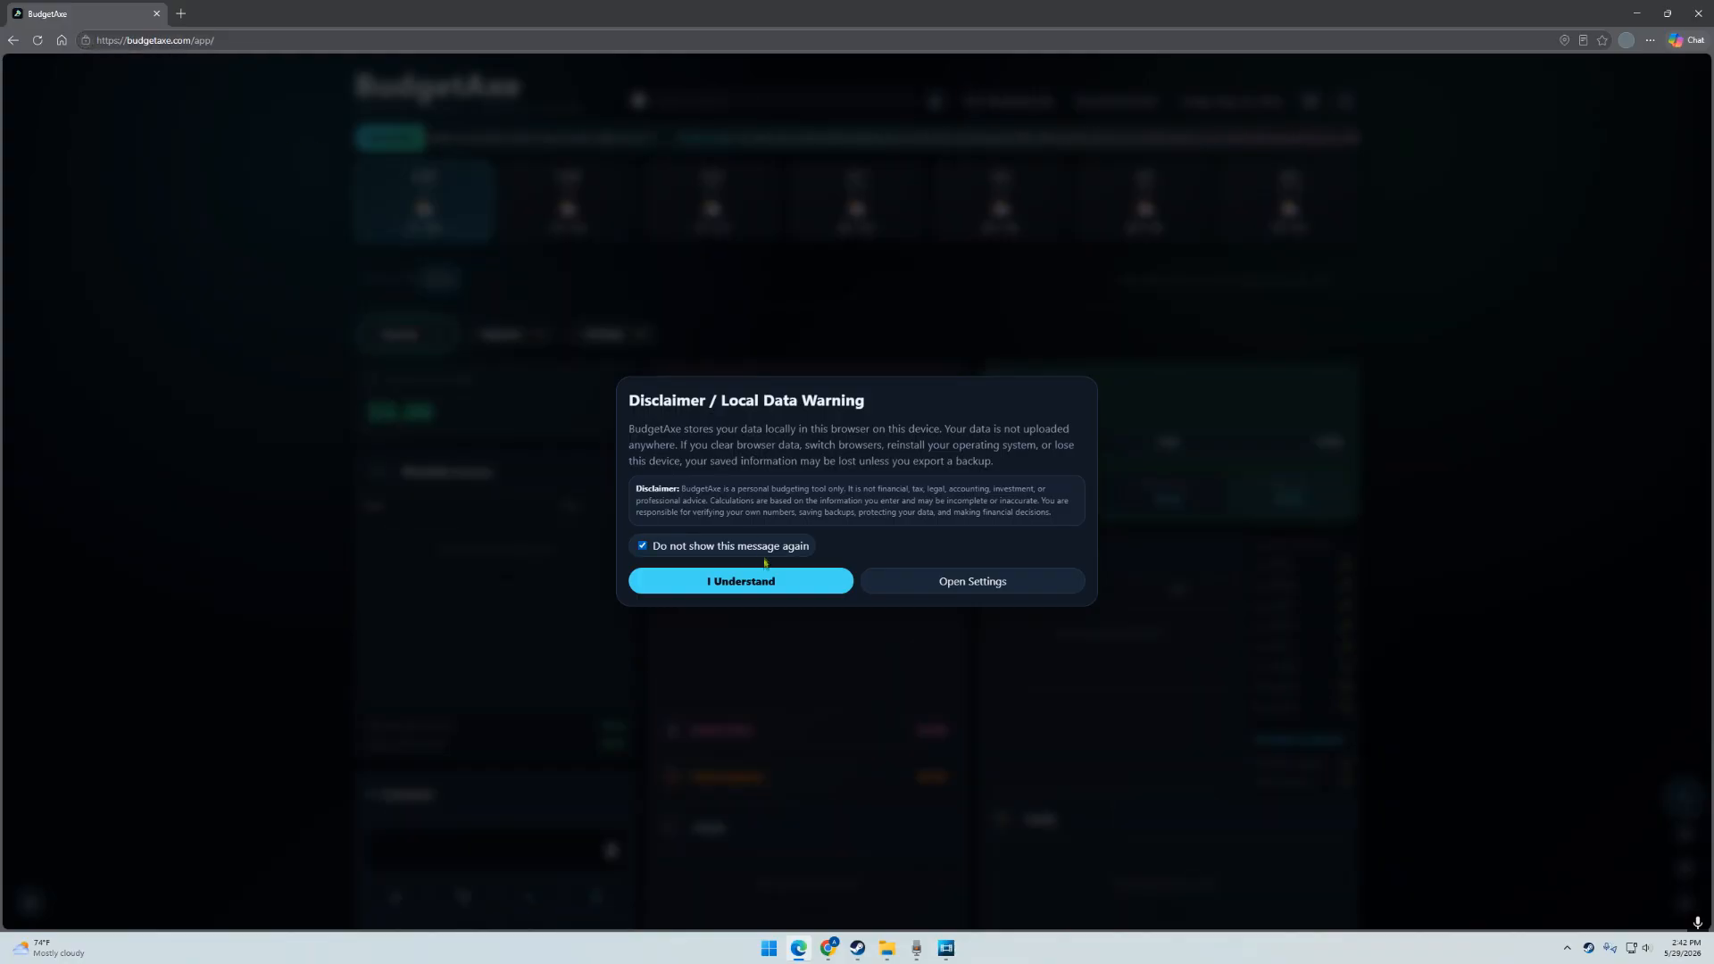
{"action": "left_click", "coordinate": [746, 582]}
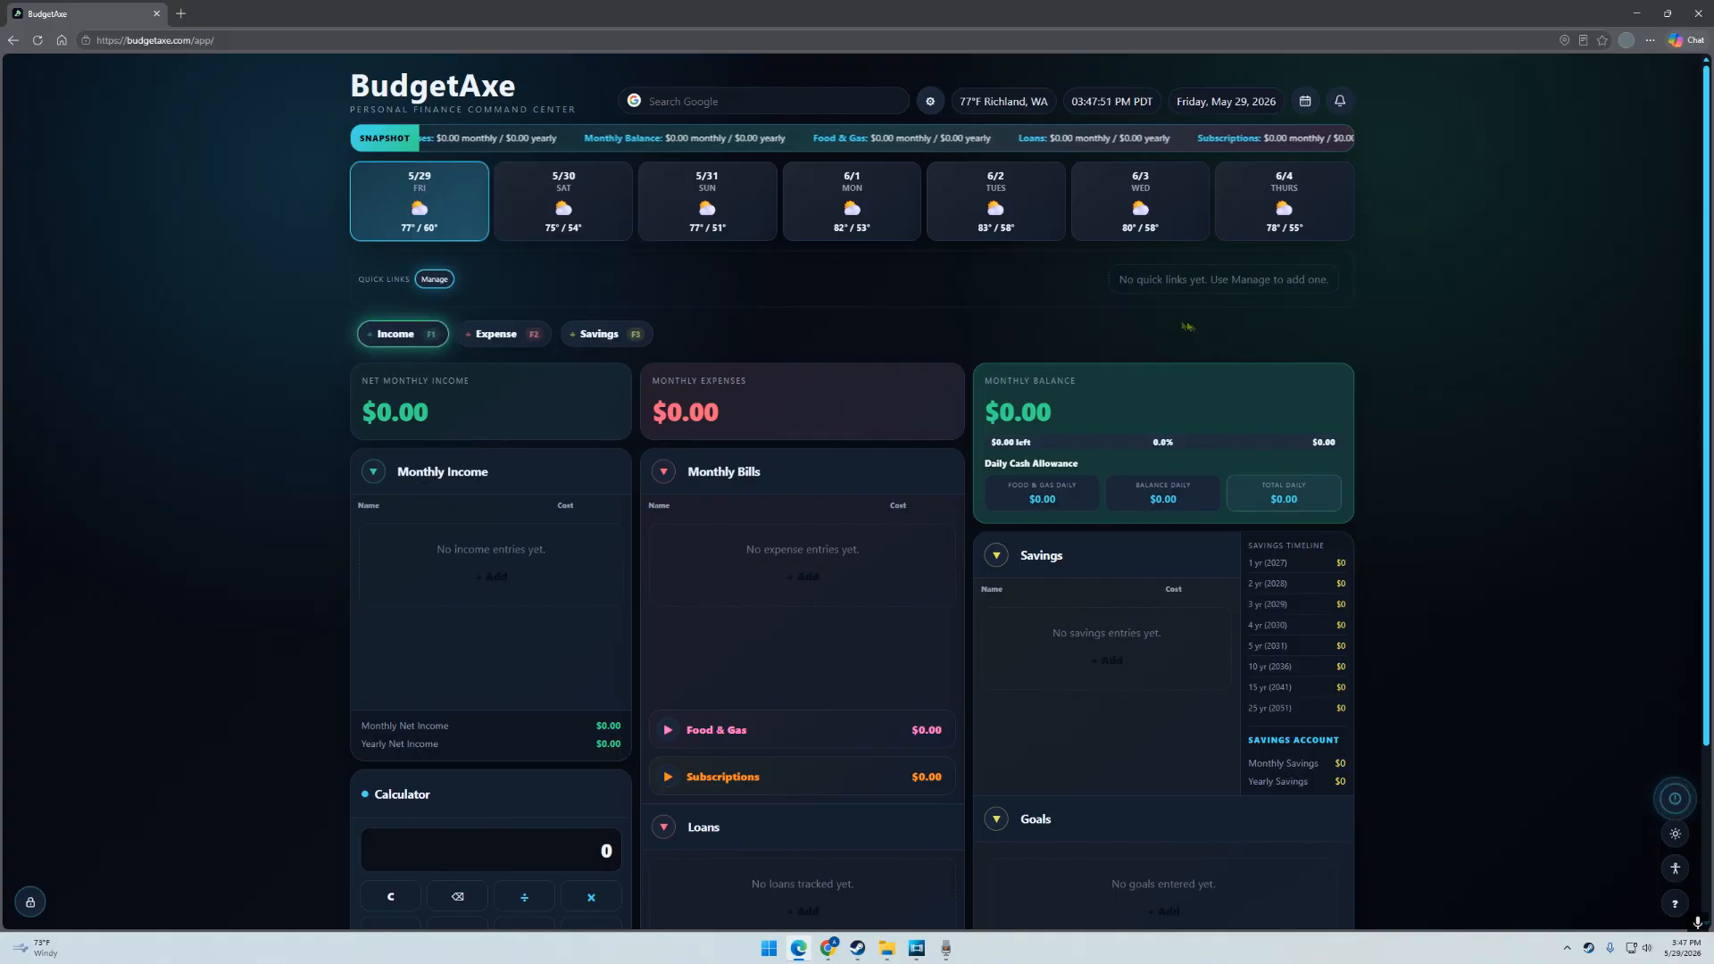
Open the data management settings and export a backup with the file name May-2026-budget-axe-backup.
{"action": "left_click", "coordinate": [931, 102]}
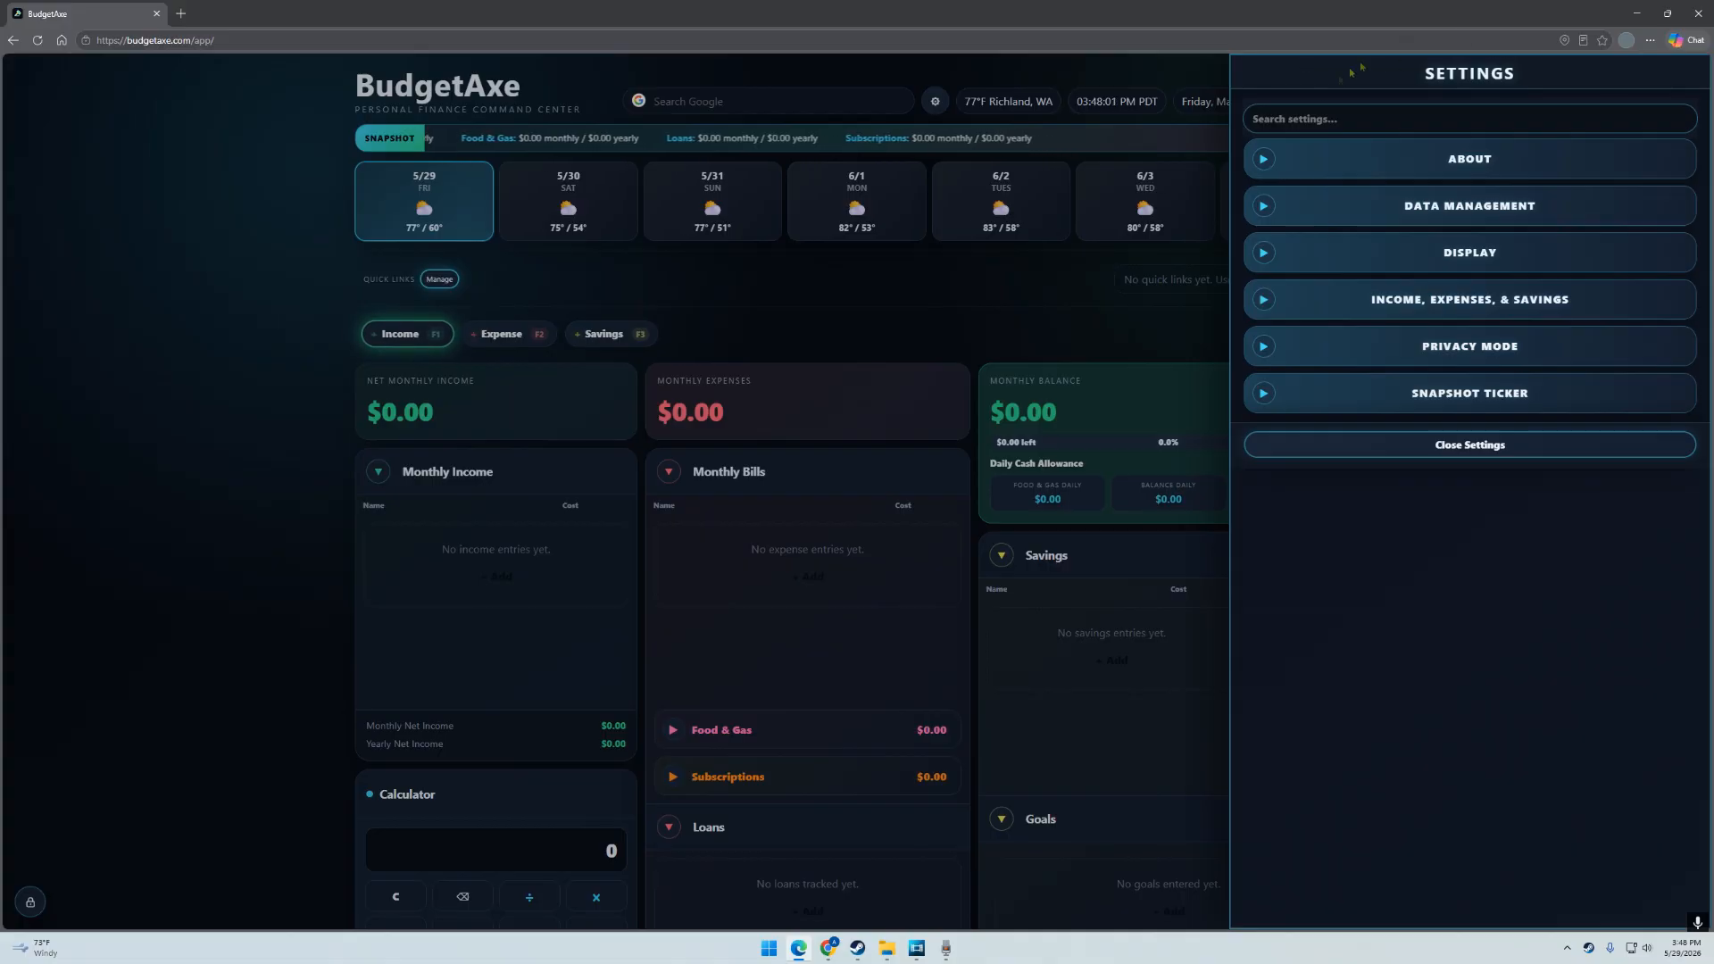
{"action": "left_click", "coordinate": [1262, 208]}
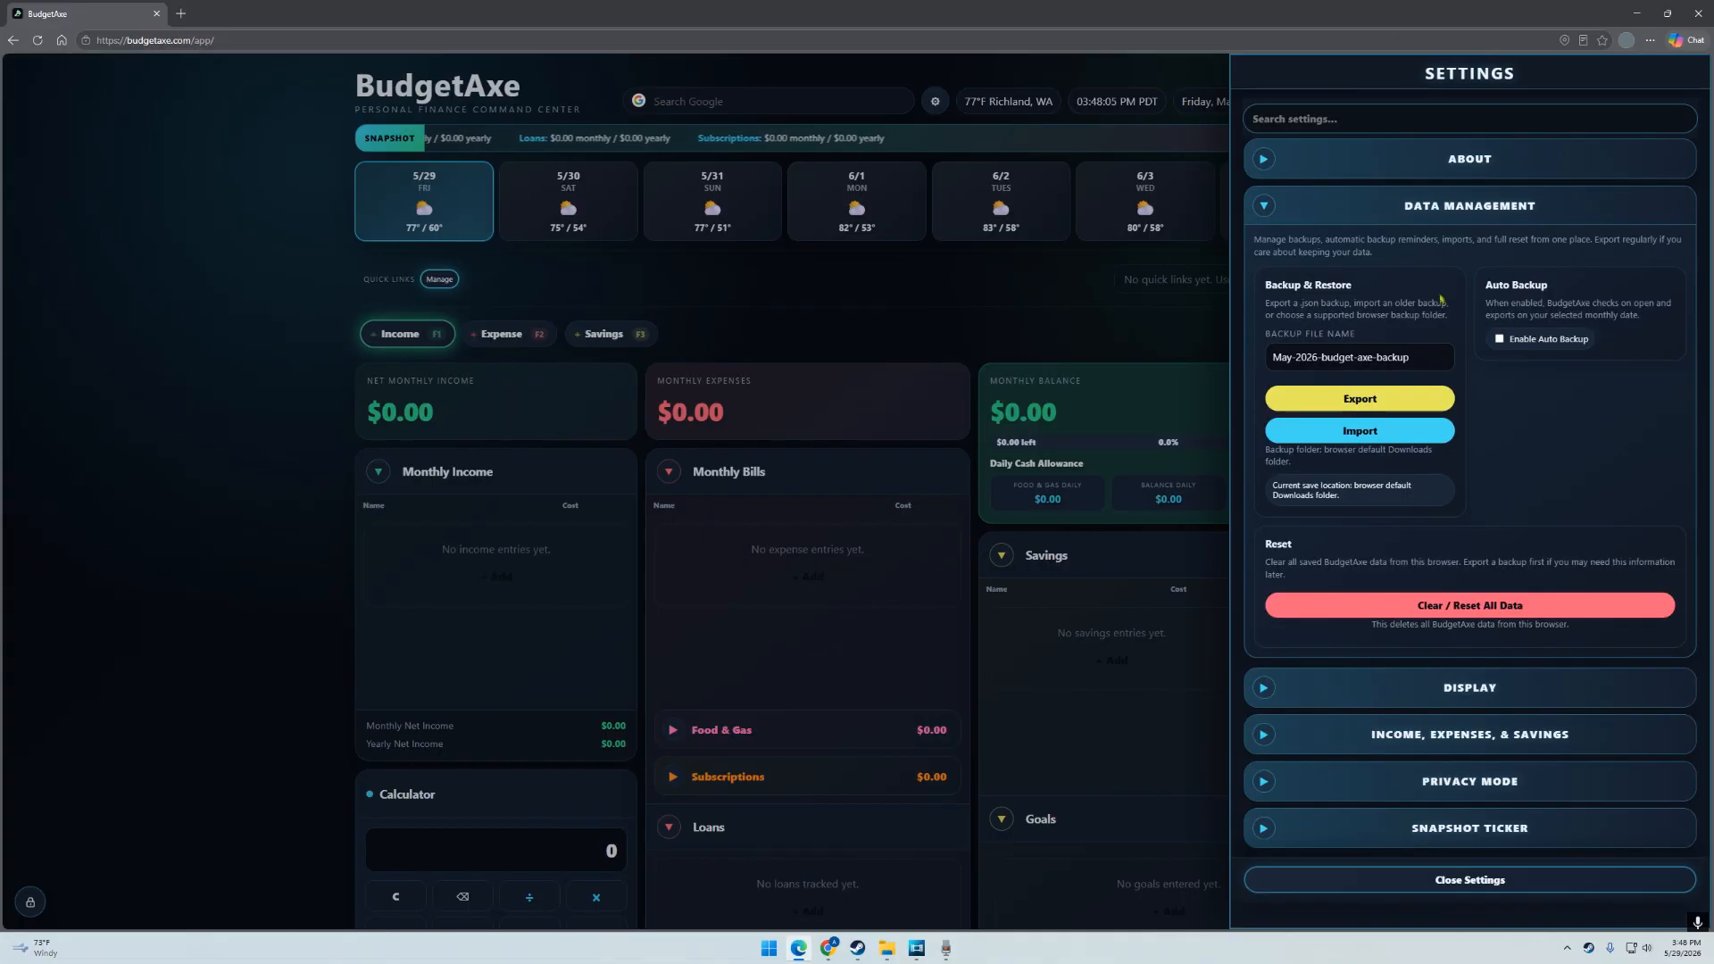
{"action": "left_click", "coordinate": [1339, 403]}
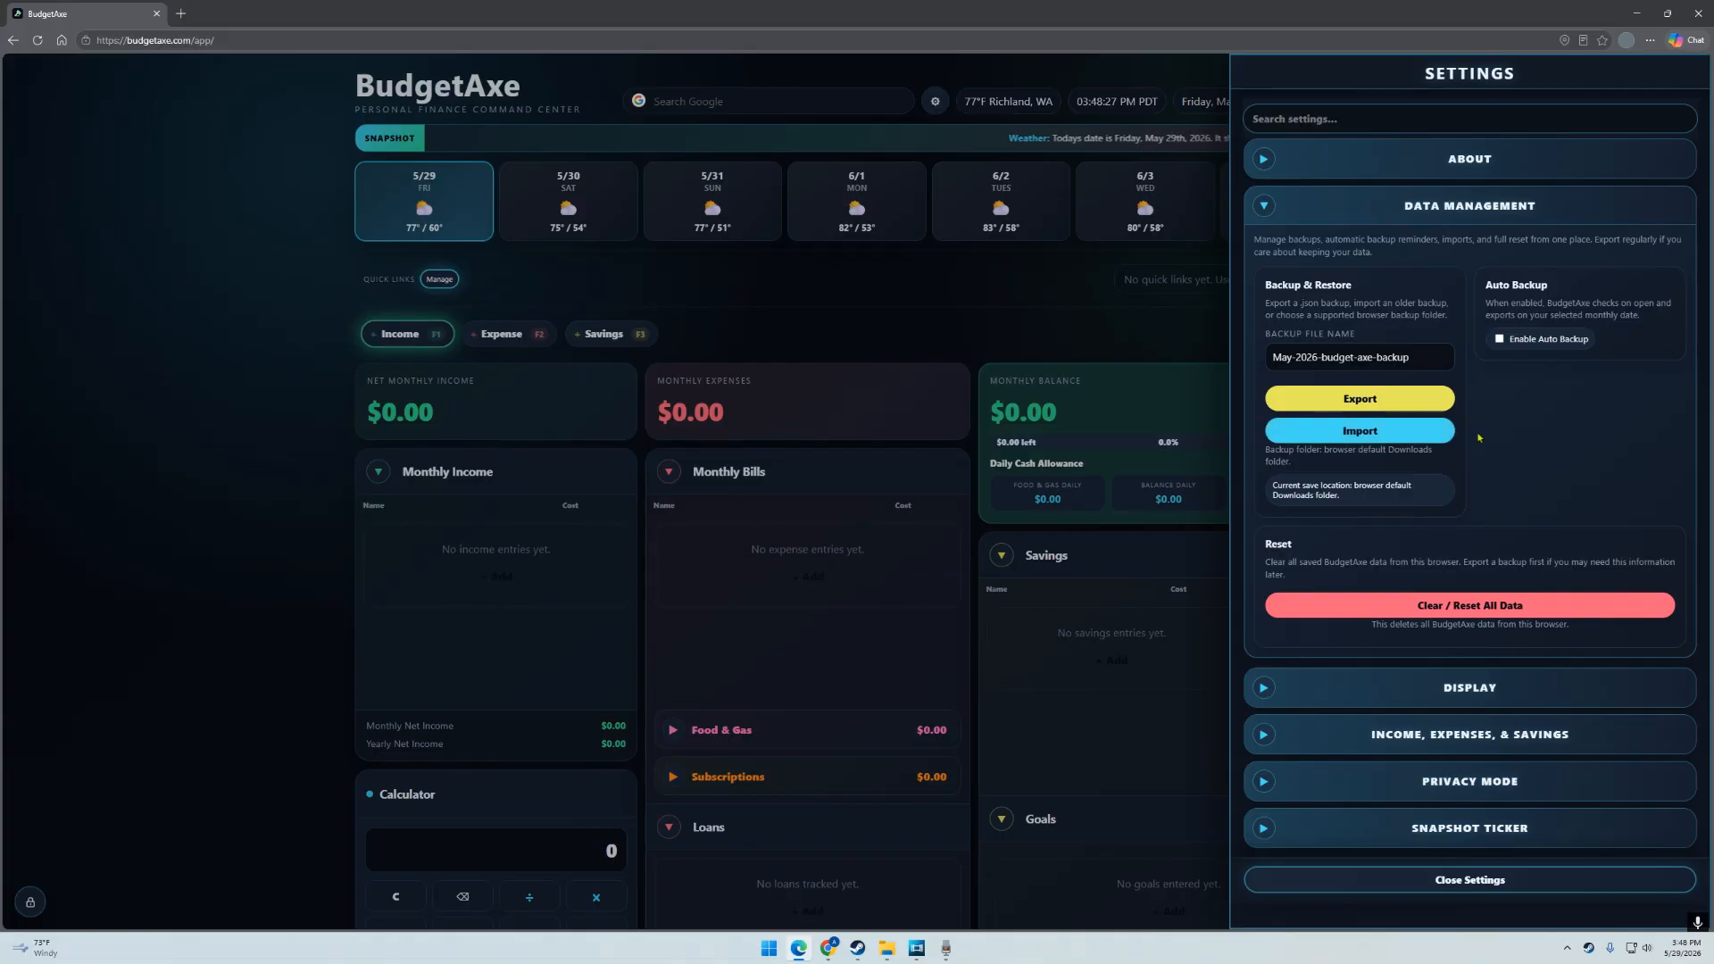
View the confirmation prompt for clearing all data, cancel it, and close the settings.
{"action": "left_click", "coordinate": [1469, 605]}
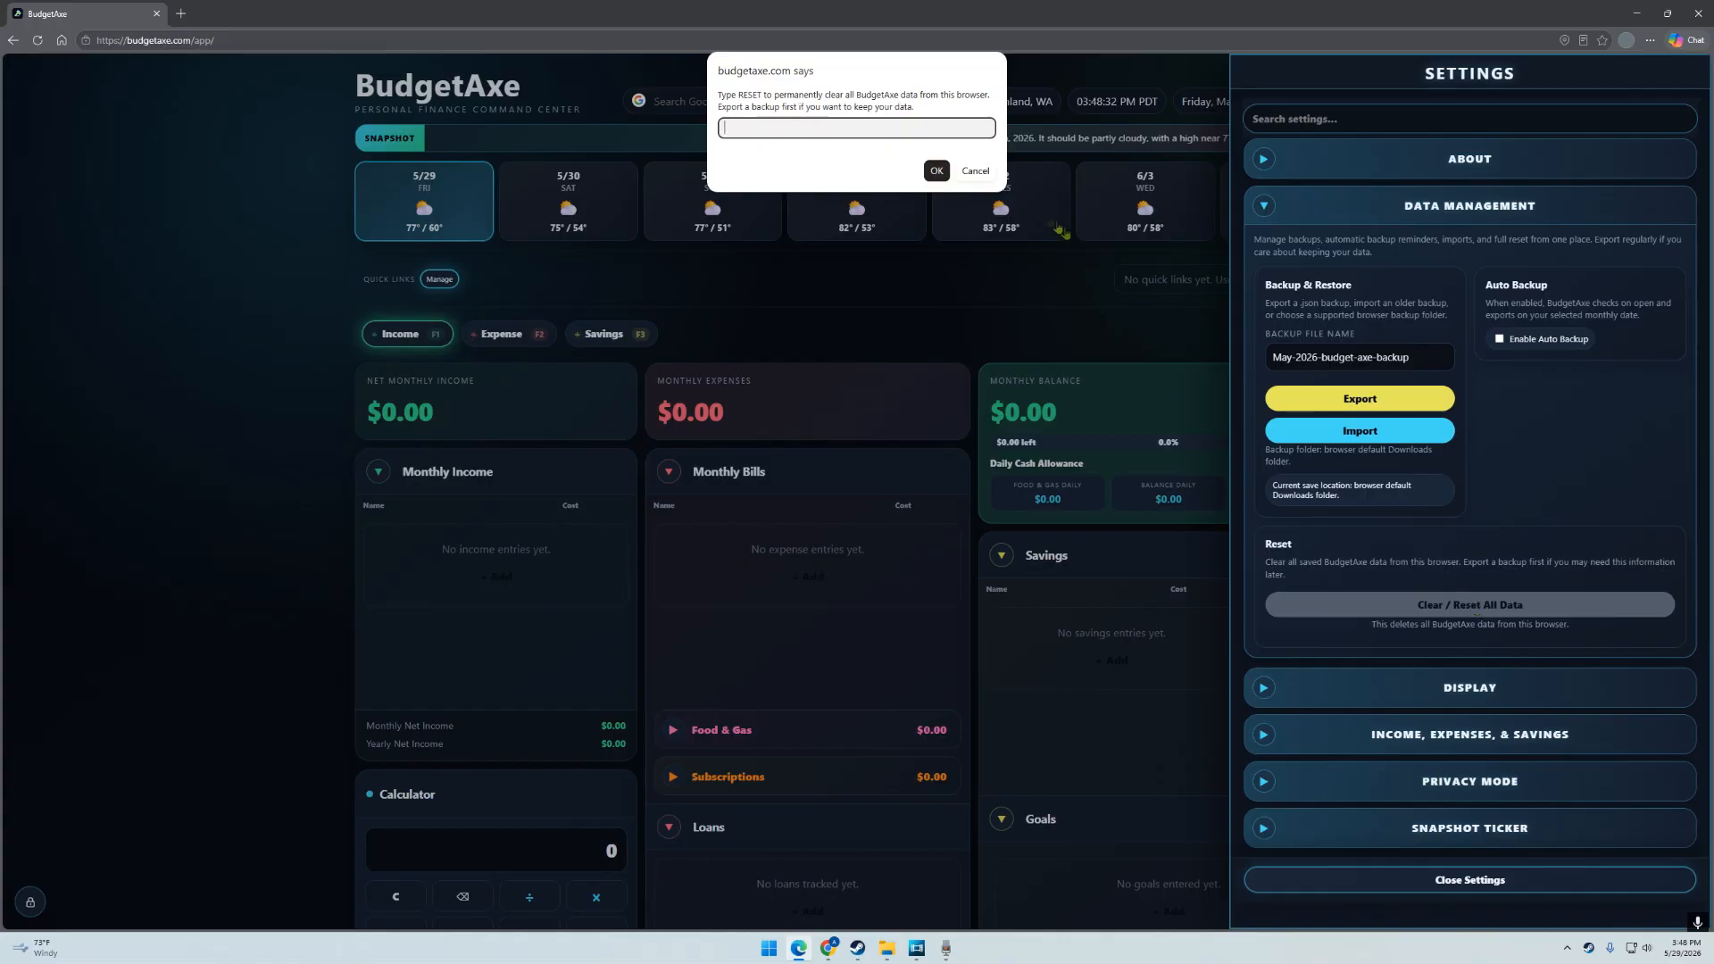
{"action": "left_click", "coordinate": [975, 171]}
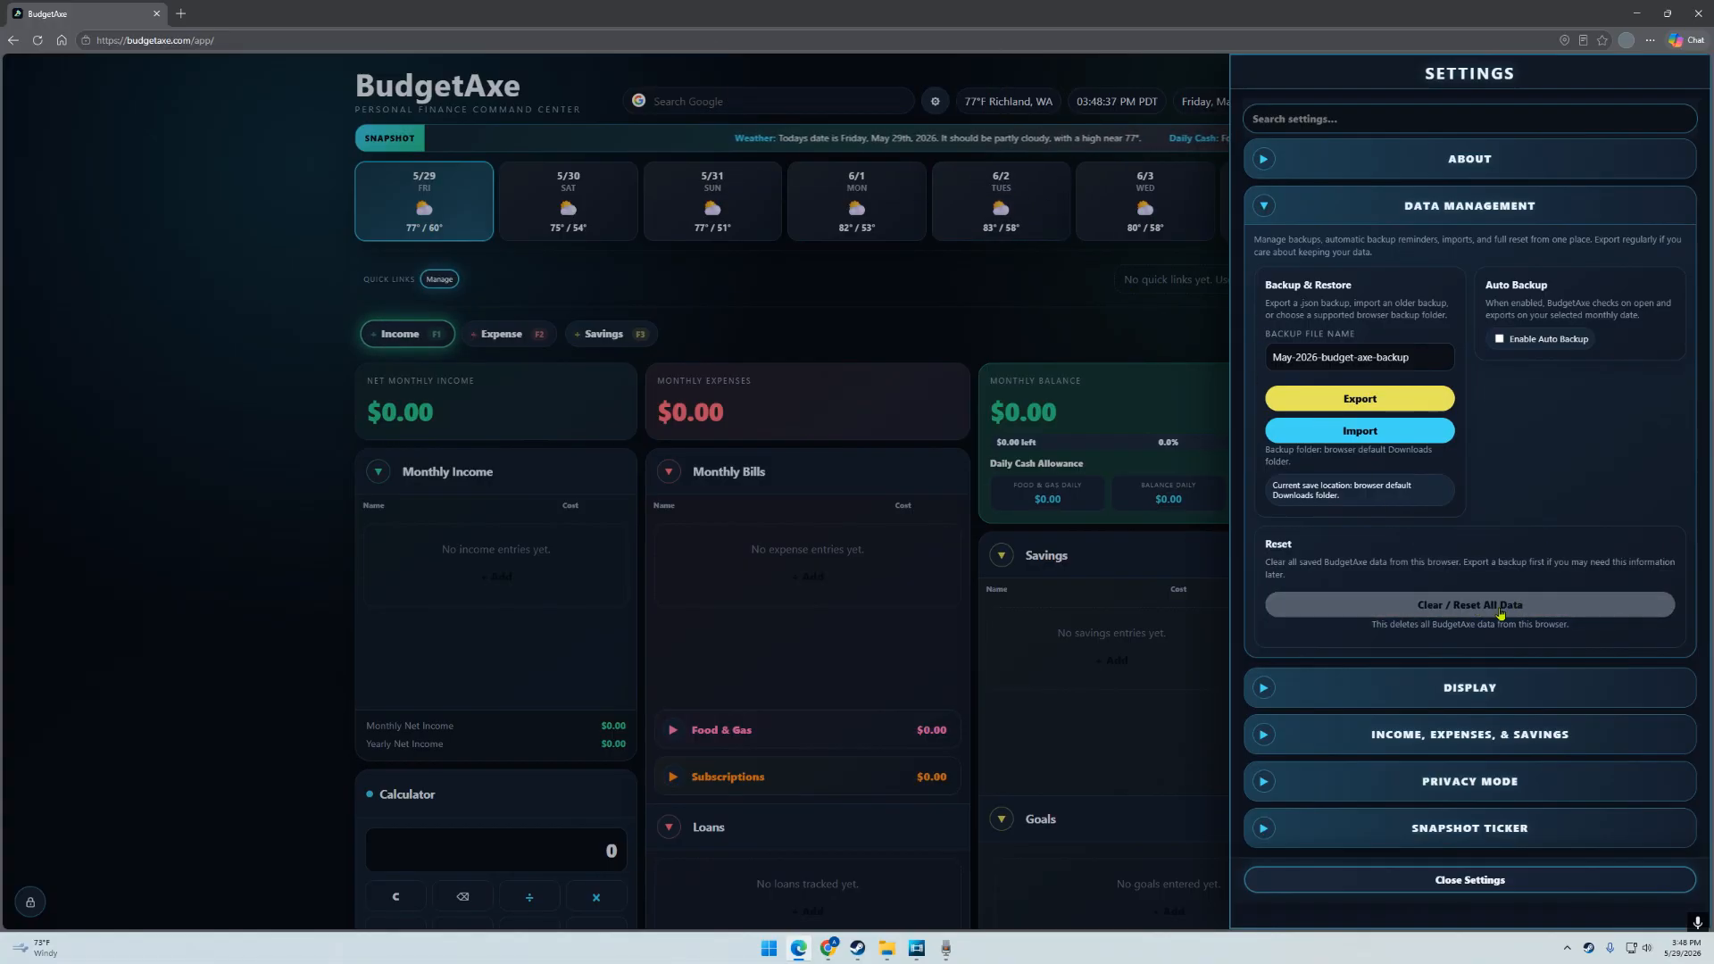
{"action": "left_click", "coordinate": [1265, 208]}
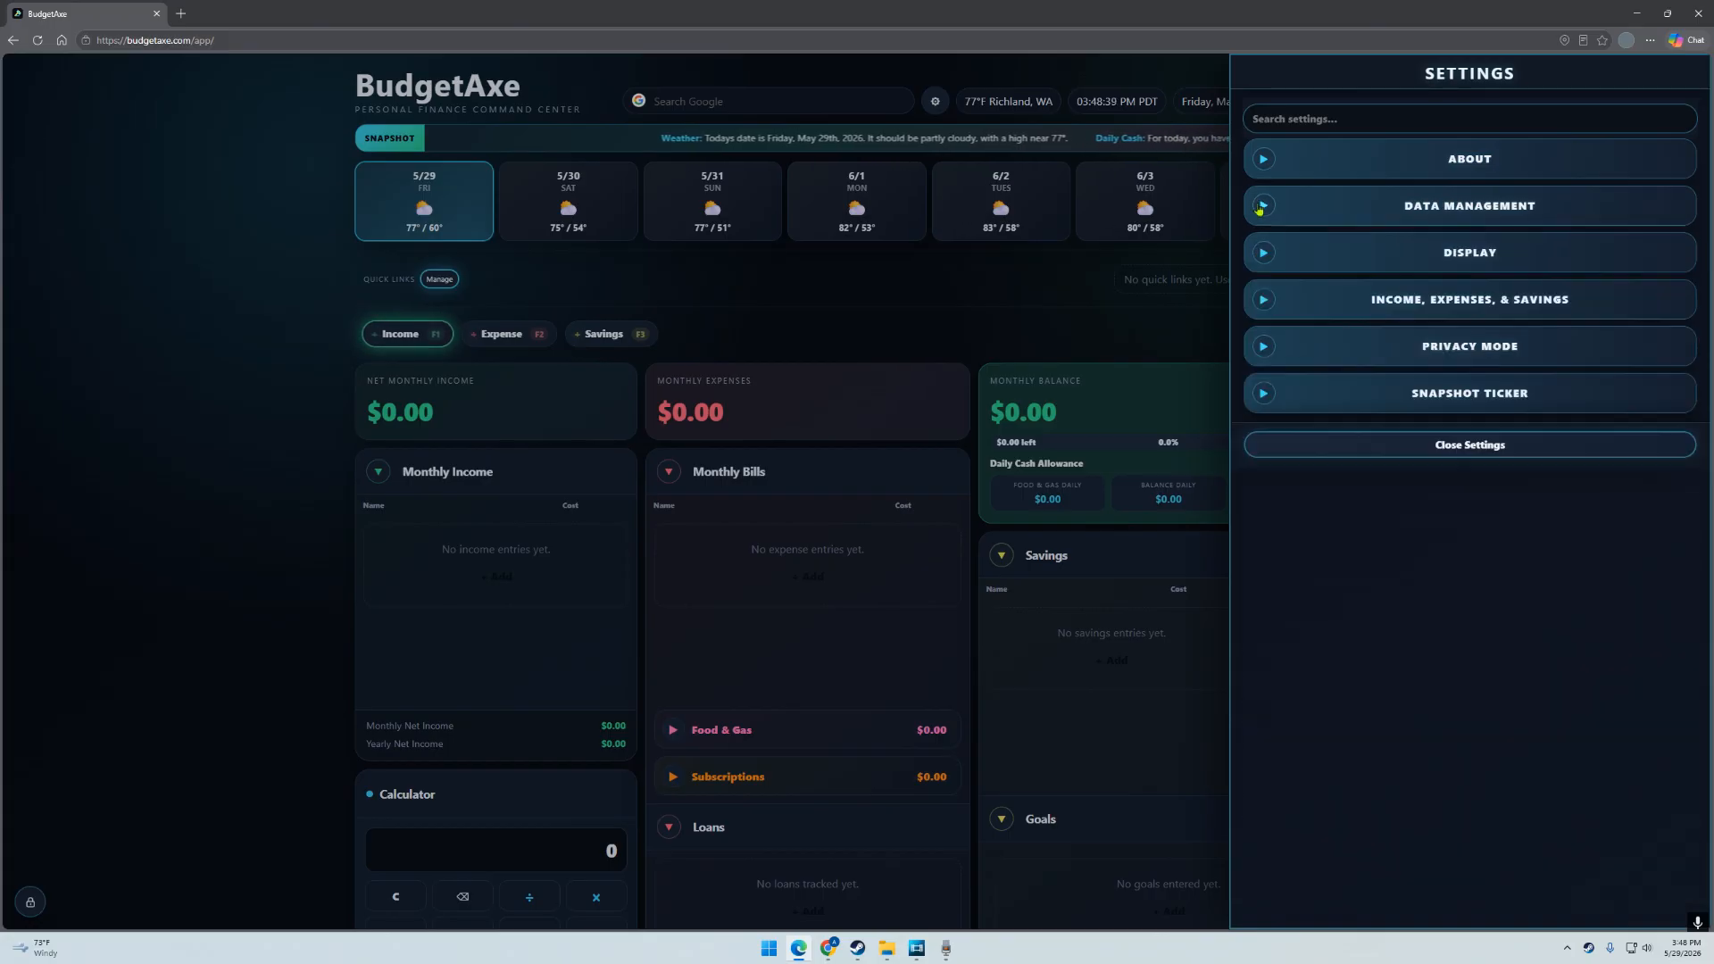
{"action": "left_click", "coordinate": [1387, 444]}
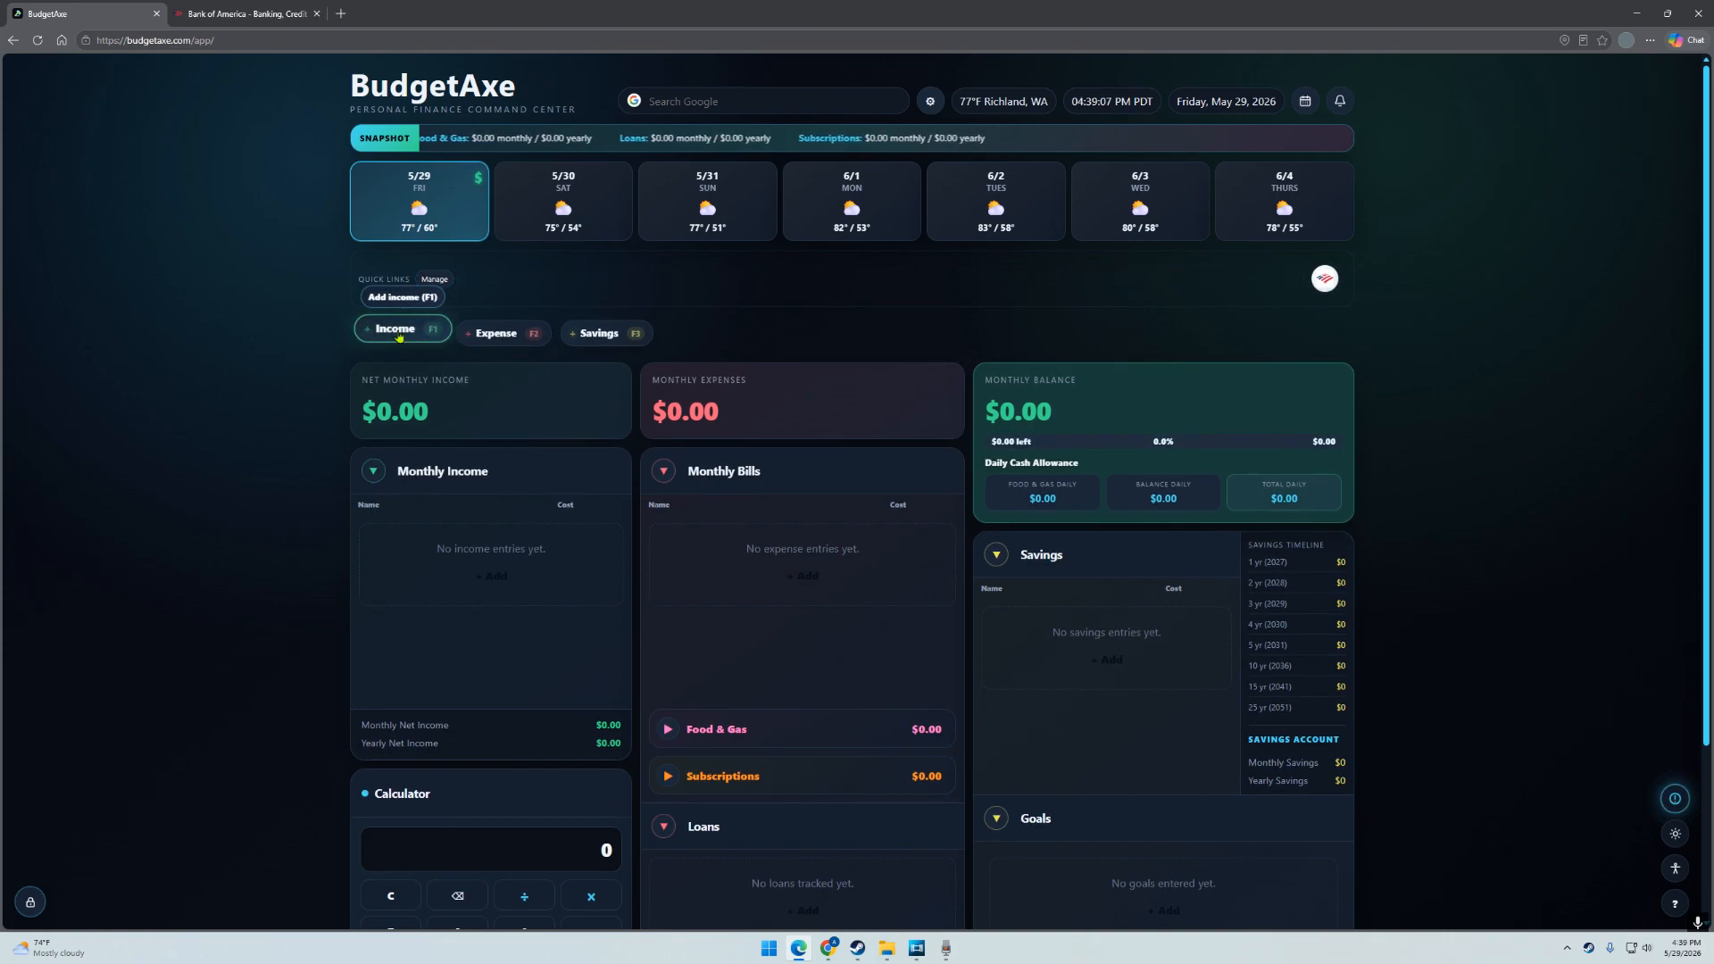
{"action": "left_click", "coordinate": [408, 338]}
{"action": "left_click", "coordinate": [742, 701]}
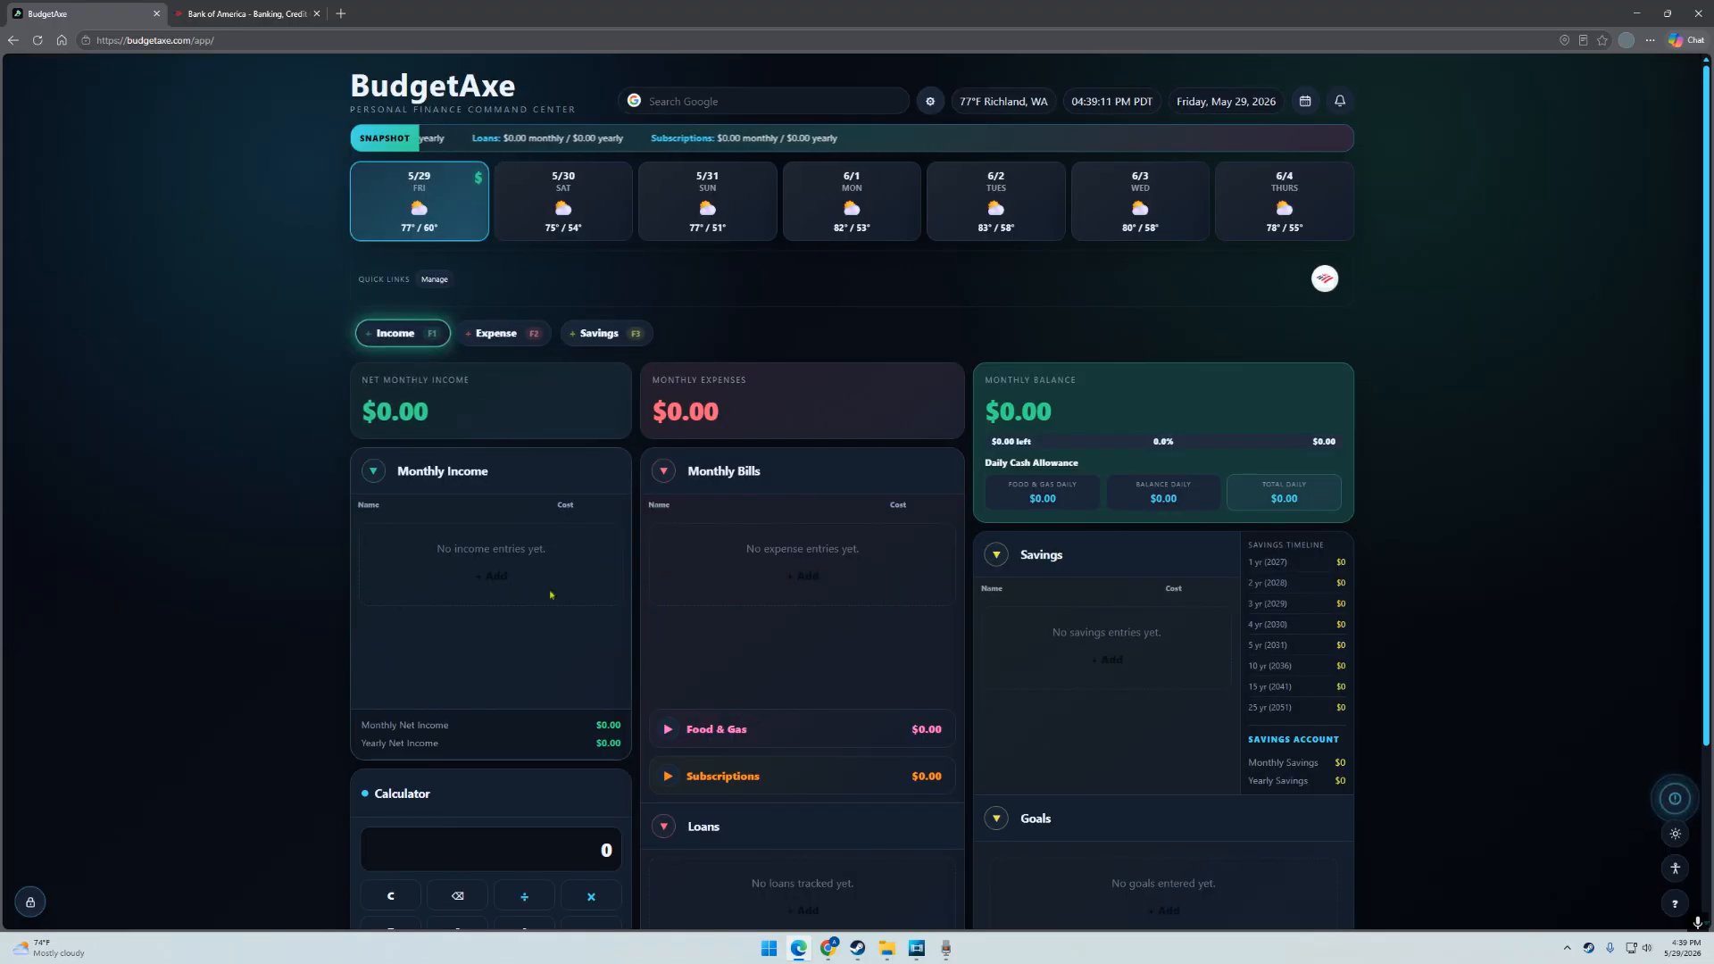
{"action": "left_click", "coordinate": [484, 580]}
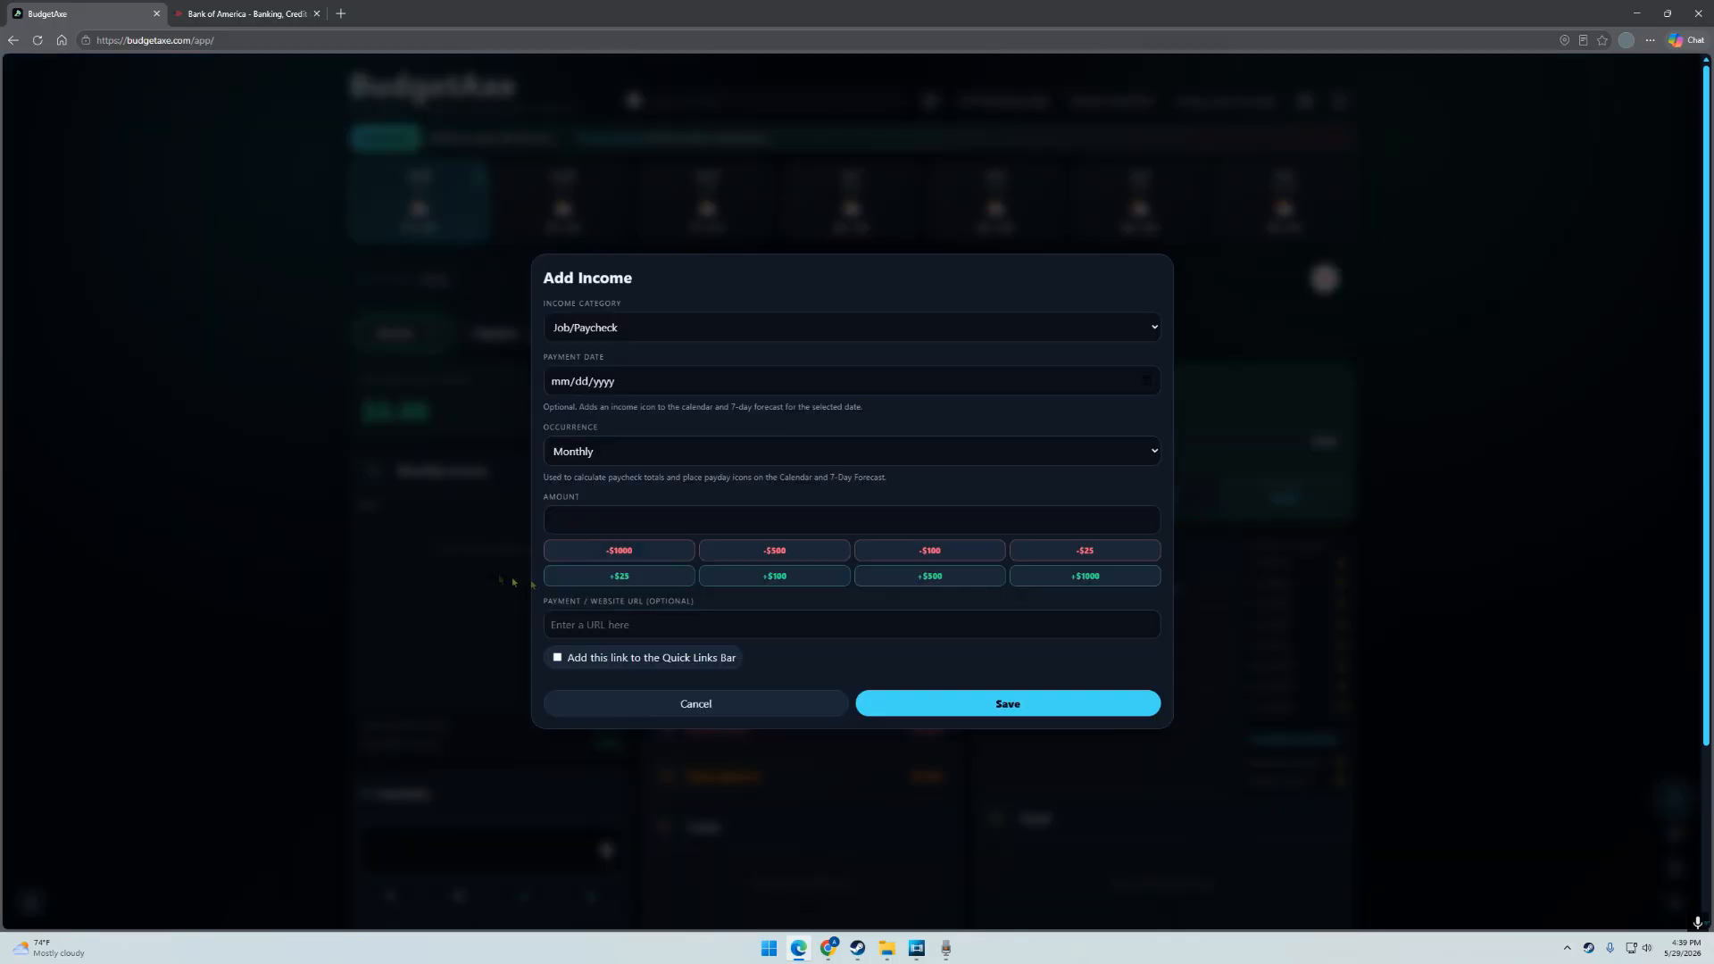
{"action": "left_click", "coordinate": [679, 702]}
{"action": "left_click", "coordinate": [395, 333]}
{"action": "left_click", "coordinate": [698, 701]}
Start a new income entry with category Job/Paycheck, payment date 05/15/2026 and a Bi-weekly occurrence.
{"action": "left_click", "coordinate": [411, 337]}
{"action": "left_click", "coordinate": [1126, 330]}
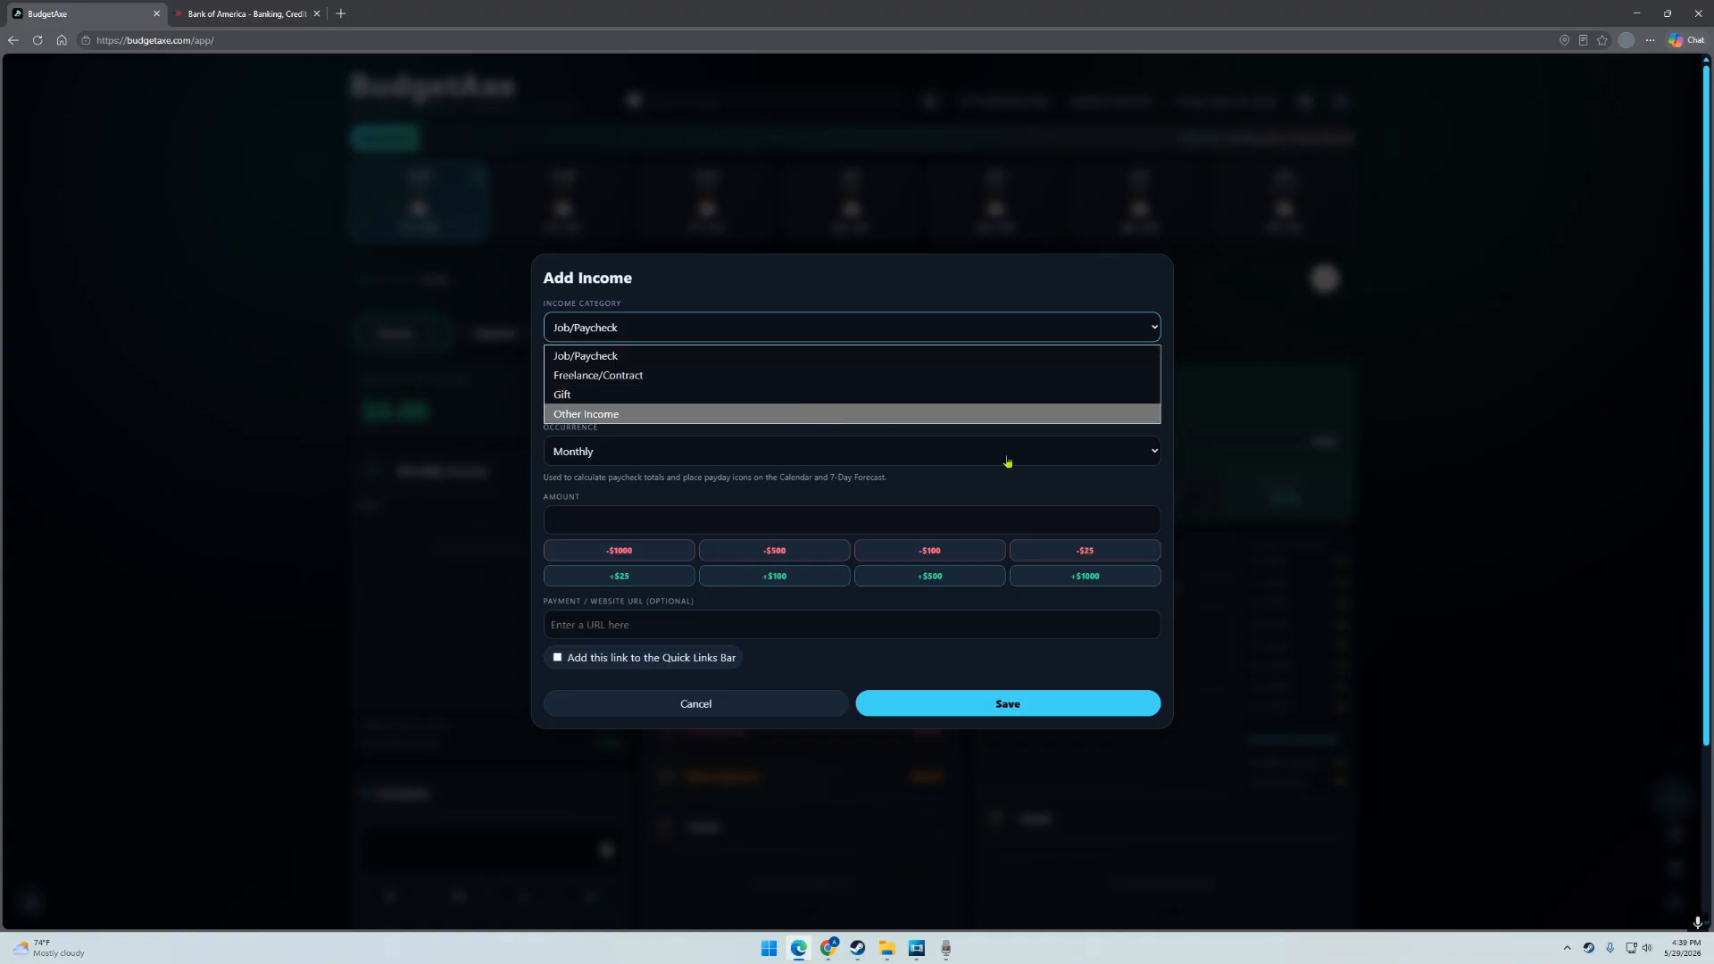
{"action": "left_click", "coordinate": [658, 355]}
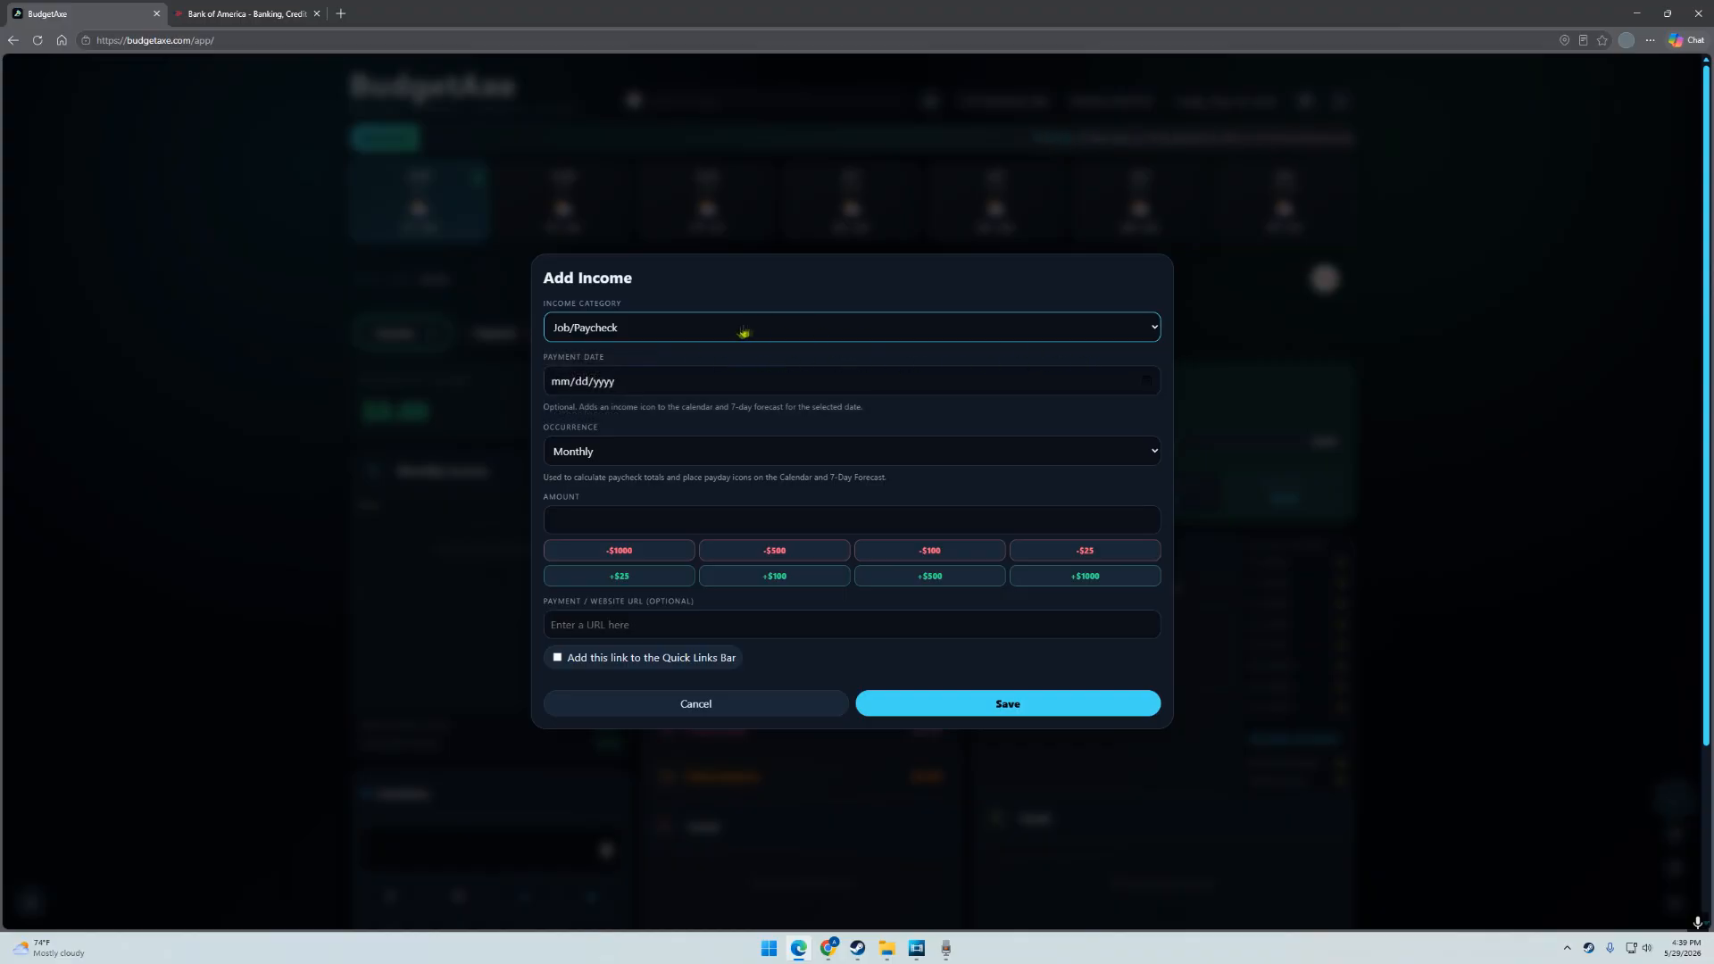
{"action": "left_click", "coordinate": [1147, 388]}
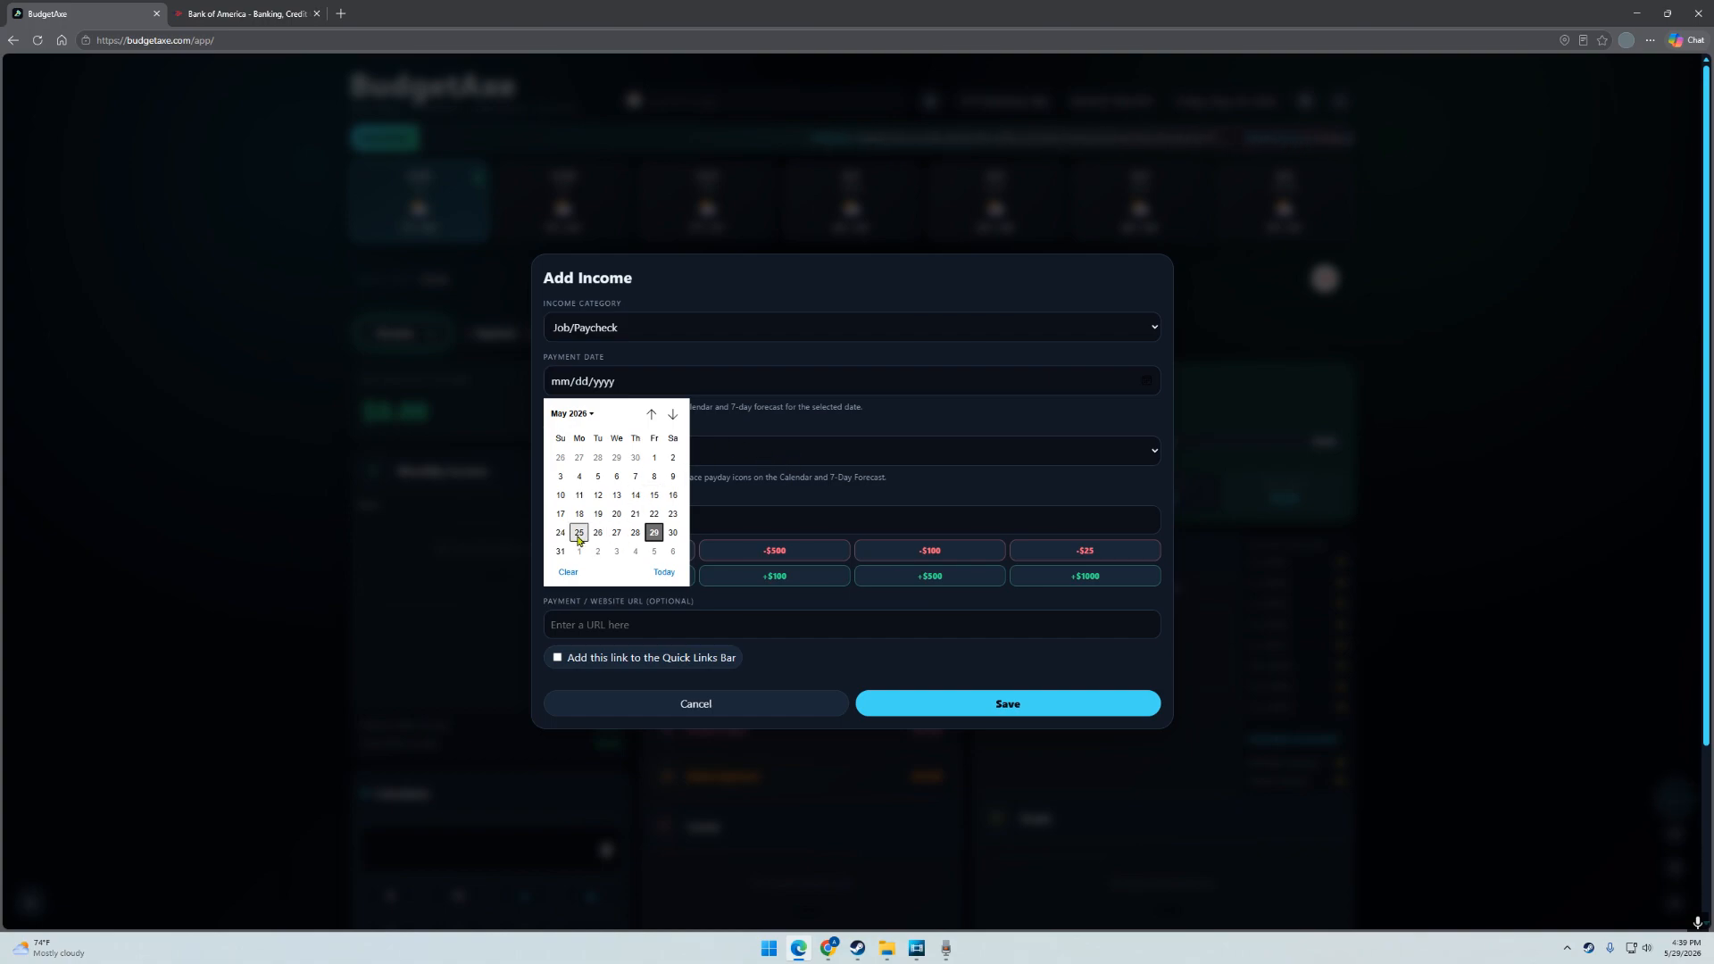
{"action": "left_click", "coordinate": [655, 495]}
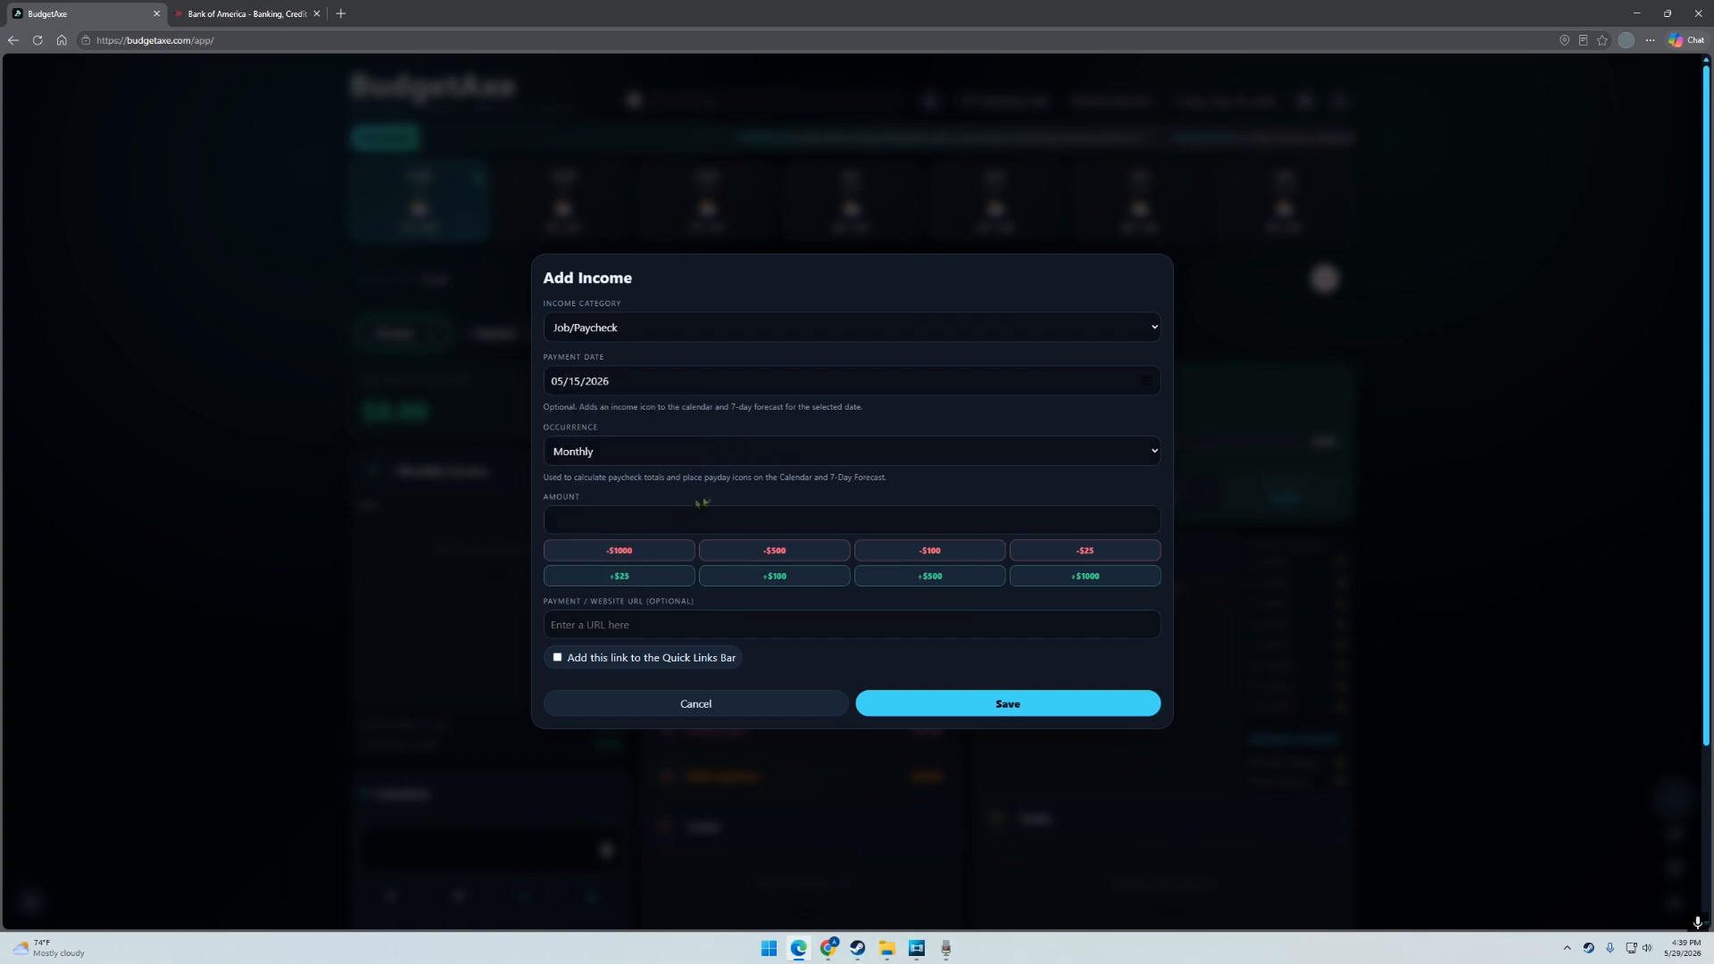
{"action": "left_click", "coordinate": [1151, 457]}
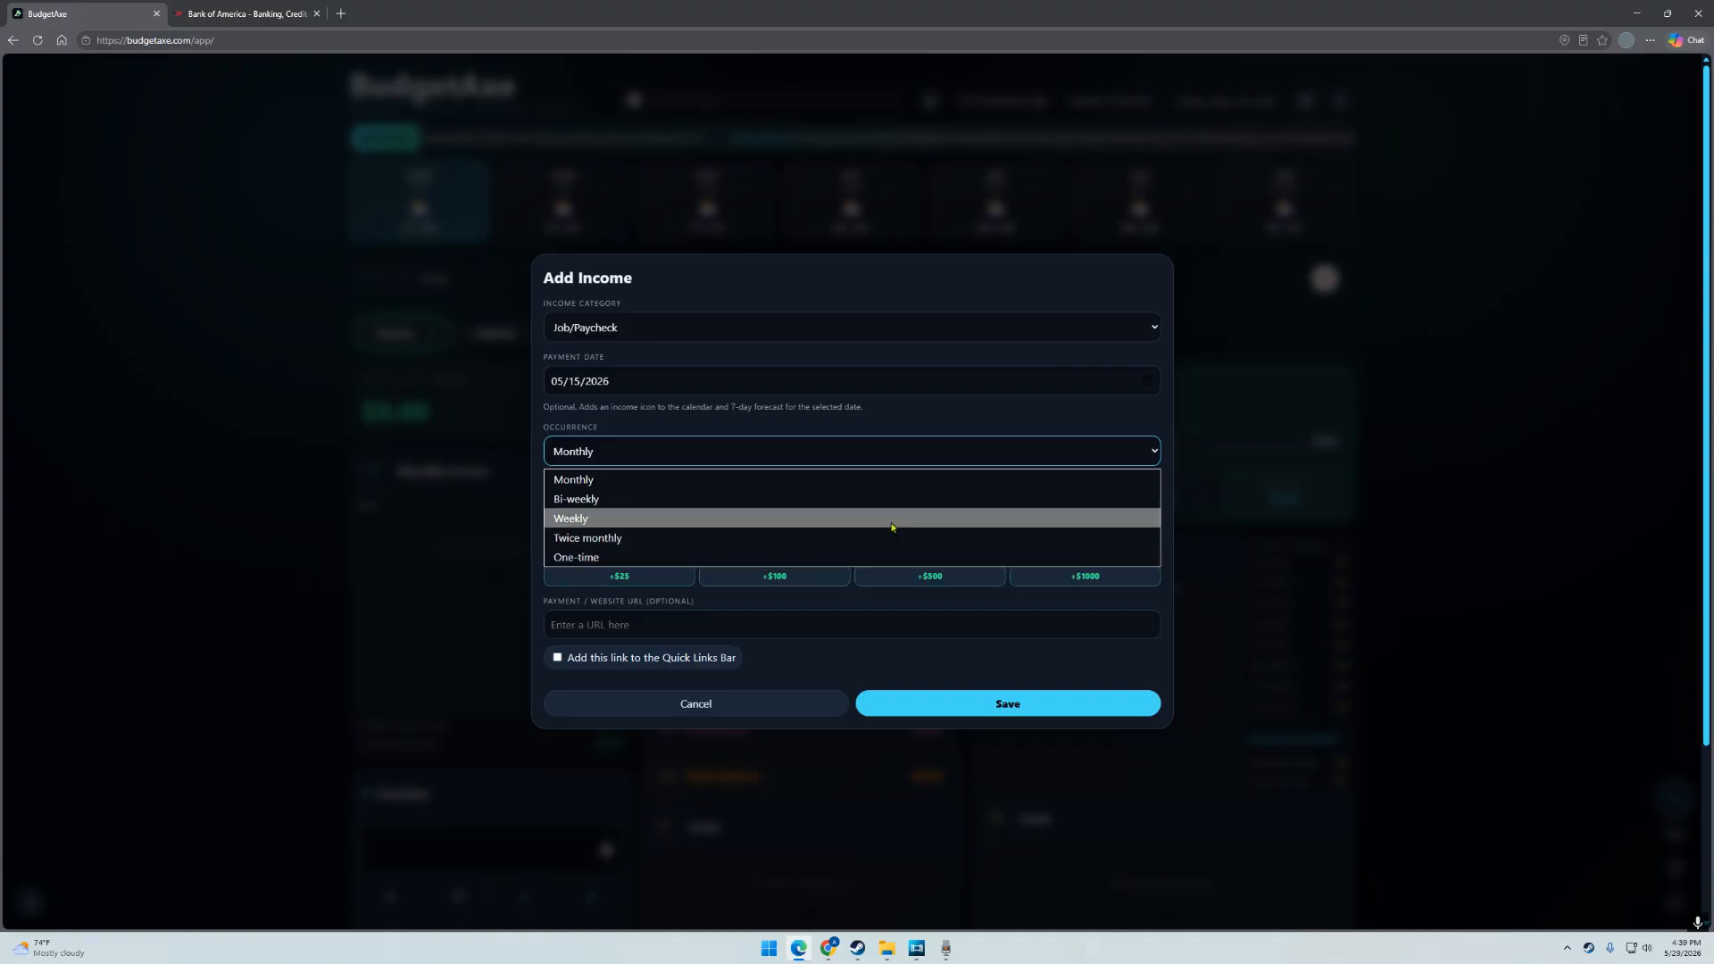
{"action": "left_click", "coordinate": [822, 501]}
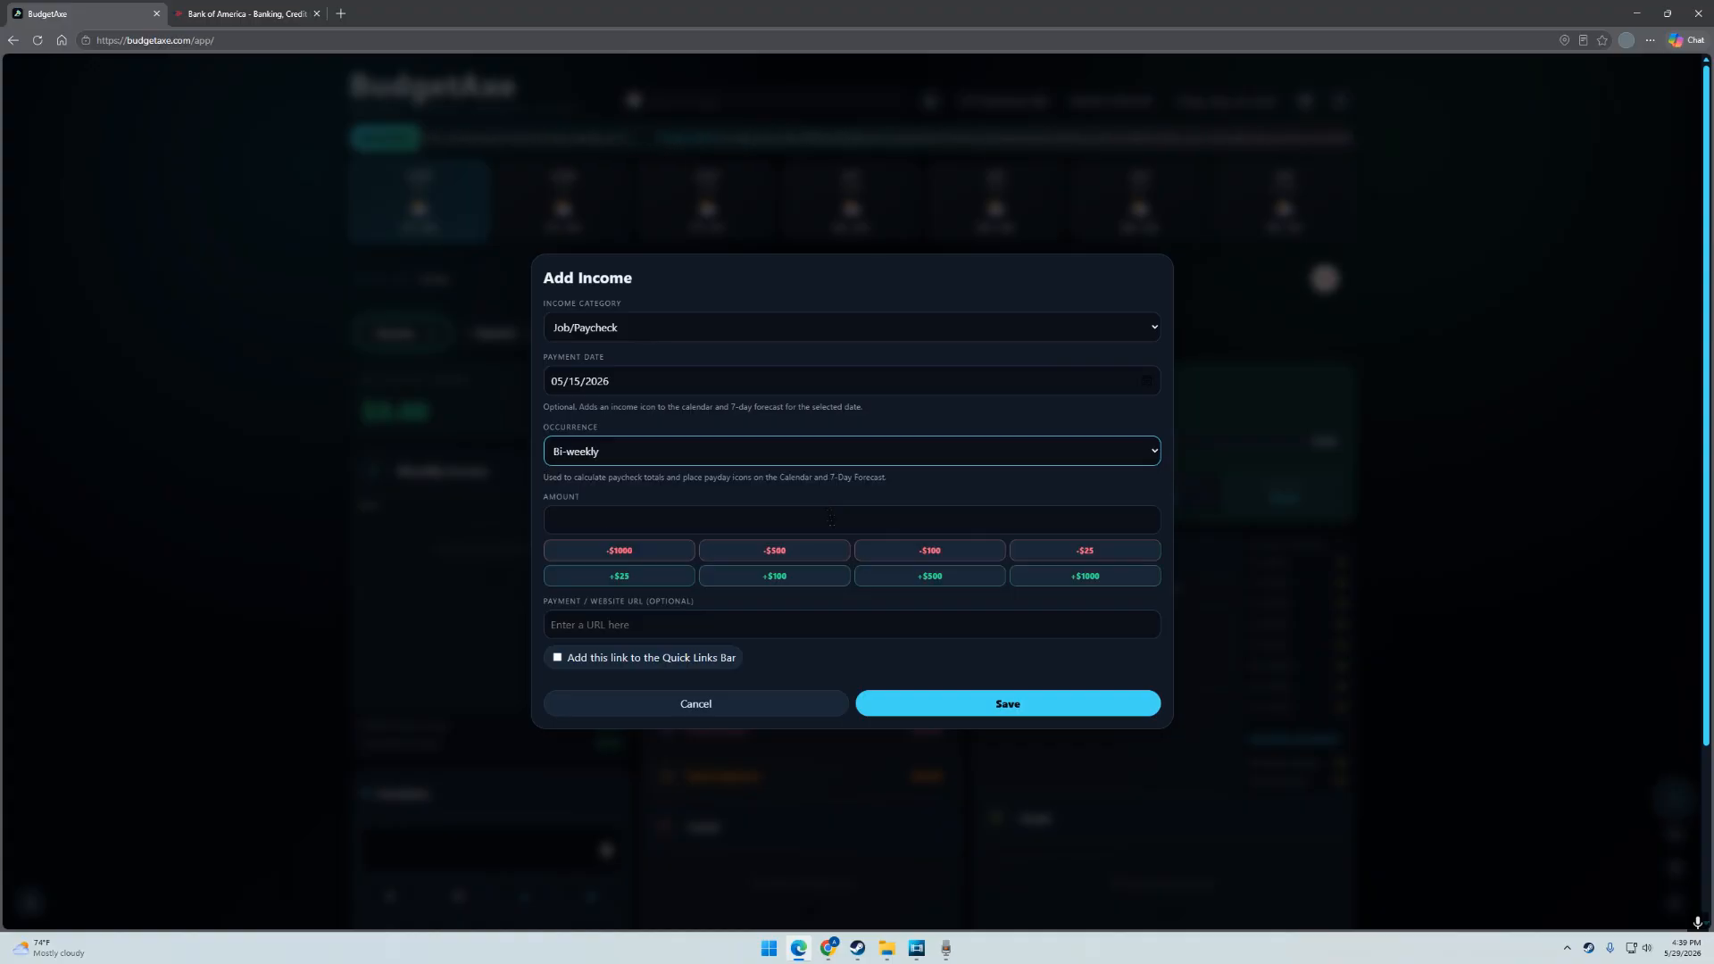
Set the income amount to 2200.00.
{"action": "left_click", "coordinate": [620, 512]}
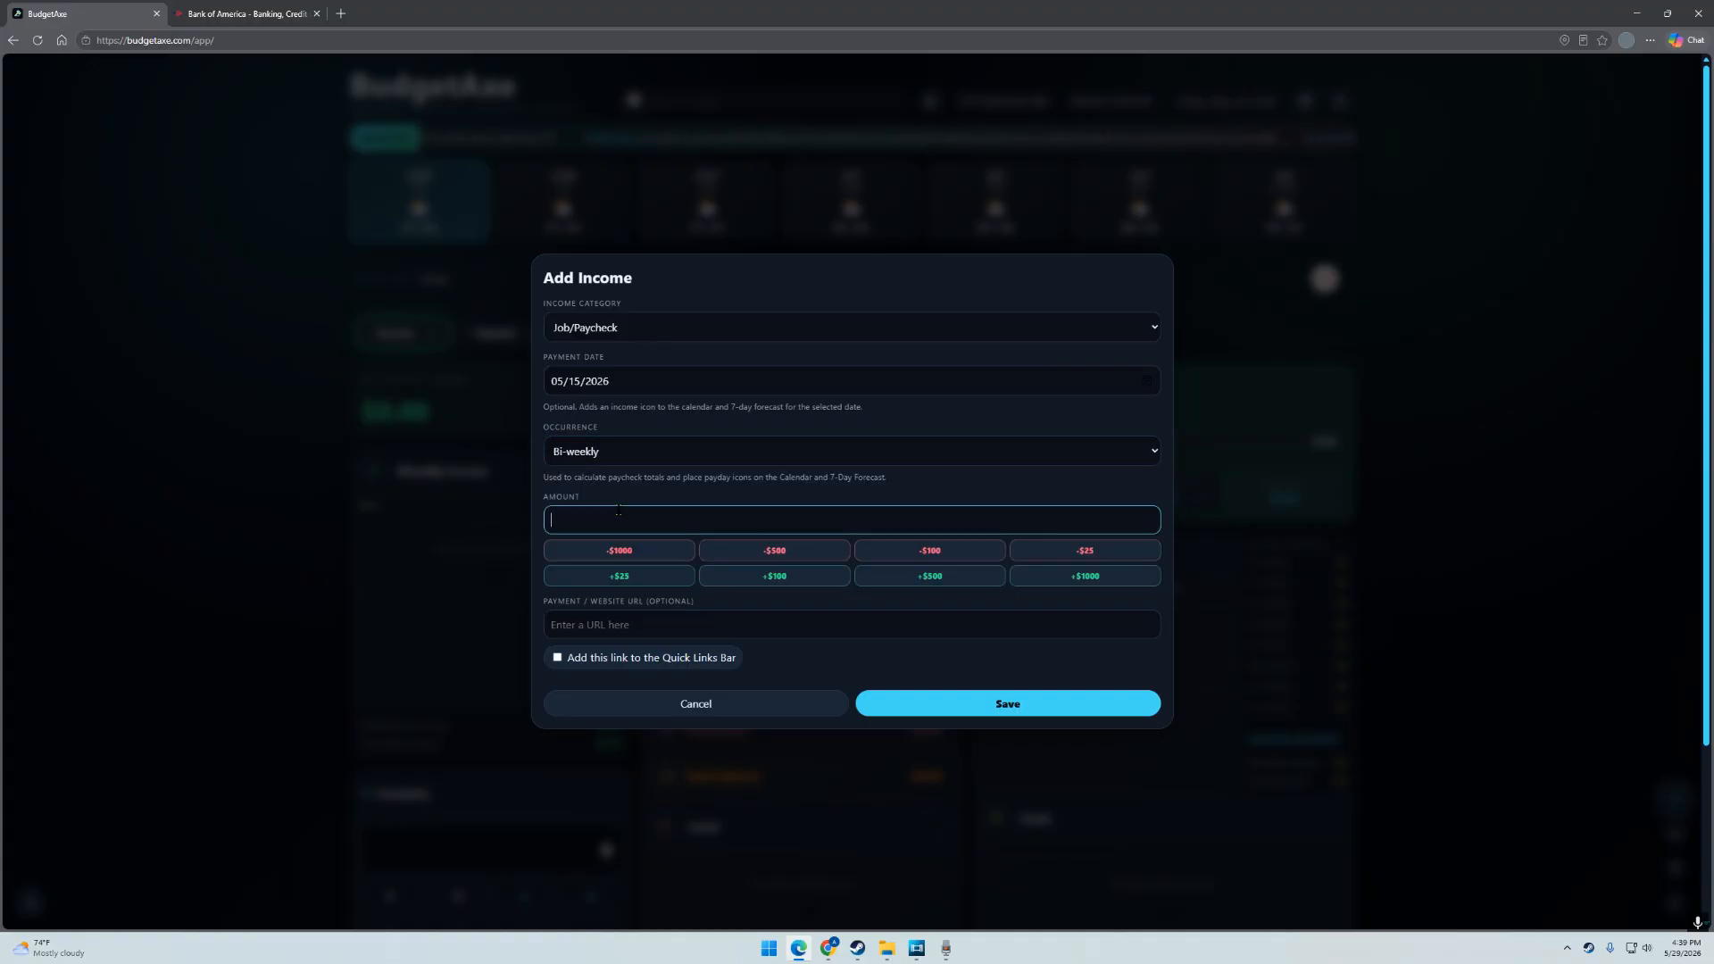
{"action": "left_click", "coordinate": [1075, 579]}
{"action": "left_click", "coordinate": [1076, 578]}
{"action": "left_click", "coordinate": [769, 582]}
{"action": "left_click", "coordinate": [758, 583]}
{"action": "left_click", "coordinate": [635, 518]}
{"action": "key", "text": "BackSpace"}
{"action": "key", "text": "BackSpace"}
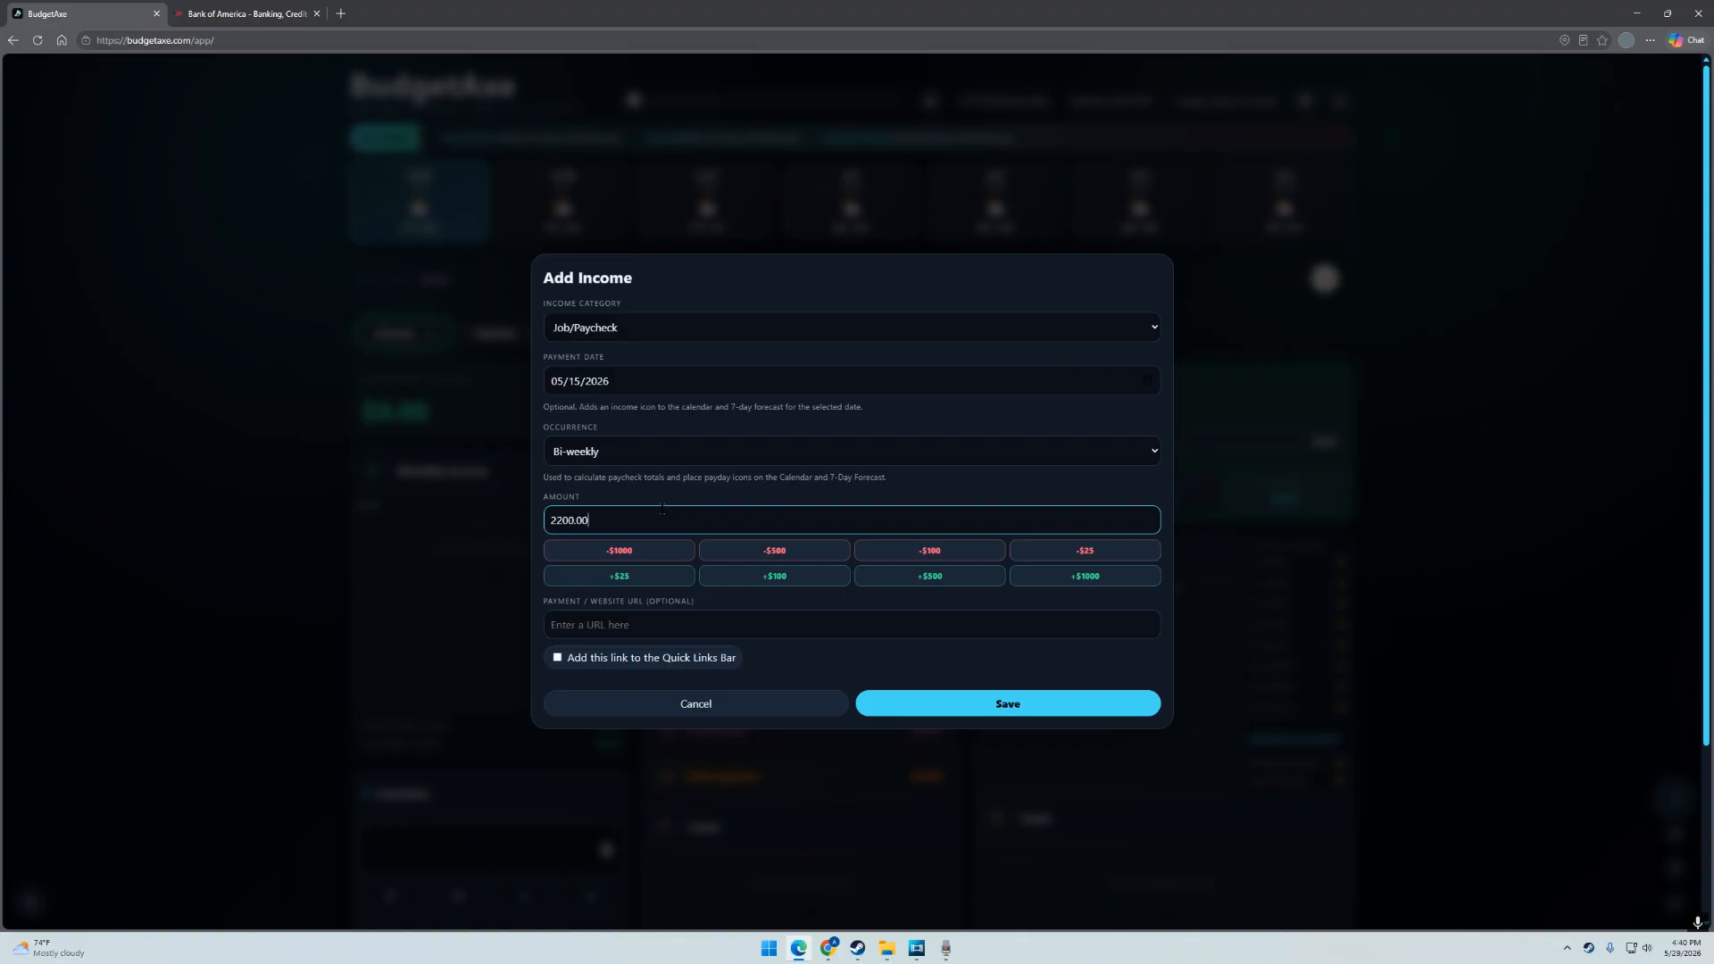
Enter bankofamerica.com as the payment website, include the link in the Quick Links Bar, and save the income entry.
{"action": "left_click", "coordinate": [669, 624]}
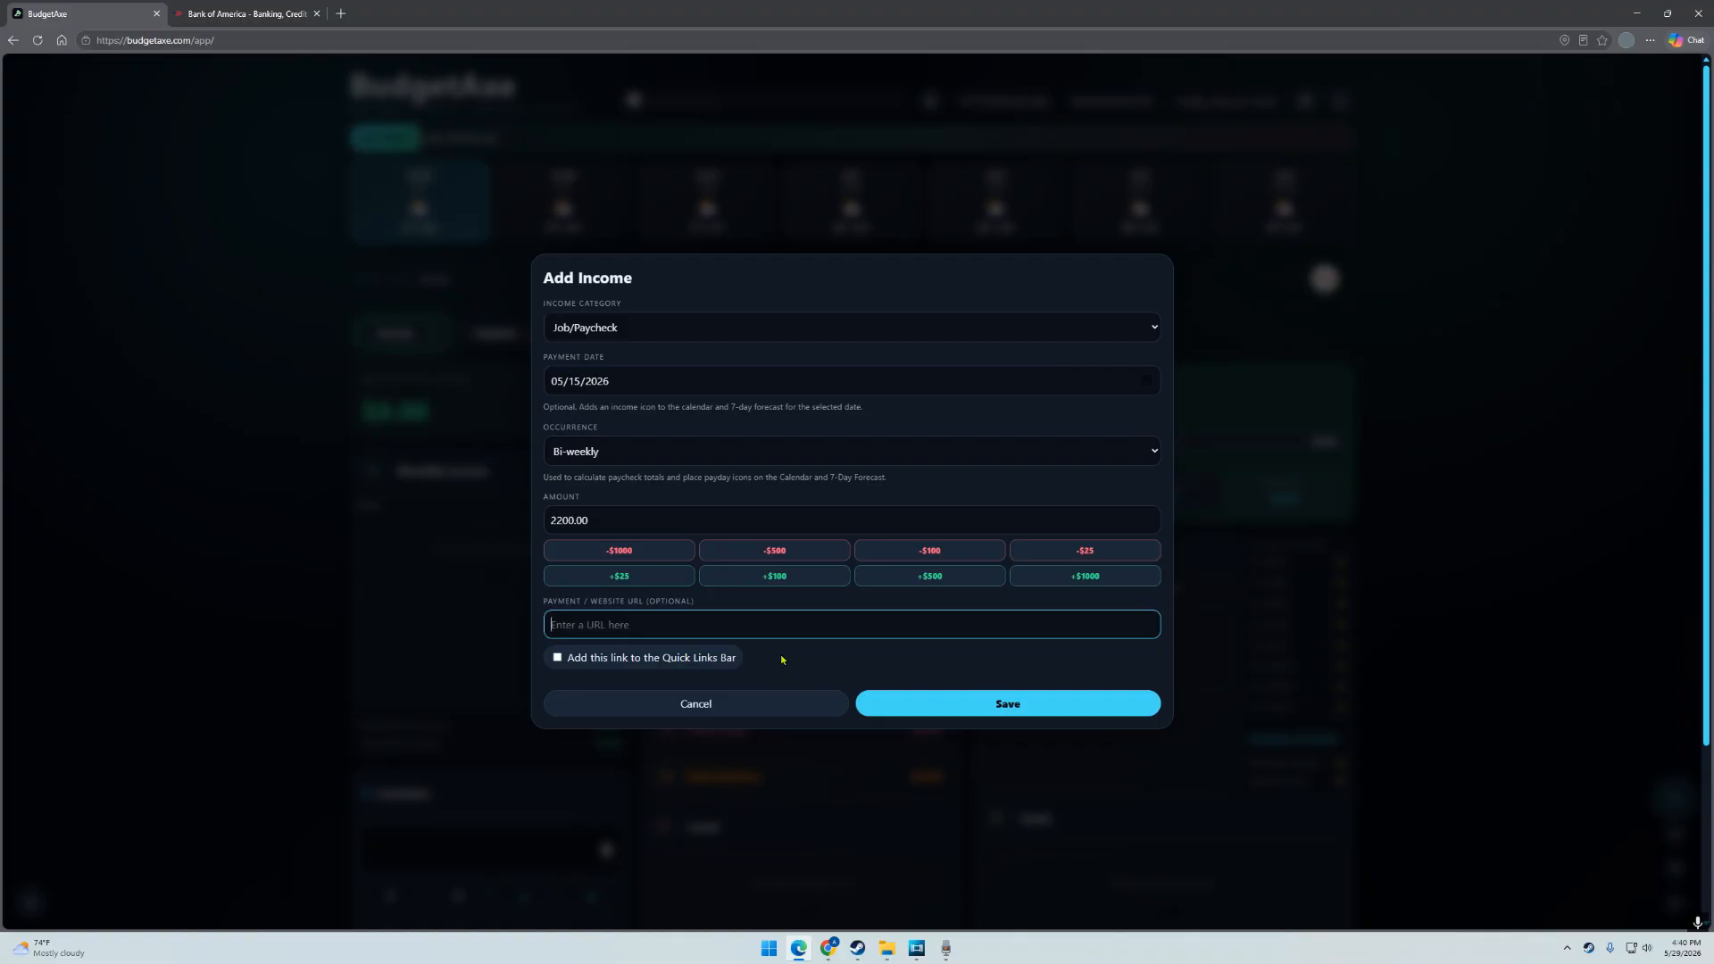
{"action": "type", "text": "bankofamerica.com"}
{"action": "left_click", "coordinate": [559, 665]}
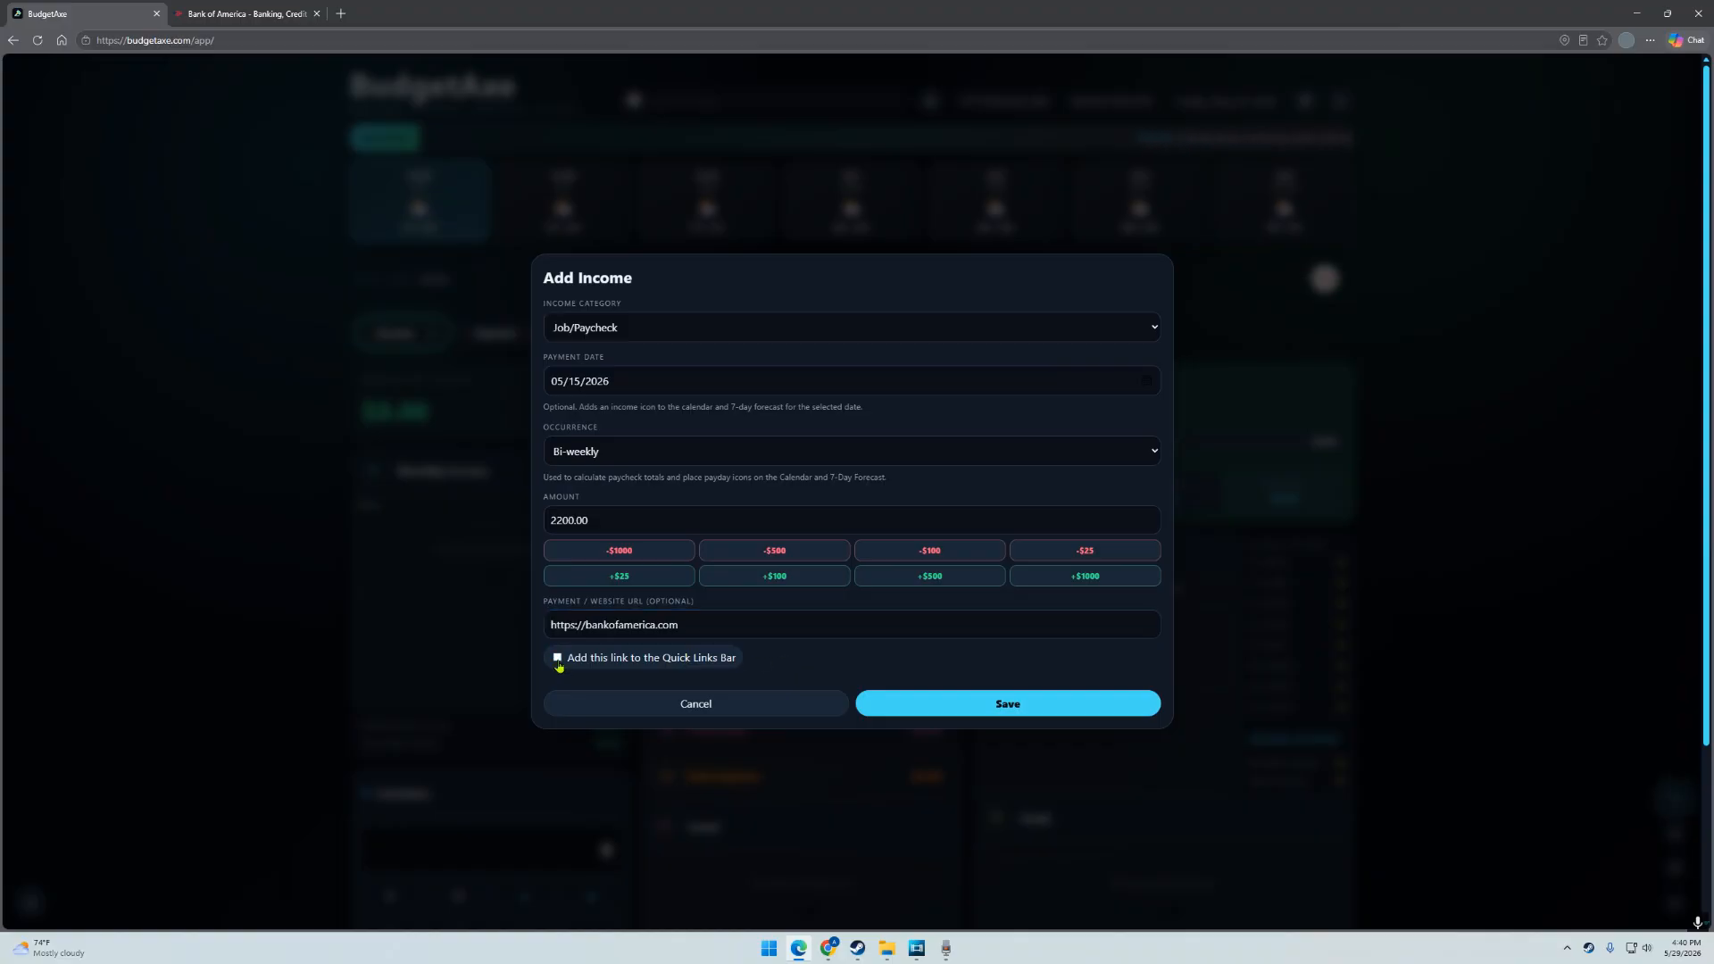
{"action": "left_click", "coordinate": [558, 659]}
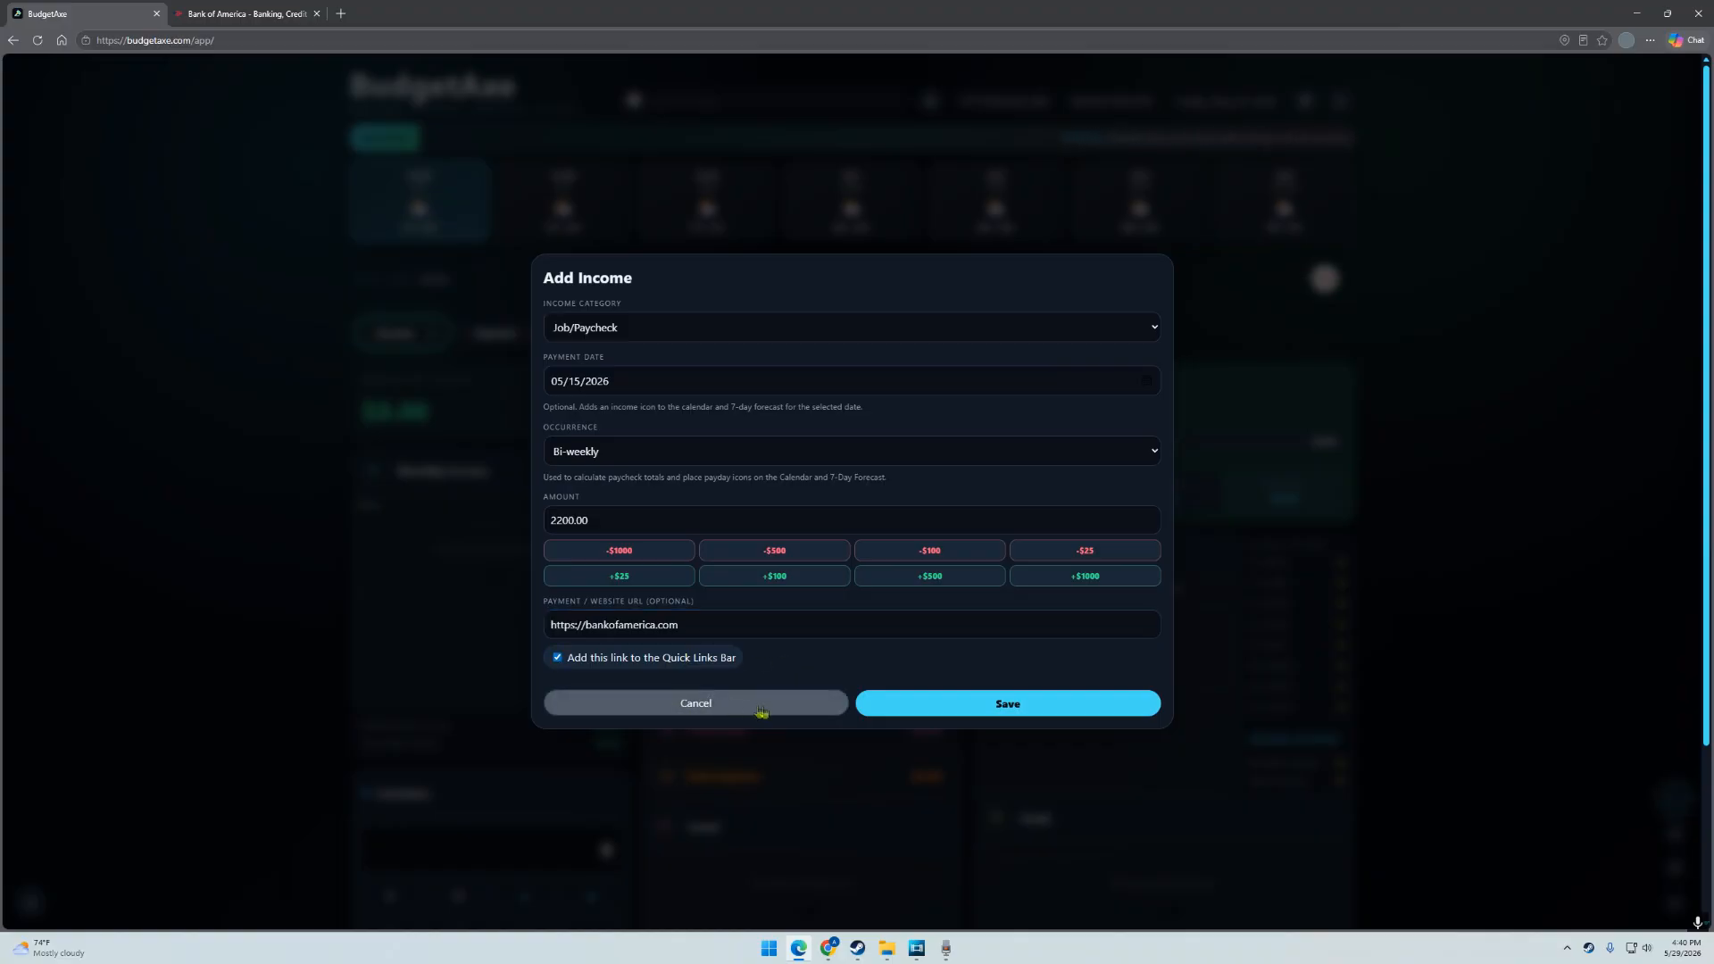
{"action": "left_click", "coordinate": [980, 707]}
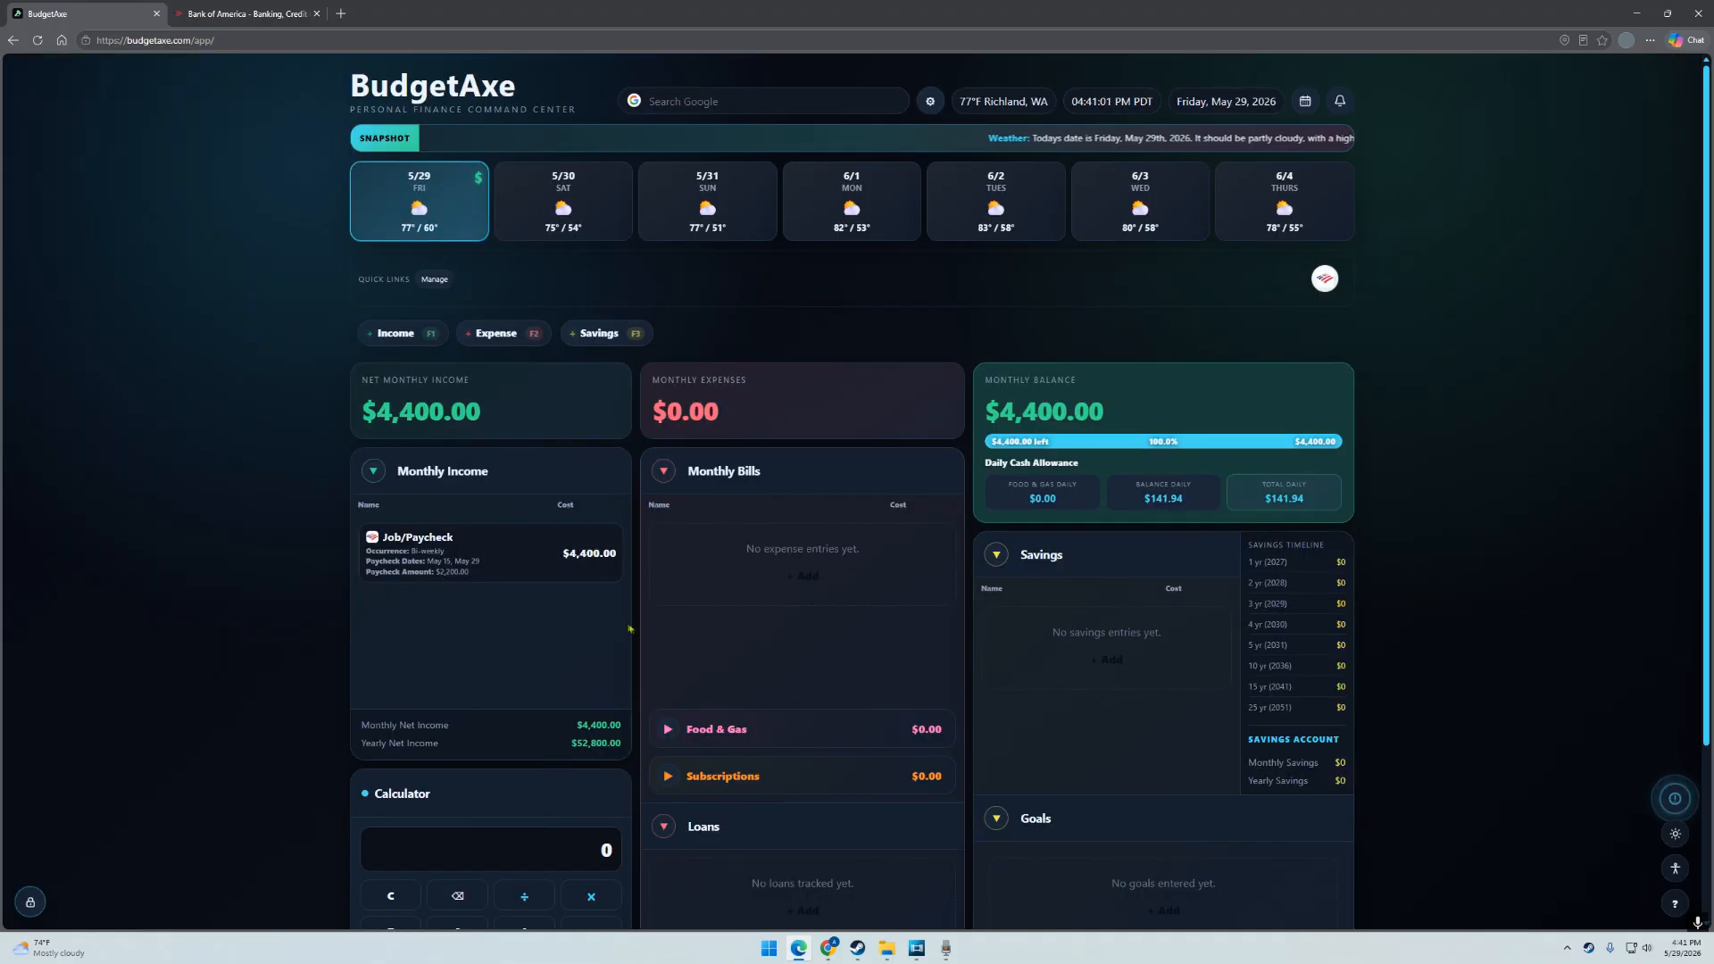
Open the website linked to the Job/Paycheck entry, then close that page and return to the budget.
{"action": "mouse_move", "coordinate": [466, 557]}
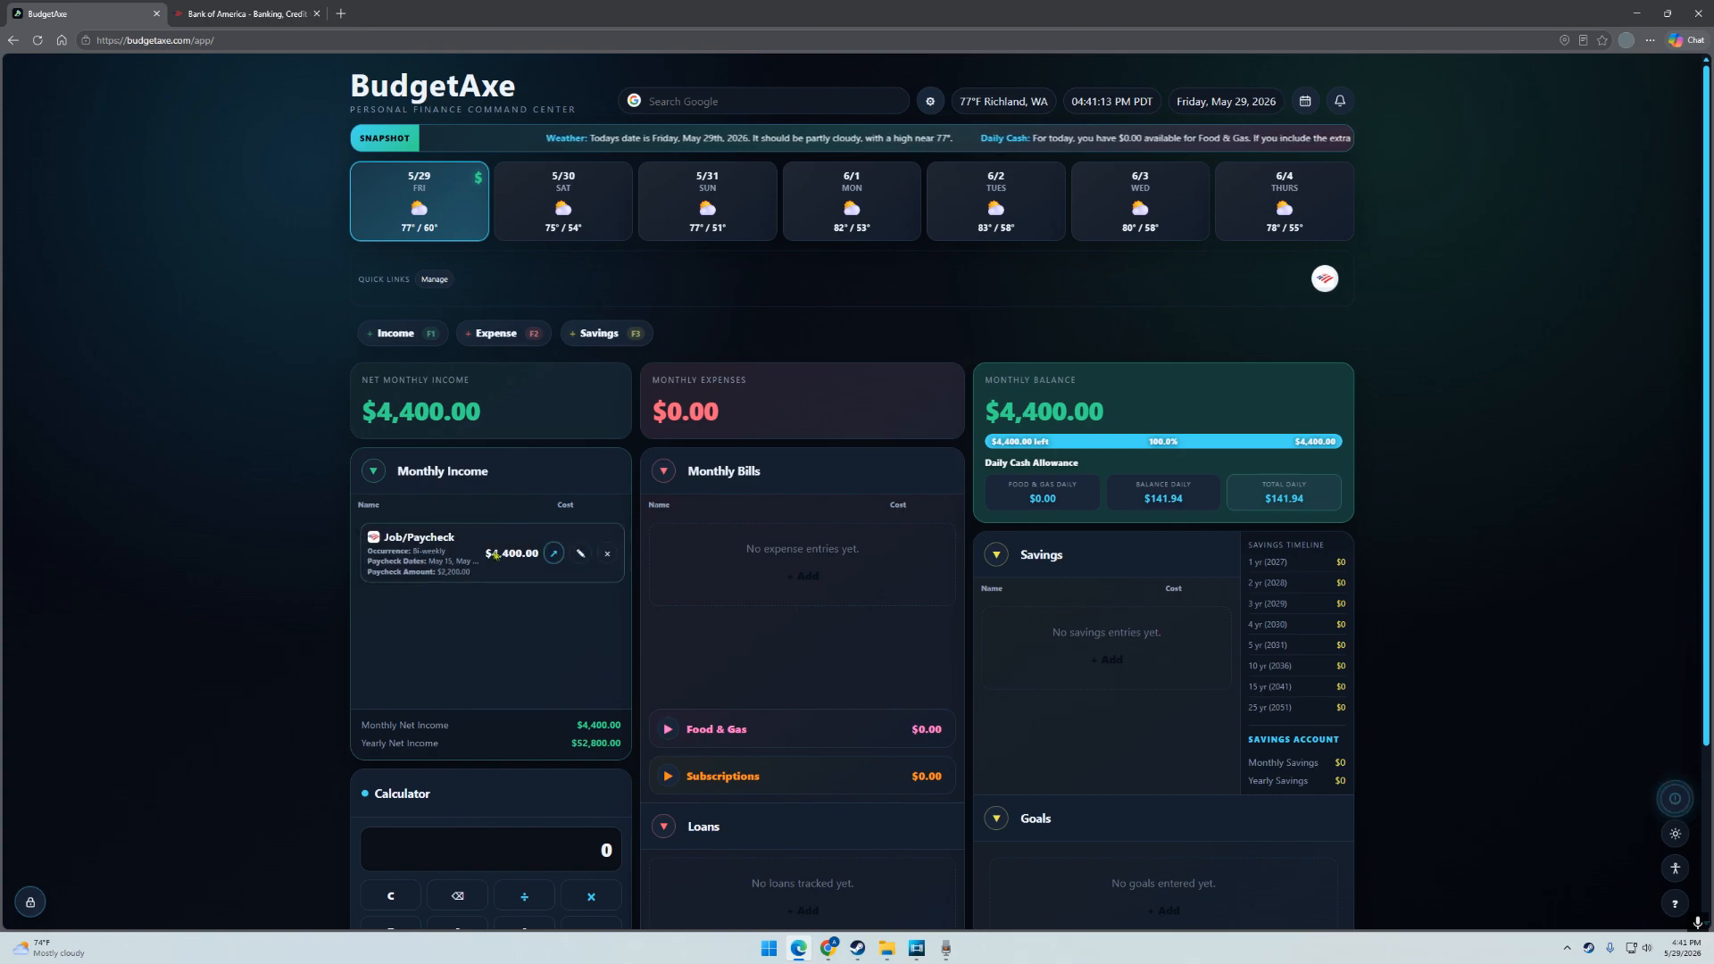
{"action": "left_click", "coordinate": [554, 554]}
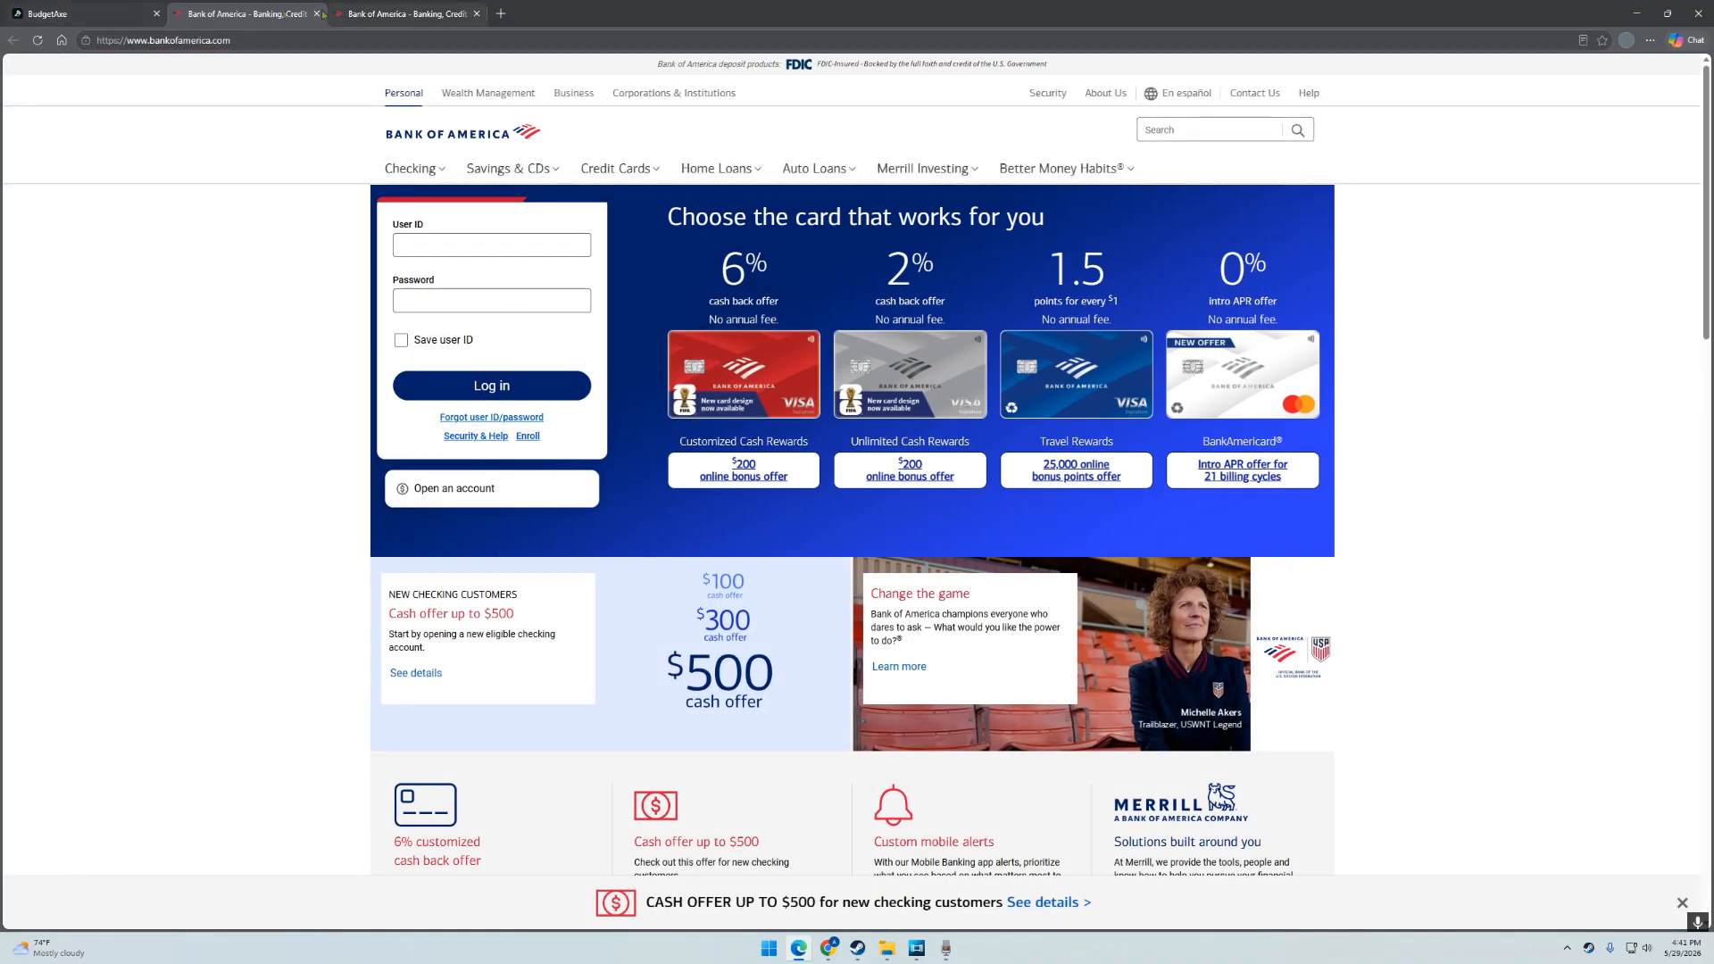
{"action": "left_click", "coordinate": [476, 13]}
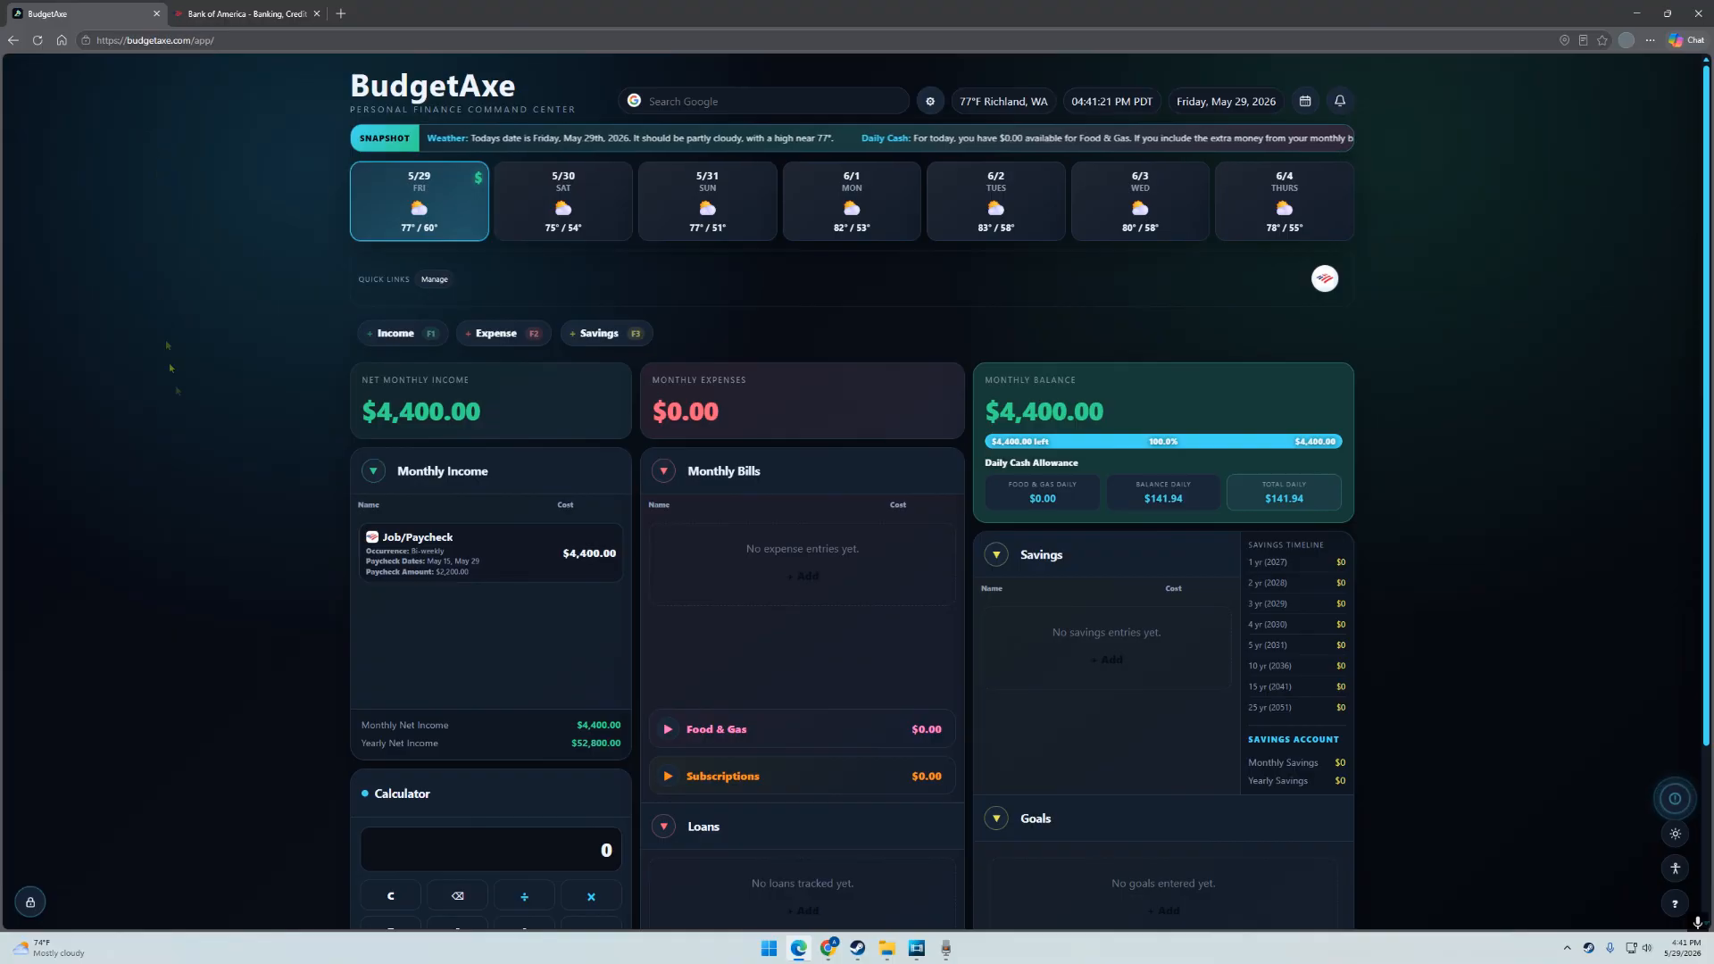
View the Job/Paycheck entry's edit form and cancel without changes.
{"action": "mouse_move", "coordinate": [571, 555]}
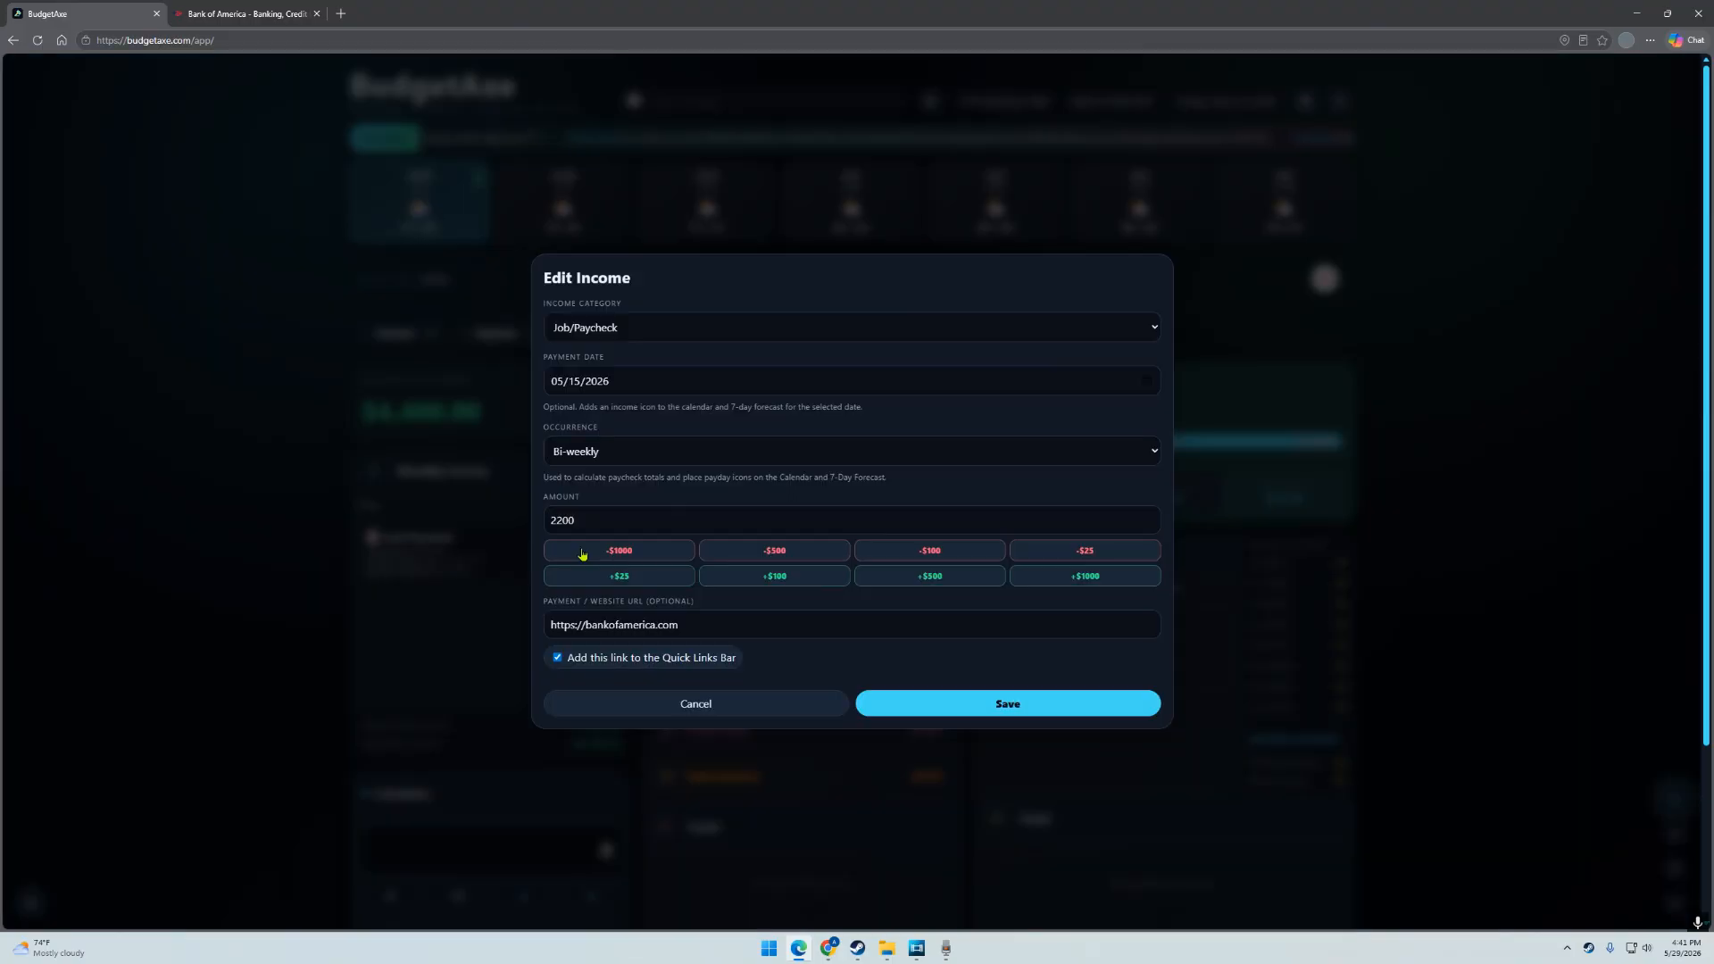
{"action": "left_click", "coordinate": [580, 554]}
{"action": "left_click", "coordinate": [724, 707]}
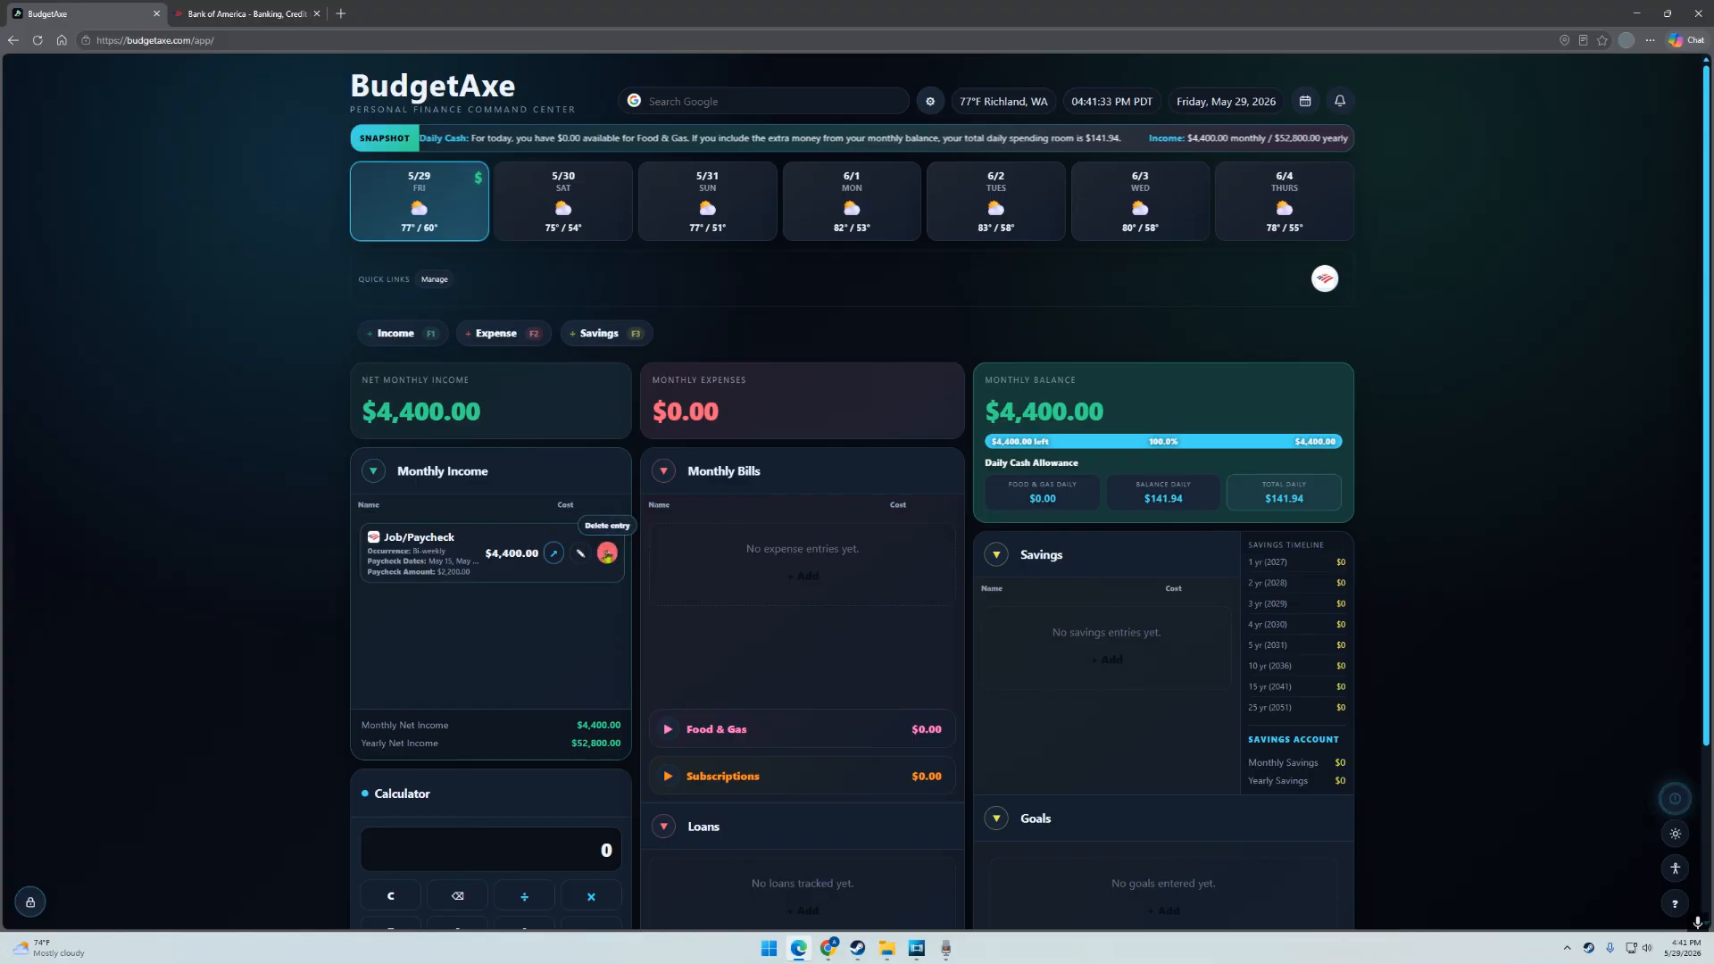
{"action": "scroll", "coordinate": [545, 677], "scroll_direction": "down", "scroll_amount": 1}
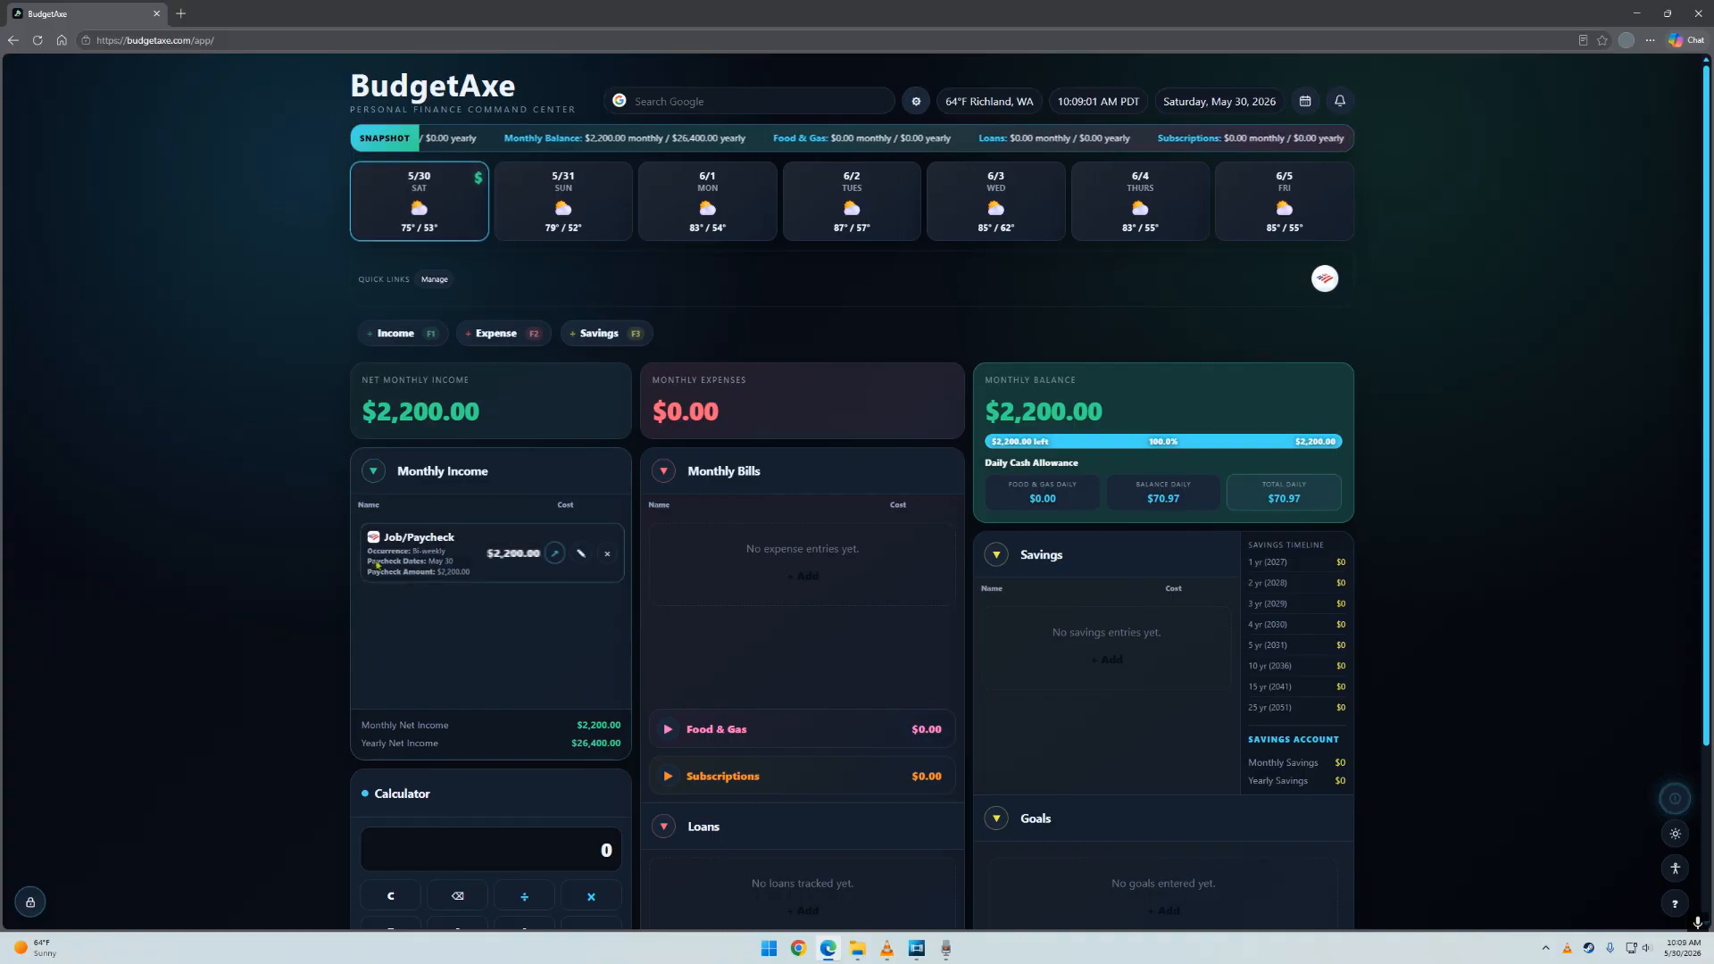
Check the payday marker in the 7-day forecast and on the monthly calendar, then close the calendar.
{"action": "mouse_move", "coordinate": [425, 568]}
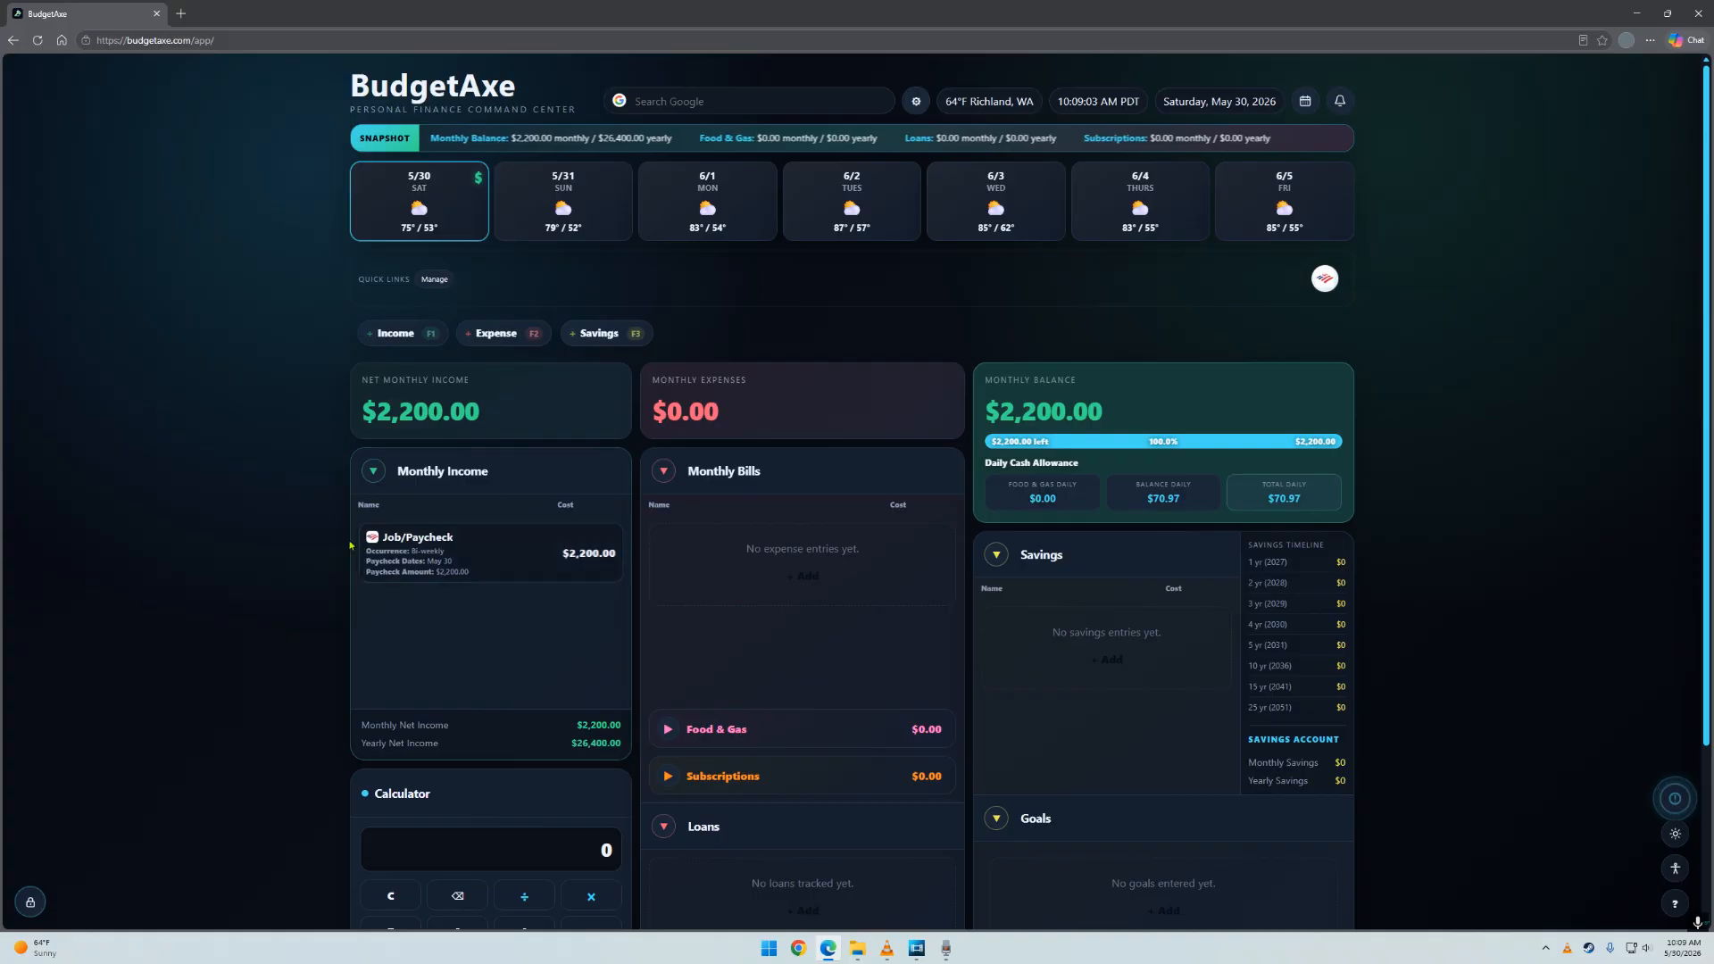
{"action": "mouse_move", "coordinate": [483, 179]}
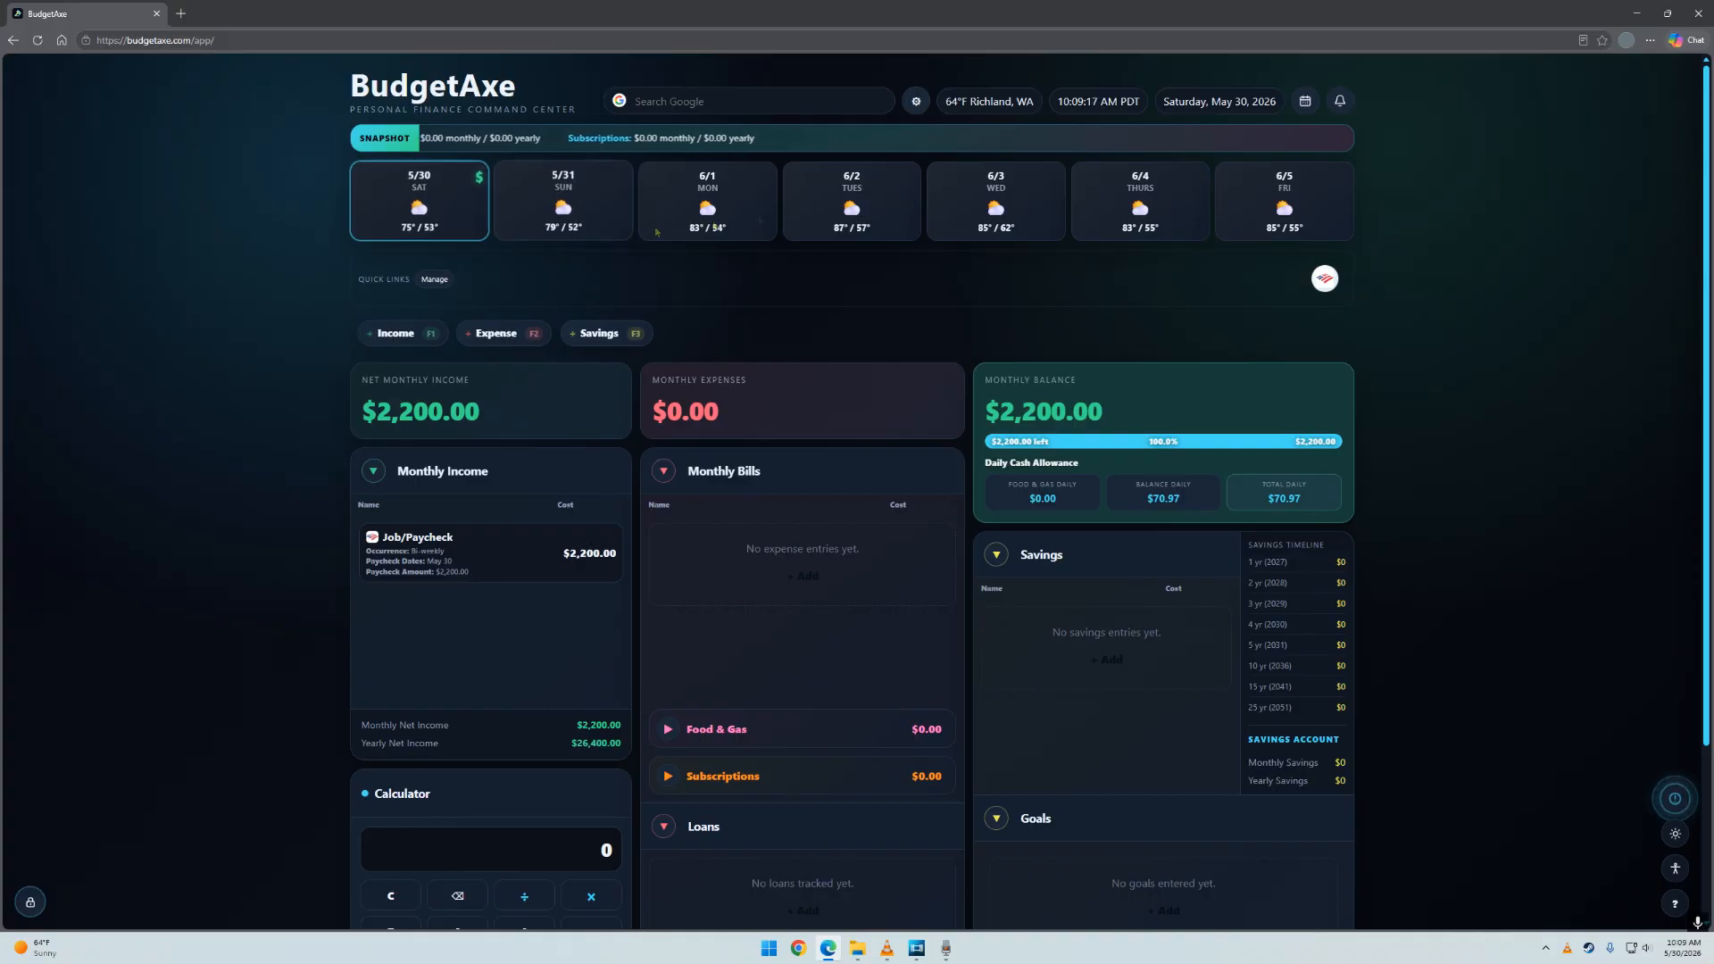
{"action": "left_click", "coordinate": [1305, 101]}
{"action": "mouse_move", "coordinate": [1201, 692]}
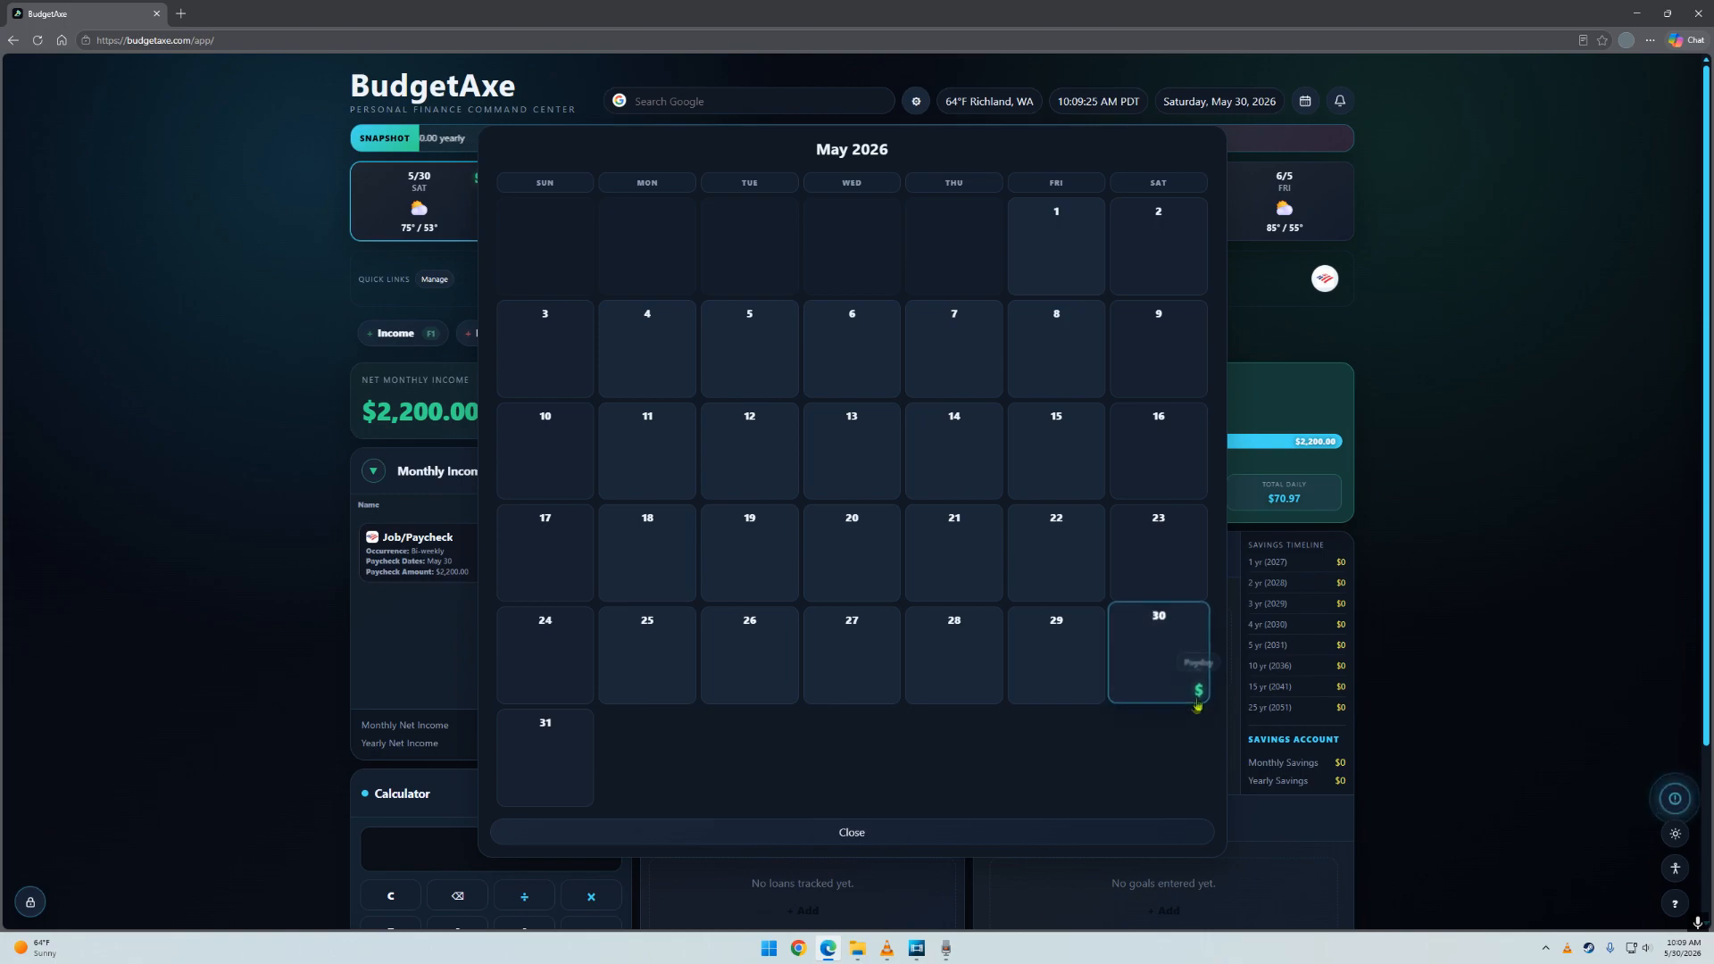
{"action": "left_click", "coordinate": [893, 832]}
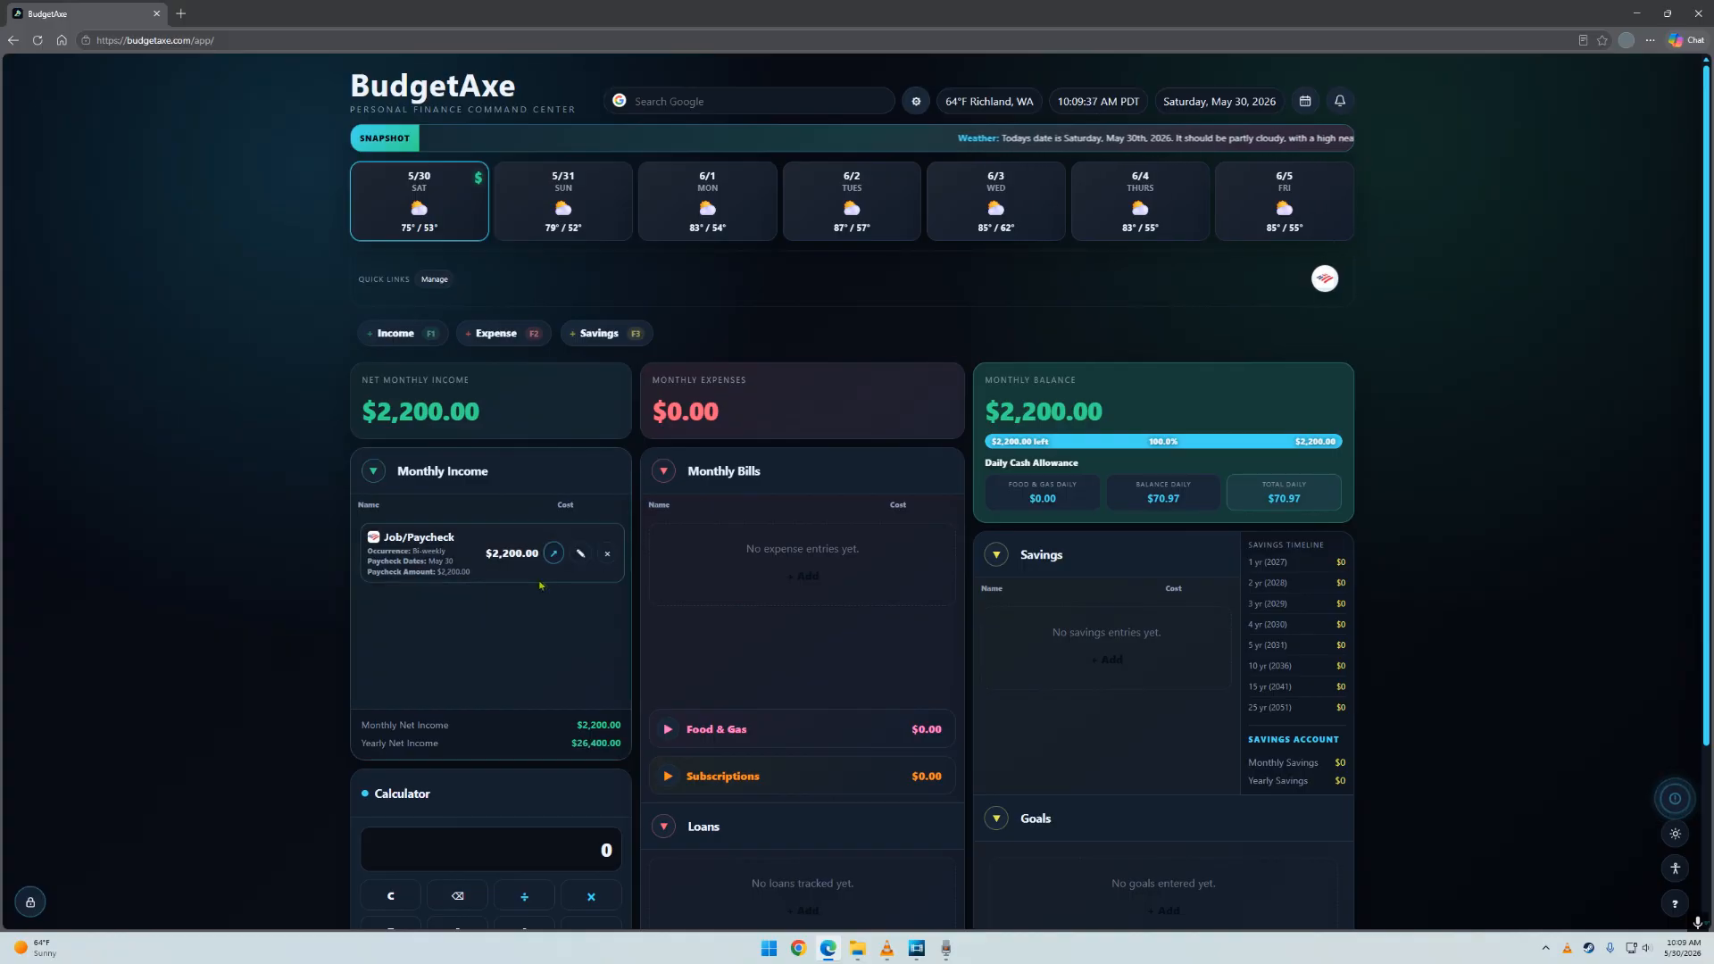
Remove the Job/Paycheck entry's link from the Quick Links Bar and save the income entry.
{"action": "left_click", "coordinate": [576, 554]}
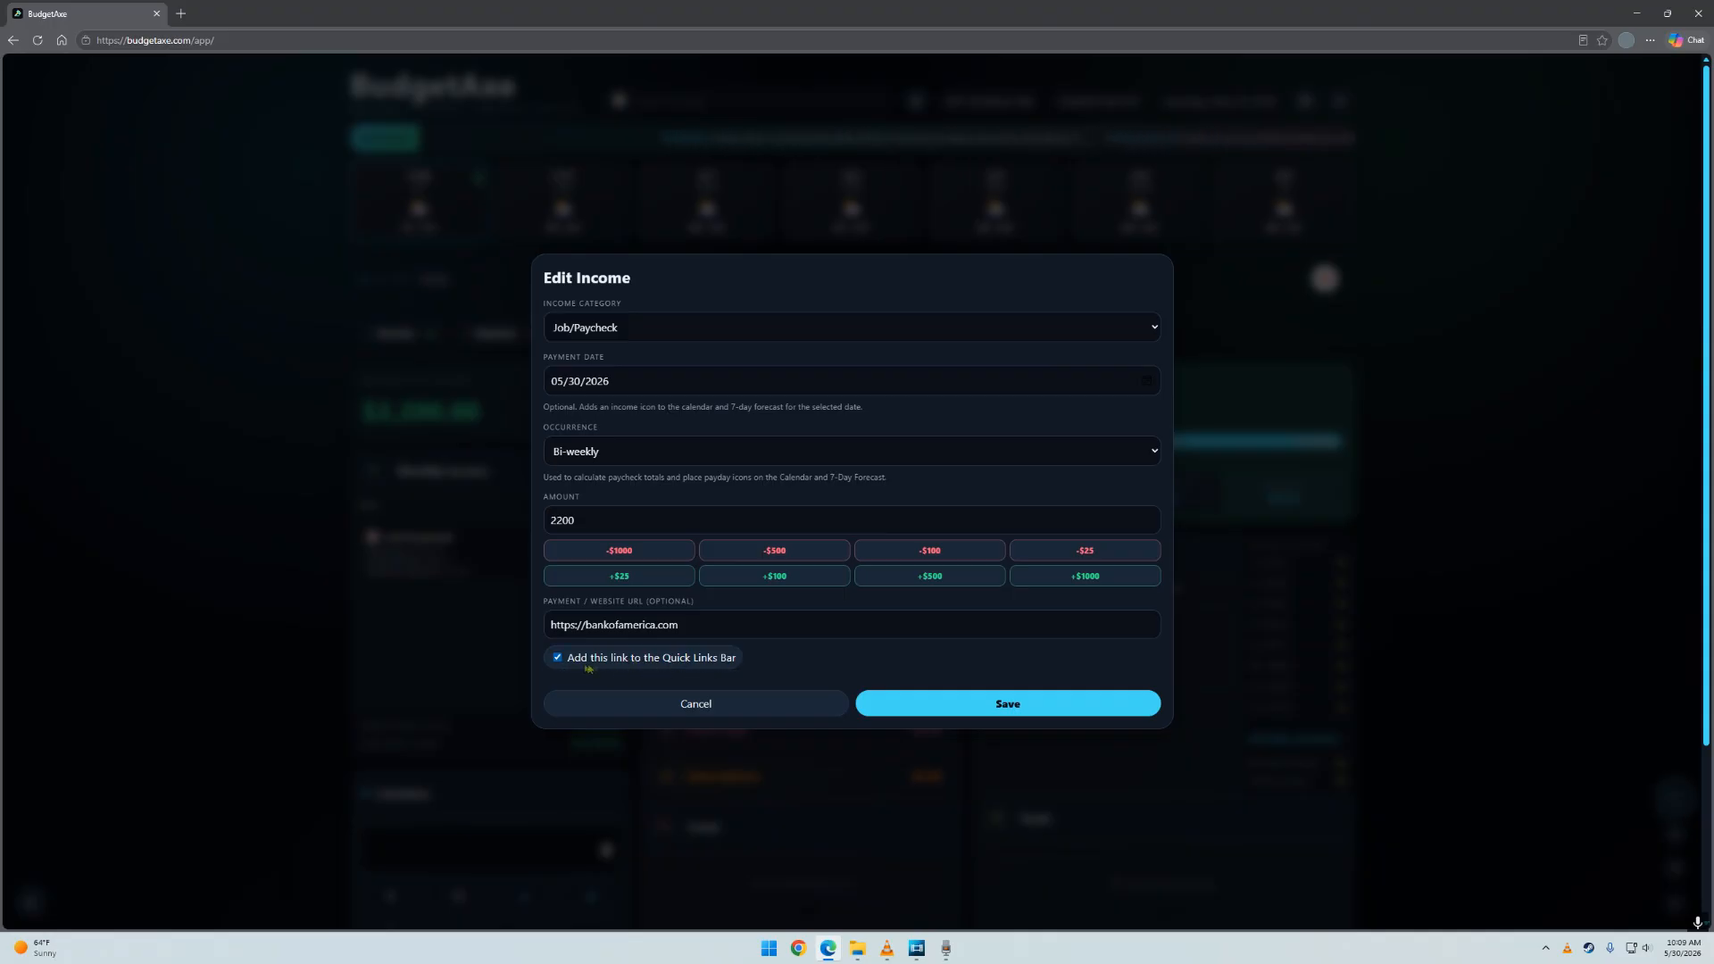
{"action": "left_click", "coordinate": [871, 703]}
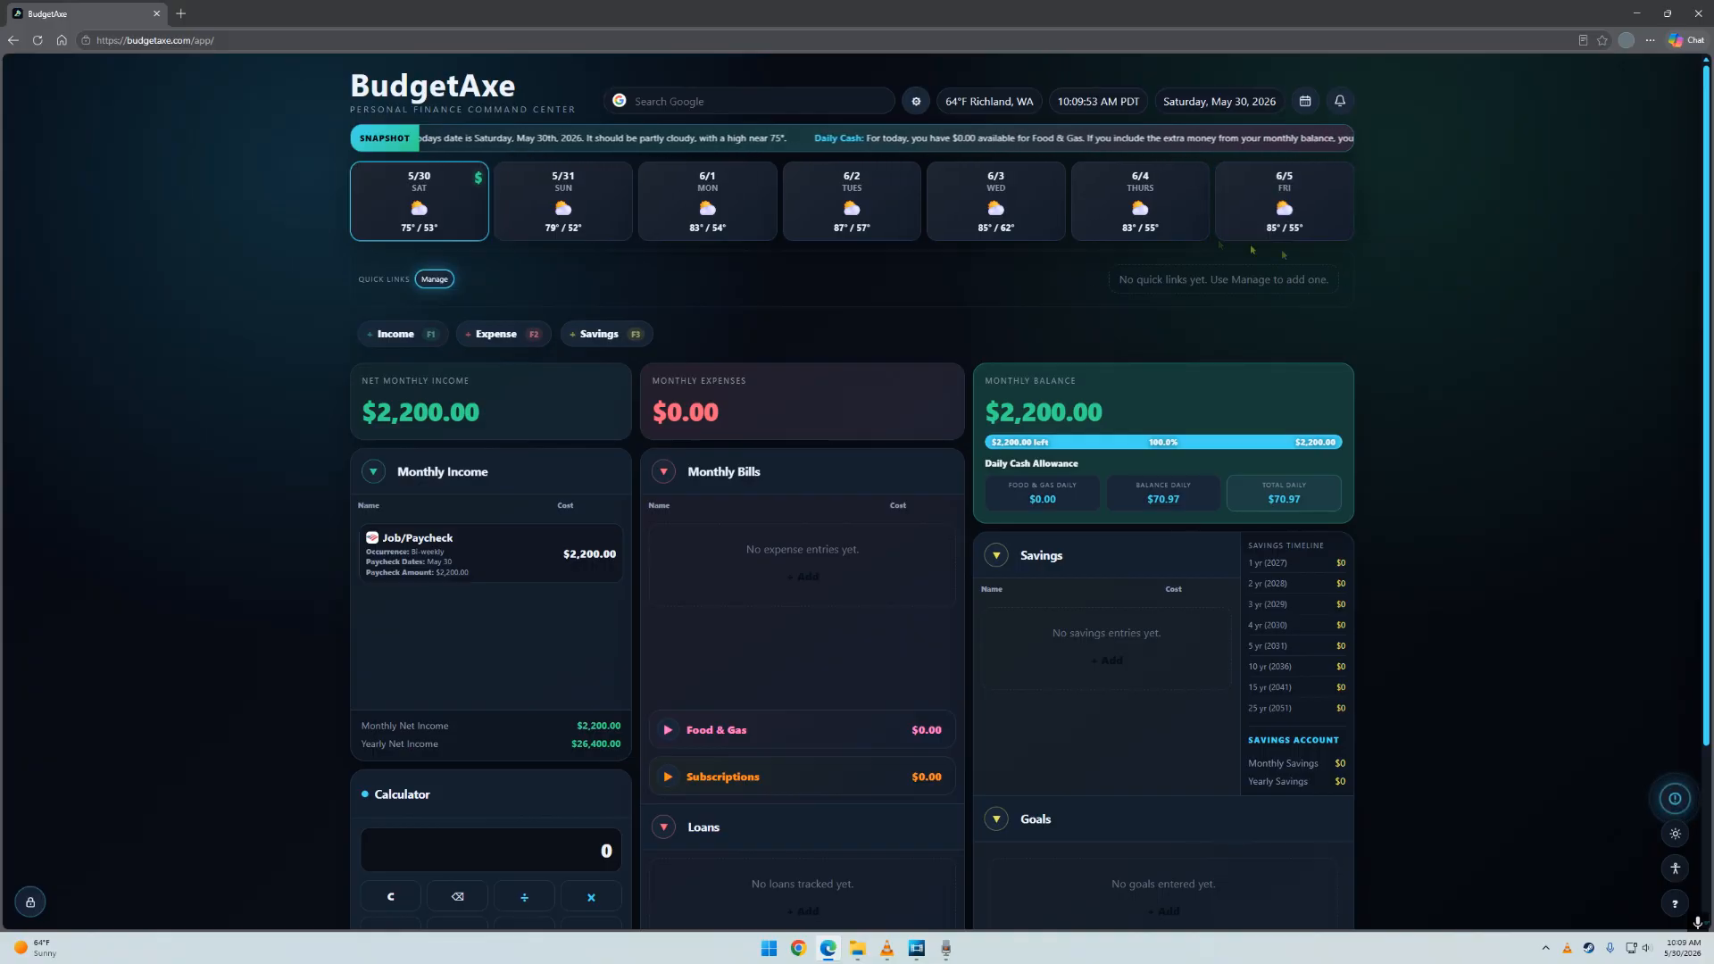
{"action": "left_click", "coordinate": [581, 558]}
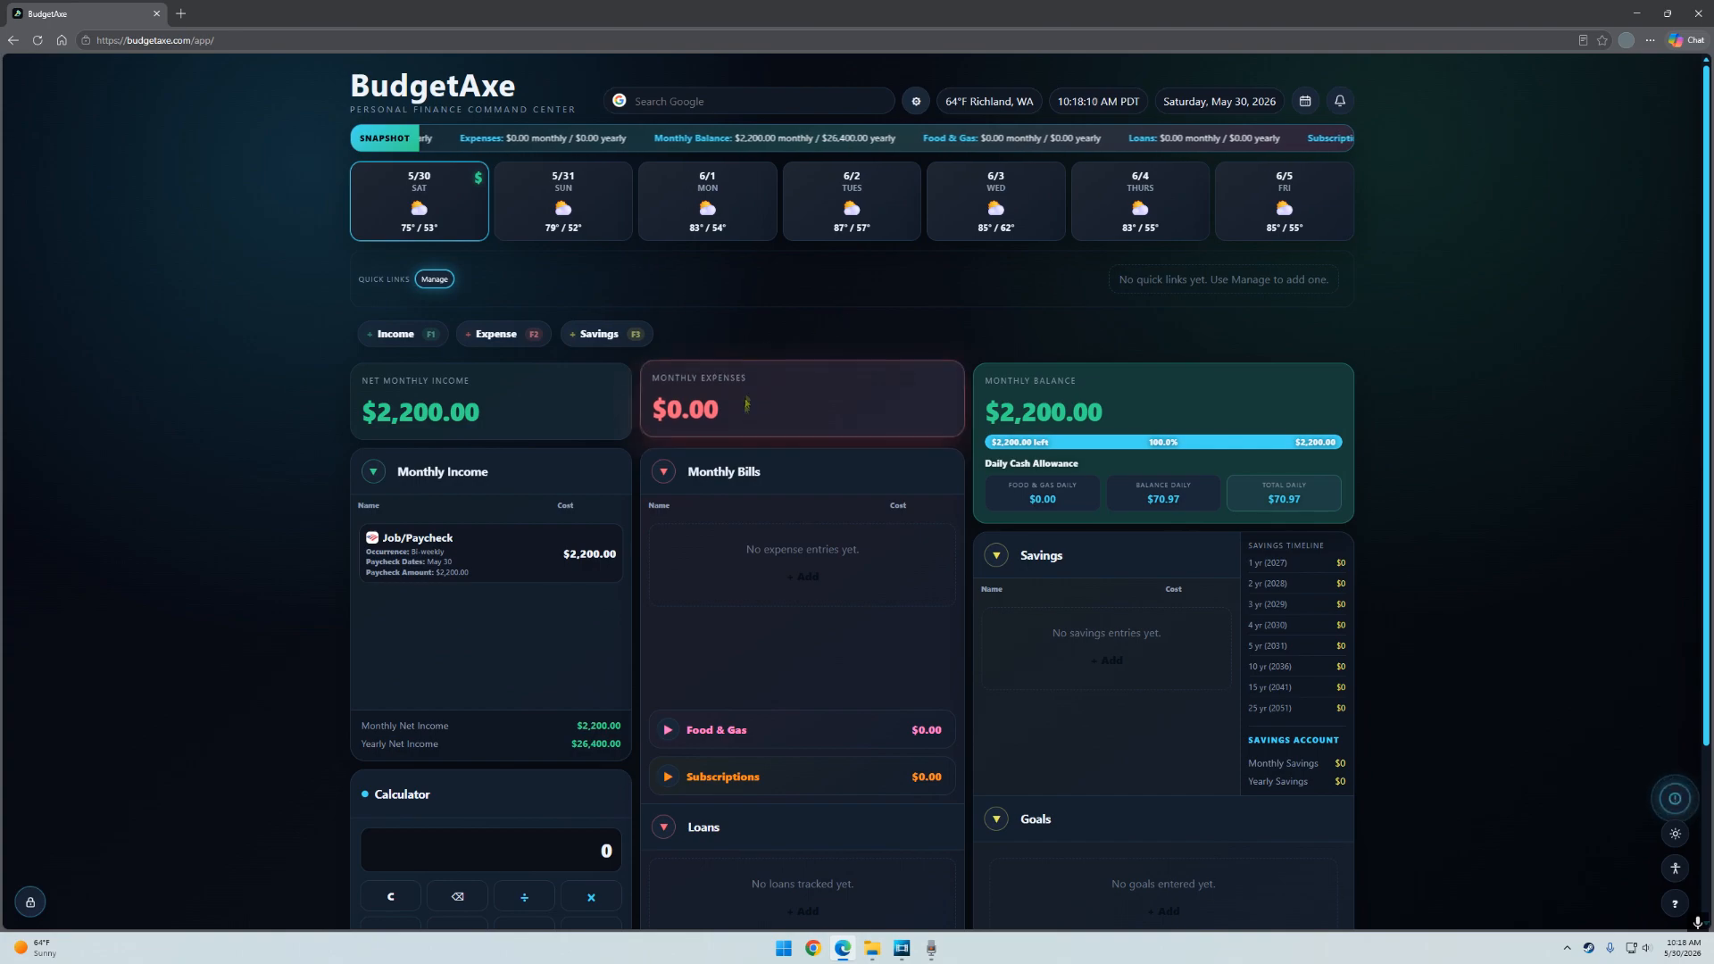
View the blank Add Expense form and cancel it without adding an entry.
{"action": "scroll", "coordinate": [747, 474], "scroll_direction": "down", "scroll_amount": 1}
{"action": "scroll", "coordinate": [746, 474], "scroll_direction": "up", "scroll_amount": 1}
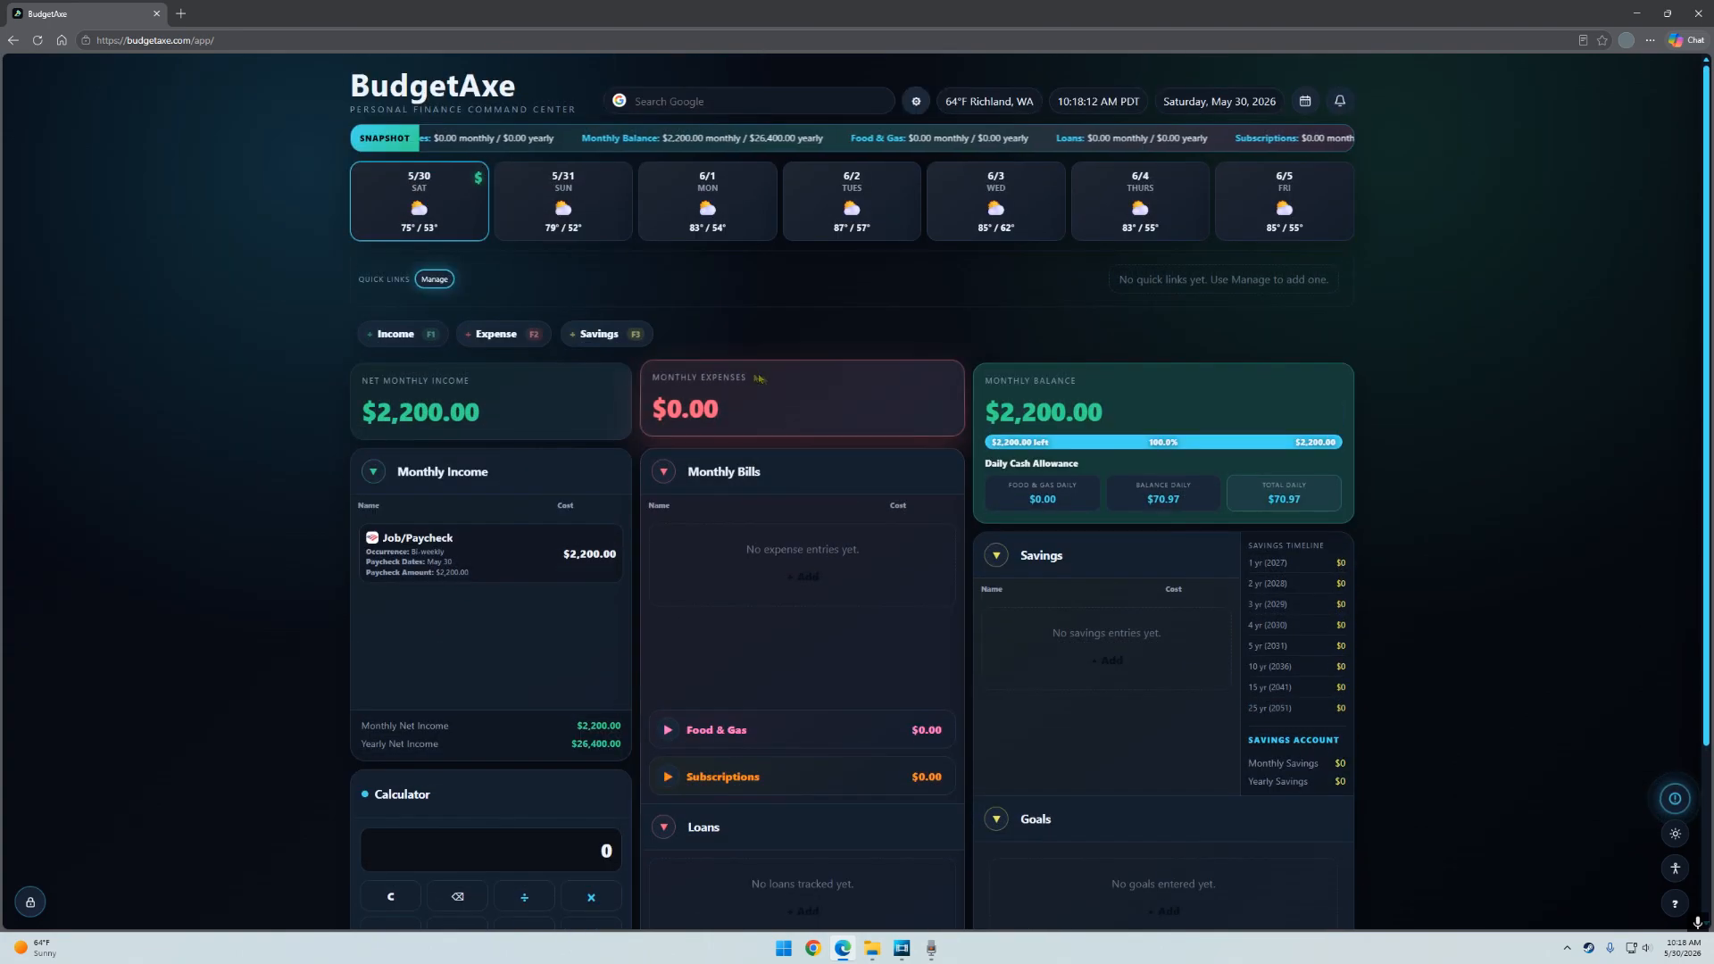
{"action": "left_click", "coordinate": [503, 334]}
{"action": "left_click", "coordinate": [689, 708]}
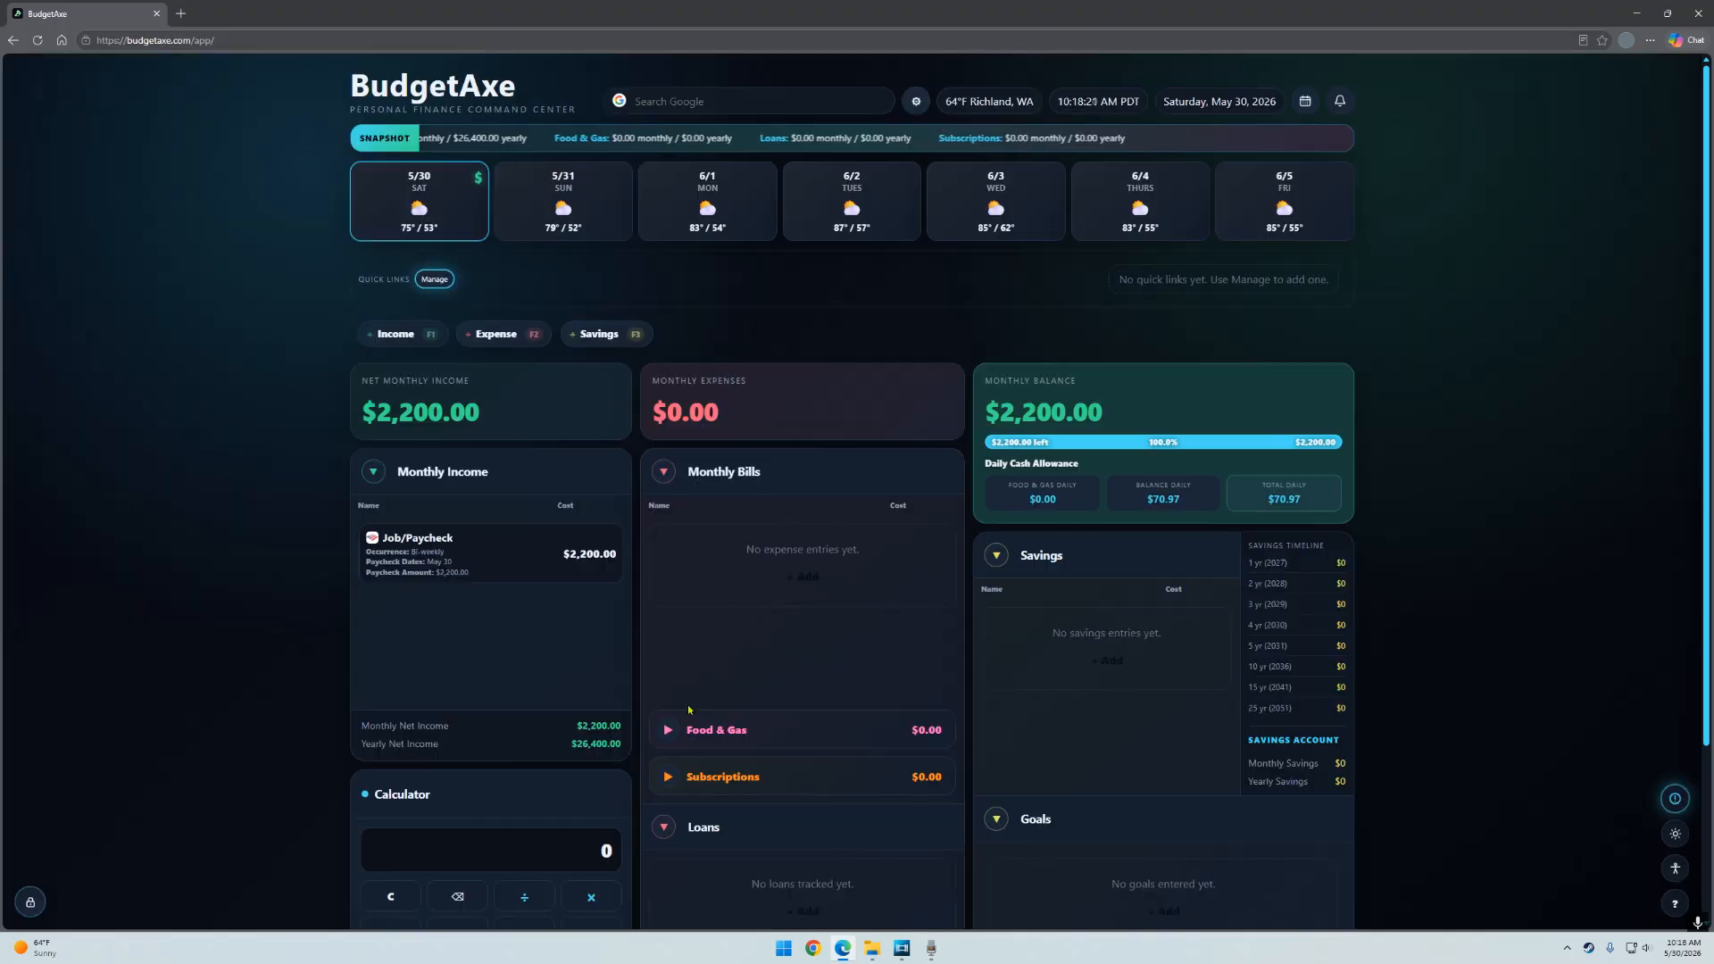
{"action": "key", "text": "F2"}
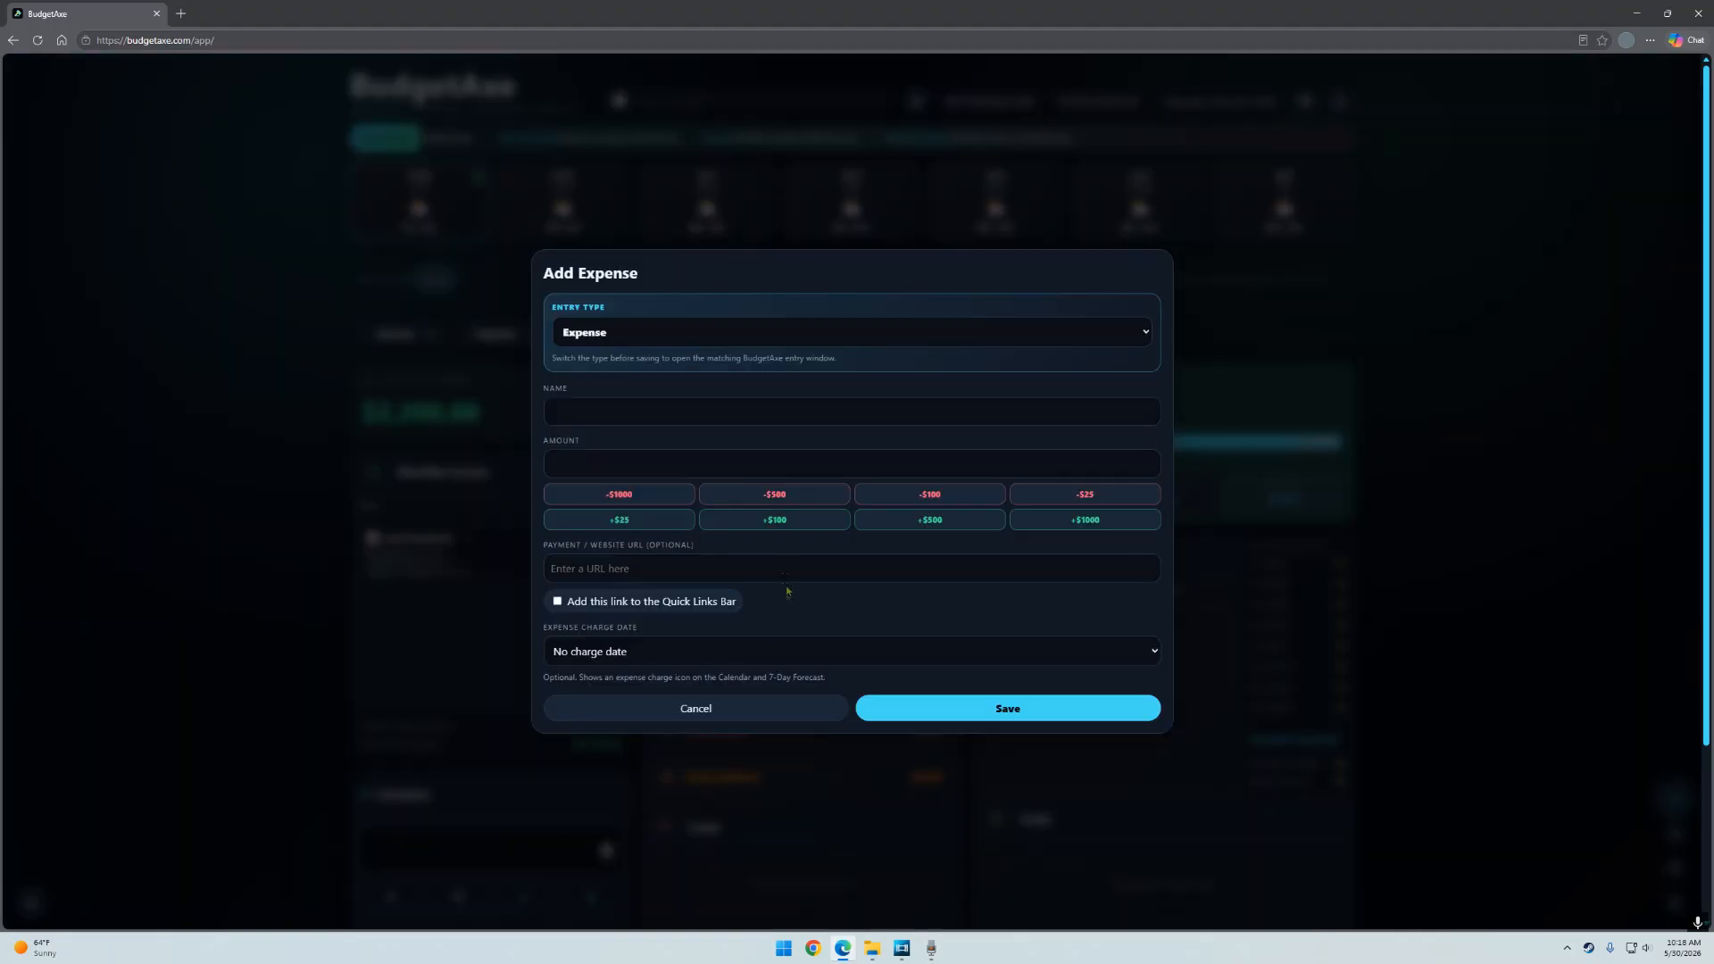
{"action": "left_click", "coordinate": [723, 705]}
{"action": "key", "text": "F2"}
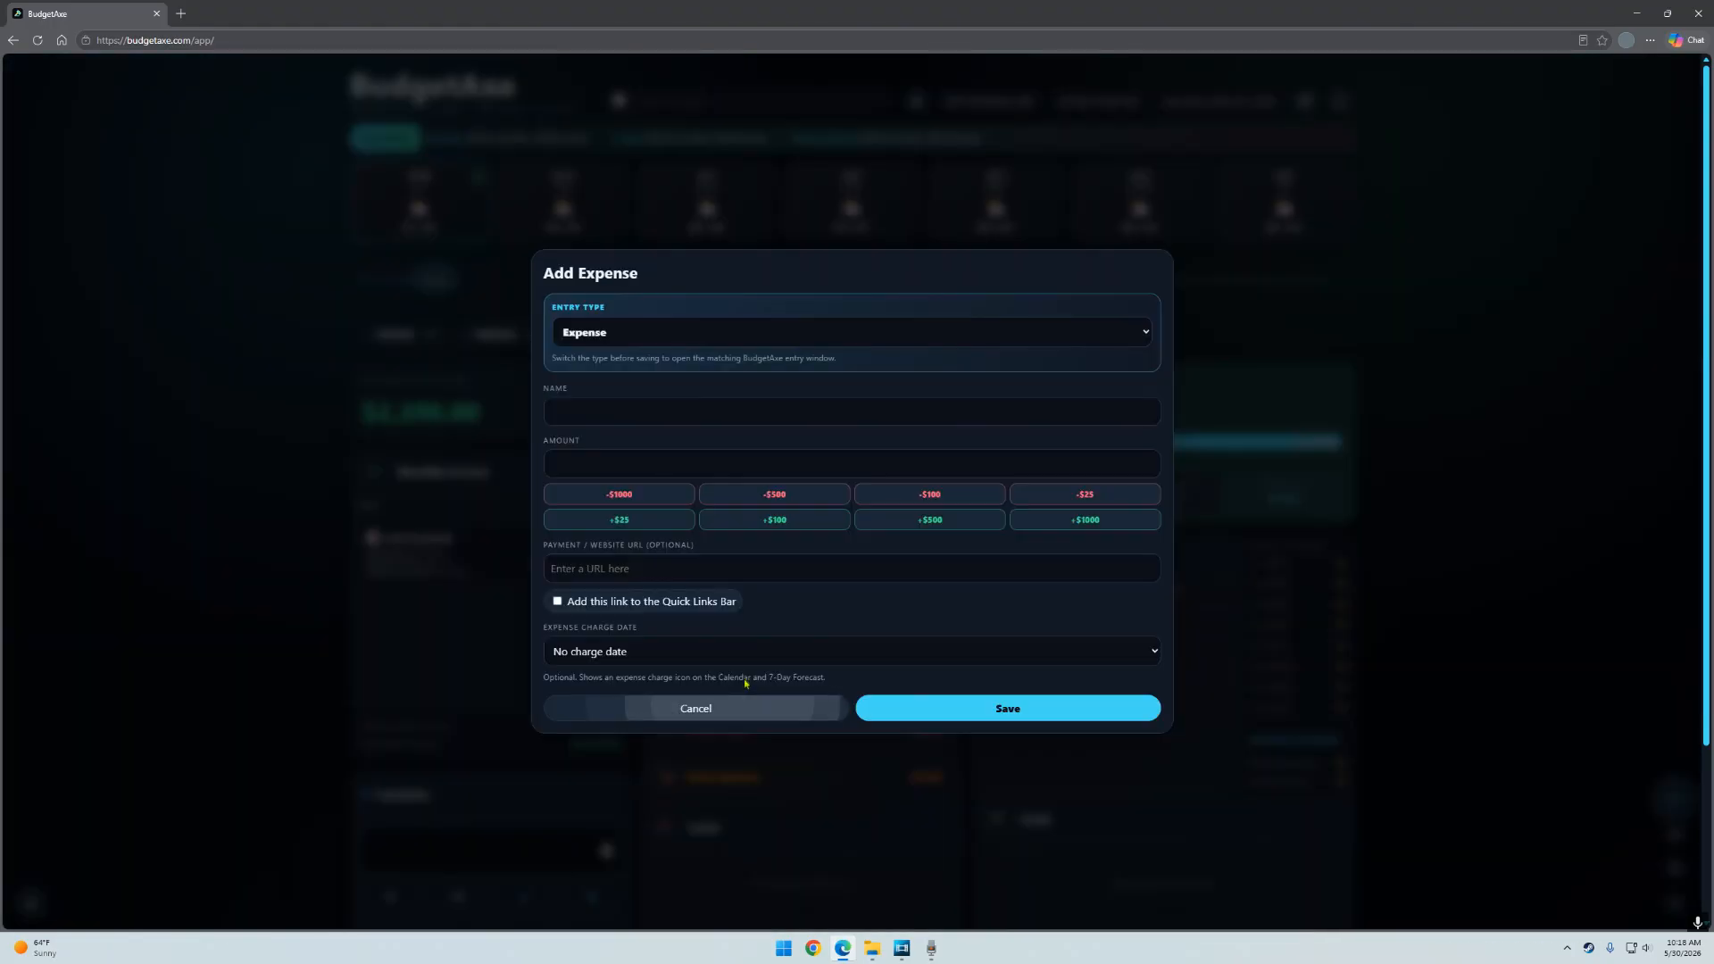
{"action": "left_click", "coordinate": [742, 707]}
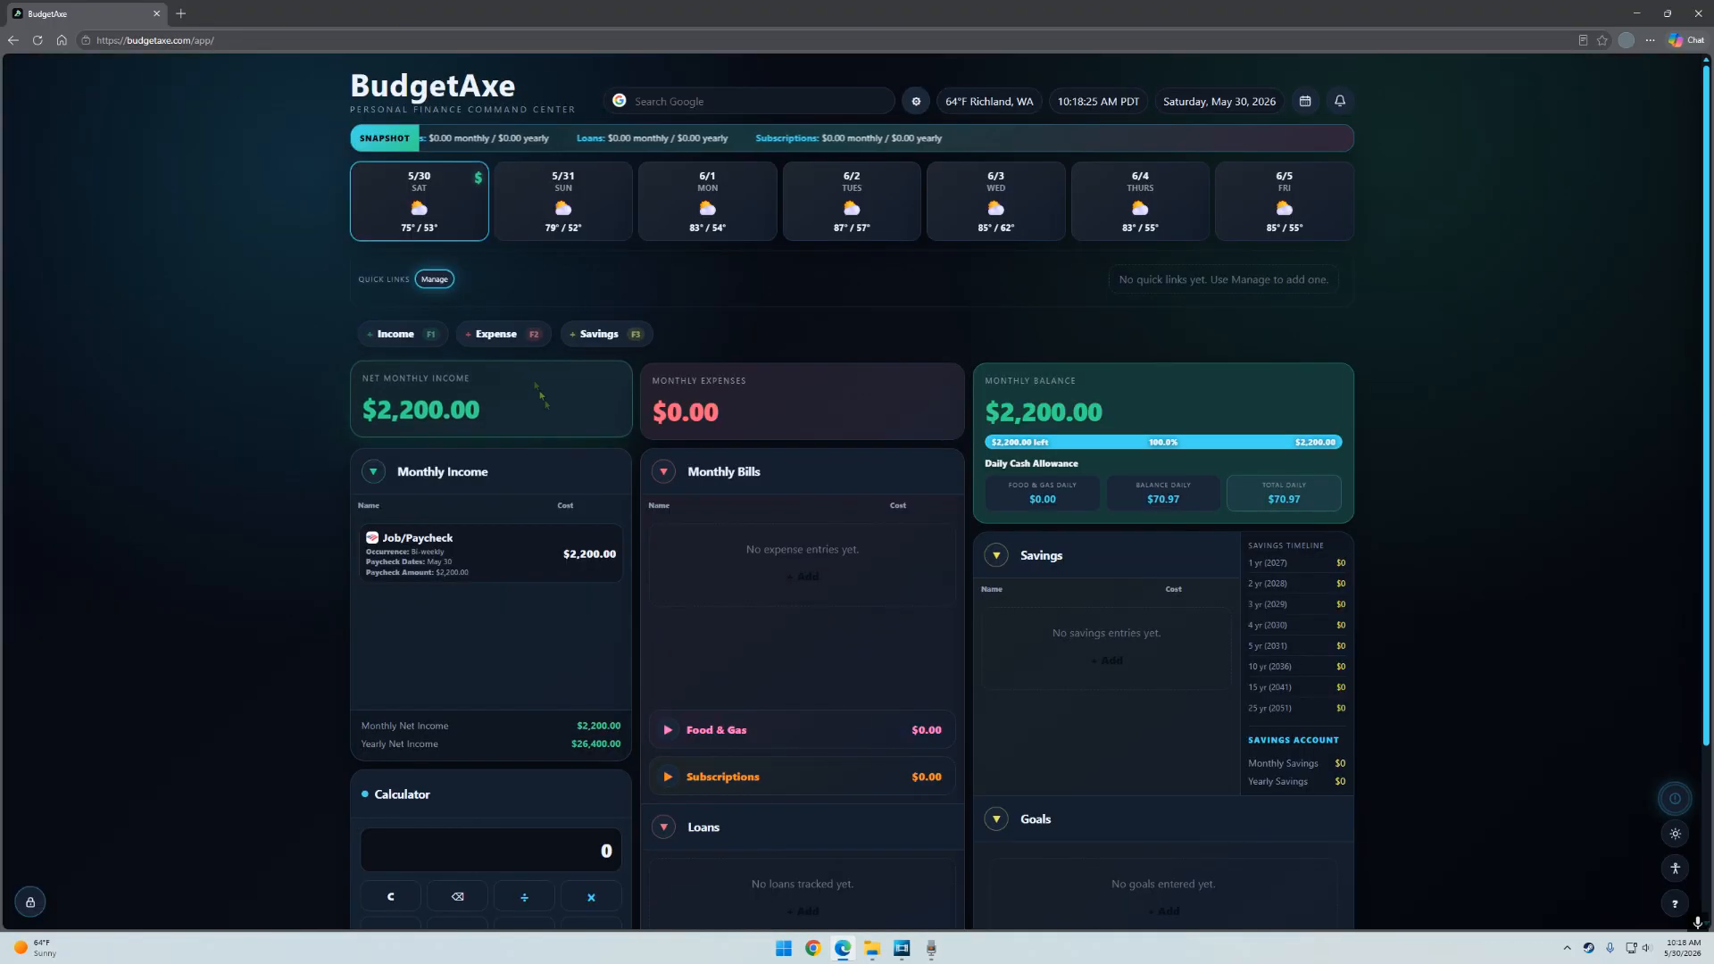
Examine the Food & Gas, Subscriptions and Loans entry forms offered when adding an expense, and cancel without saving.
{"action": "left_click", "coordinate": [505, 338]}
{"action": "left_click", "coordinate": [651, 338]}
{"action": "left_click", "coordinate": [668, 340]}
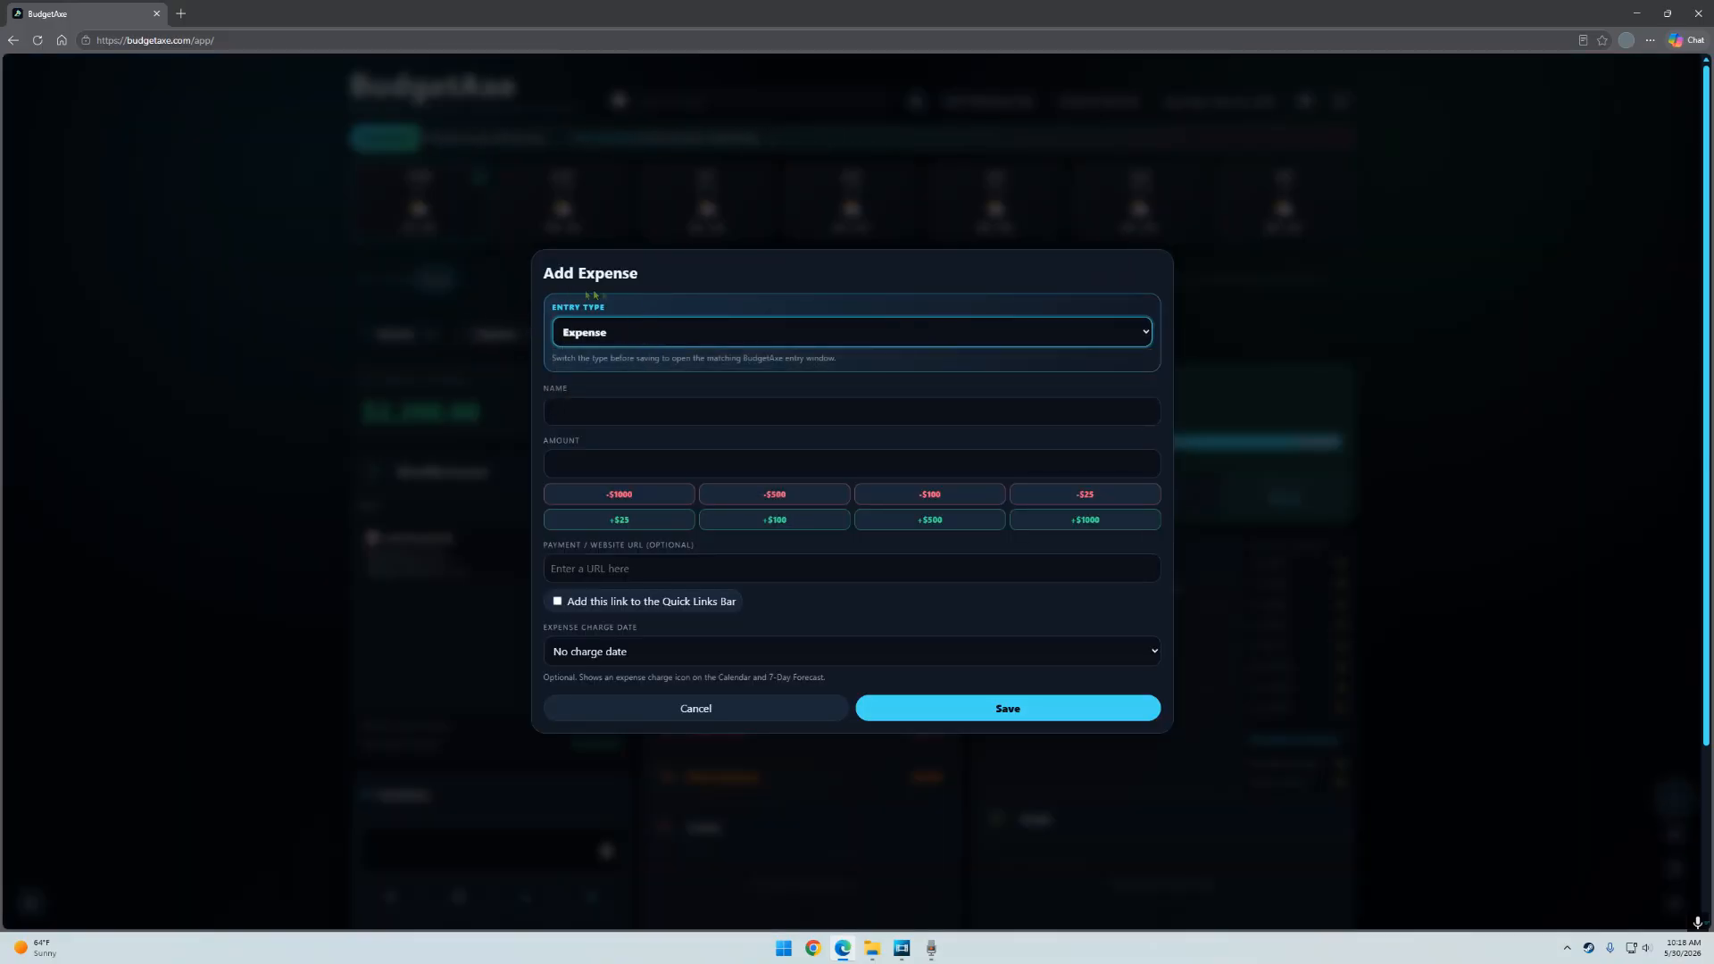
{"action": "left_click", "coordinate": [955, 332]}
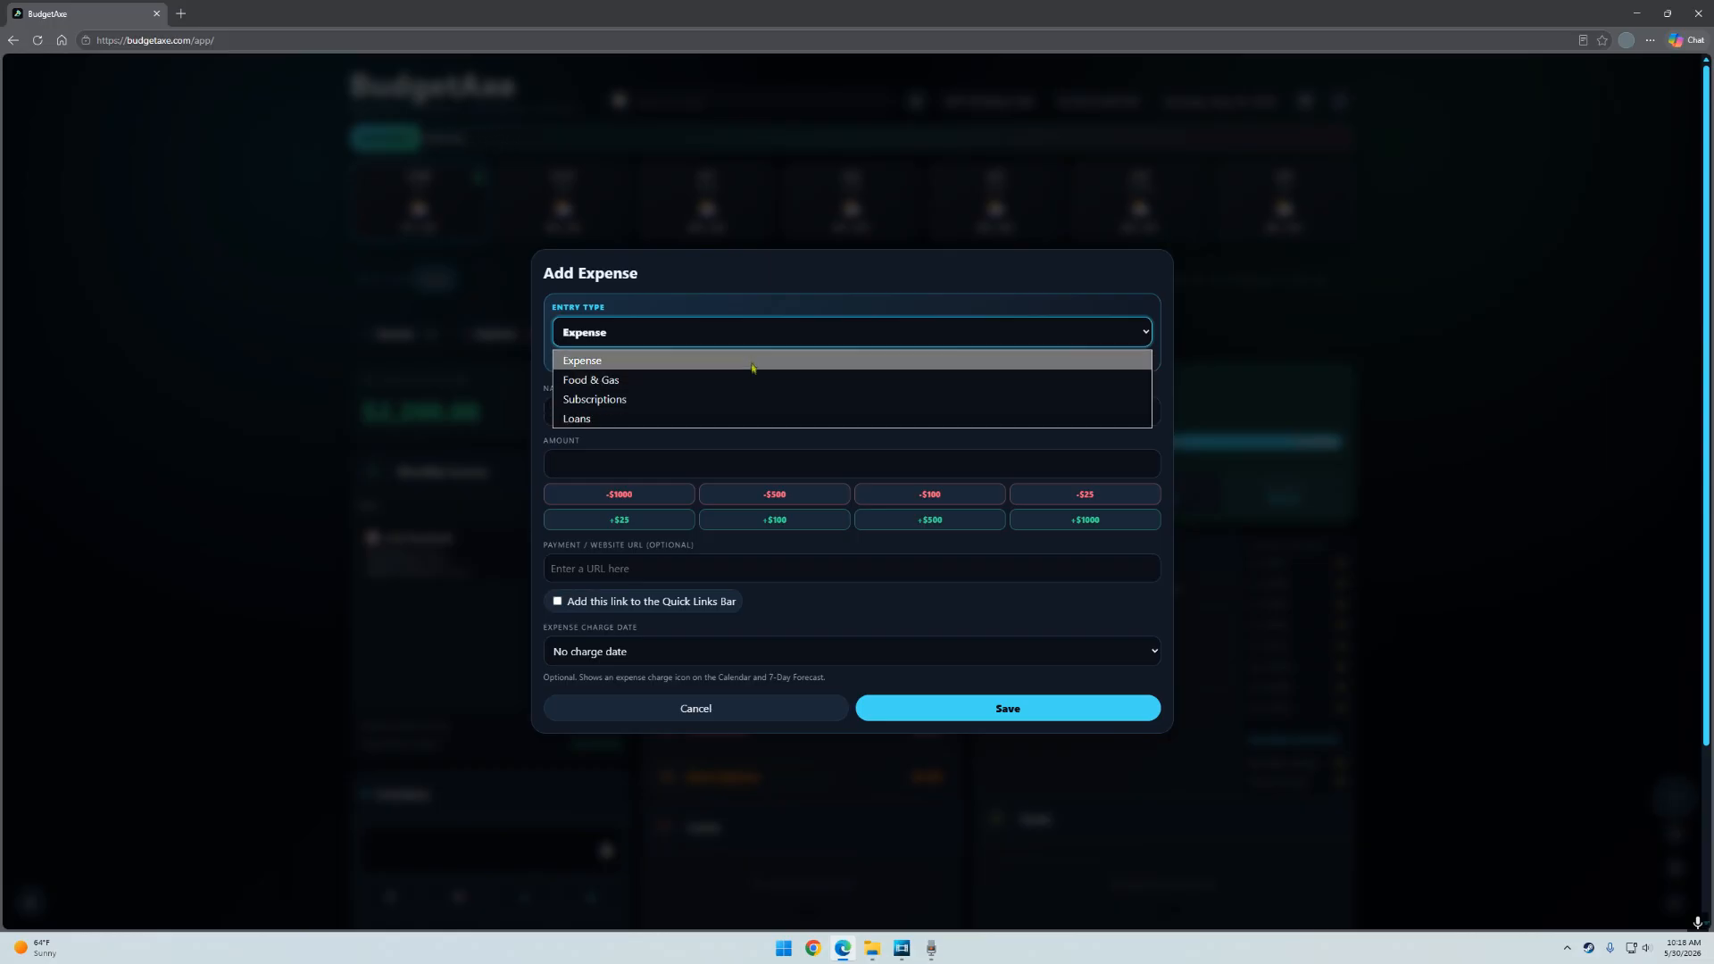
{"action": "left_click", "coordinate": [718, 378]}
{"action": "left_click", "coordinate": [717, 364]}
{"action": "left_click", "coordinate": [688, 430]}
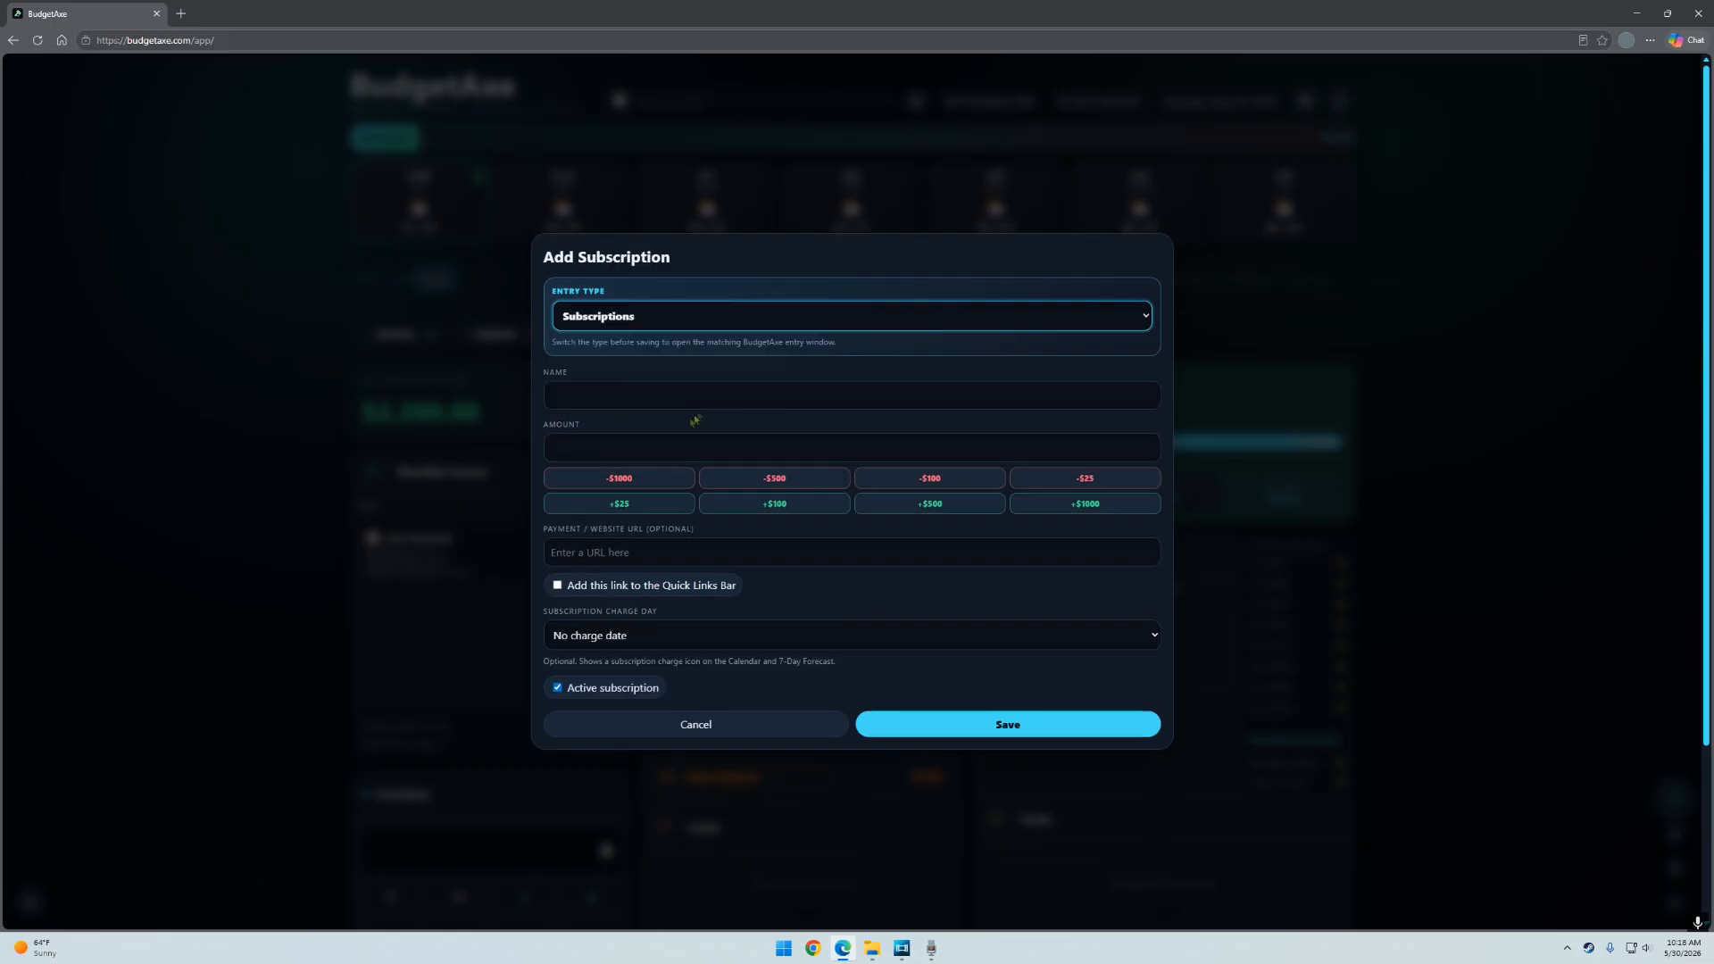
{"action": "left_click", "coordinate": [803, 317]}
{"action": "left_click", "coordinate": [701, 398]}
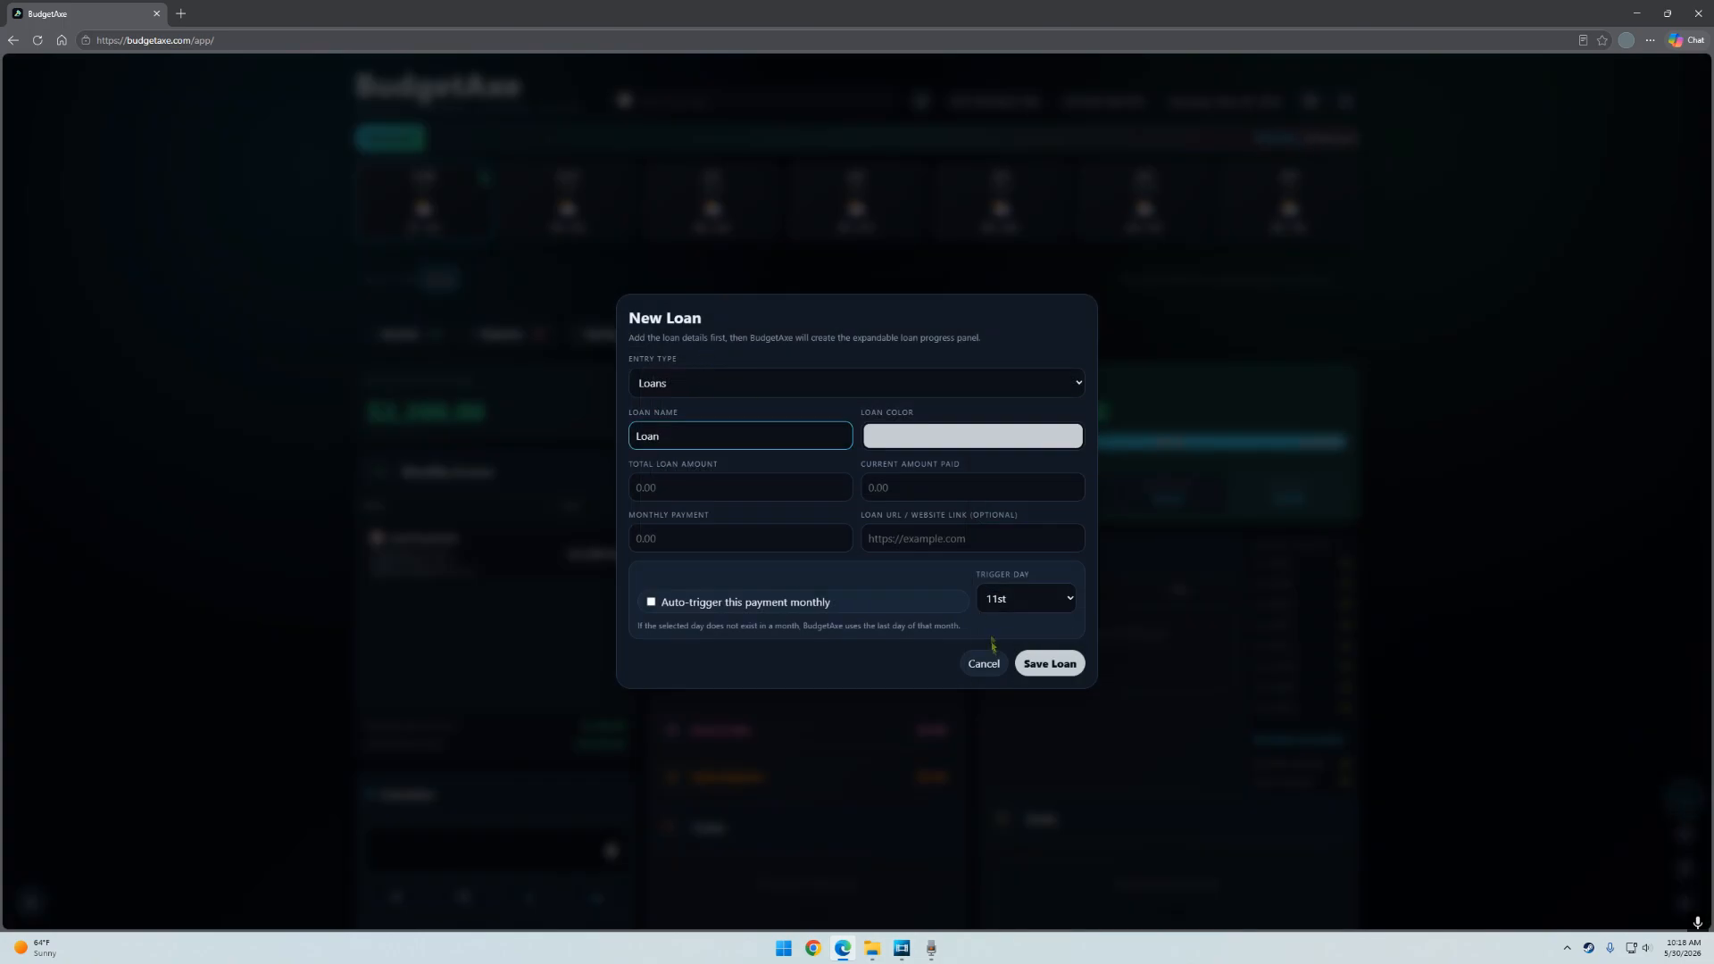
{"action": "left_click", "coordinate": [985, 663]}
Start a new entry of type Expense named Rent and set its amount to 1500.00.
{"action": "left_click", "coordinate": [538, 335]}
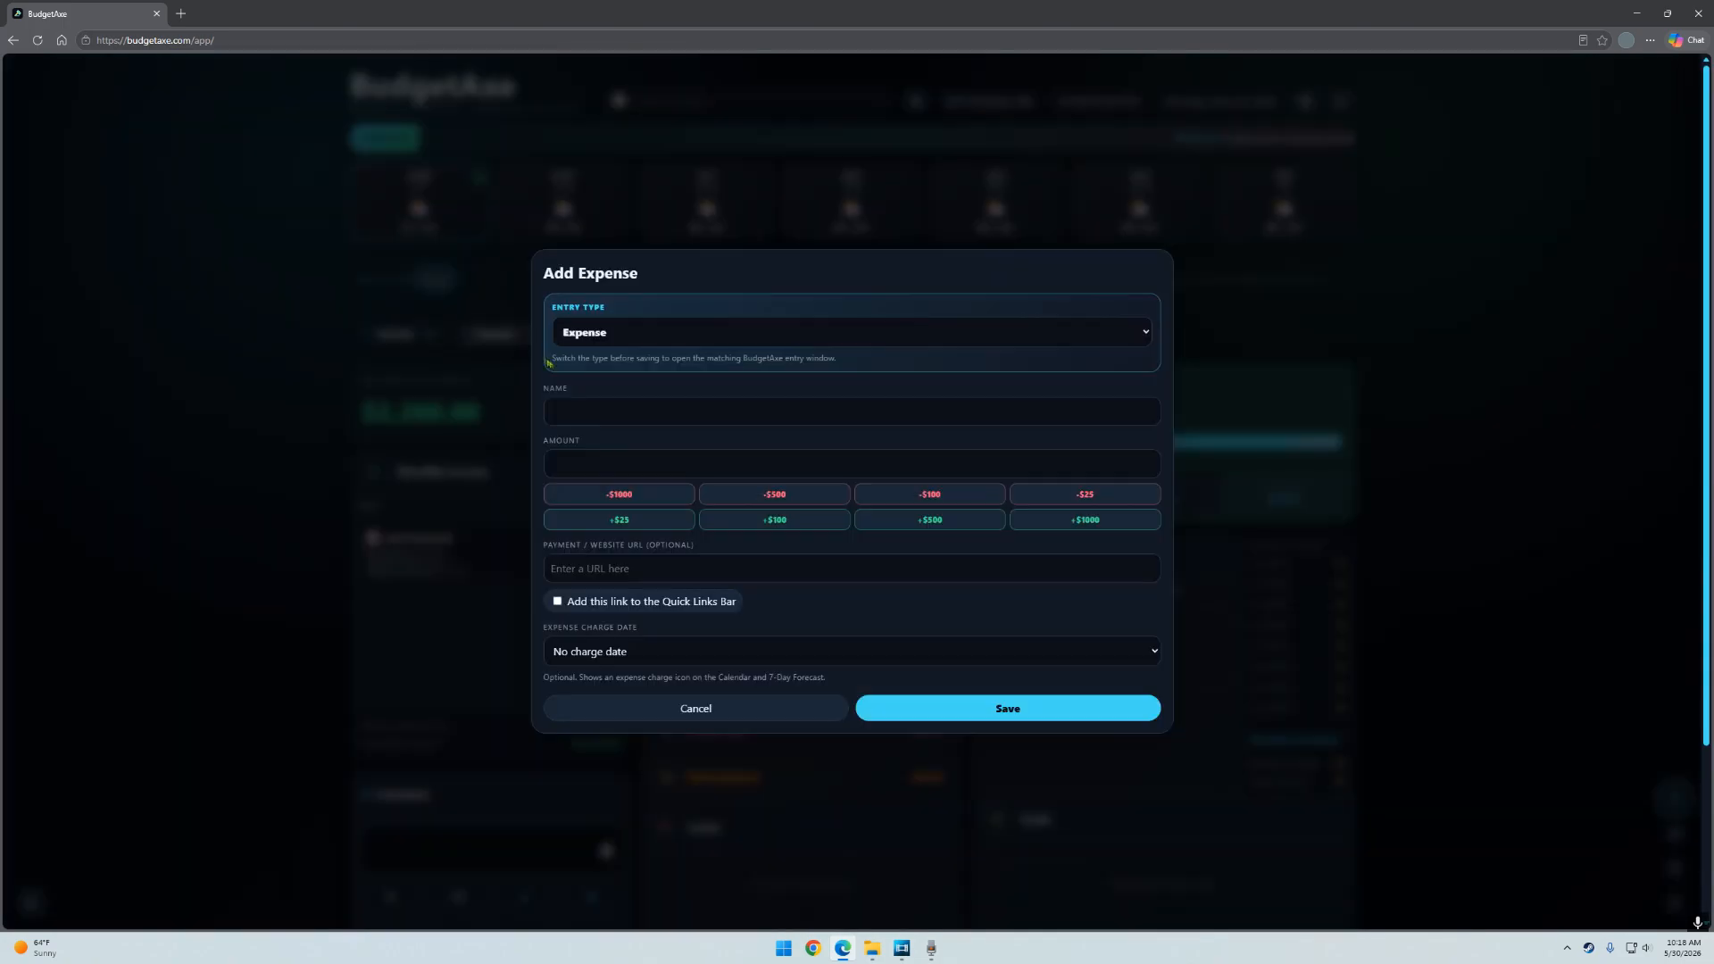
{"action": "left_click", "coordinate": [730, 343]}
{"action": "left_click", "coordinate": [655, 361]}
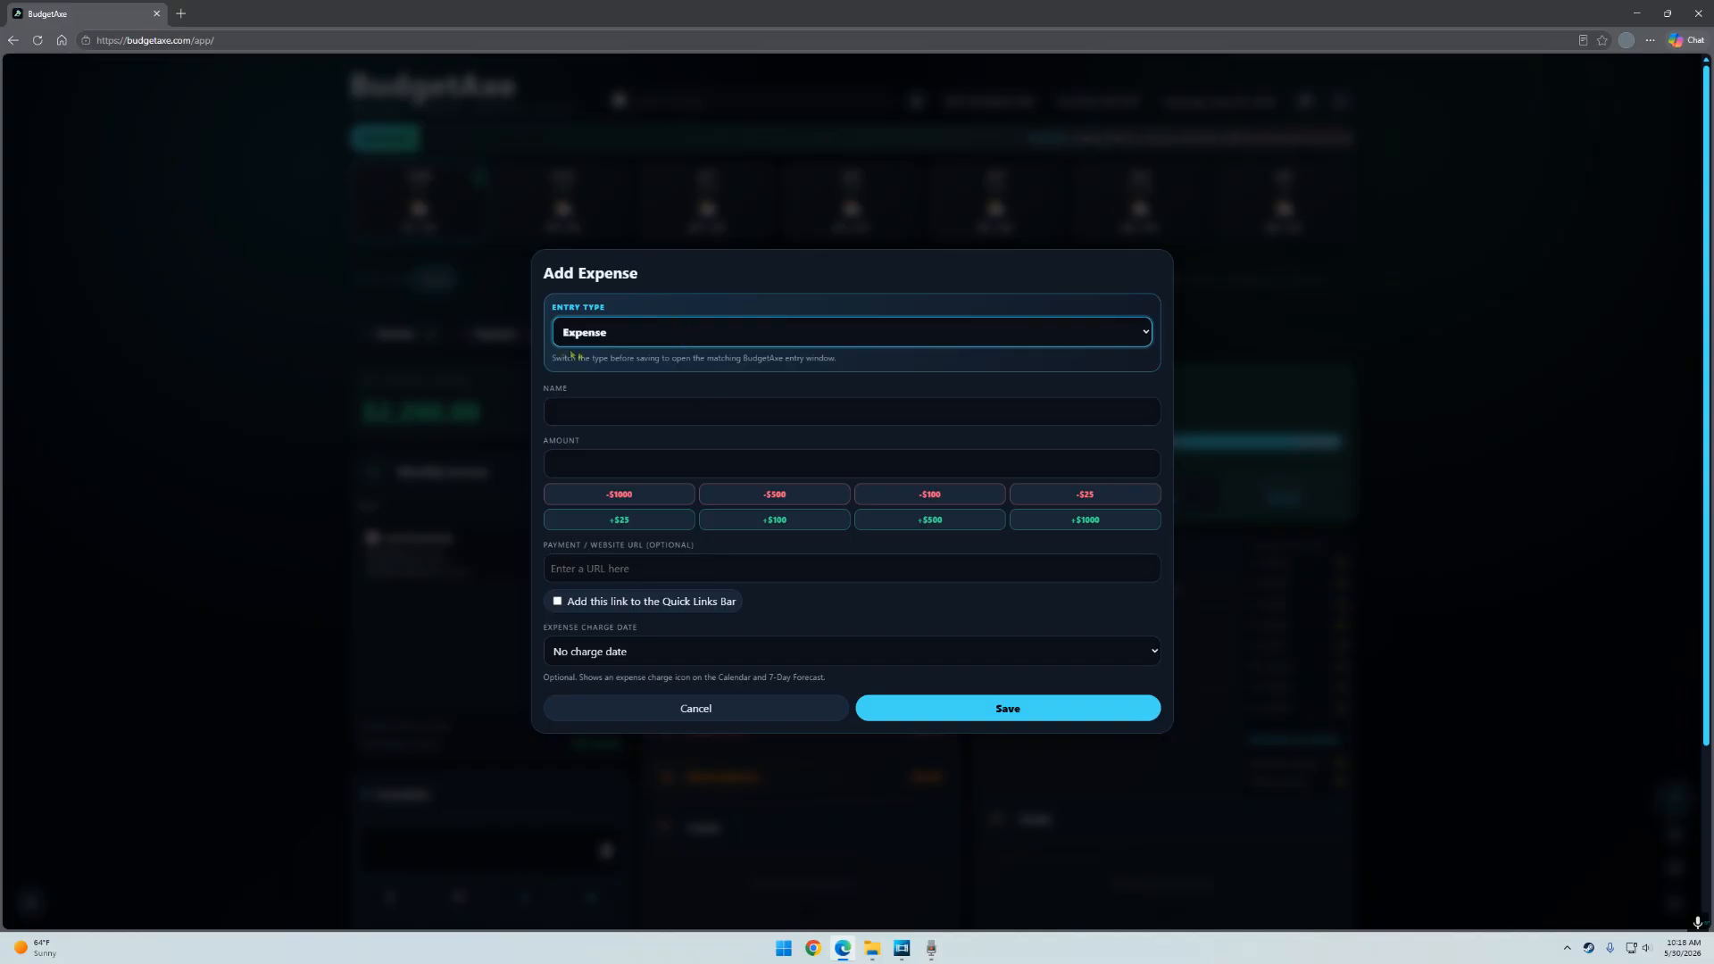
{"action": "left_click", "coordinate": [596, 413]}
{"action": "type", "text": "Rent"}
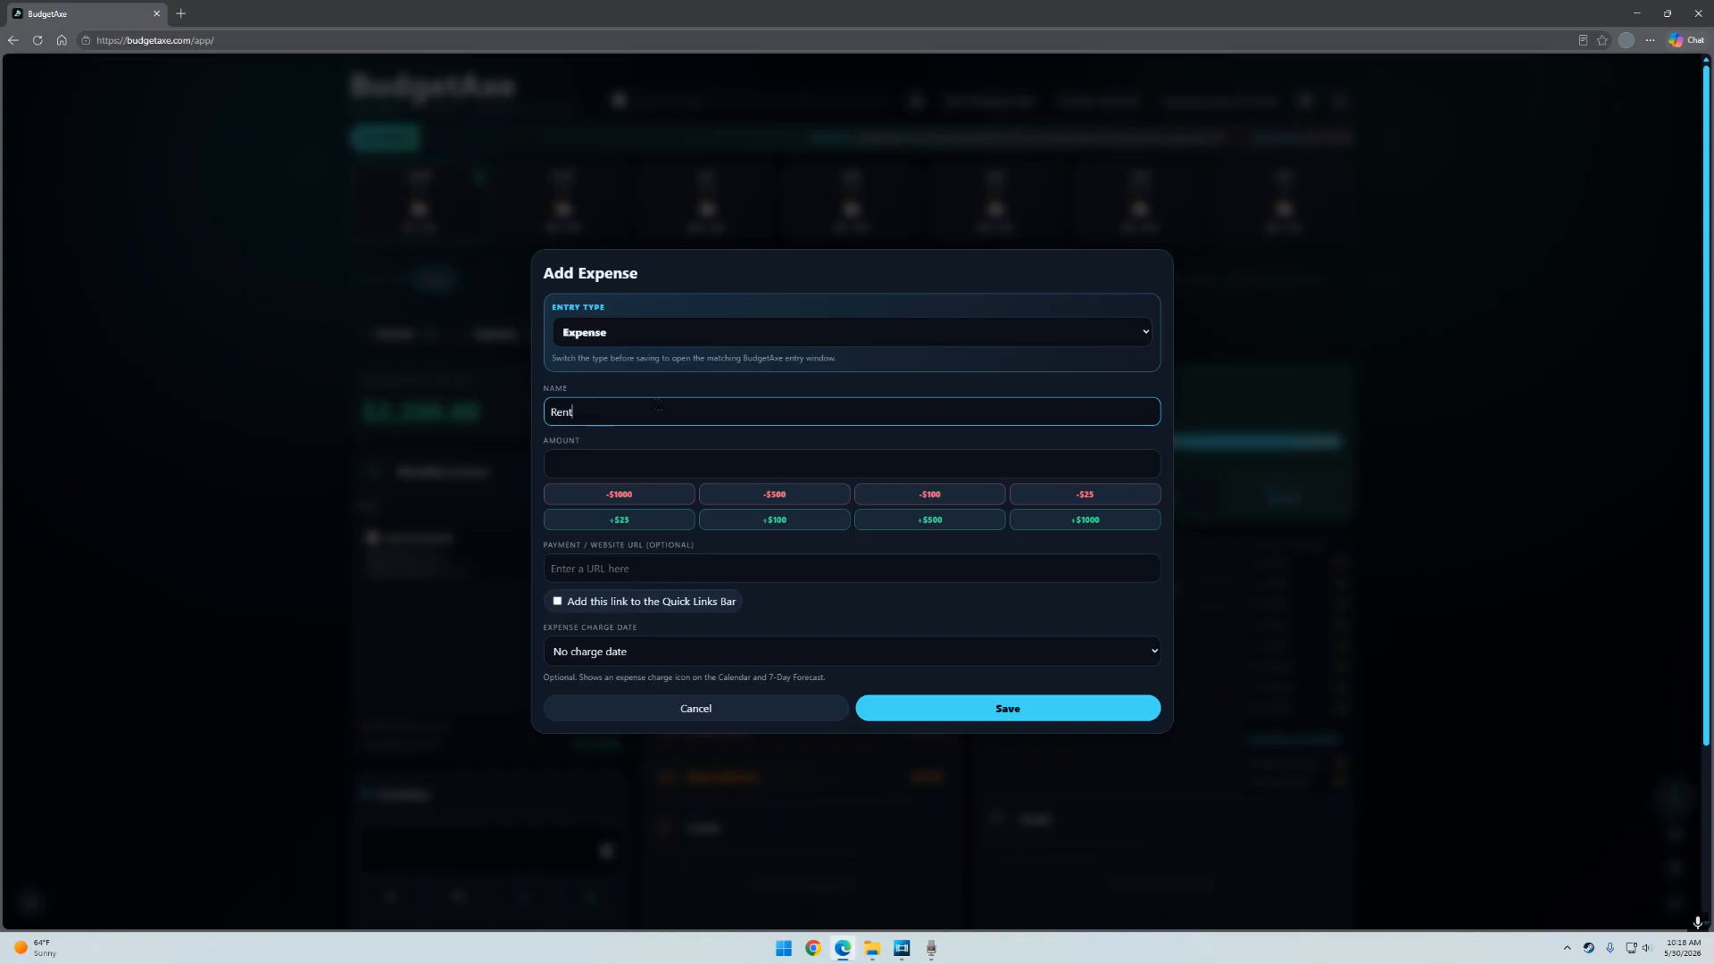
{"action": "left_click", "coordinate": [690, 456]}
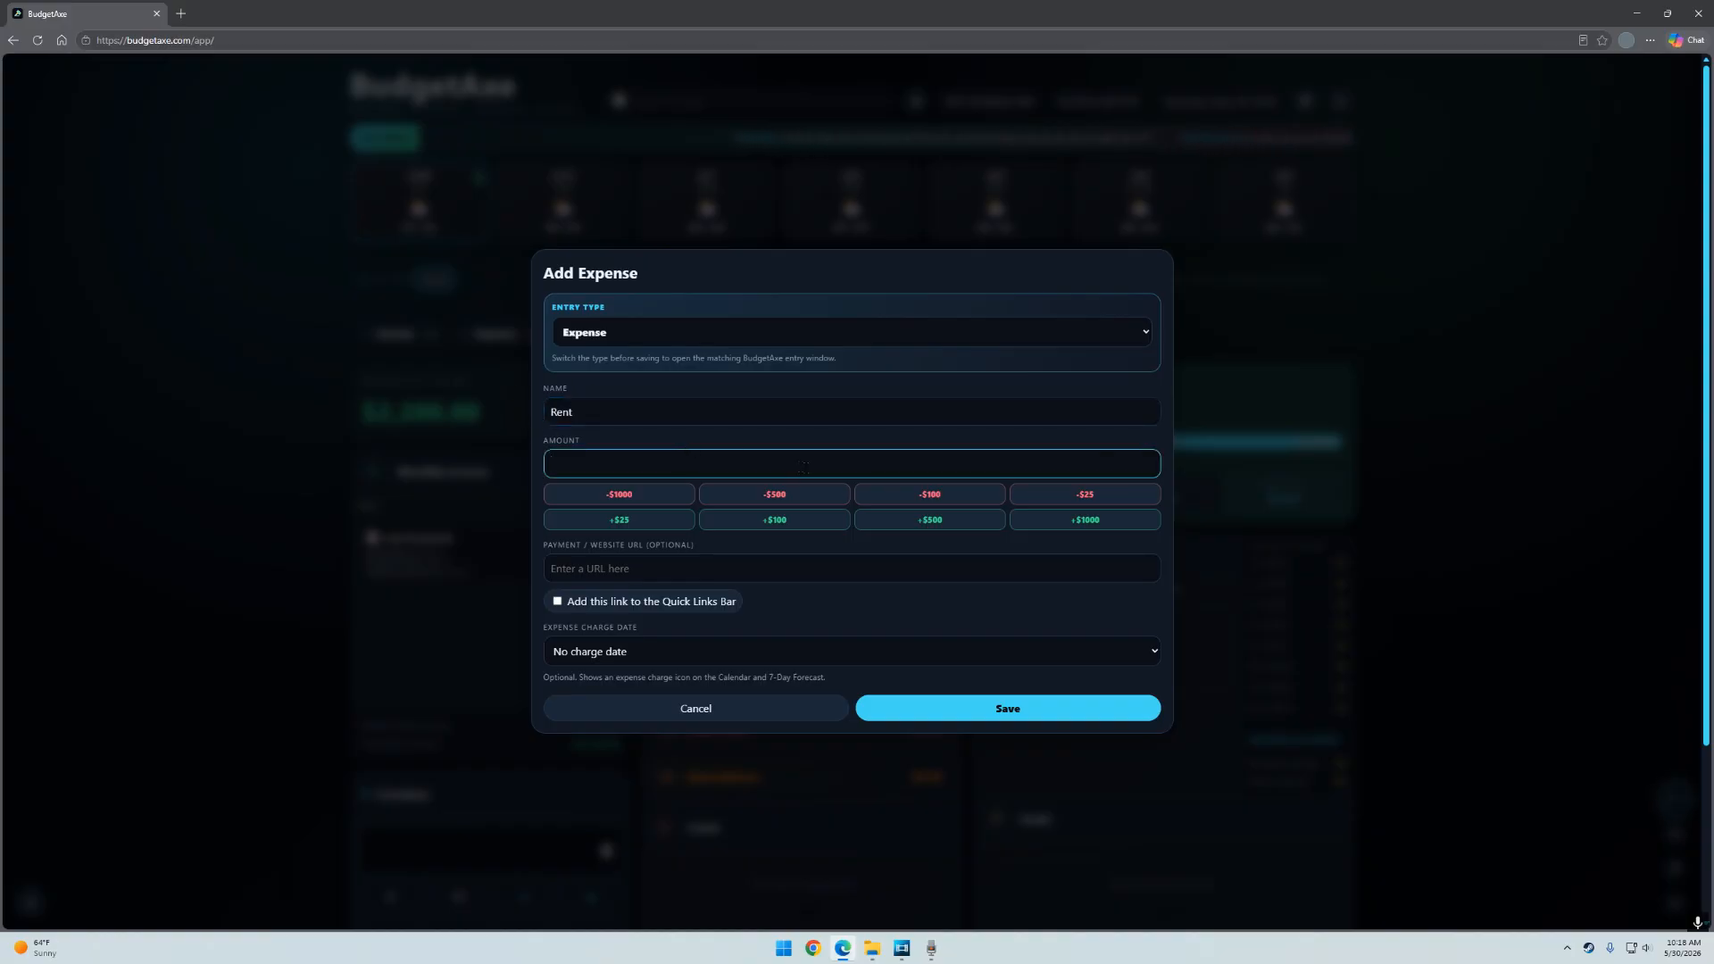
{"action": "left_click", "coordinate": [1052, 522]}
{"action": "left_click", "coordinate": [930, 519]}
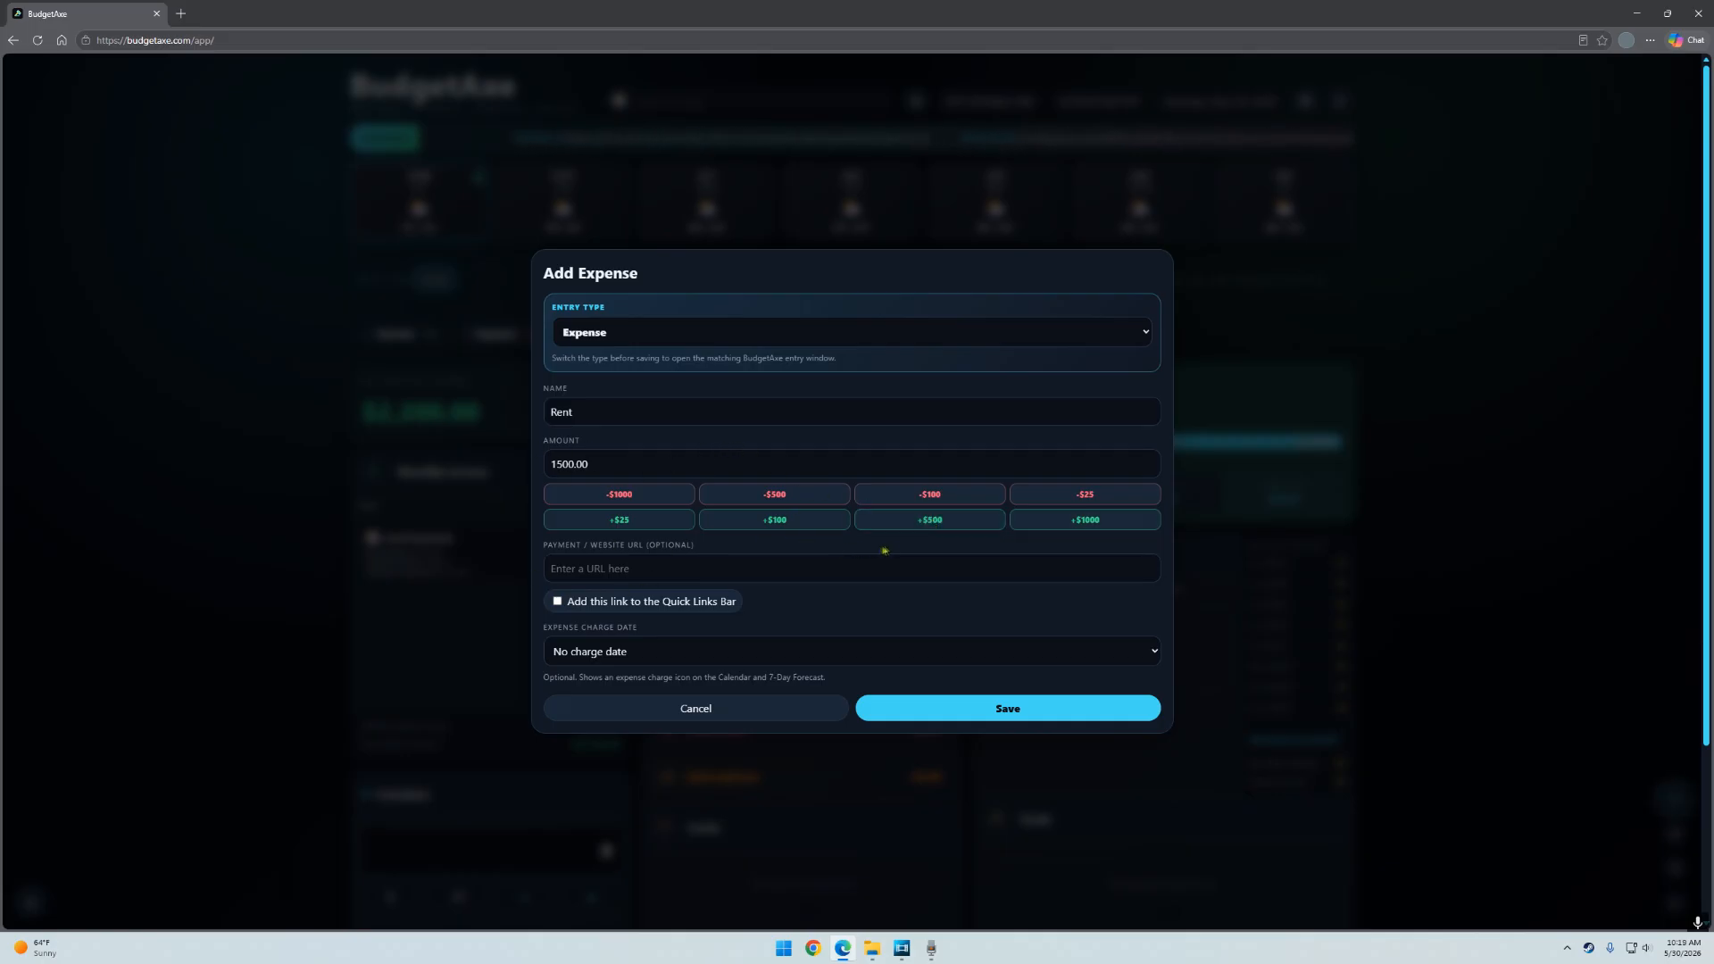
{"action": "left_click", "coordinate": [648, 570]}
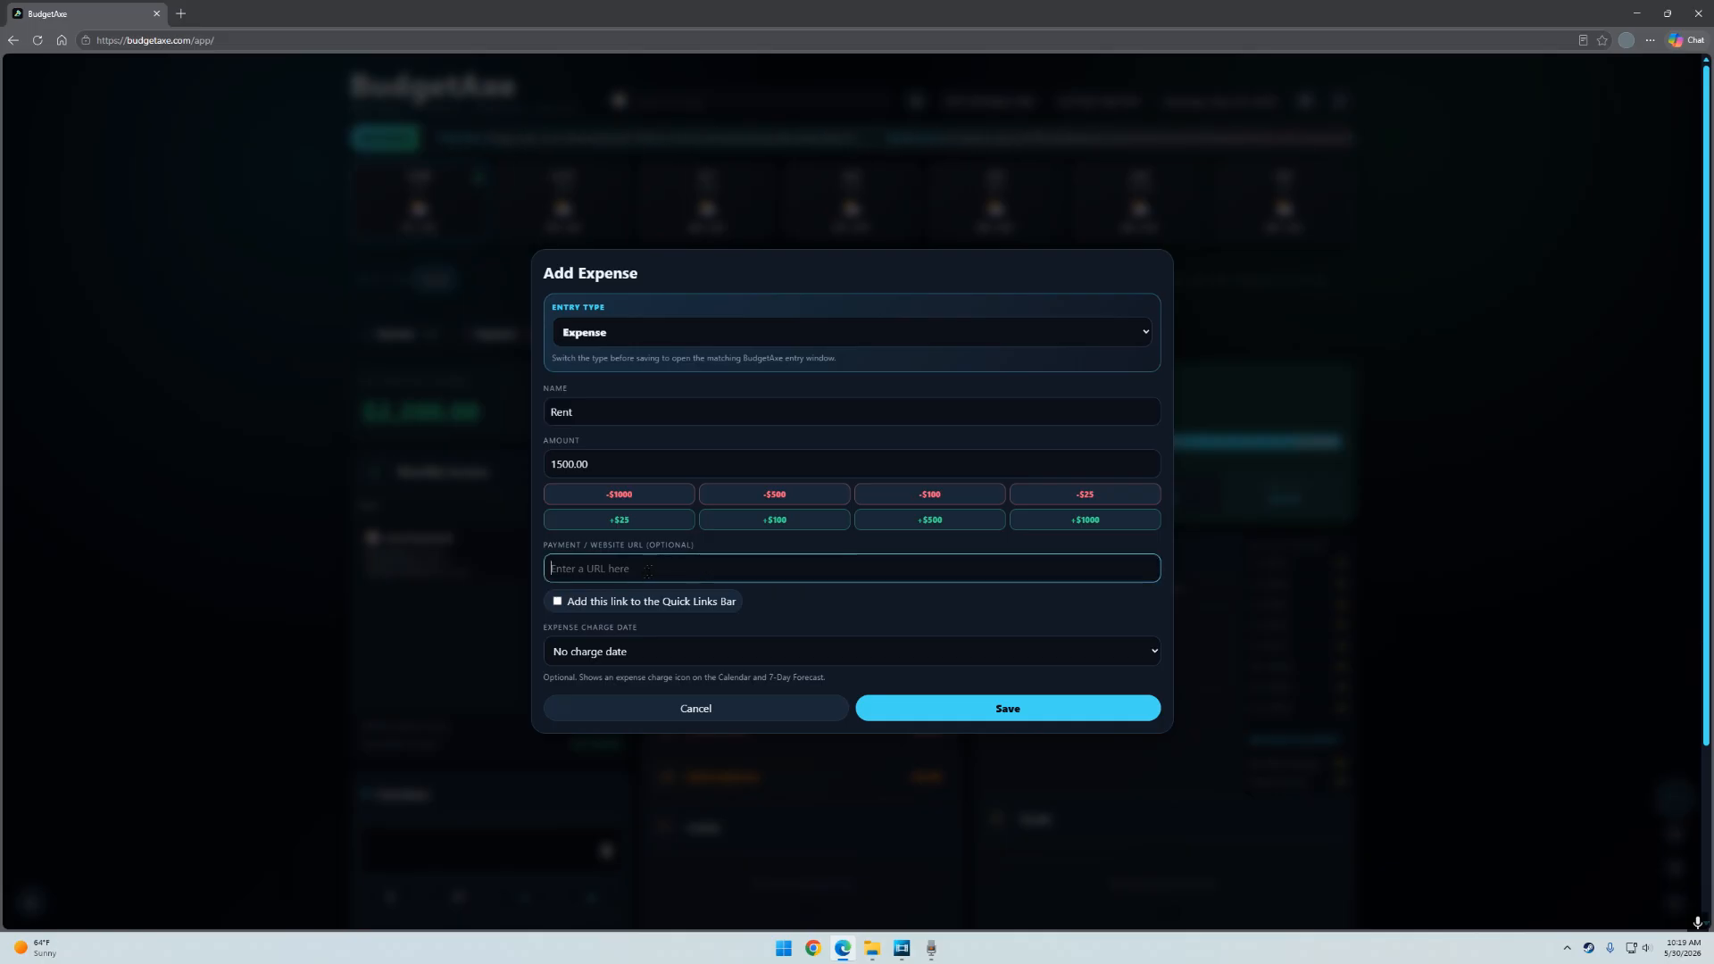
{"action": "type", "text": "www.rento"}
{"action": "key", "text": "BackSpace"}
{"action": "type", "text": ".com"}
{"action": "left_click", "coordinate": [733, 661]}
{"action": "left_click", "coordinate": [729, 664]}
{"action": "left_click", "coordinate": [725, 665]}
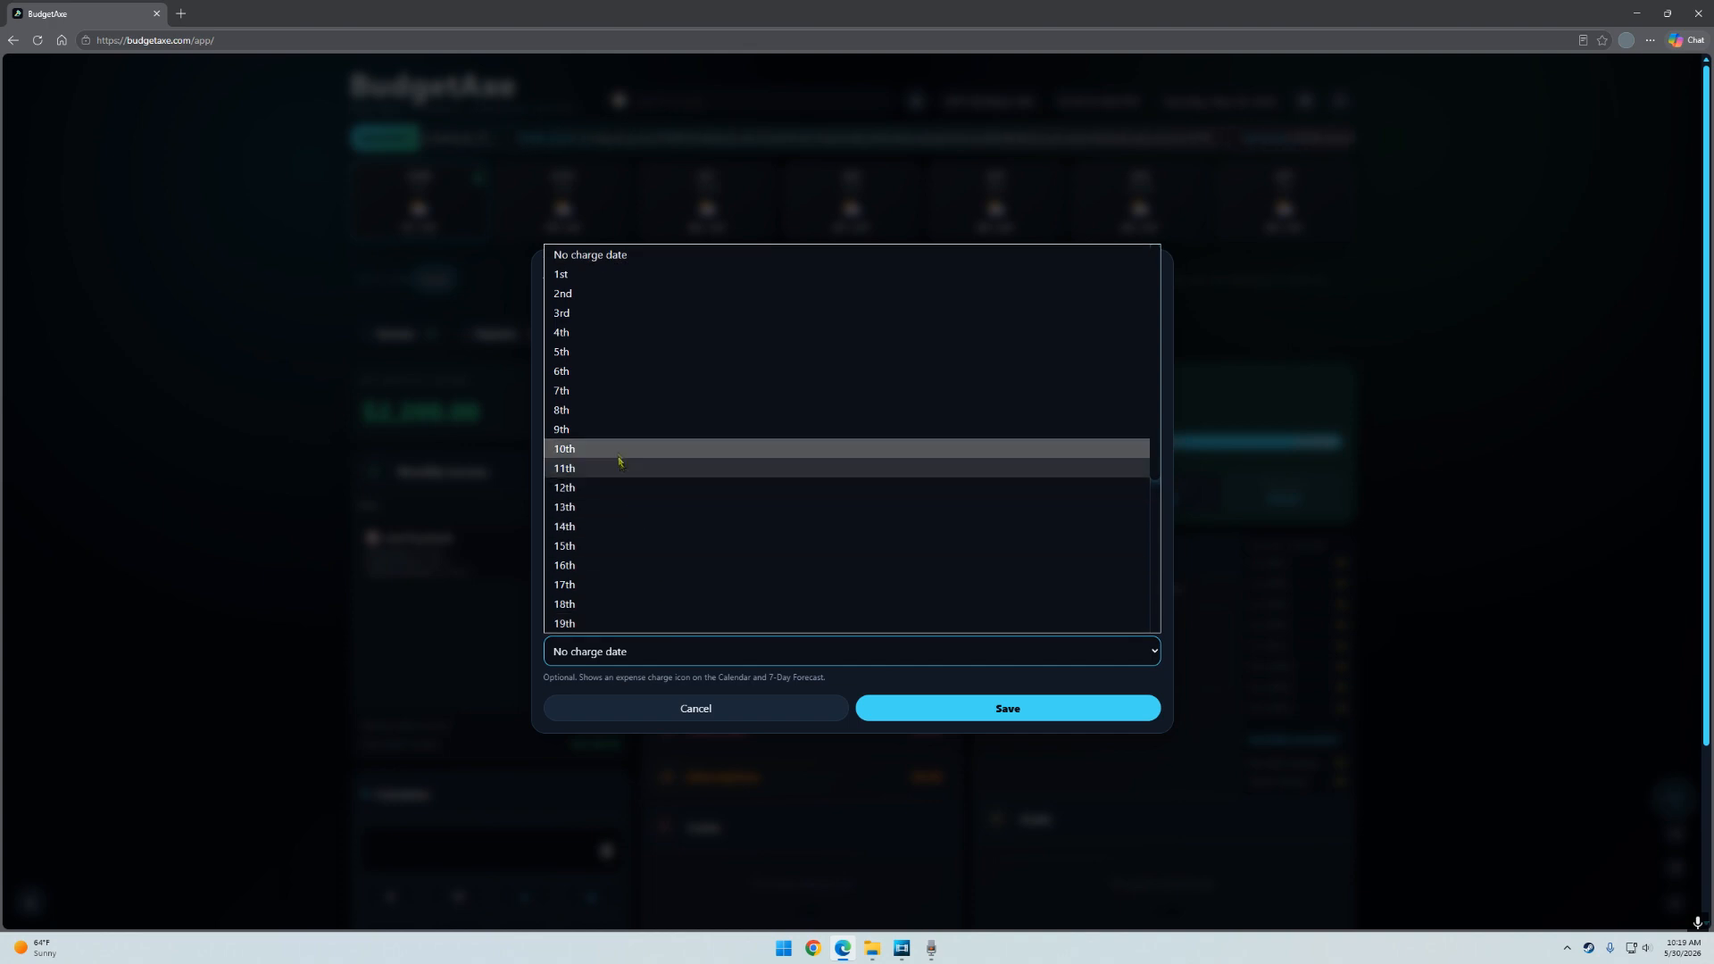
{"action": "left_click", "coordinate": [630, 333]}
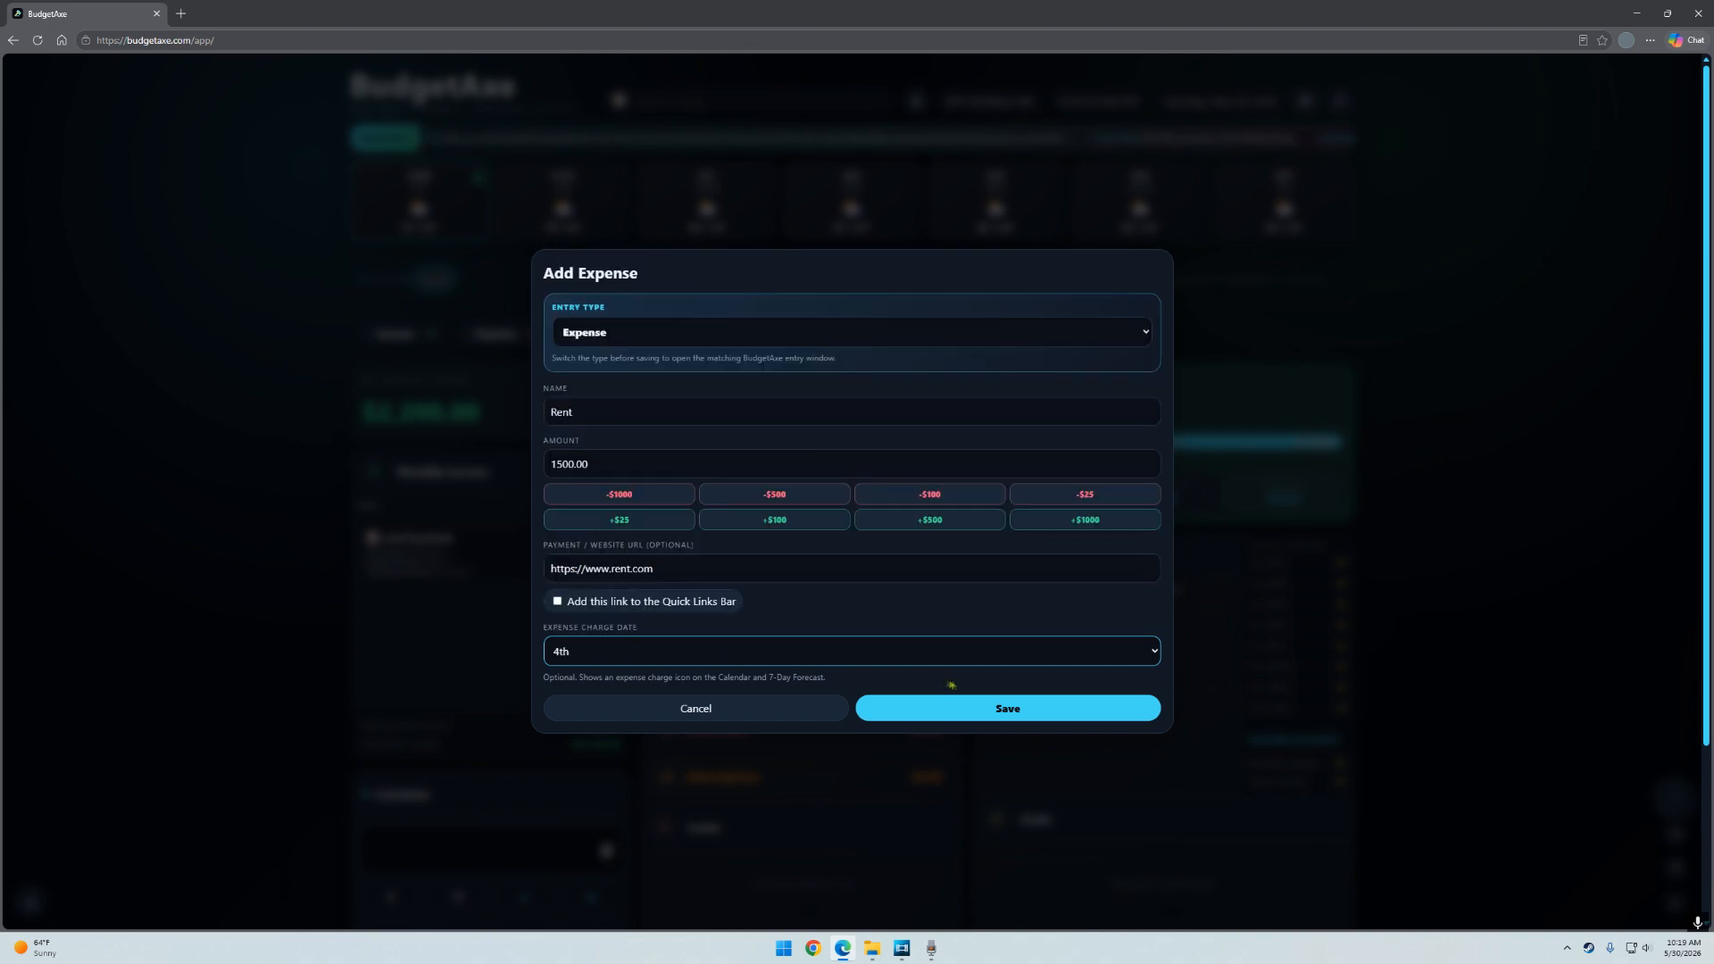
{"action": "left_click", "coordinate": [1033, 709]}
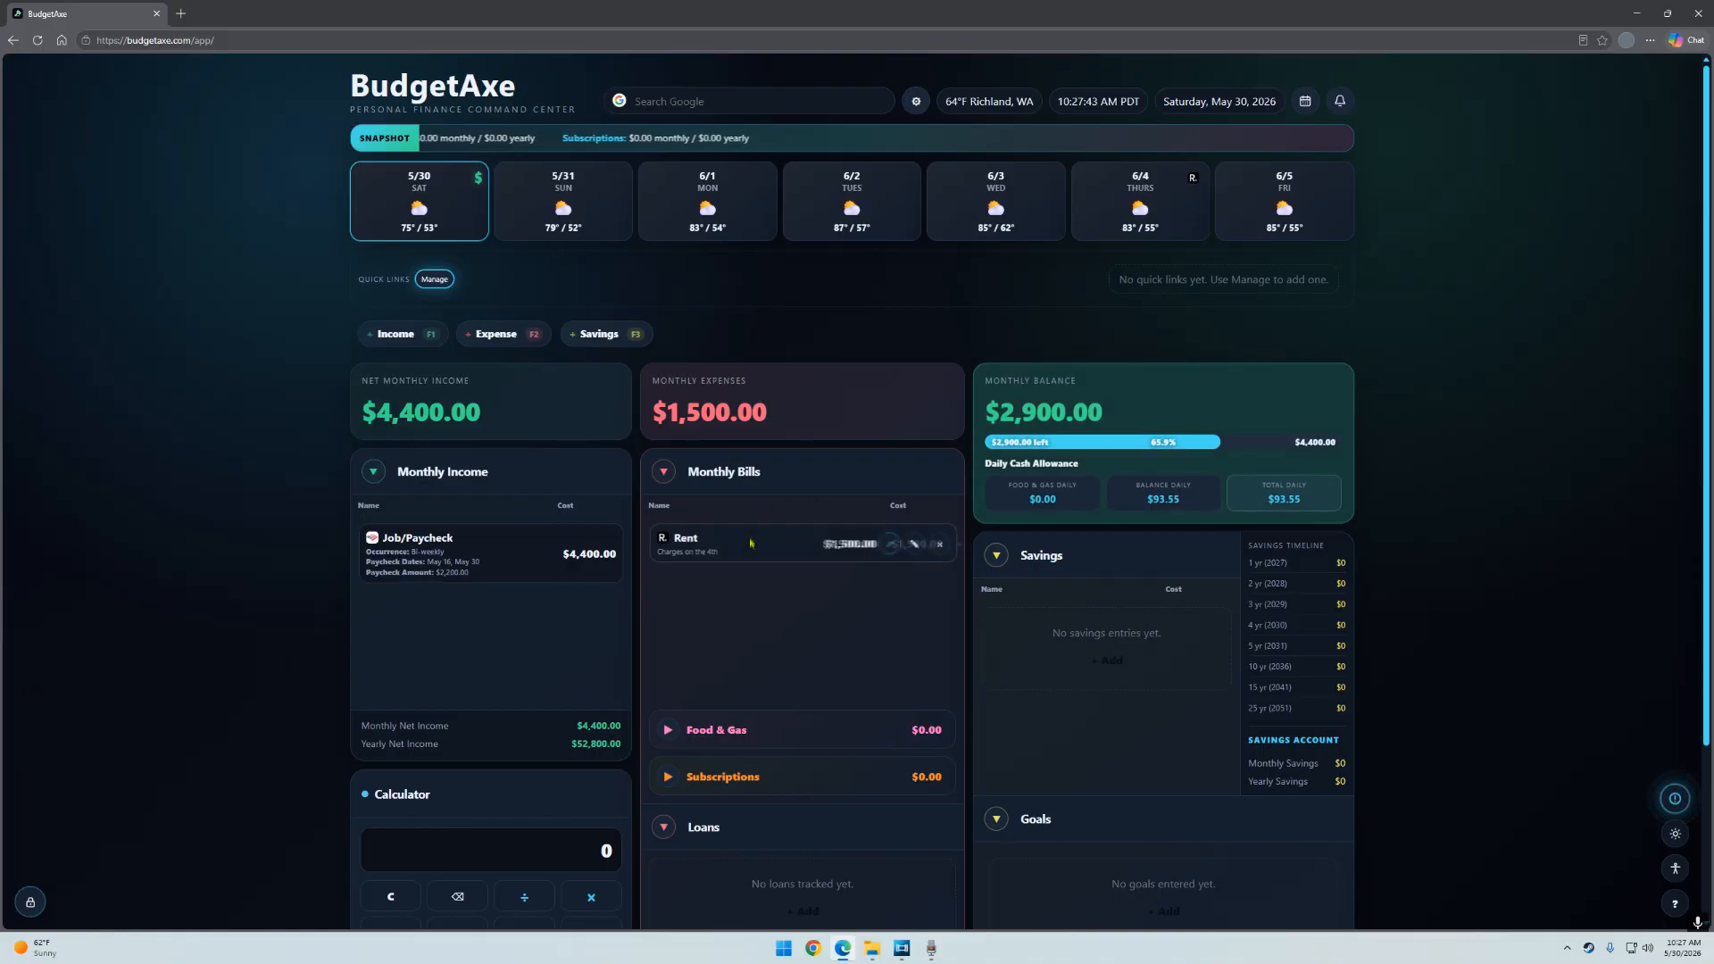
Check the Rent charge marker in the 7-day forecast and on the monthly calendar, and close the calendar.
{"action": "mouse_move", "coordinate": [658, 563]}
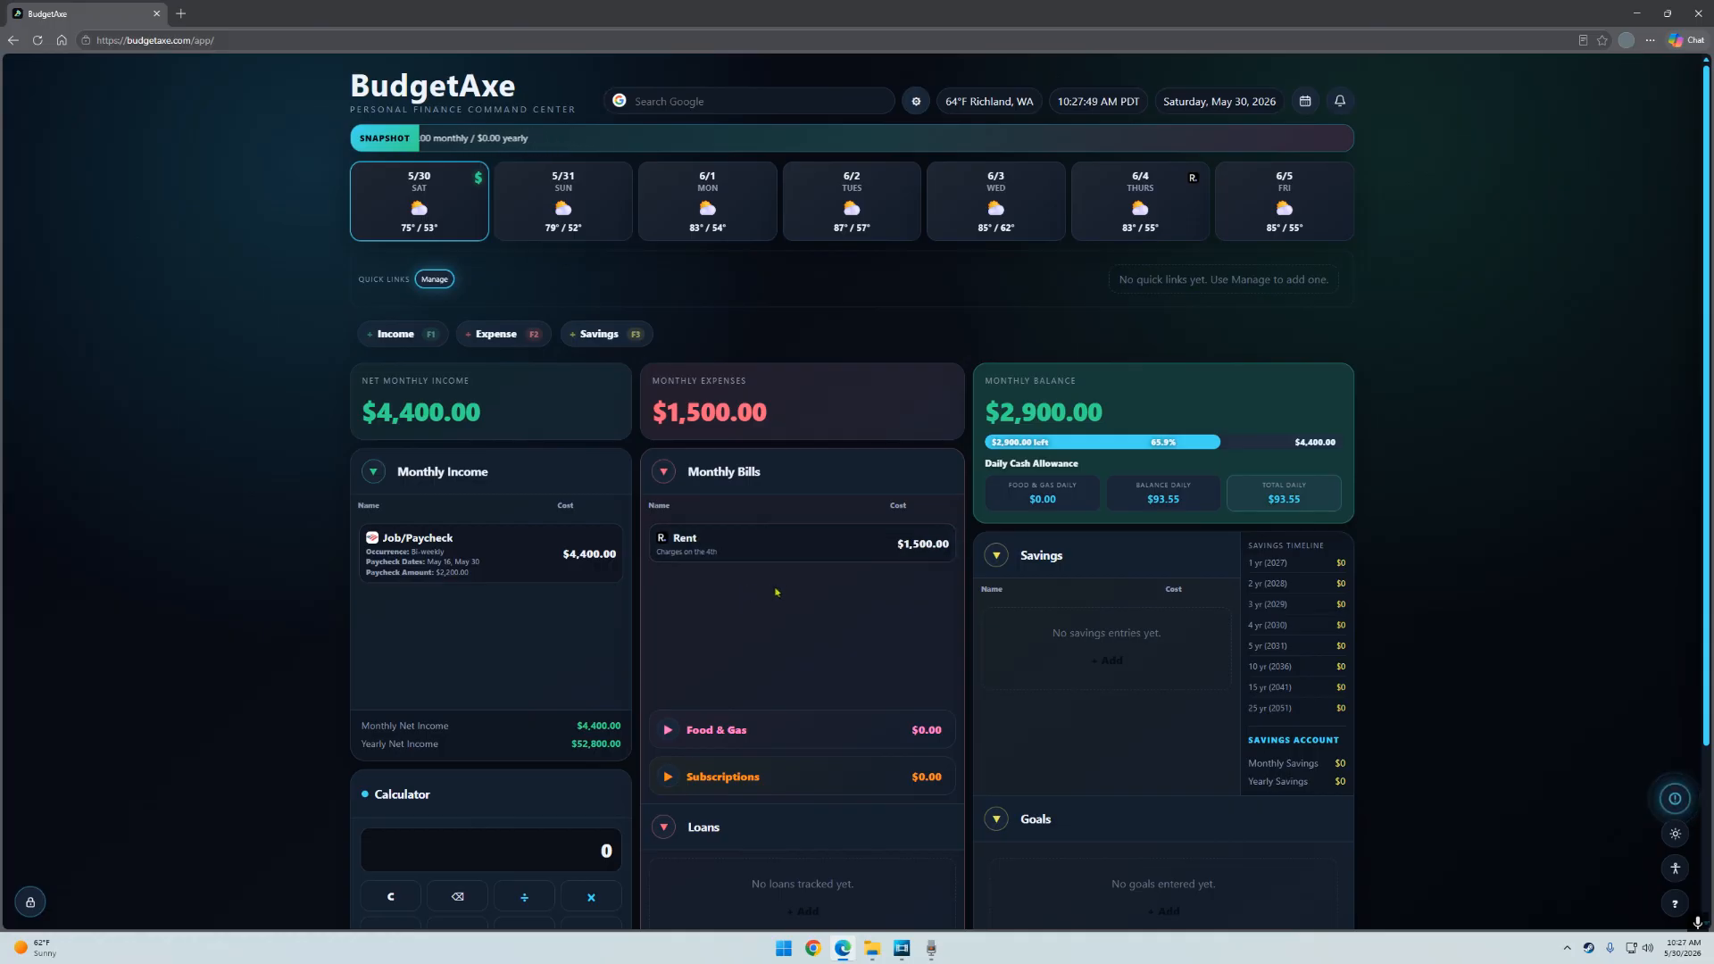
{"action": "mouse_move", "coordinate": [1195, 179]}
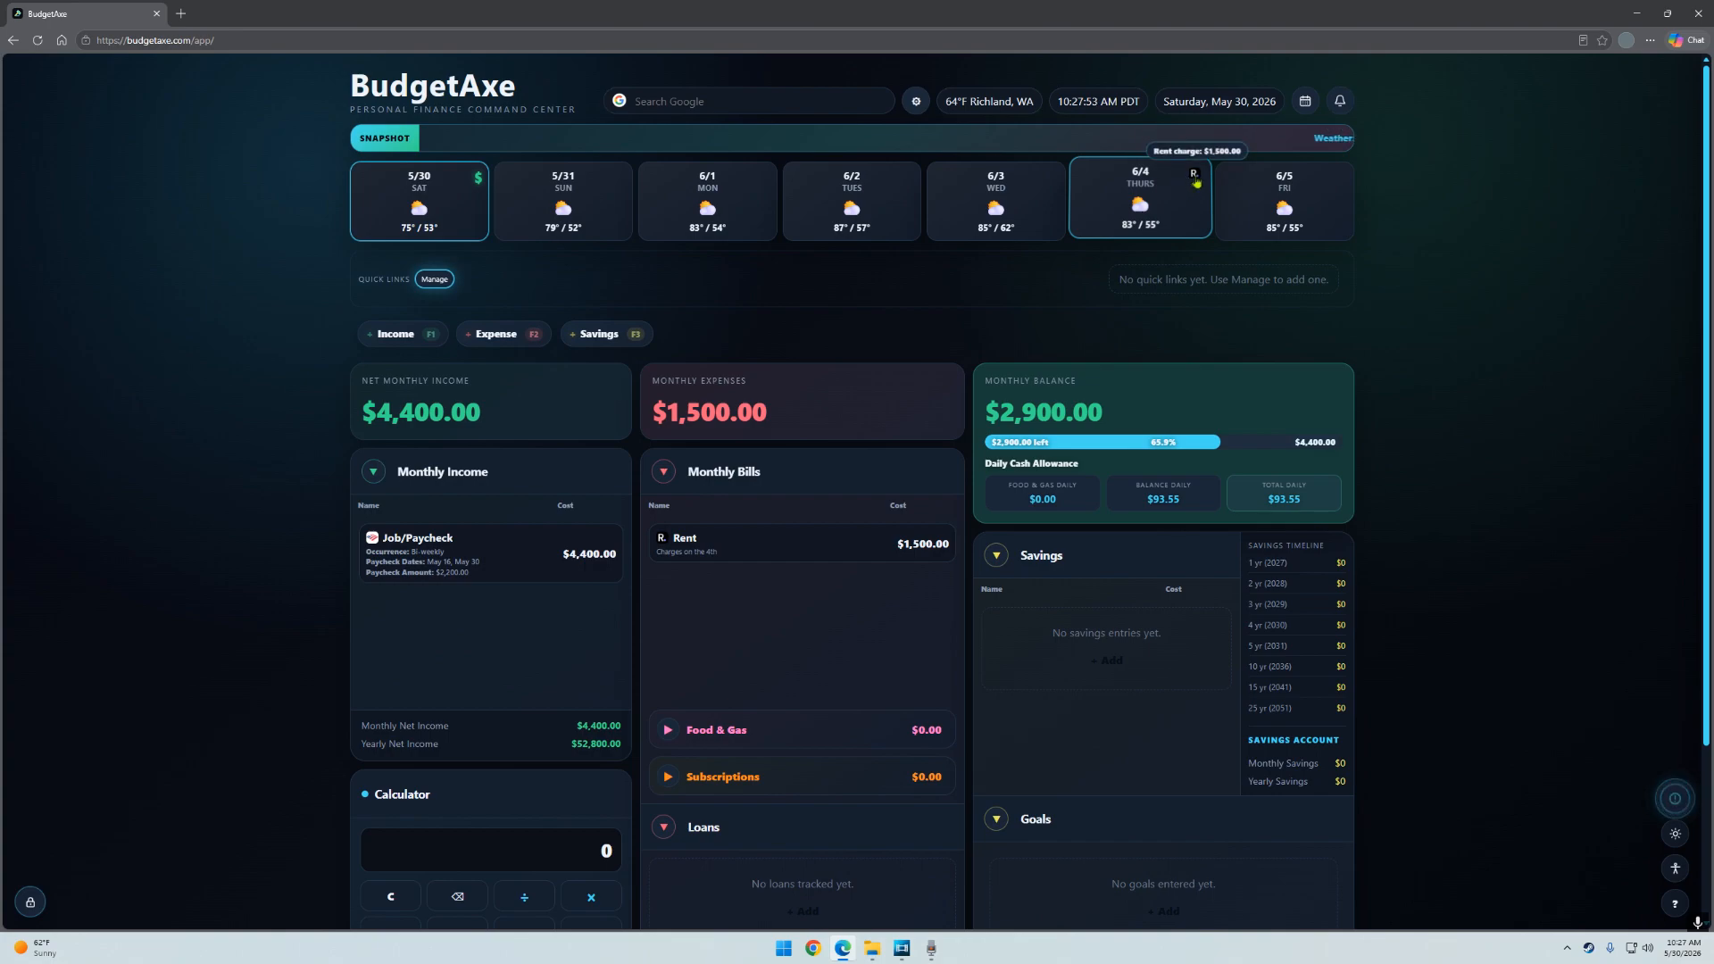
{"action": "left_click", "coordinate": [1306, 101]}
{"action": "mouse_move", "coordinate": [676, 371]}
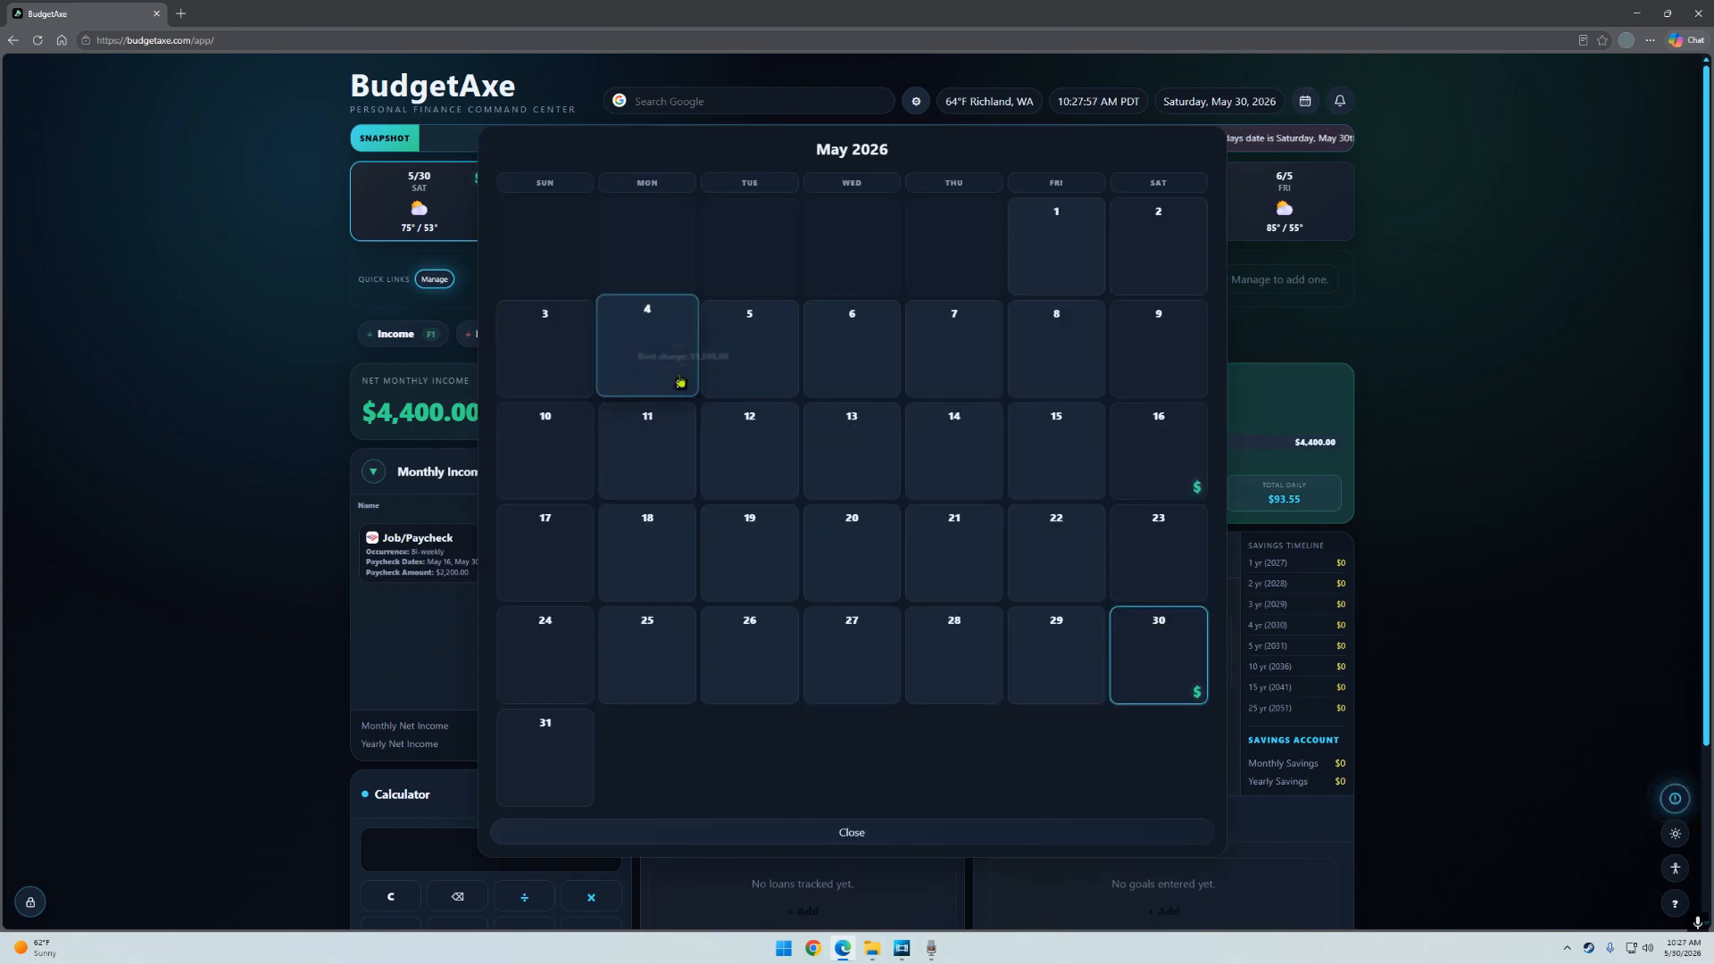
{"action": "left_click", "coordinate": [856, 832]}
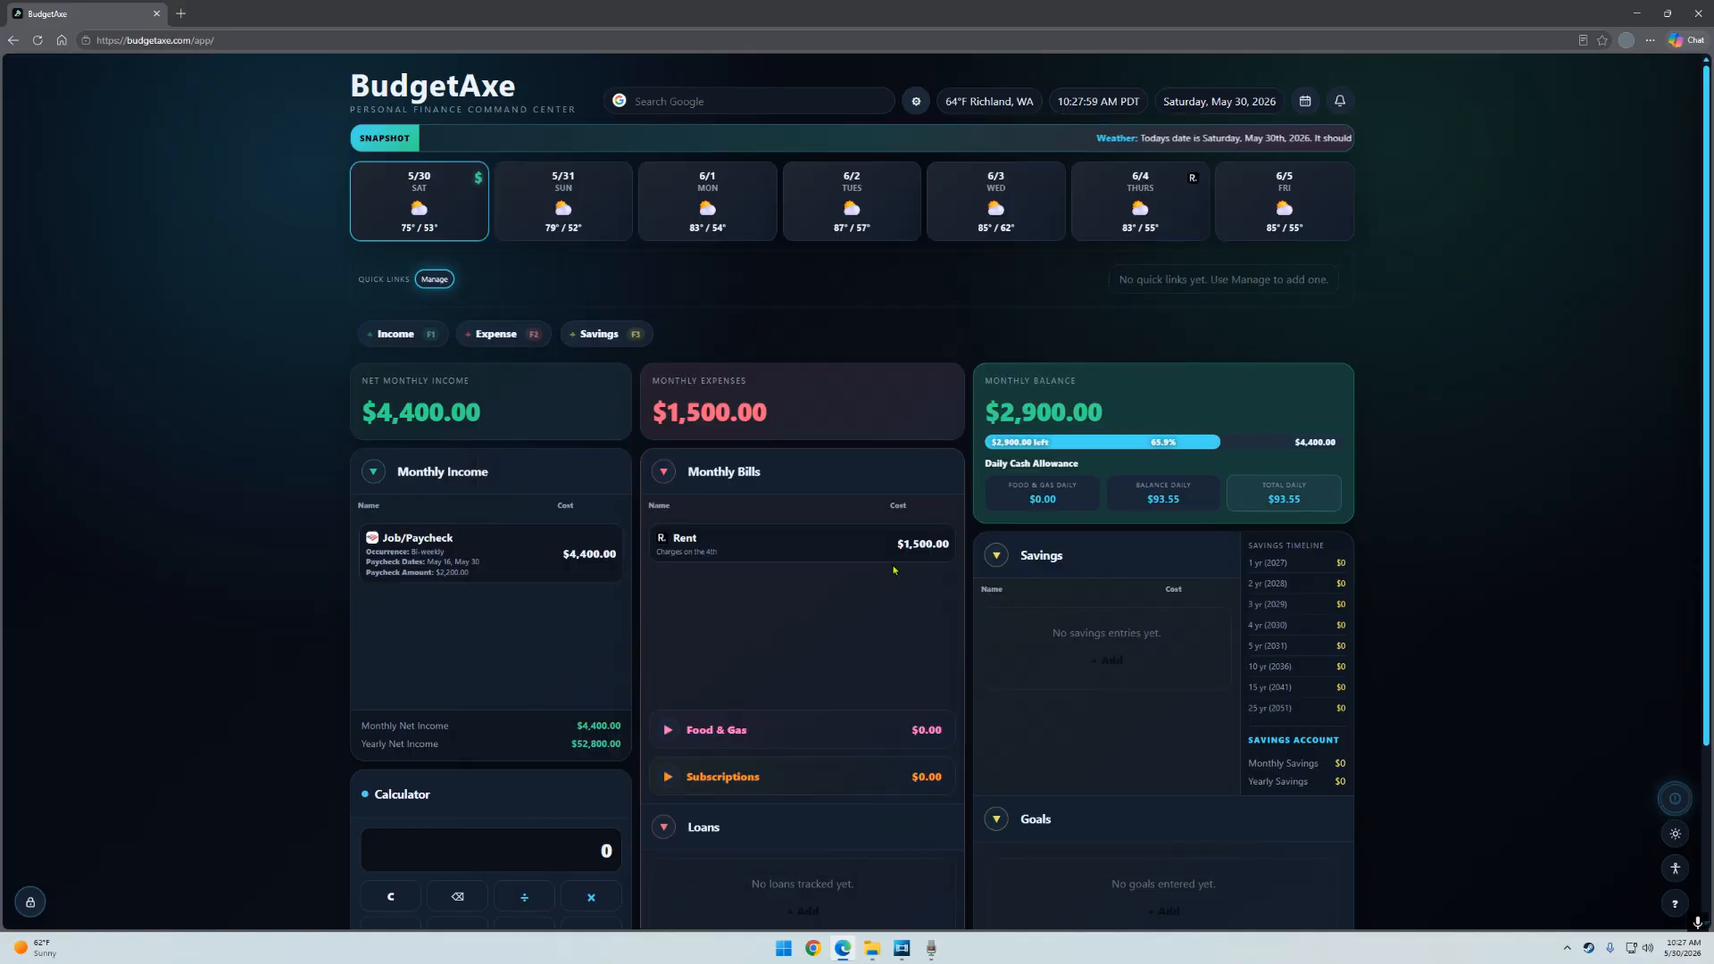
View the Rent expense's edit form without changing it, and open its linked website before returning to the budget.
{"action": "scroll", "coordinate": [831, 620], "scroll_direction": "down", "scroll_amount": 2}
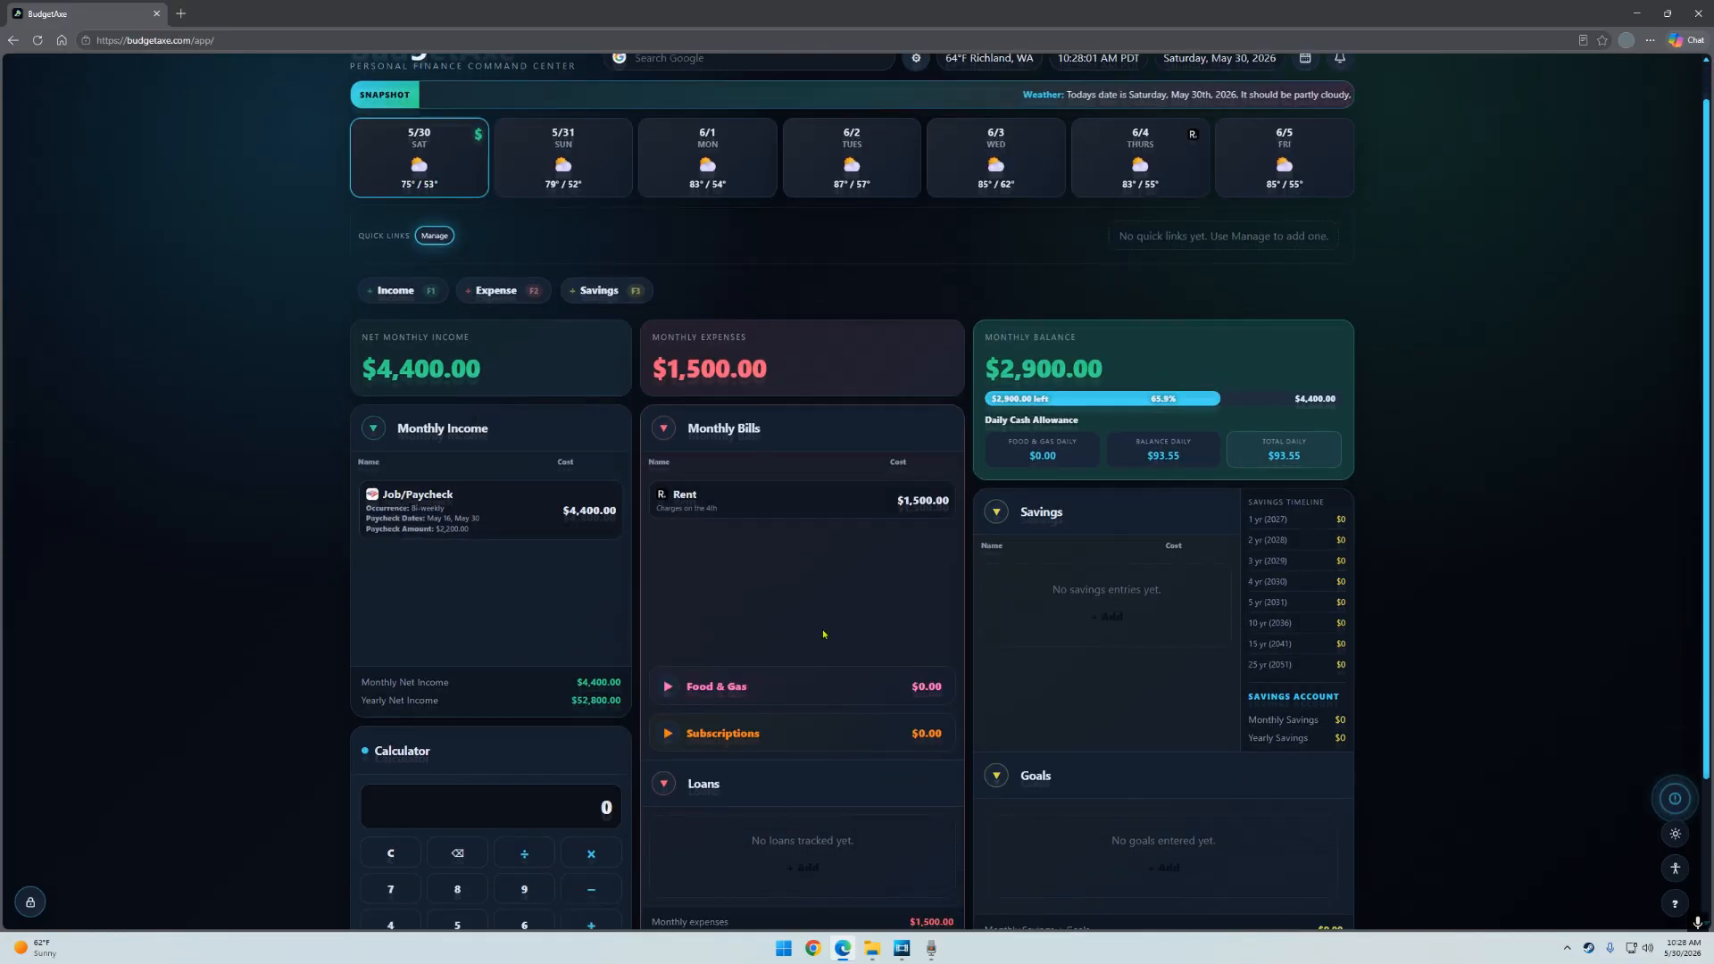
{"action": "left_click", "coordinate": [916, 409]}
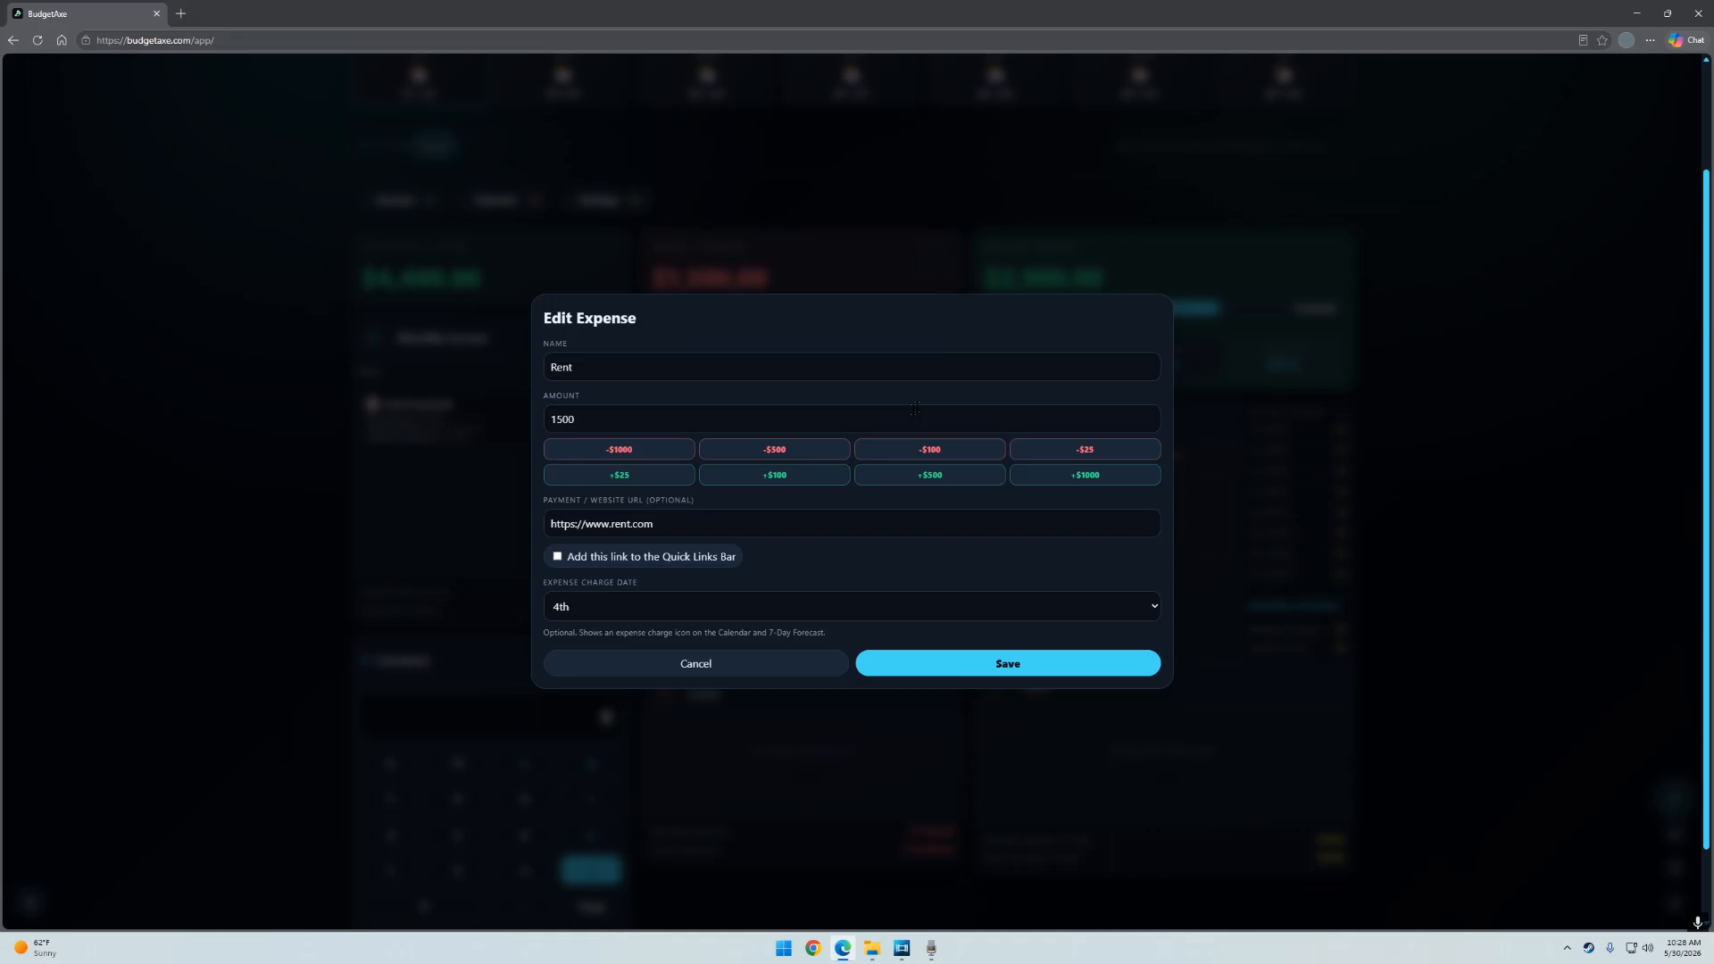
{"action": "left_click", "coordinate": [777, 669]}
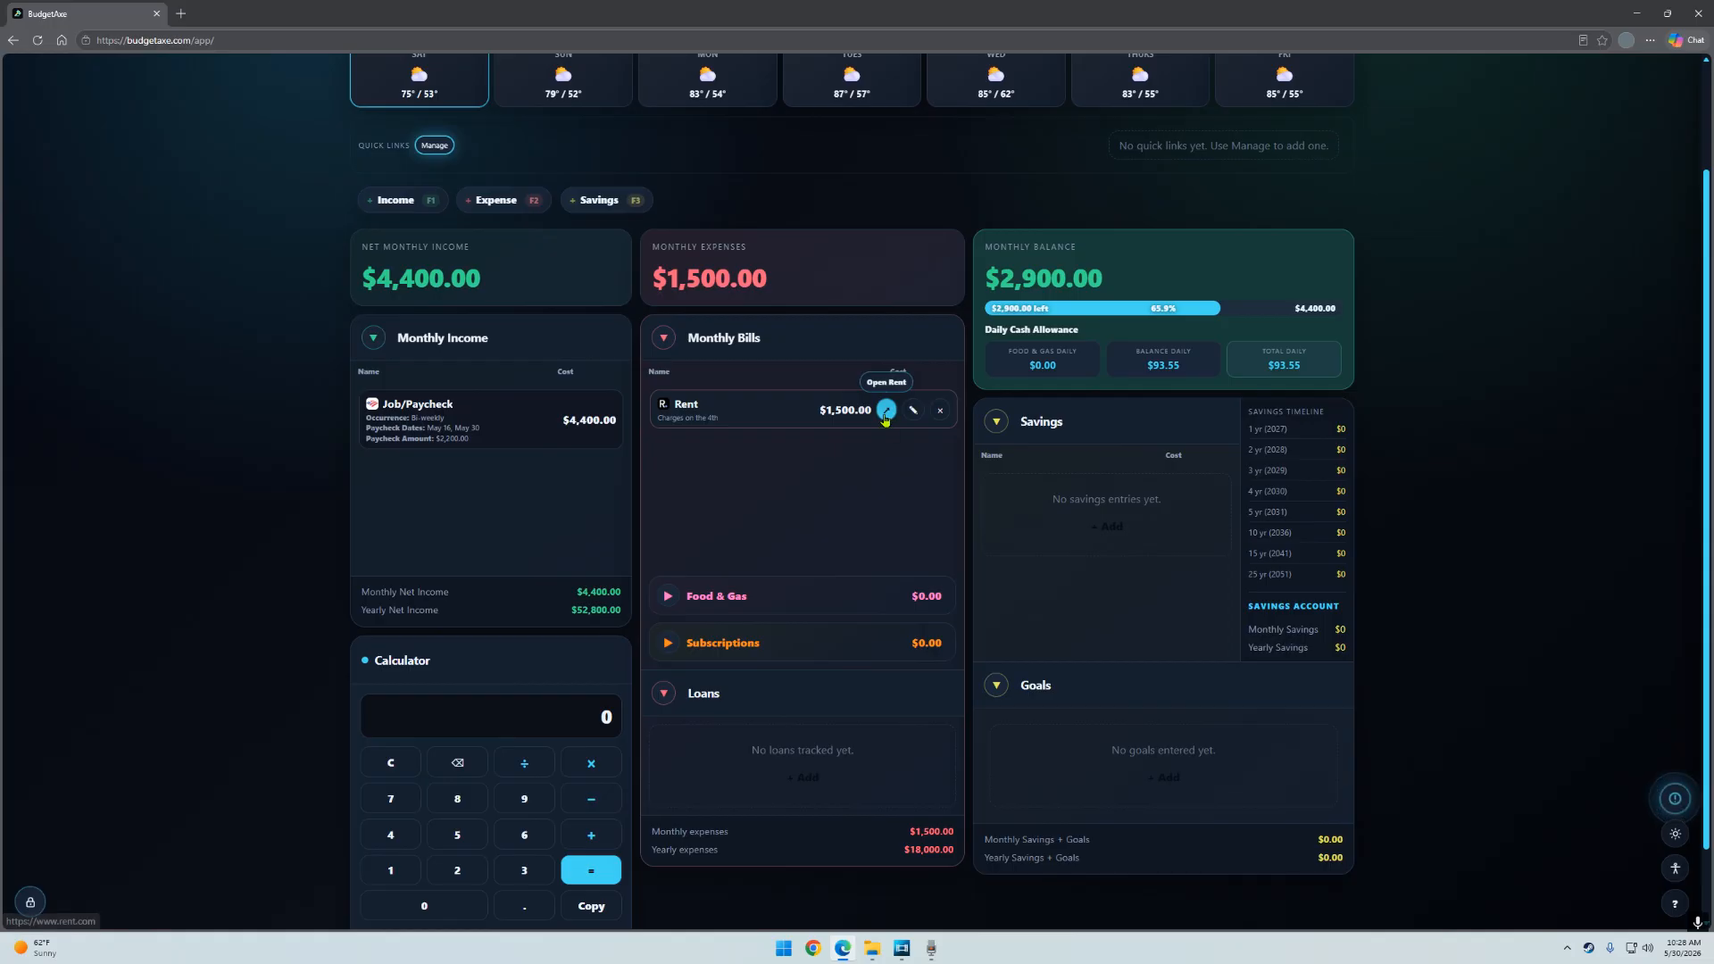
{"action": "left_click", "coordinate": [887, 412]}
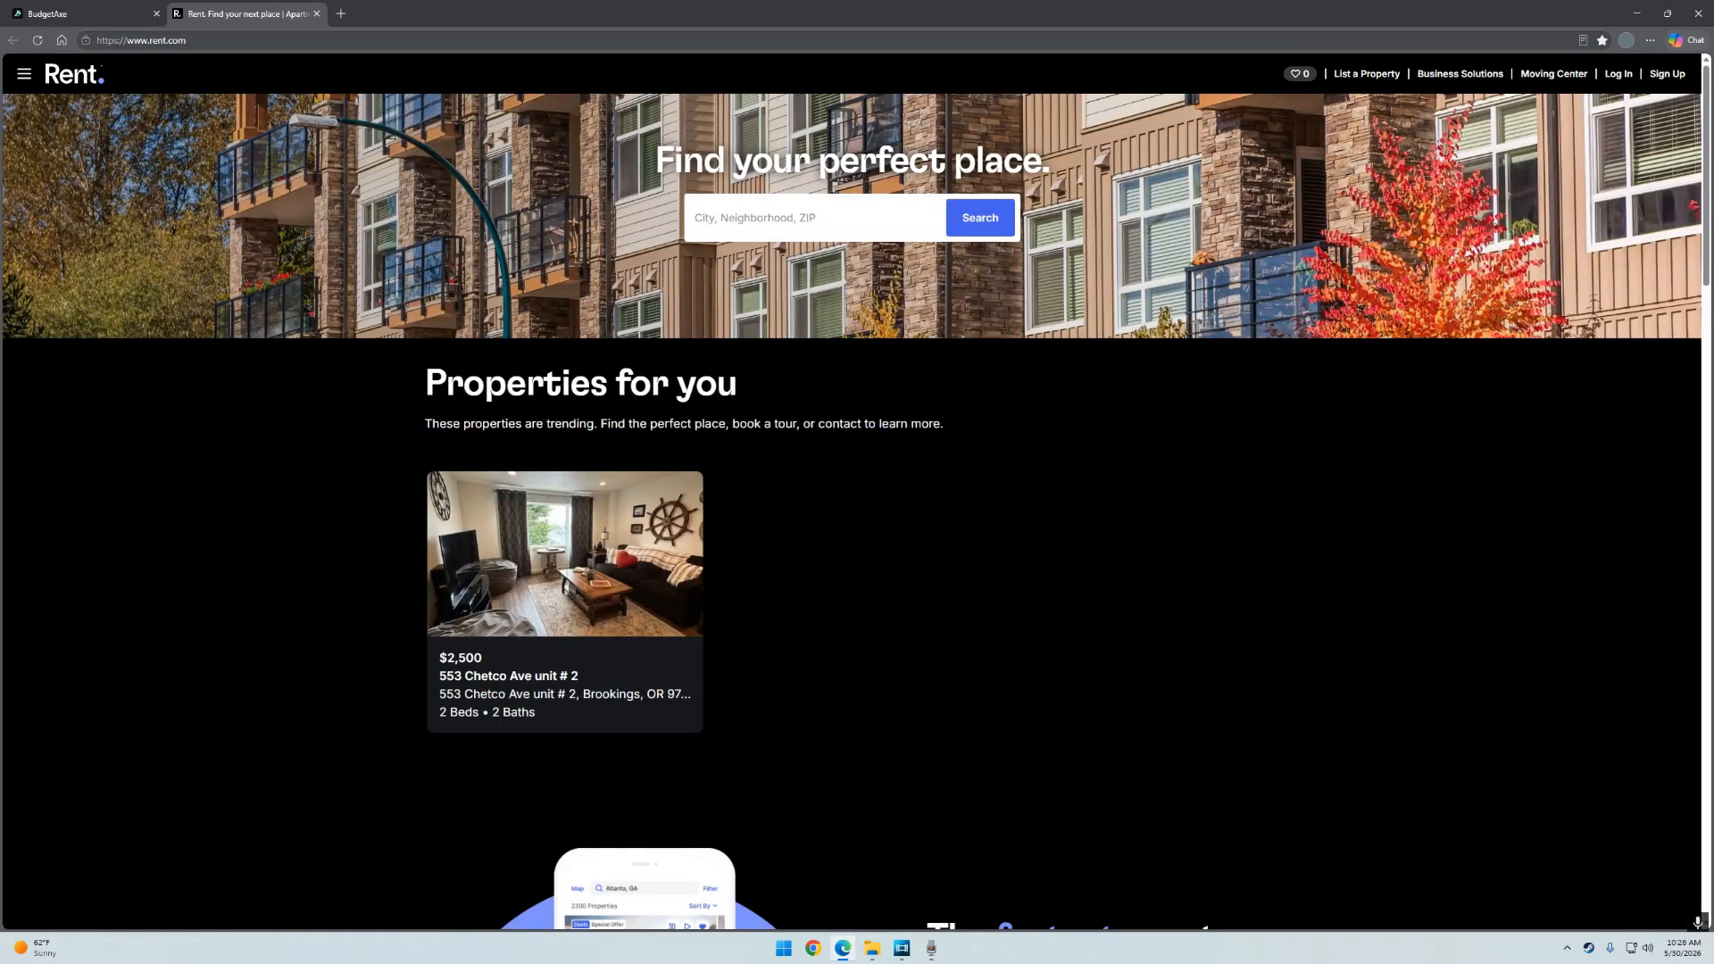
{"action": "left_click", "coordinate": [317, 13]}
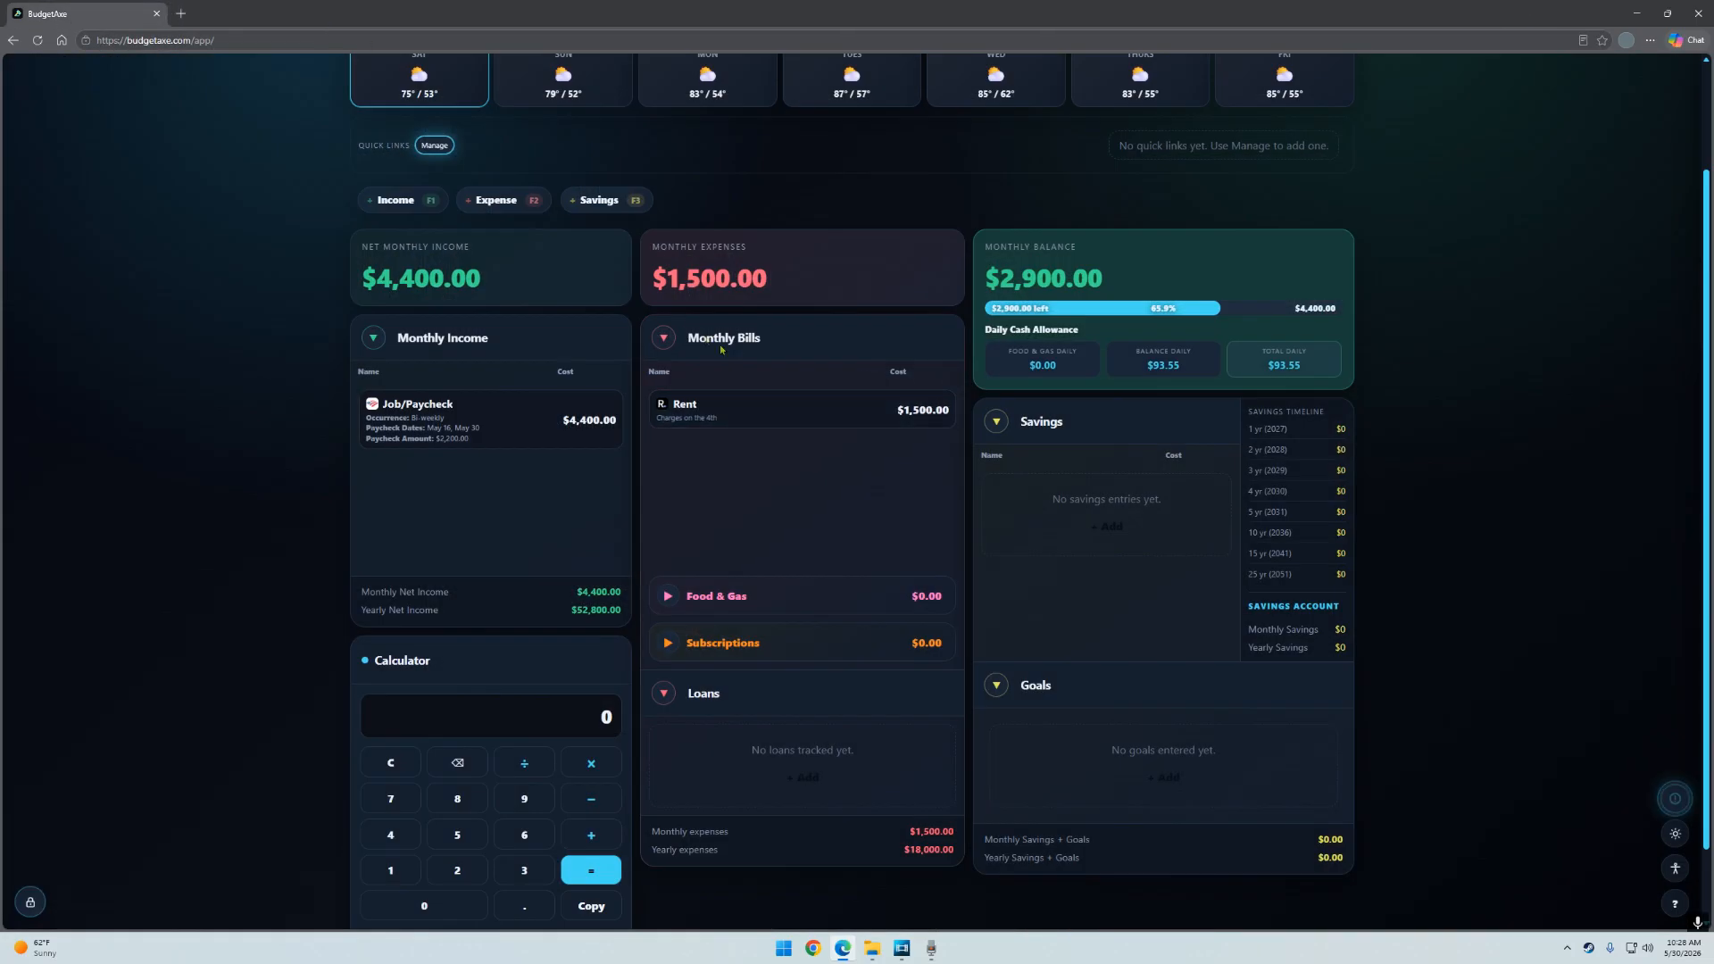
Review the payment website address in the Rent expense's edit form and cancel without changes.
{"action": "scroll", "coordinate": [764, 489], "scroll_direction": "up", "scroll_amount": 1}
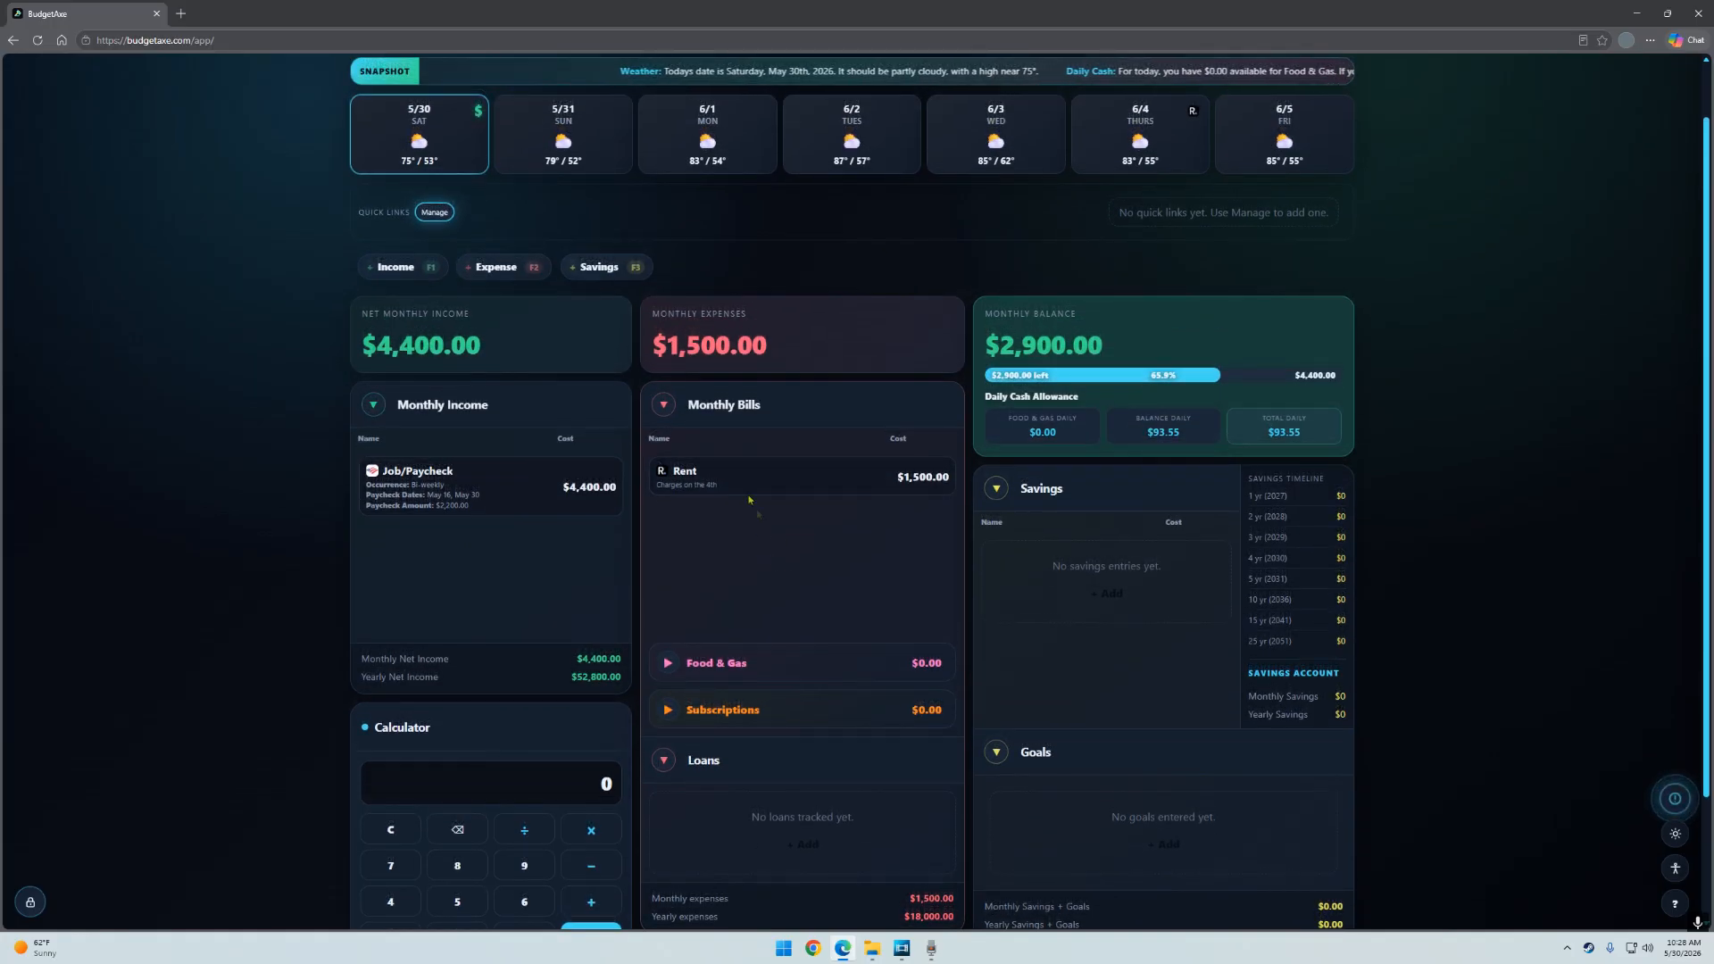
{"action": "left_click", "coordinate": [887, 489]}
{"action": "left_click_drag", "start_coordinate": [651, 524], "coordinate": [539, 517]}
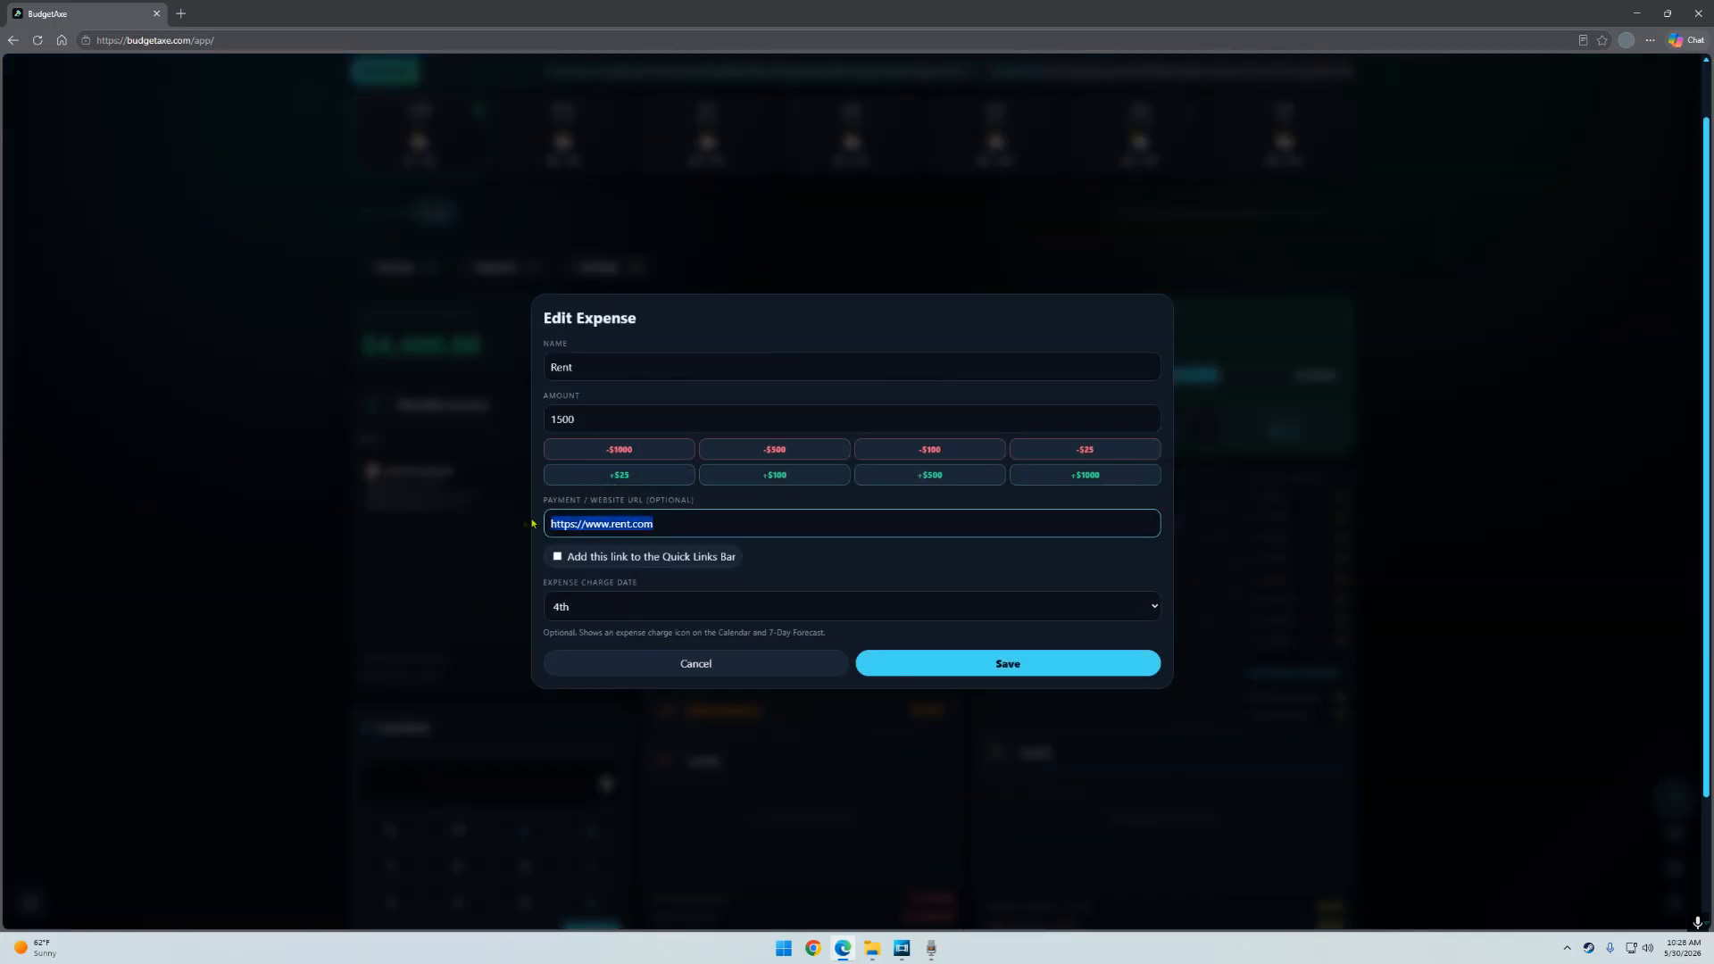
{"action": "left_click", "coordinate": [727, 661]}
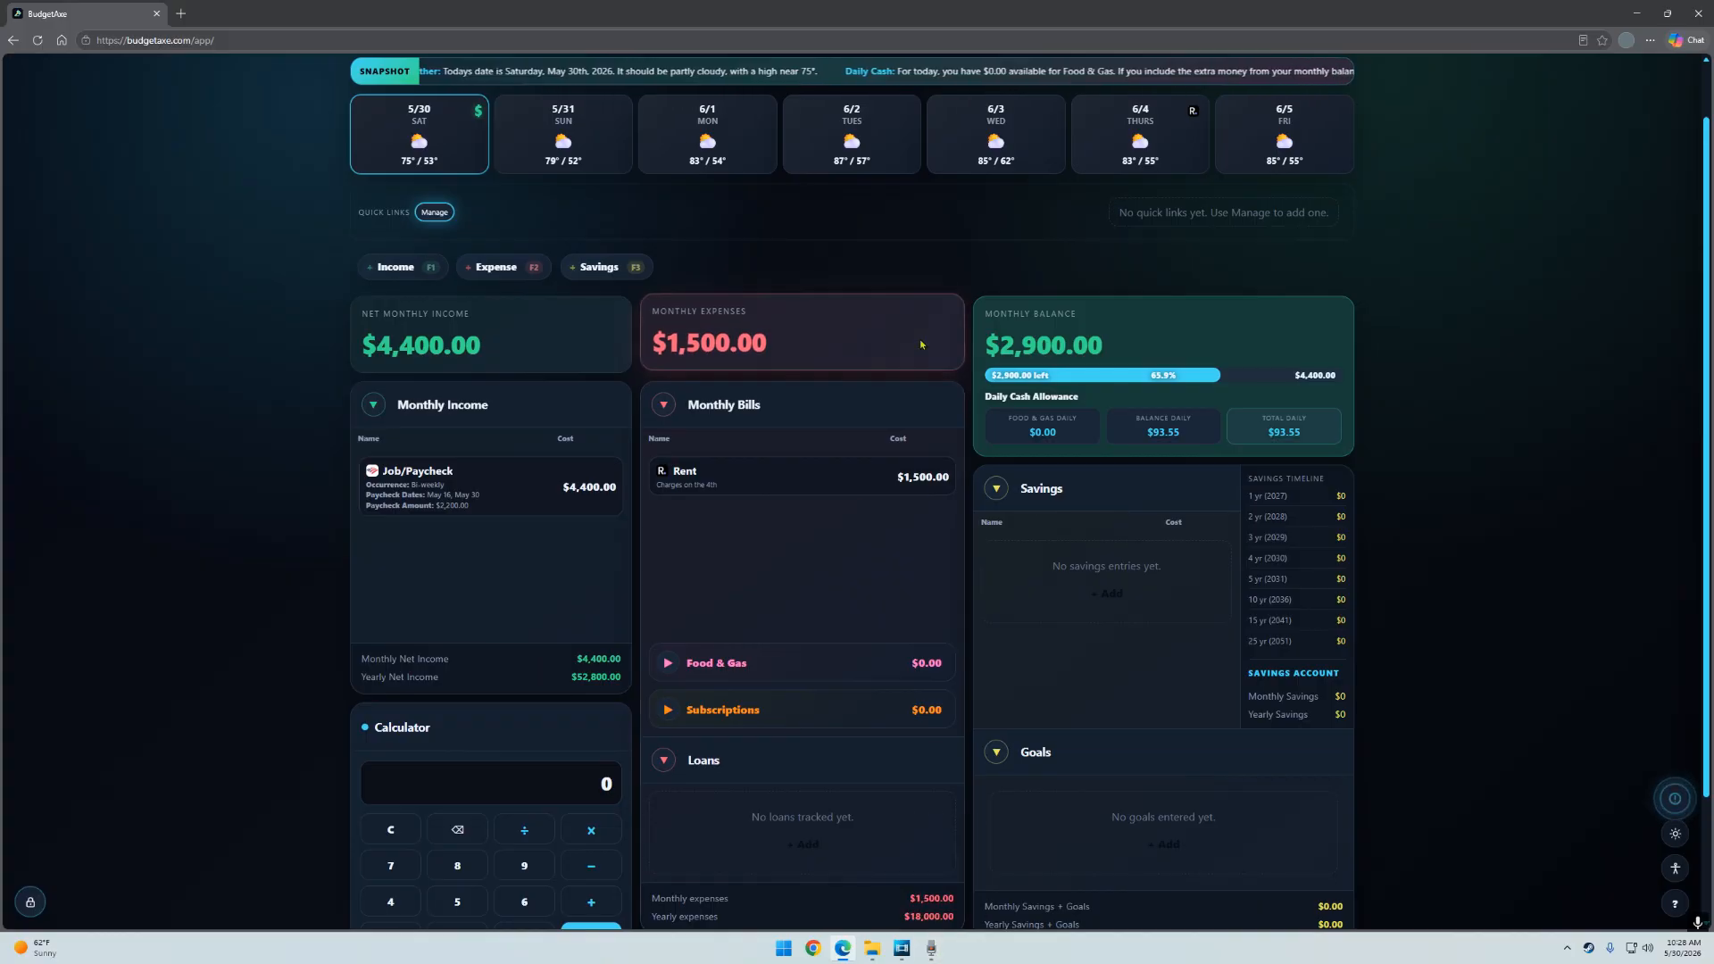
{"action": "scroll", "coordinate": [830, 429], "scroll_direction": "up", "scroll_amount": 1}
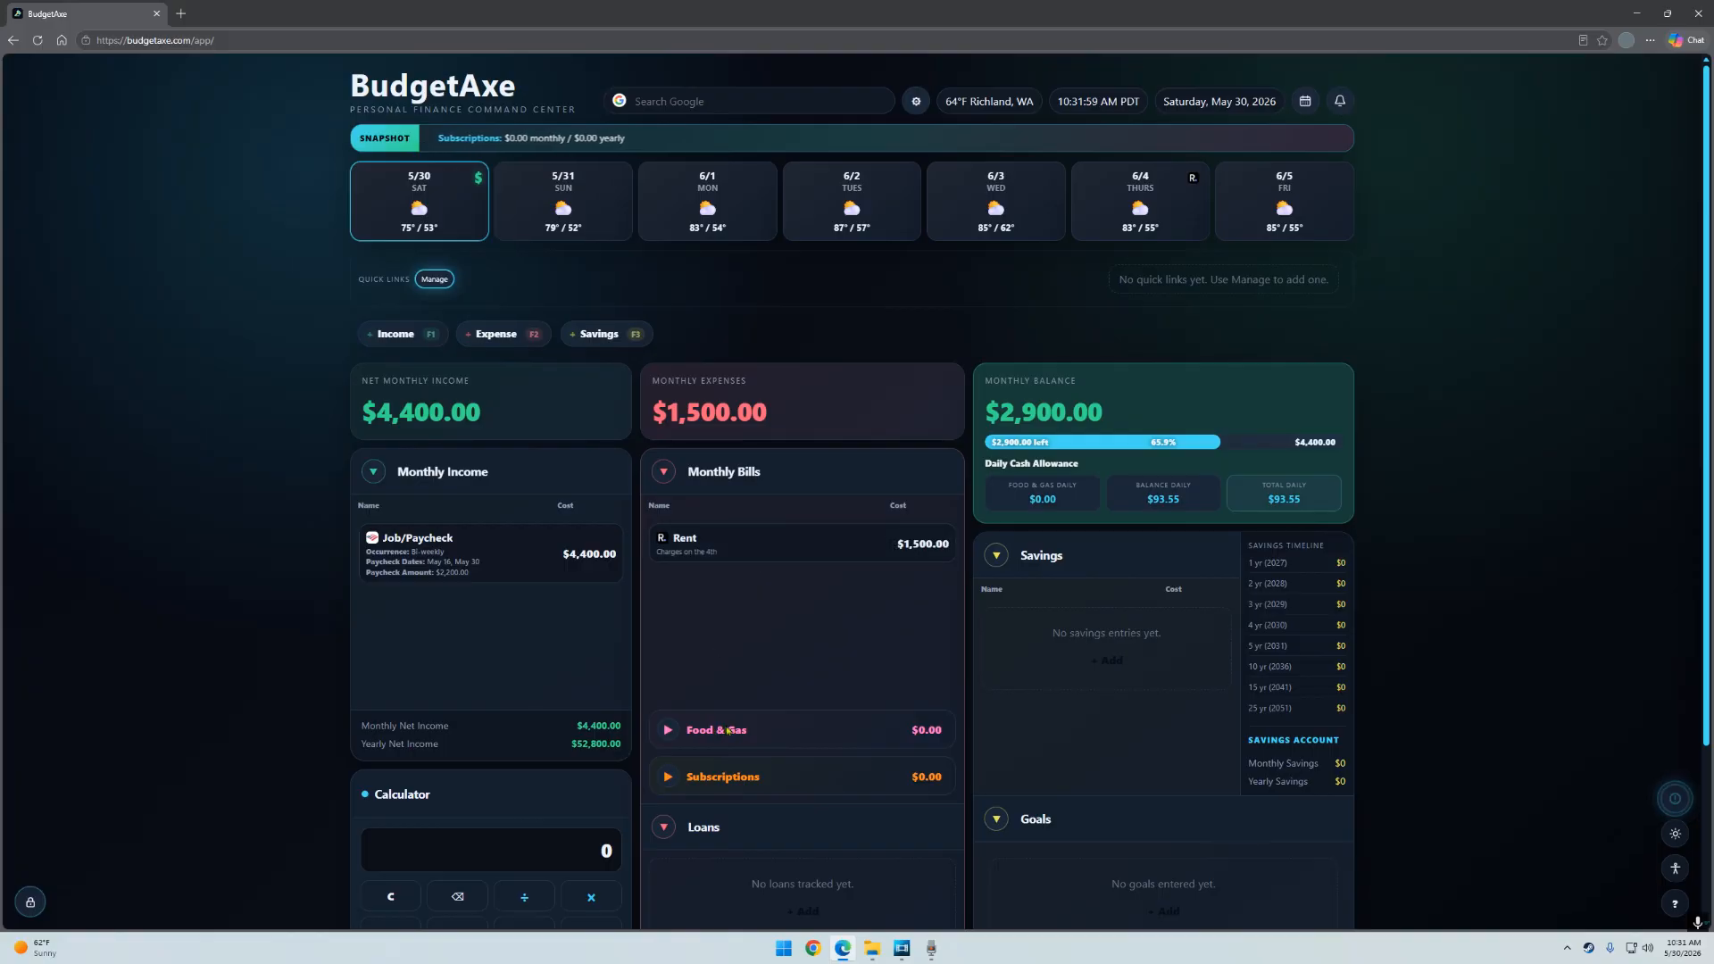
{"action": "scroll", "coordinate": [715, 683], "scroll_direction": "down", "scroll_amount": 2}
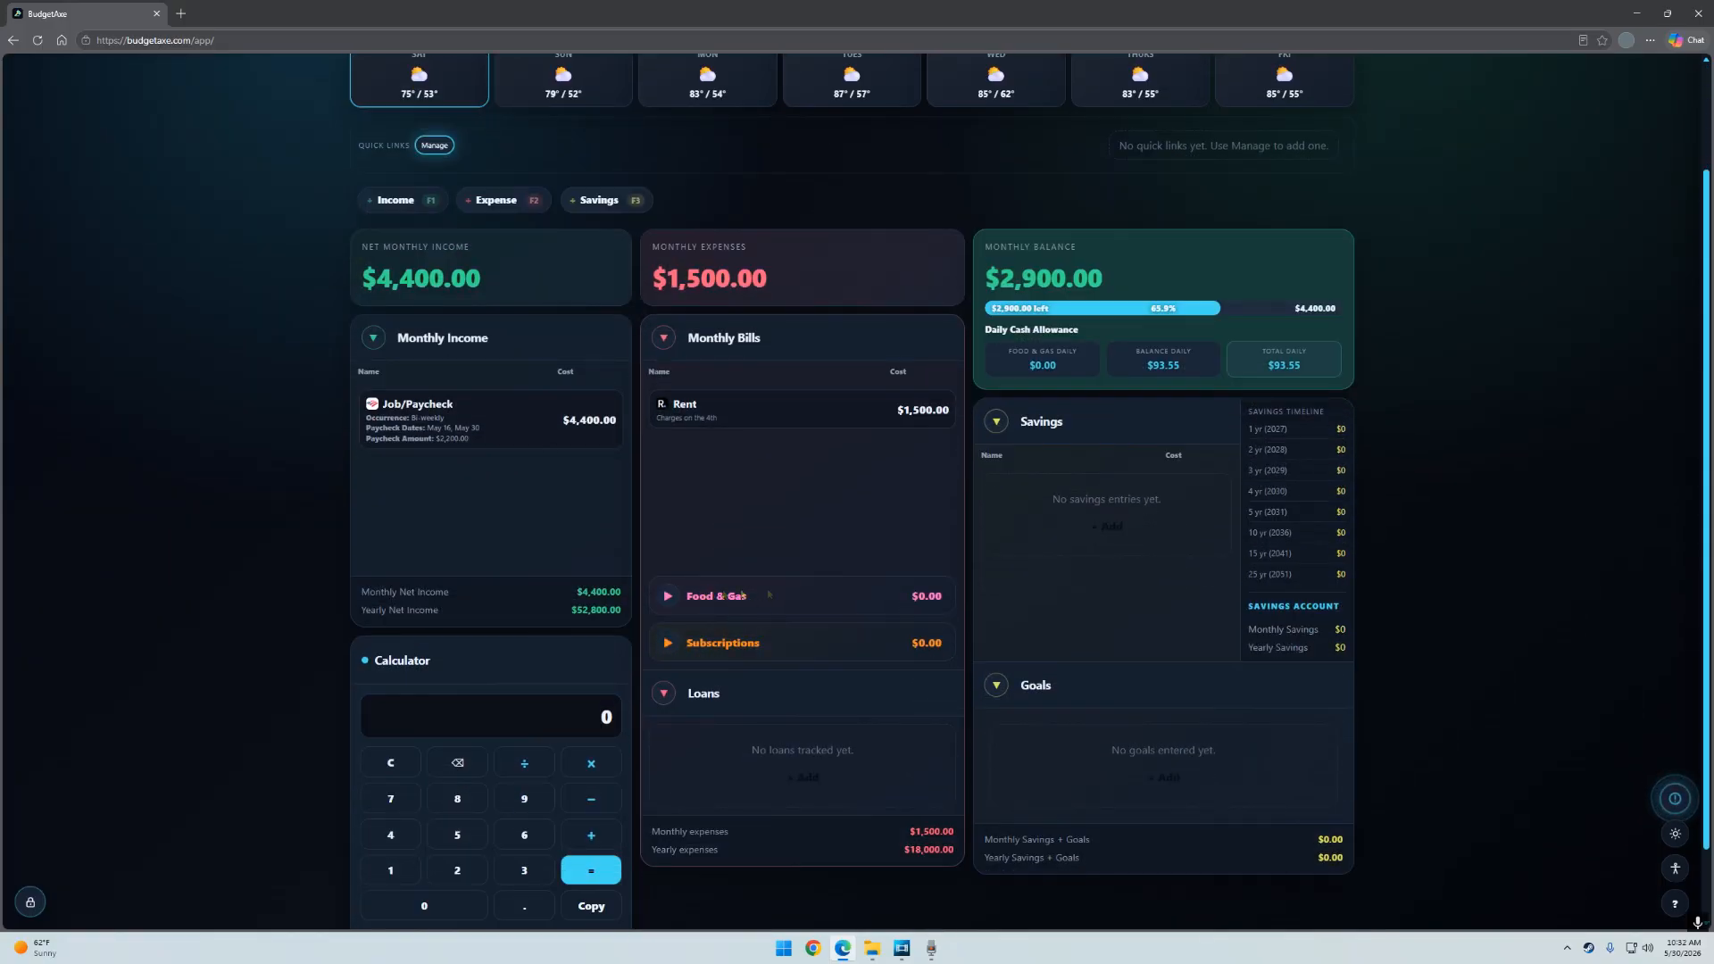
{"action": "left_click", "coordinate": [496, 200]}
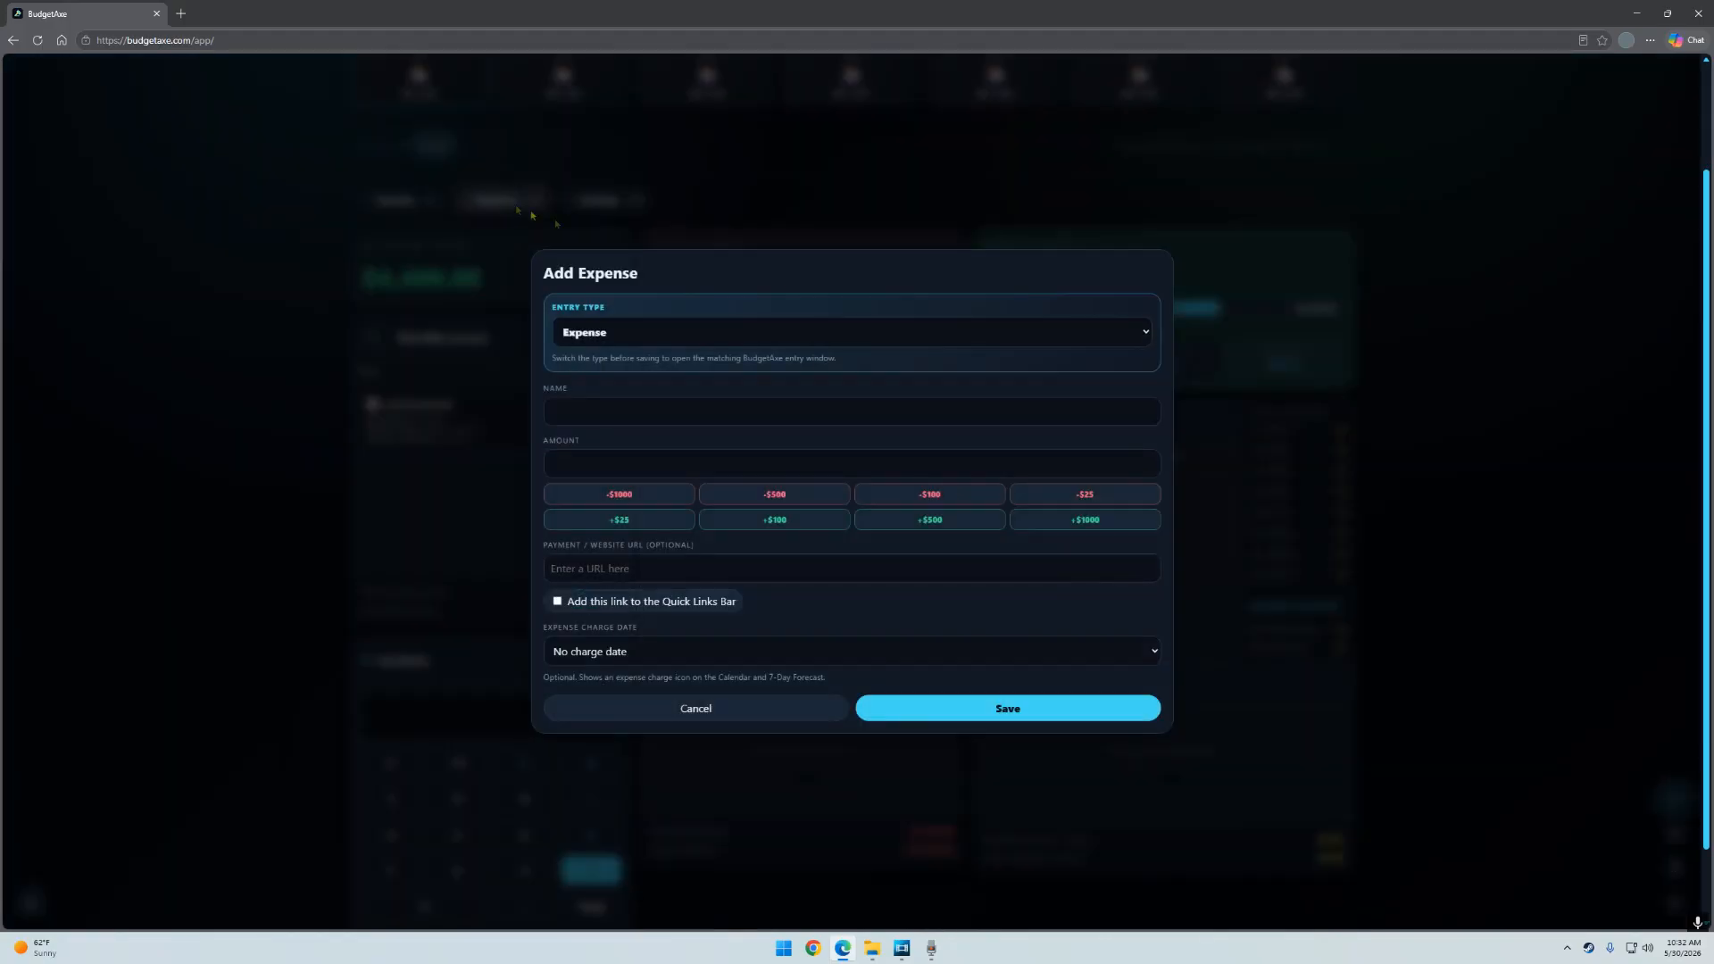
{"action": "left_click", "coordinate": [745, 339]}
{"action": "left_click", "coordinate": [651, 382]}
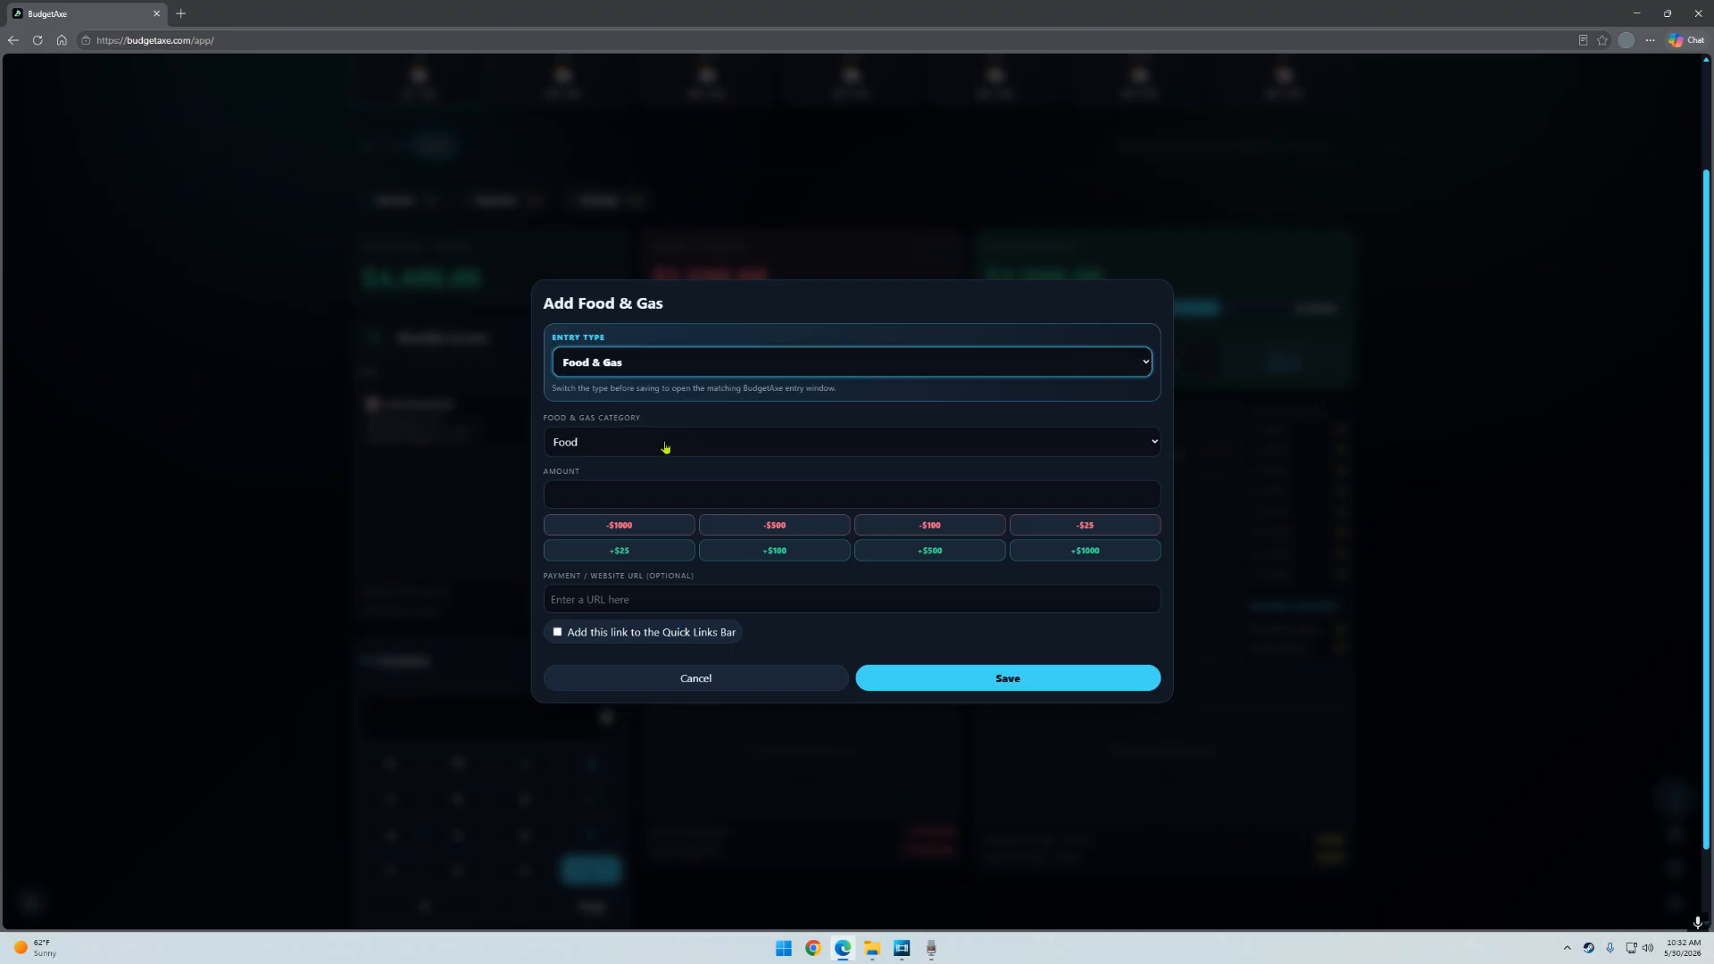
{"action": "left_click", "coordinate": [700, 677]}
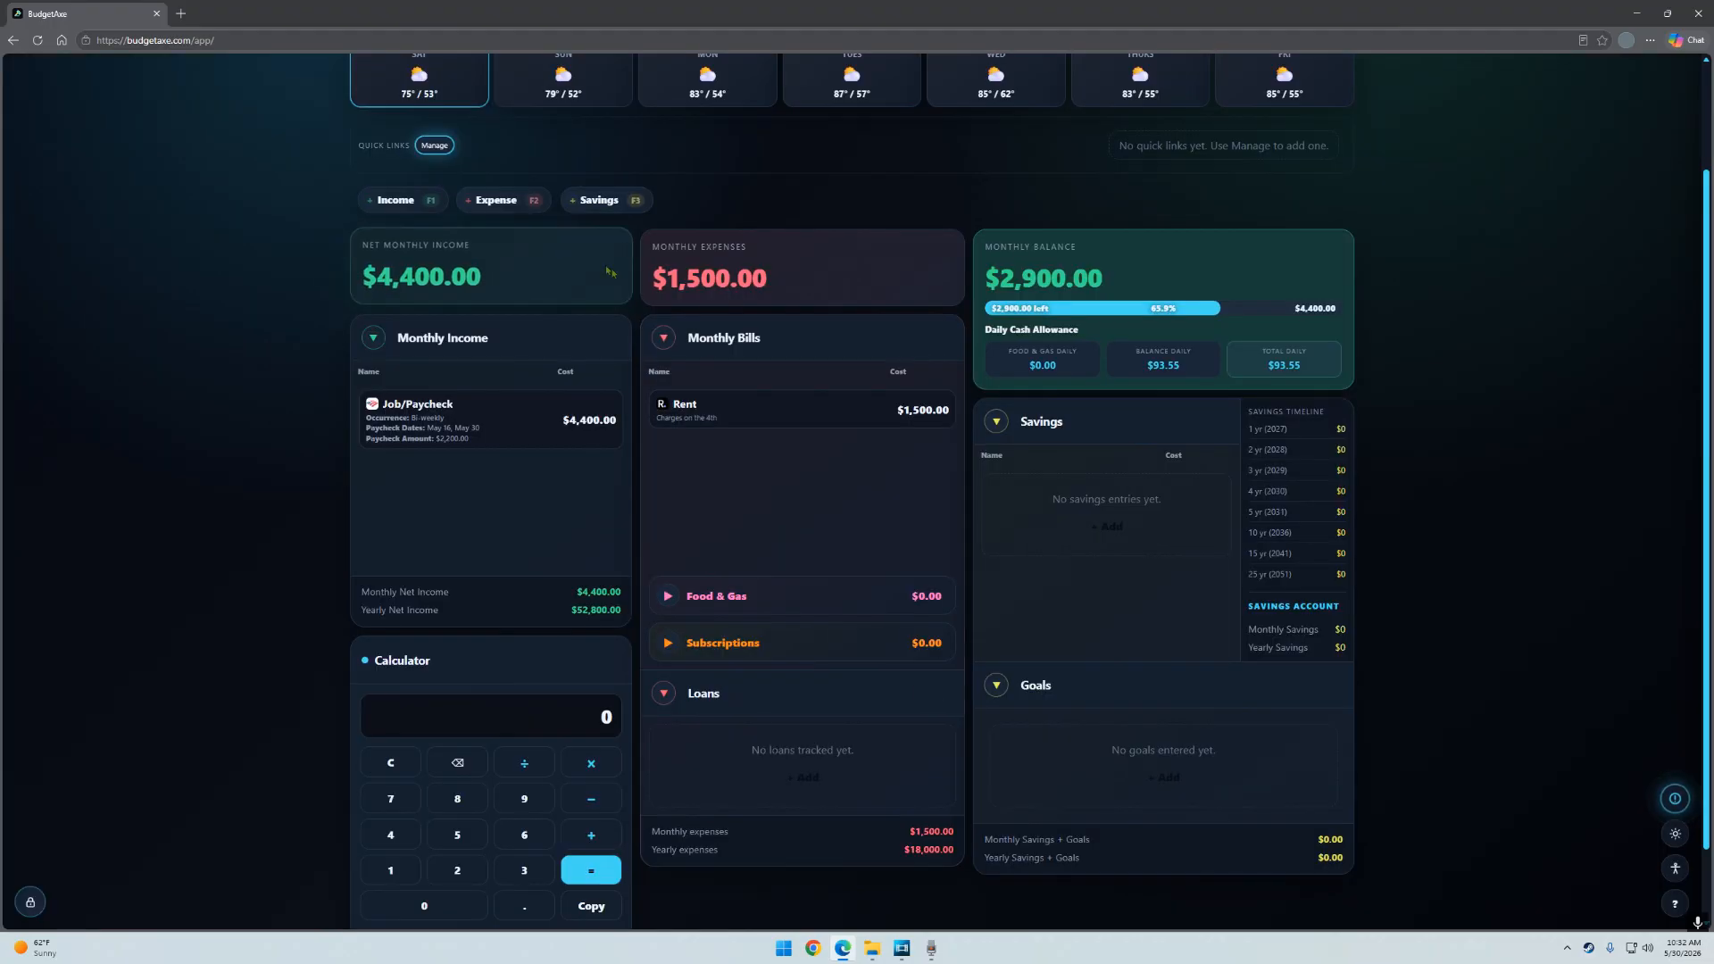
Start a new expense entry of type Food & Gas with the category Food.
{"action": "left_click", "coordinate": [495, 198]}
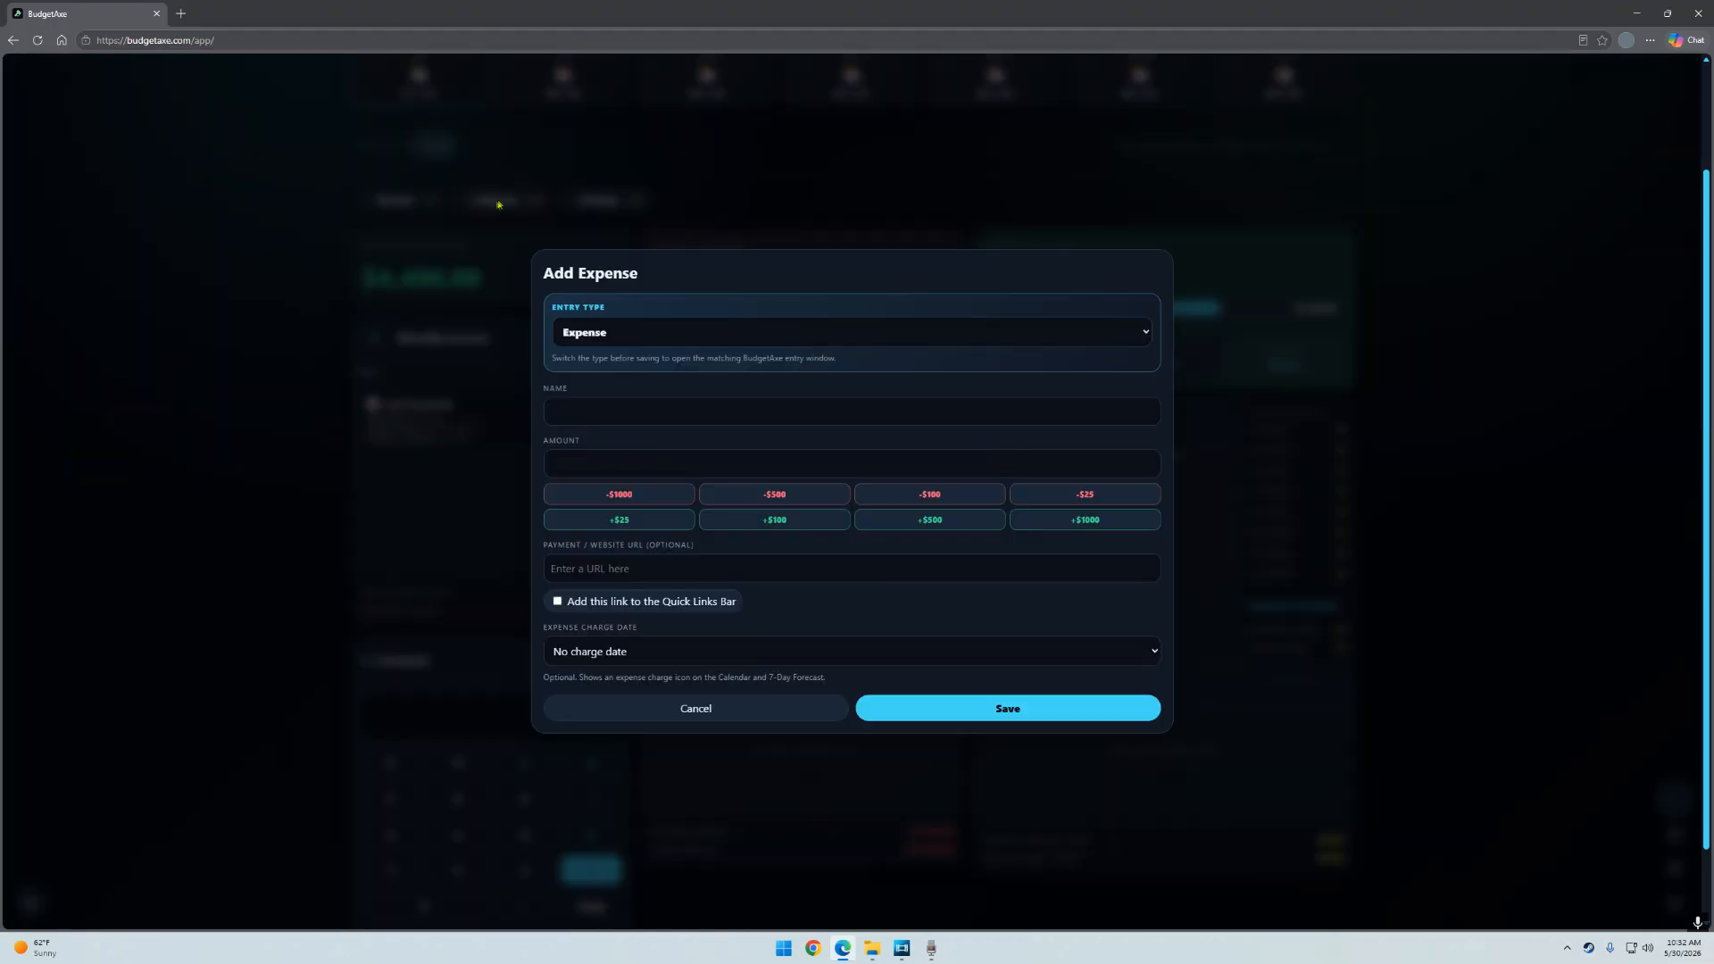
{"action": "left_click", "coordinate": [662, 332]}
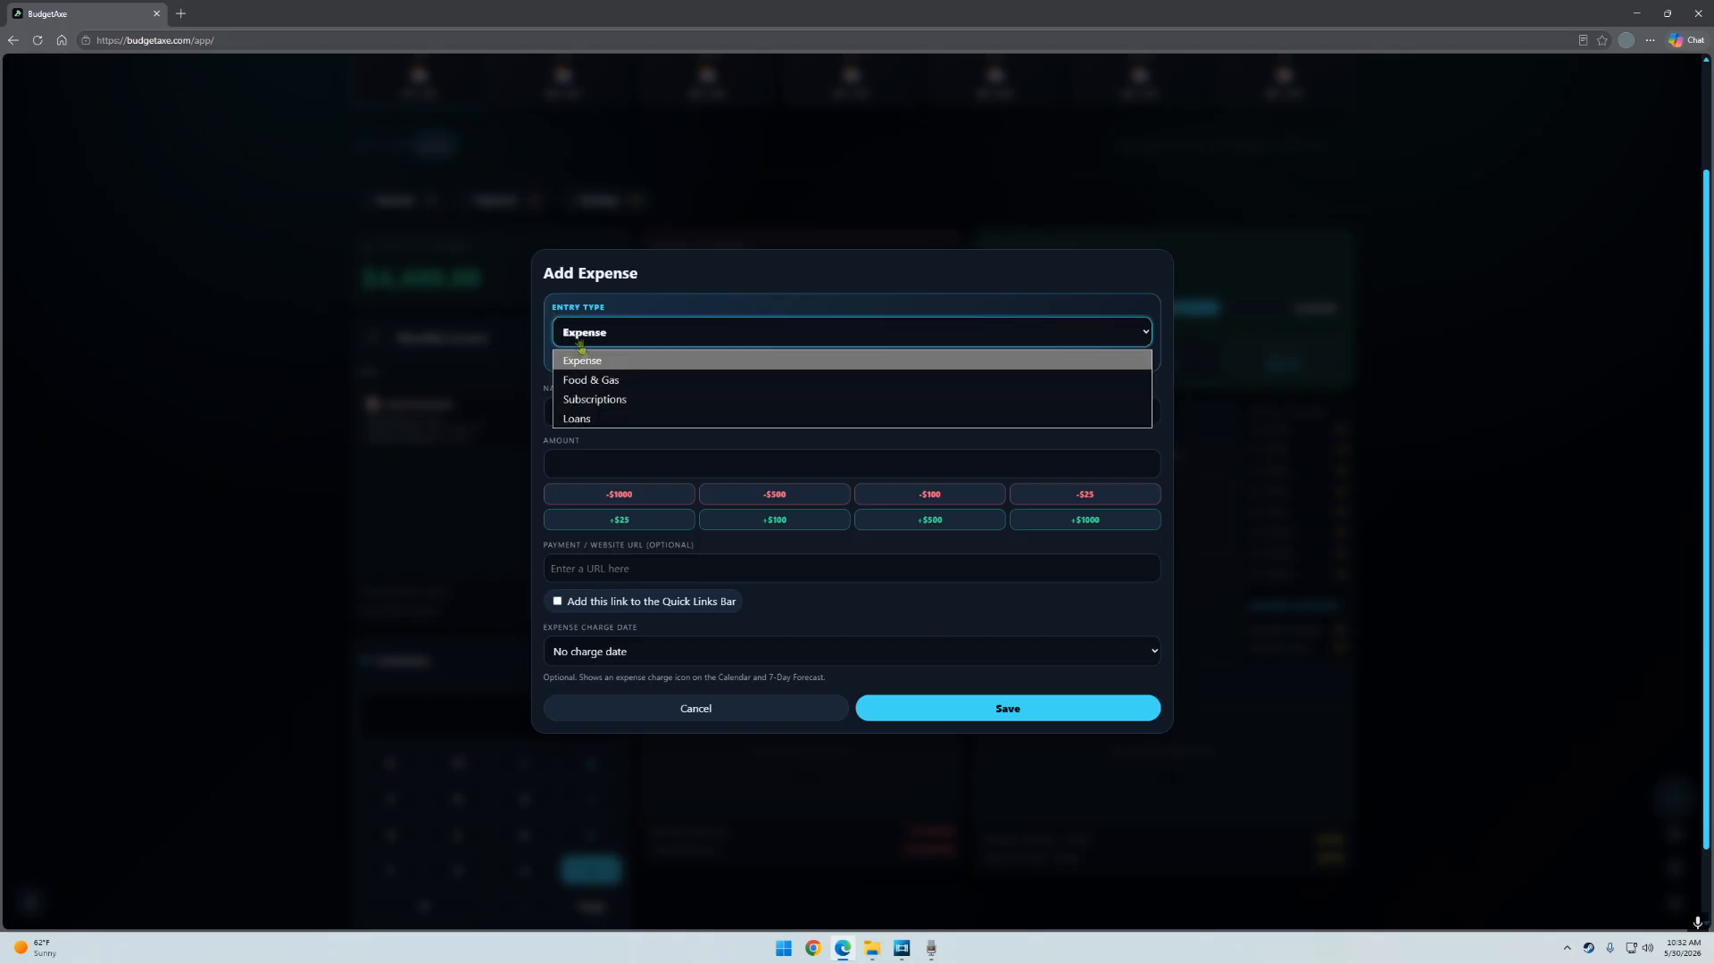
{"action": "left_click", "coordinate": [640, 379]}
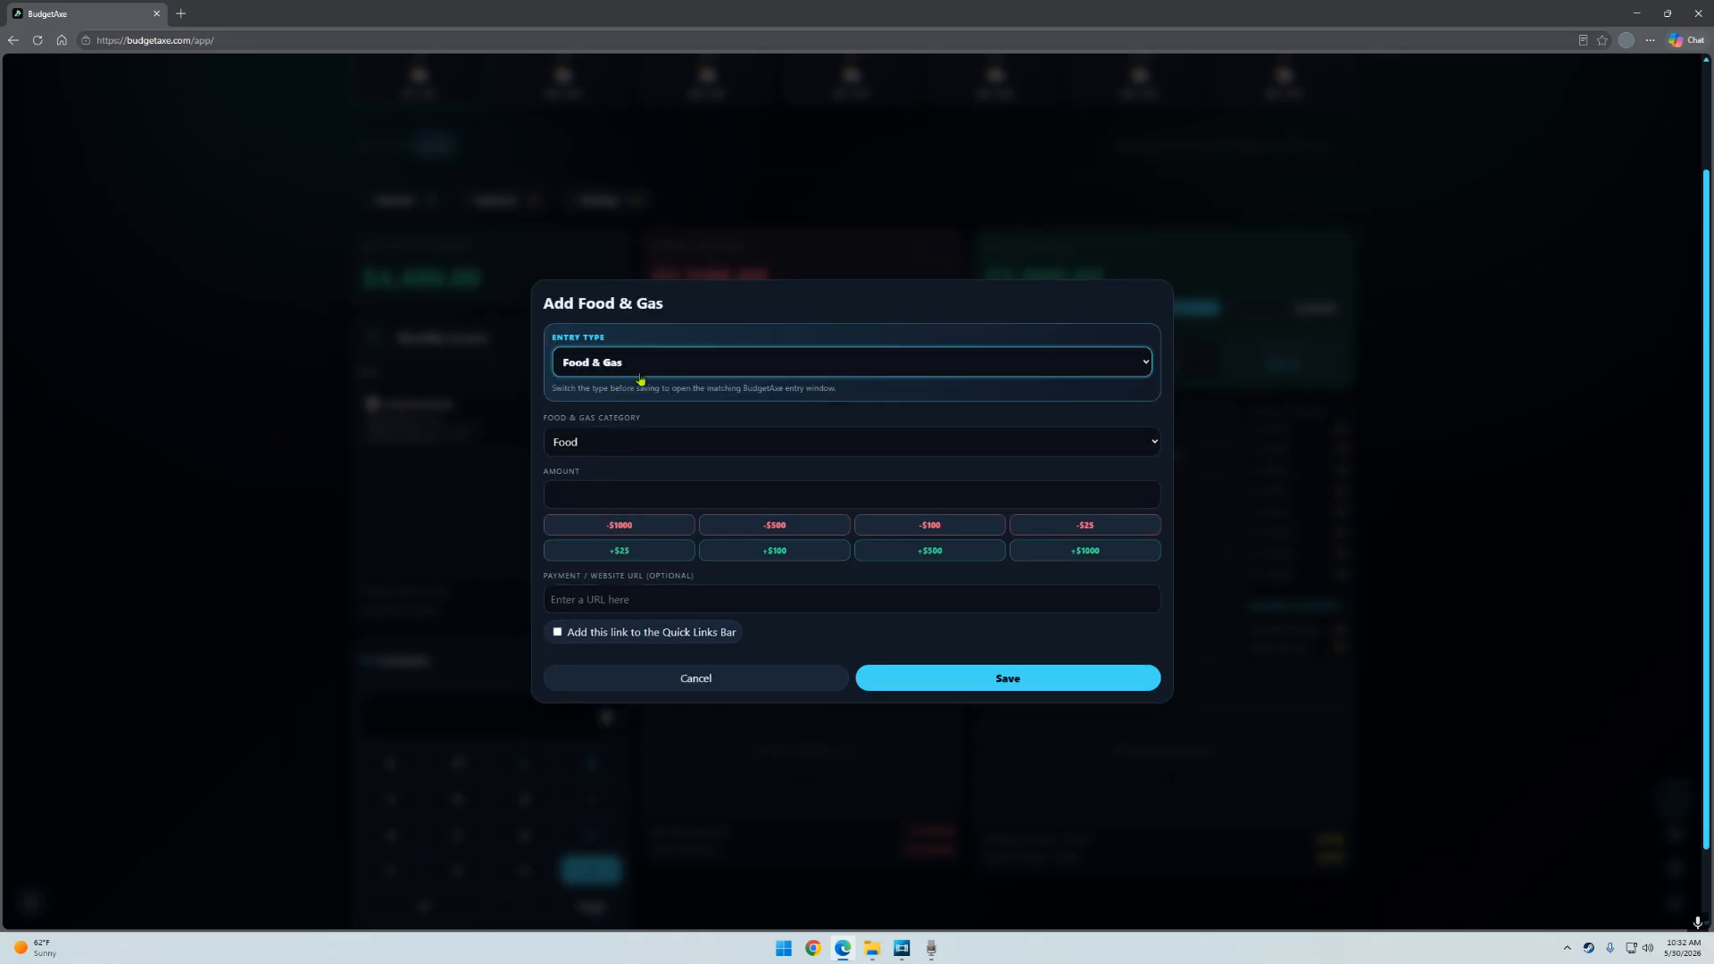
{"action": "left_click", "coordinate": [653, 451]}
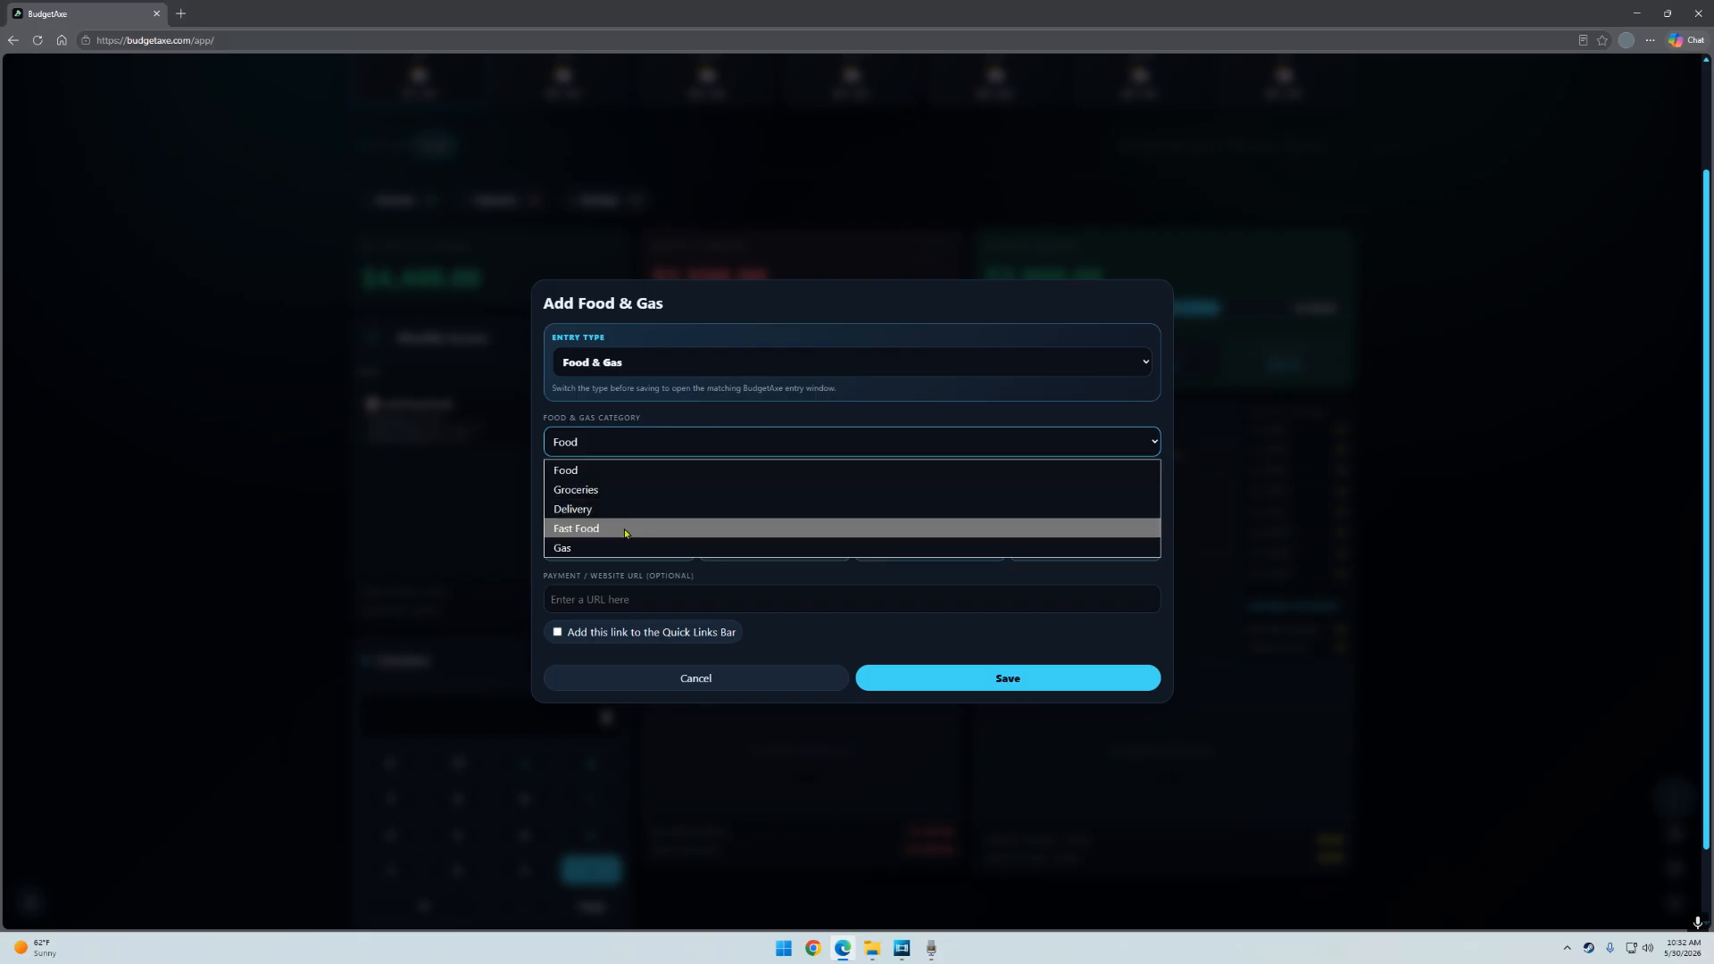
{"action": "left_click", "coordinate": [624, 473]}
Set the Food entry's amount to 1250.00 and save it.
{"action": "left_click", "coordinate": [673, 495]}
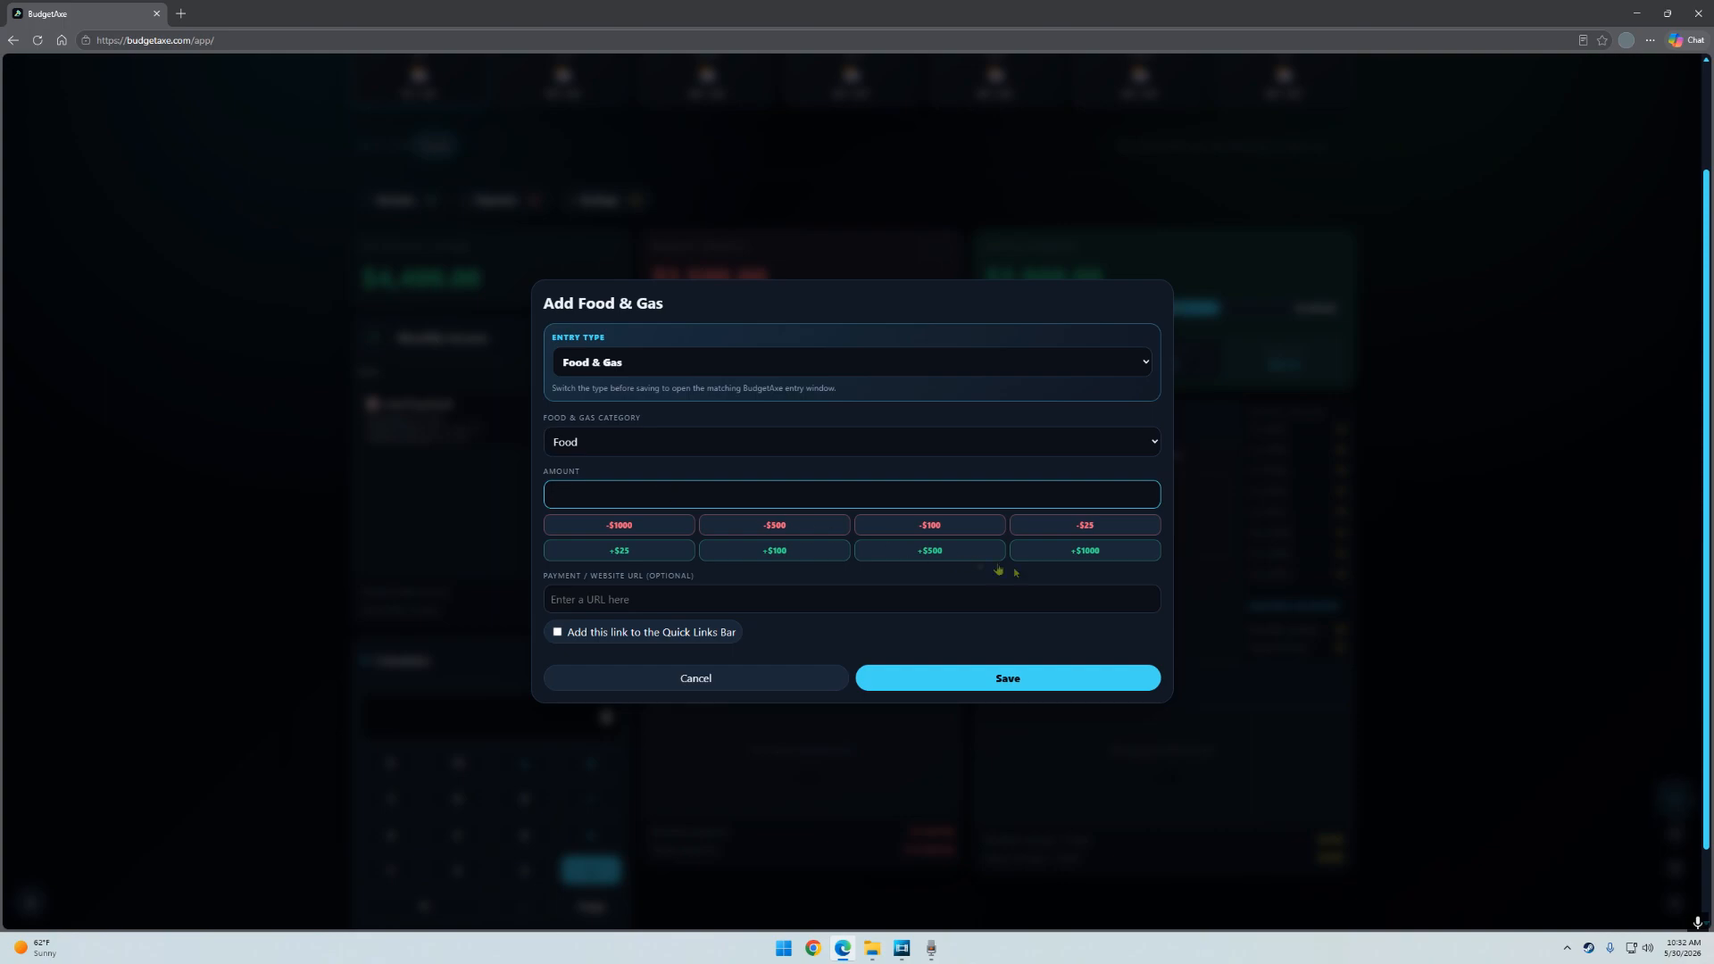
{"action": "left_click", "coordinate": [1103, 552]}
{"action": "double_click", "coordinate": [765, 555]}
{"action": "left_click", "coordinate": [633, 555]}
{"action": "left_click", "coordinate": [632, 555]}
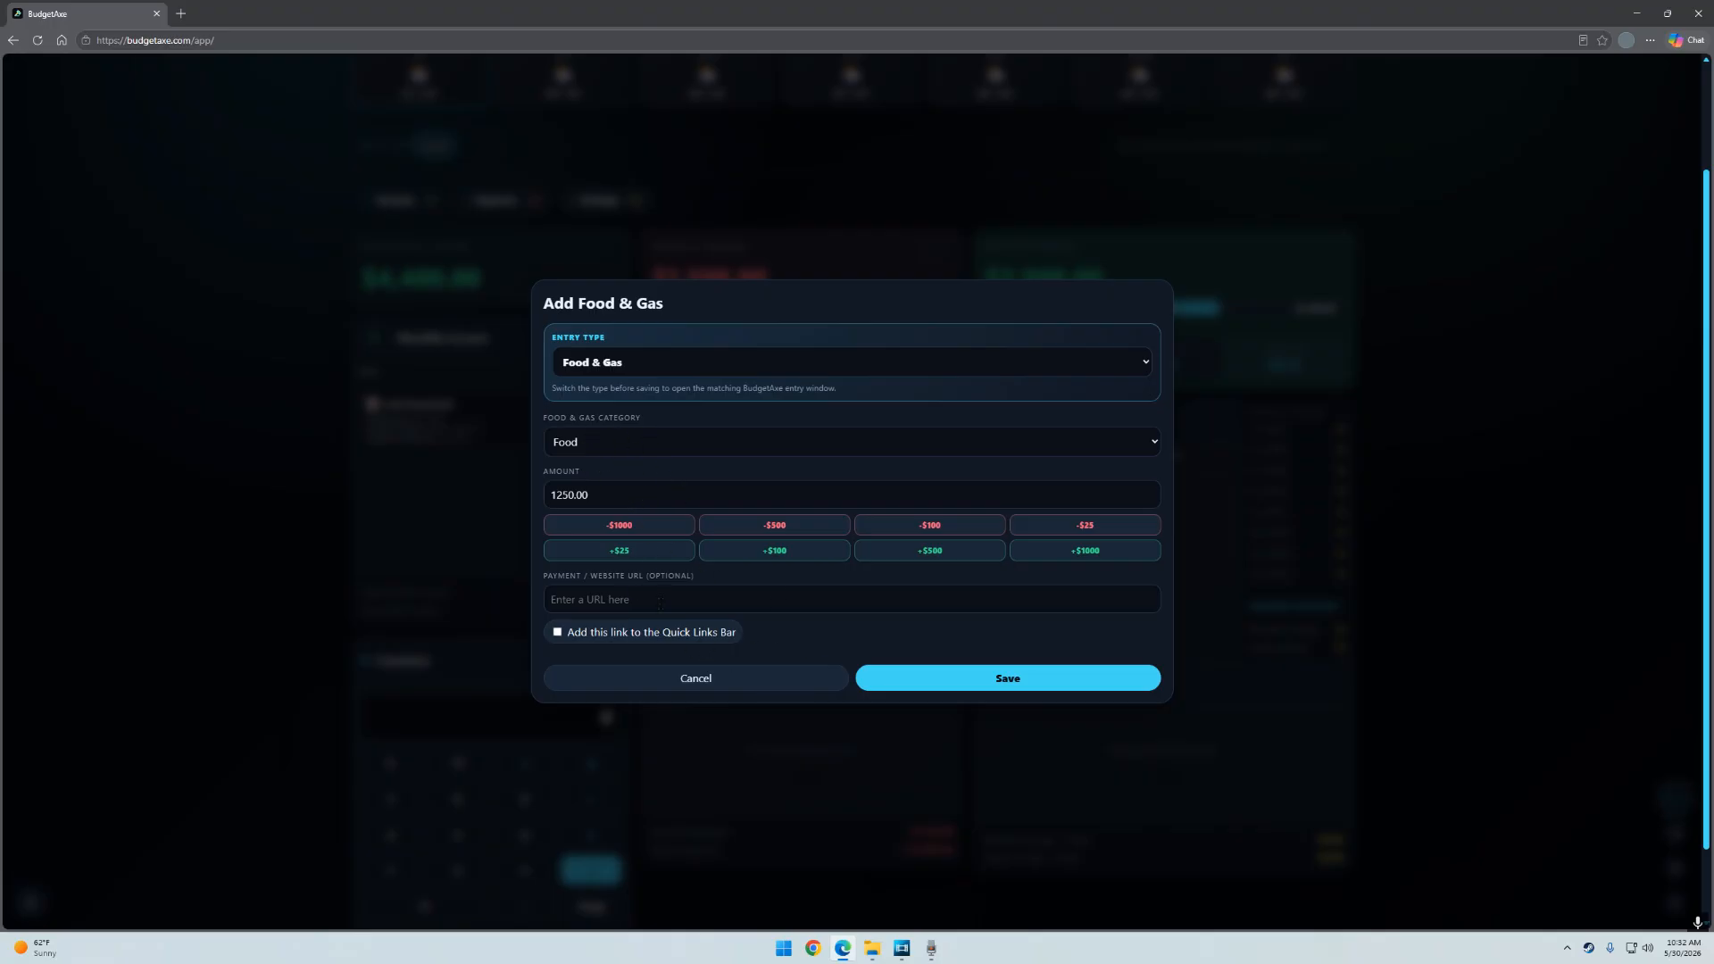
{"action": "left_click", "coordinate": [994, 683]}
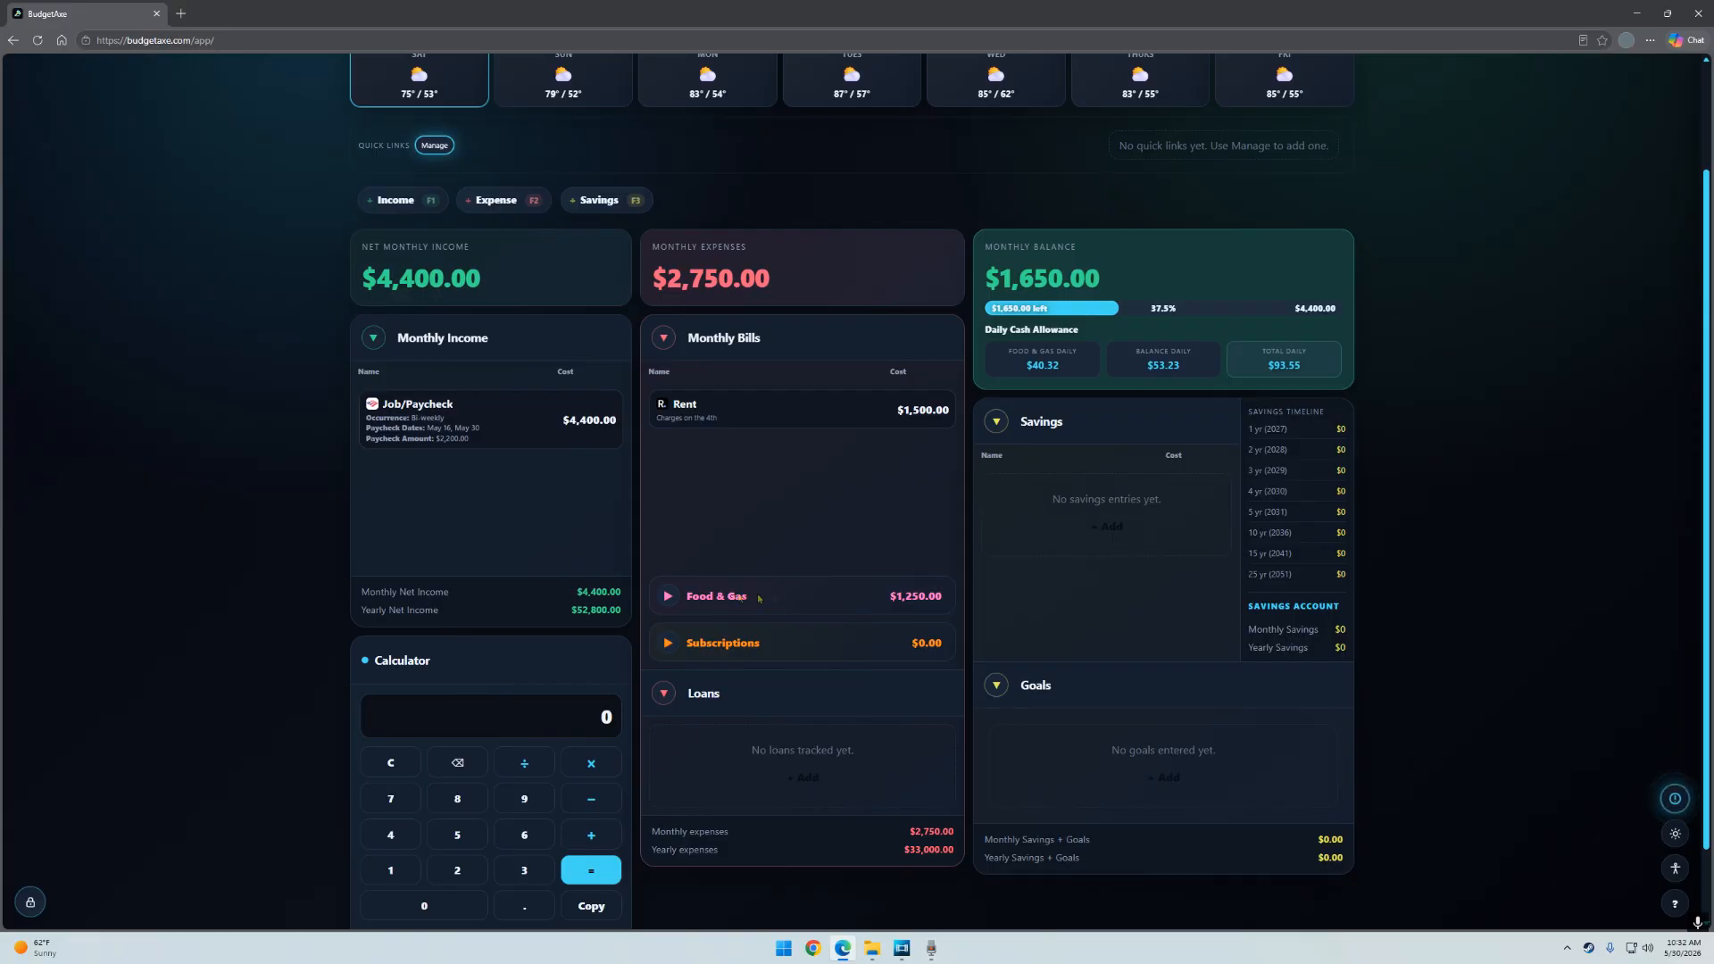
Expand the Food & Gas group and add a Gas entry with an amount of 250.00.
{"action": "left_click", "coordinate": [668, 598]}
{"action": "scroll", "coordinate": [670, 608], "scroll_direction": "down", "scroll_amount": 1}
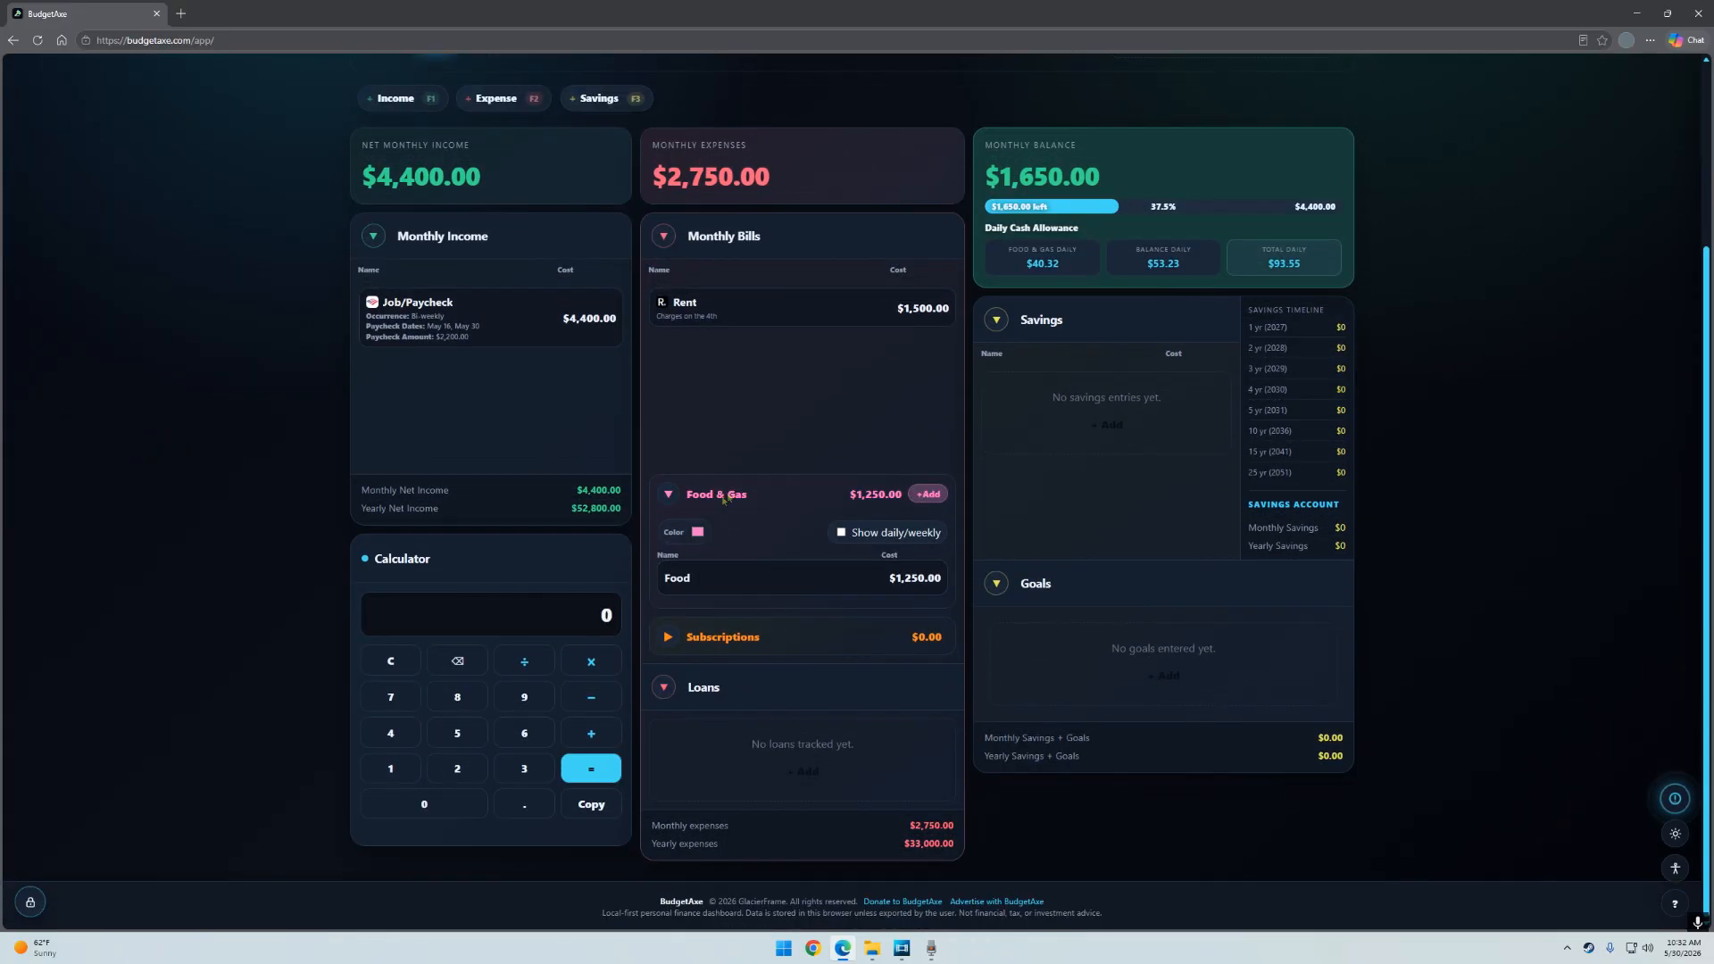
{"action": "mouse_move", "coordinate": [712, 583]}
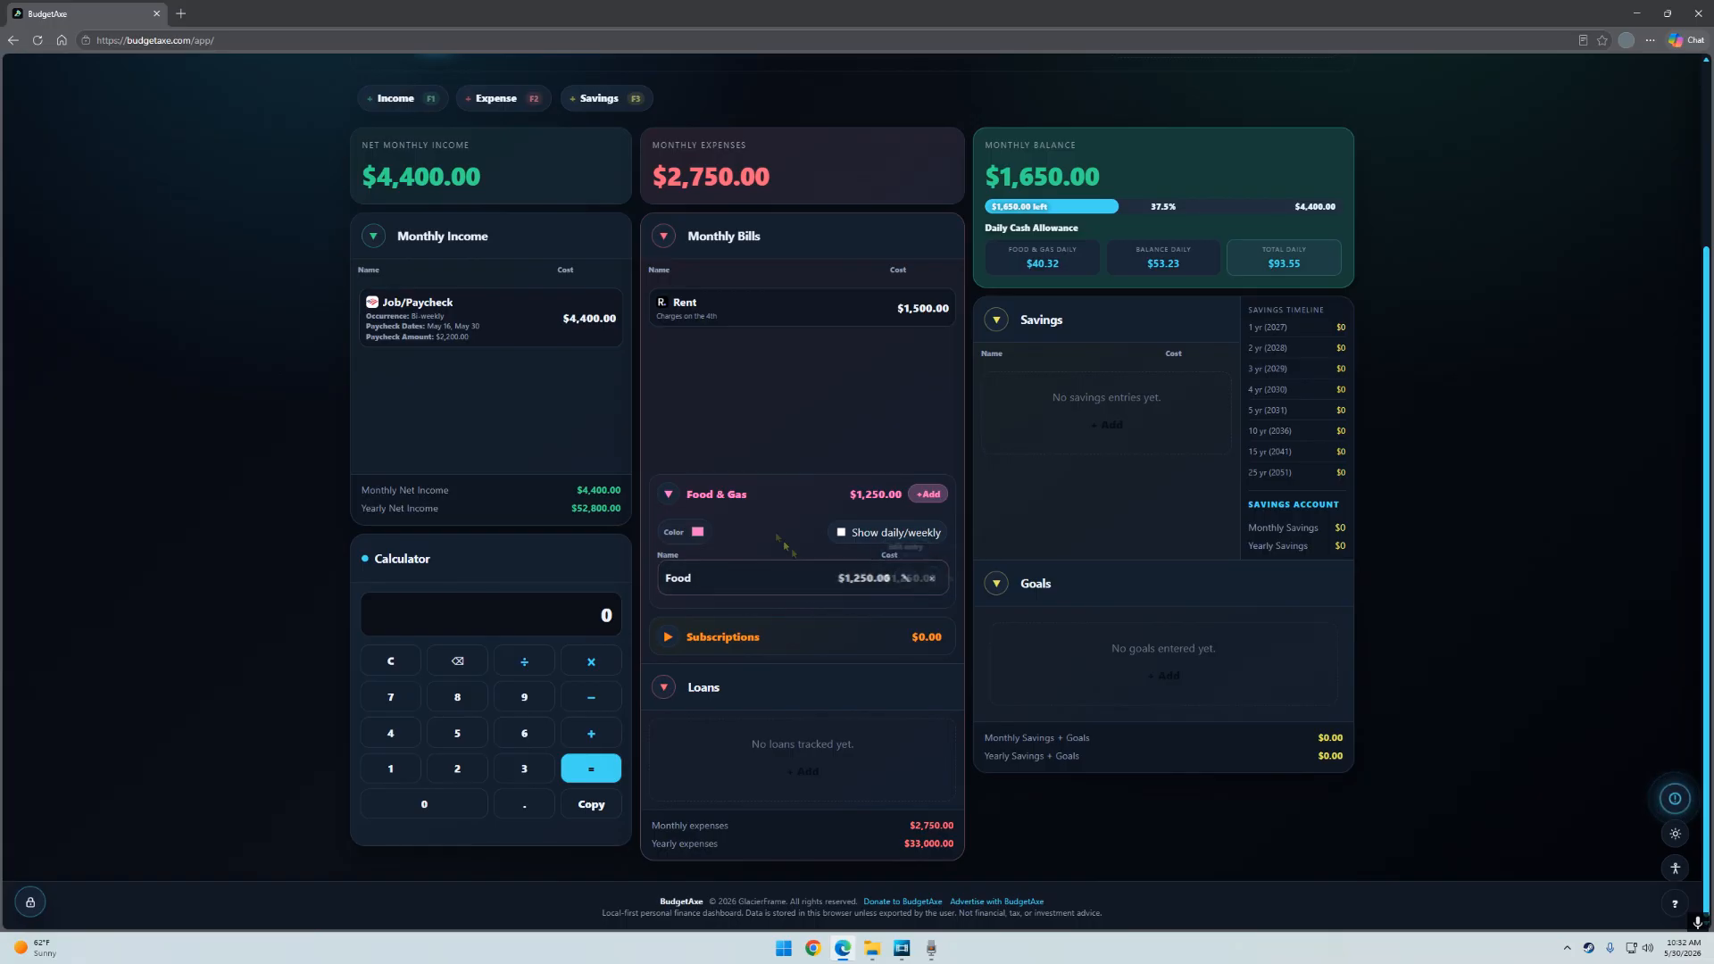
{"action": "left_click", "coordinate": [930, 493]}
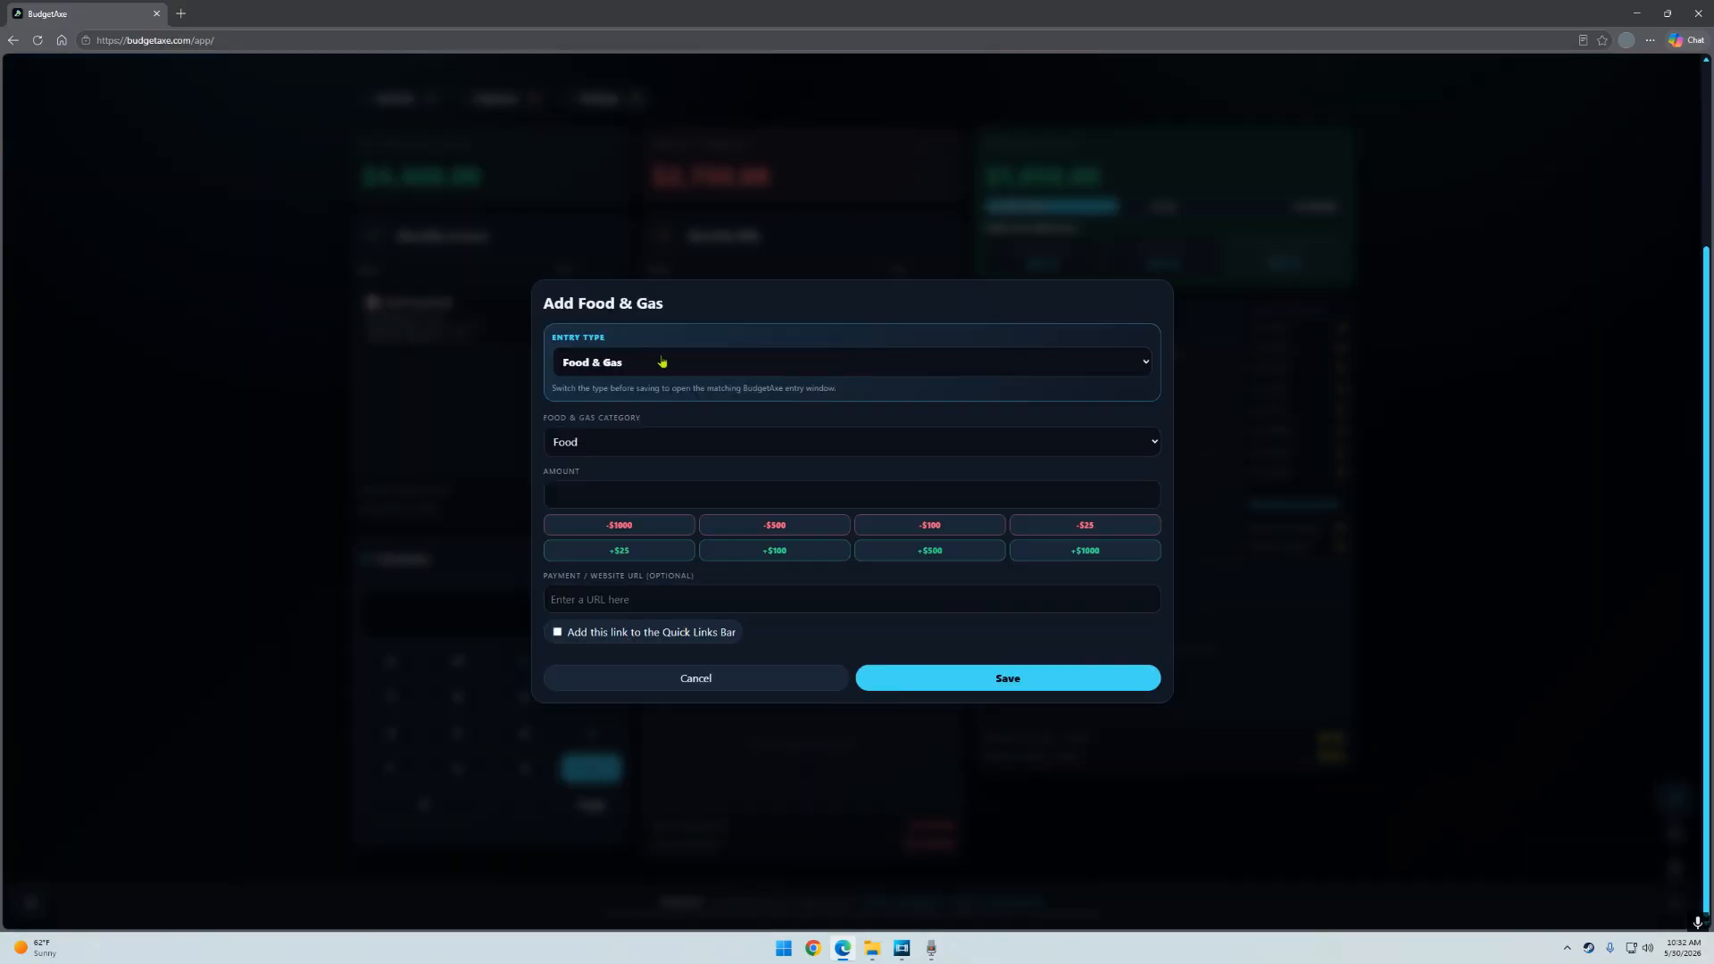
{"action": "left_click", "coordinate": [632, 442]}
{"action": "left_click", "coordinate": [592, 548]}
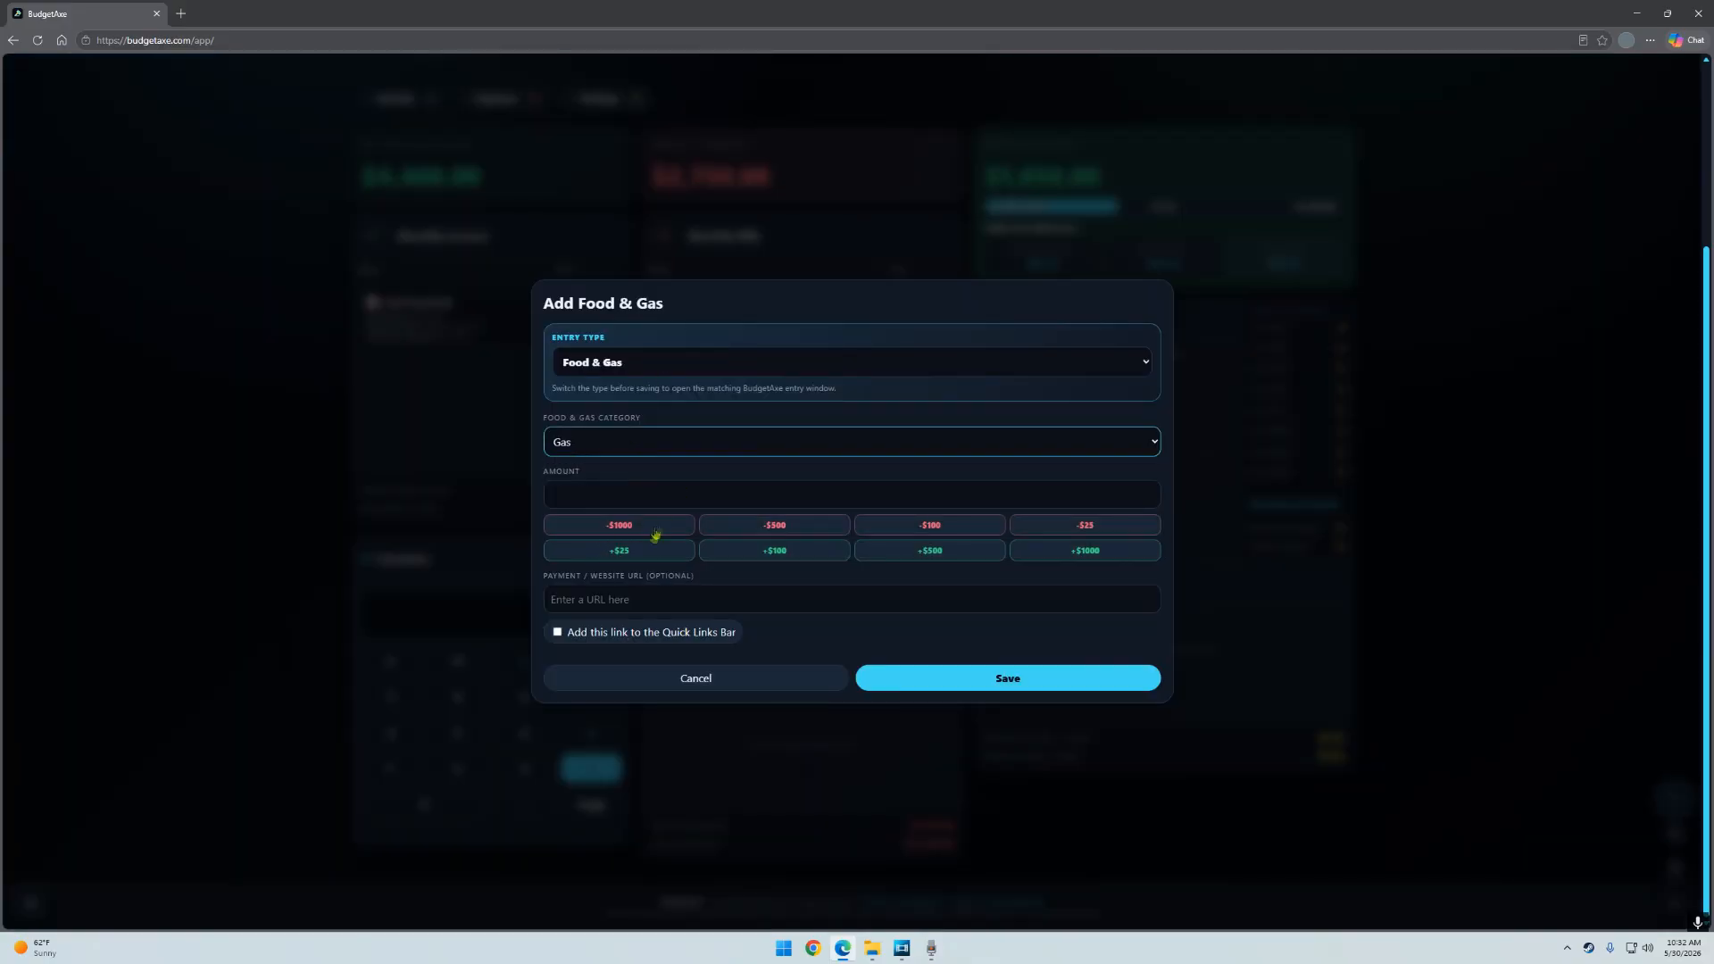
{"action": "left_click", "coordinate": [777, 552]}
{"action": "left_click", "coordinate": [776, 552]}
{"action": "left_click", "coordinate": [632, 554]}
{"action": "left_click", "coordinate": [631, 553]}
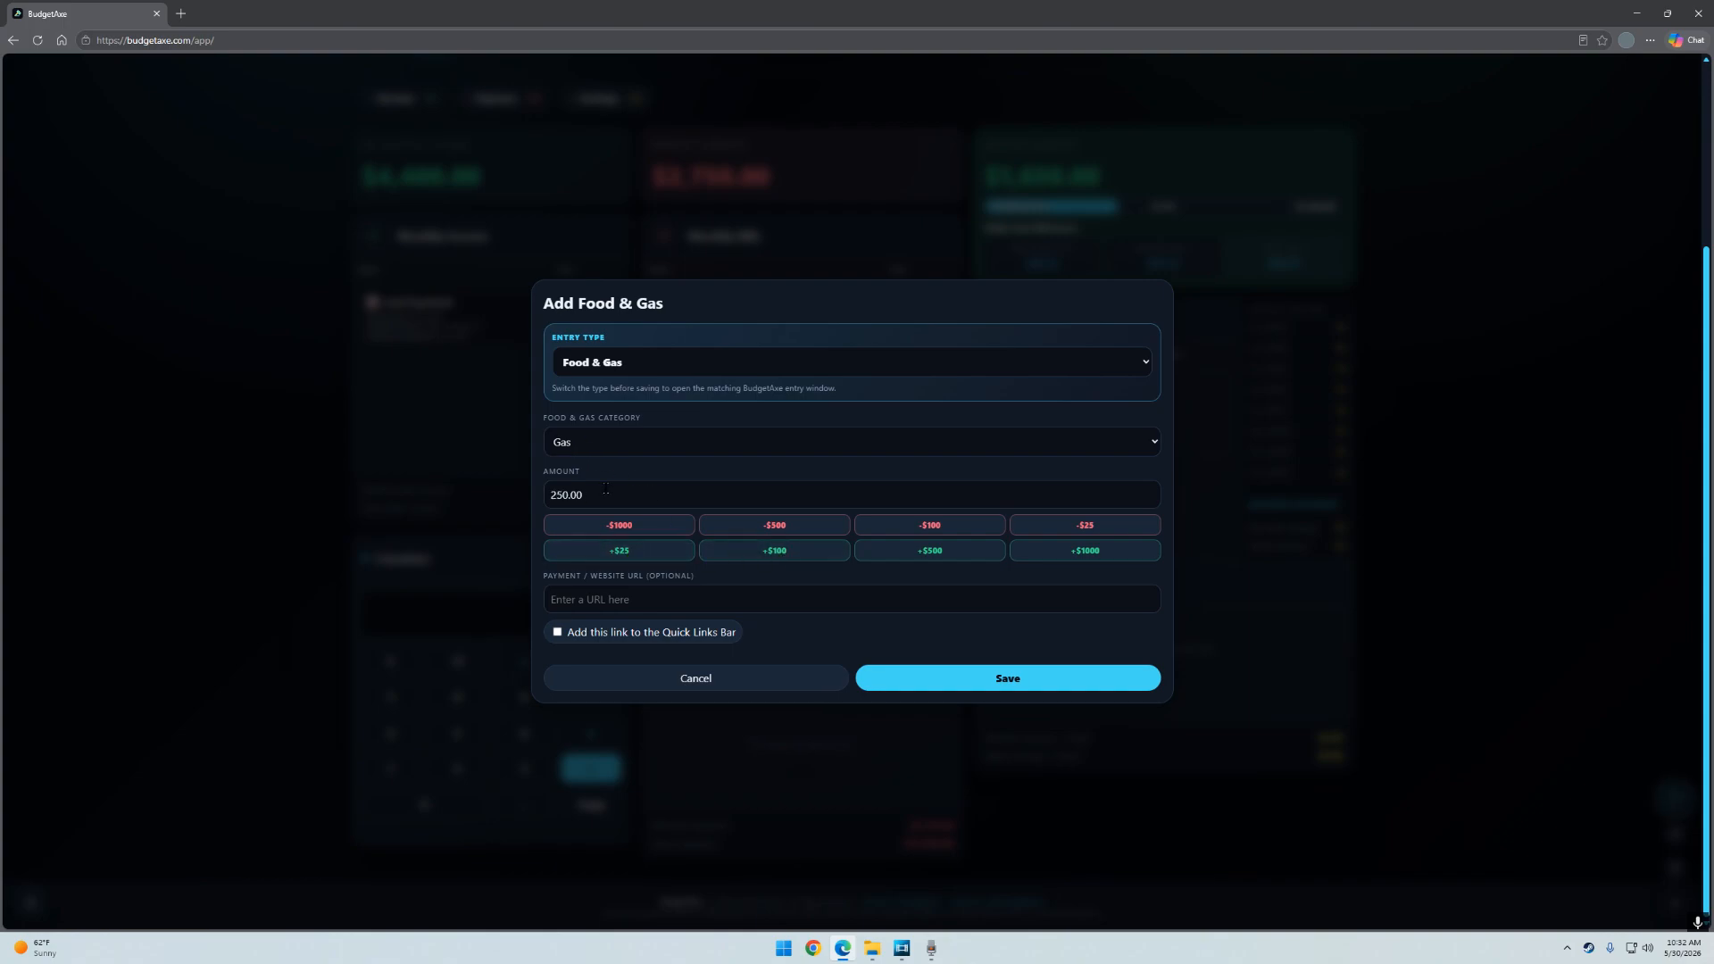
{"action": "left_click", "coordinate": [1027, 689]}
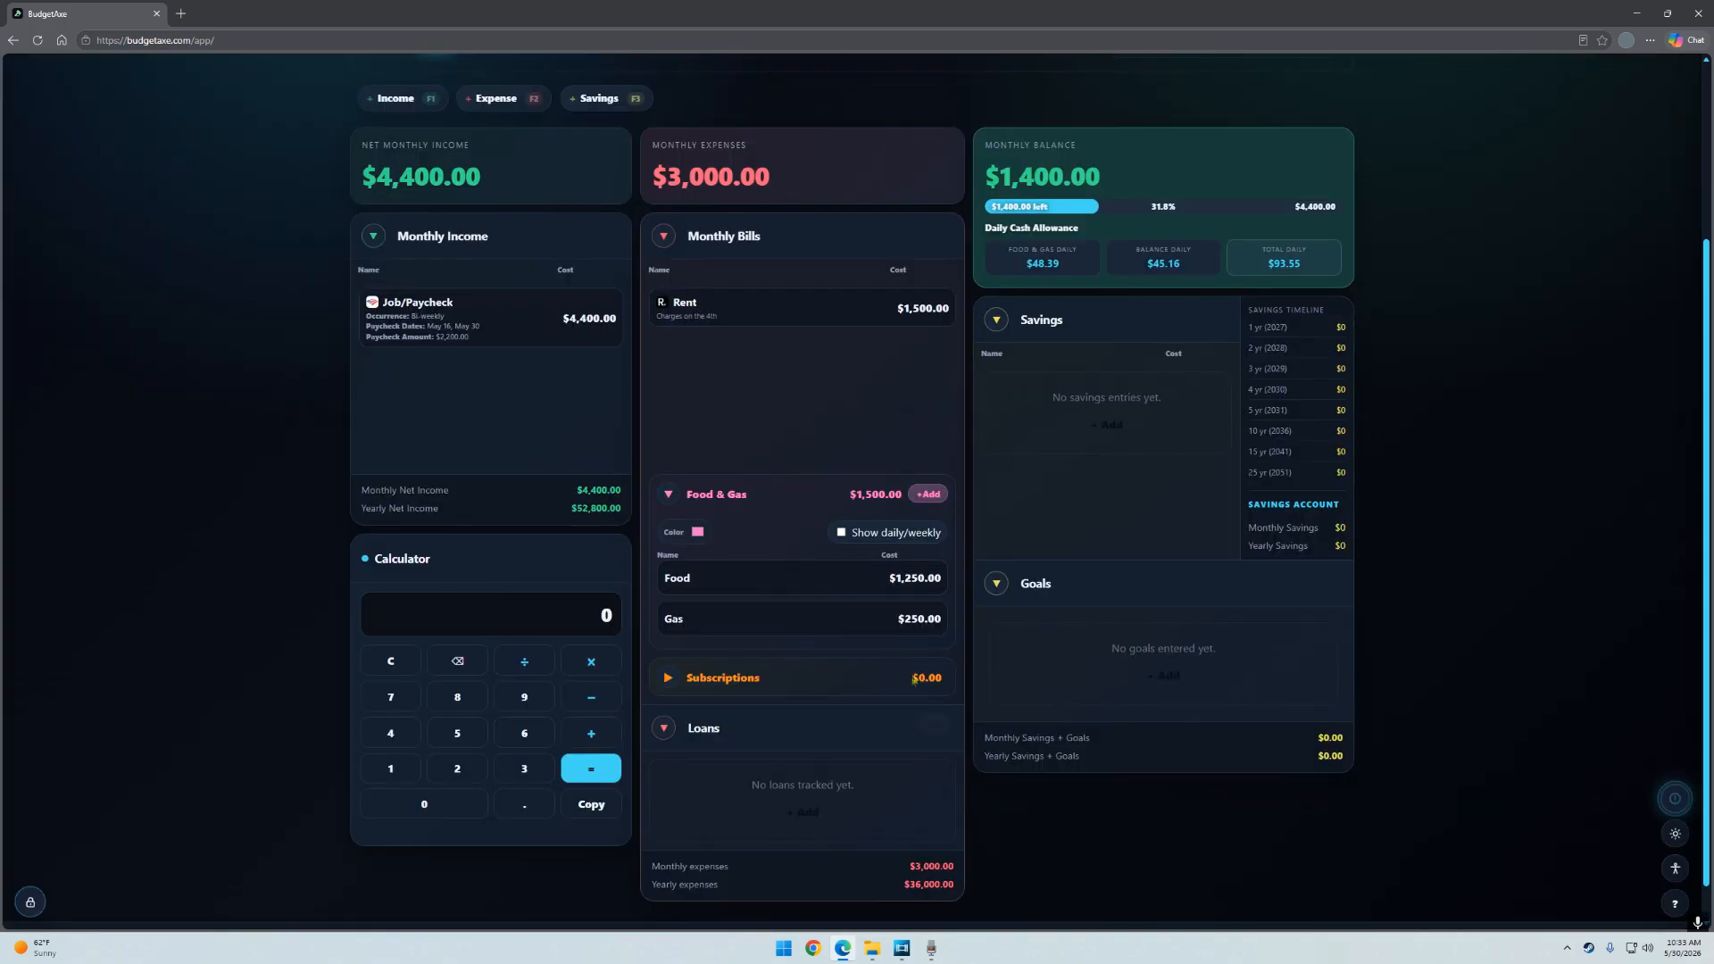
Enable the daily/weekly breakdown for the Food & Gas group and leave the group collapsed.
{"action": "mouse_move", "coordinate": [844, 574]}
{"action": "left_click", "coordinate": [668, 494]}
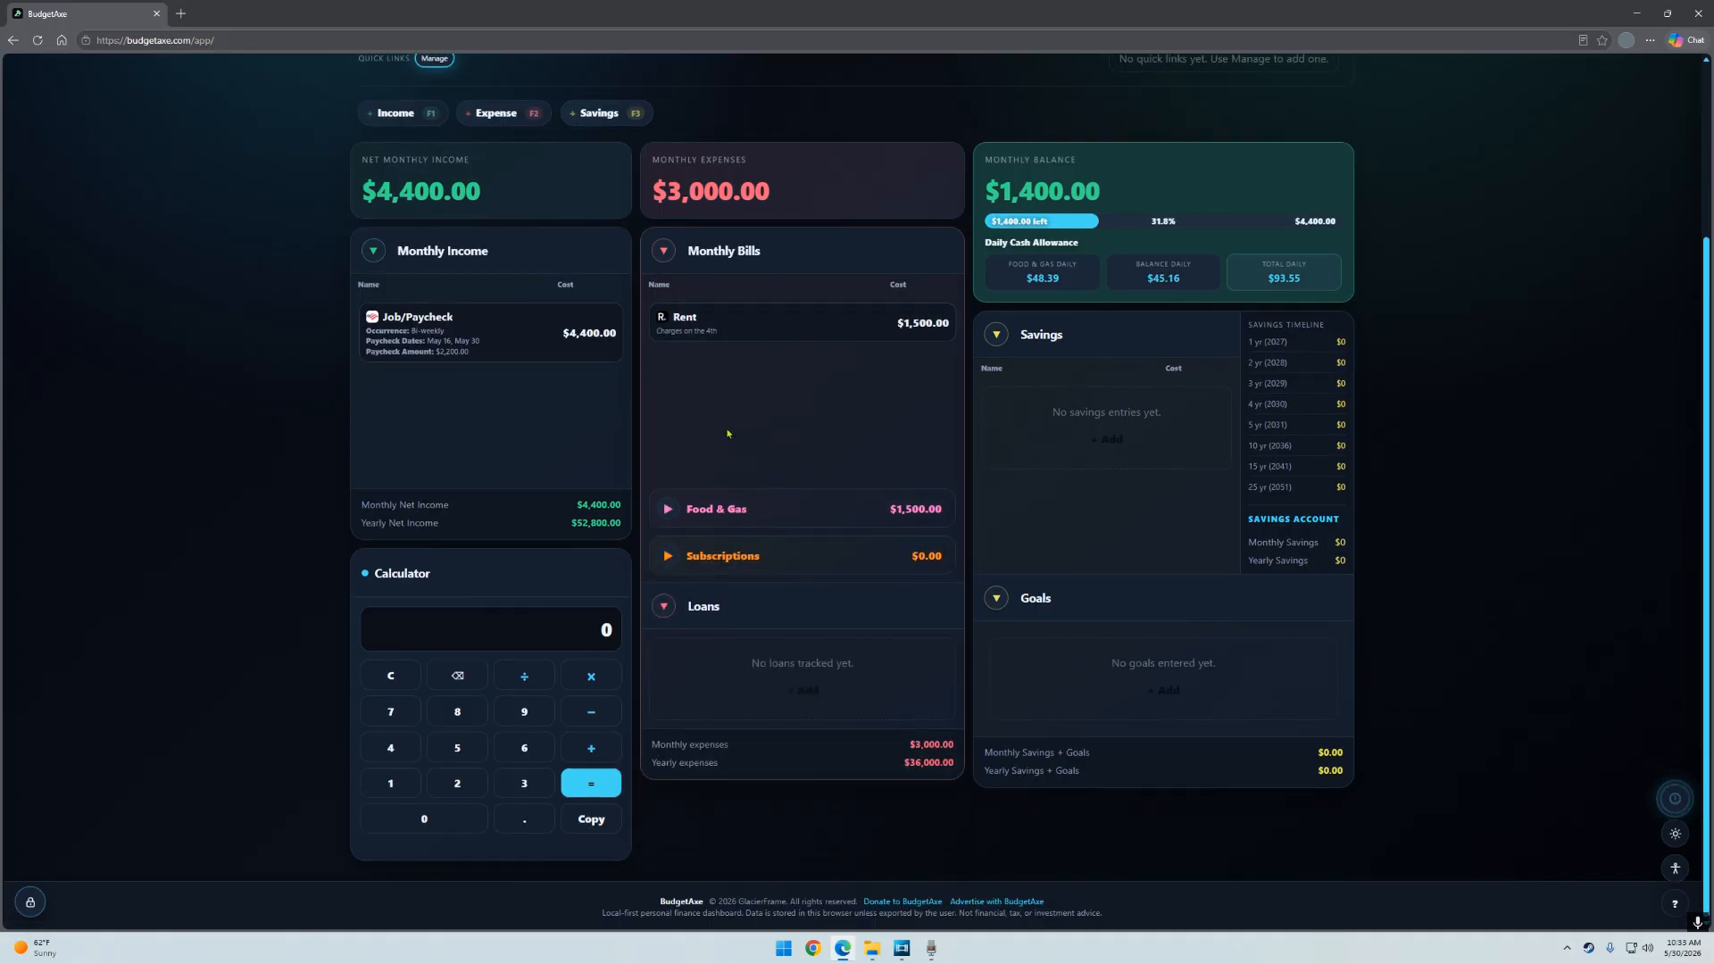
{"action": "left_click", "coordinate": [668, 509]}
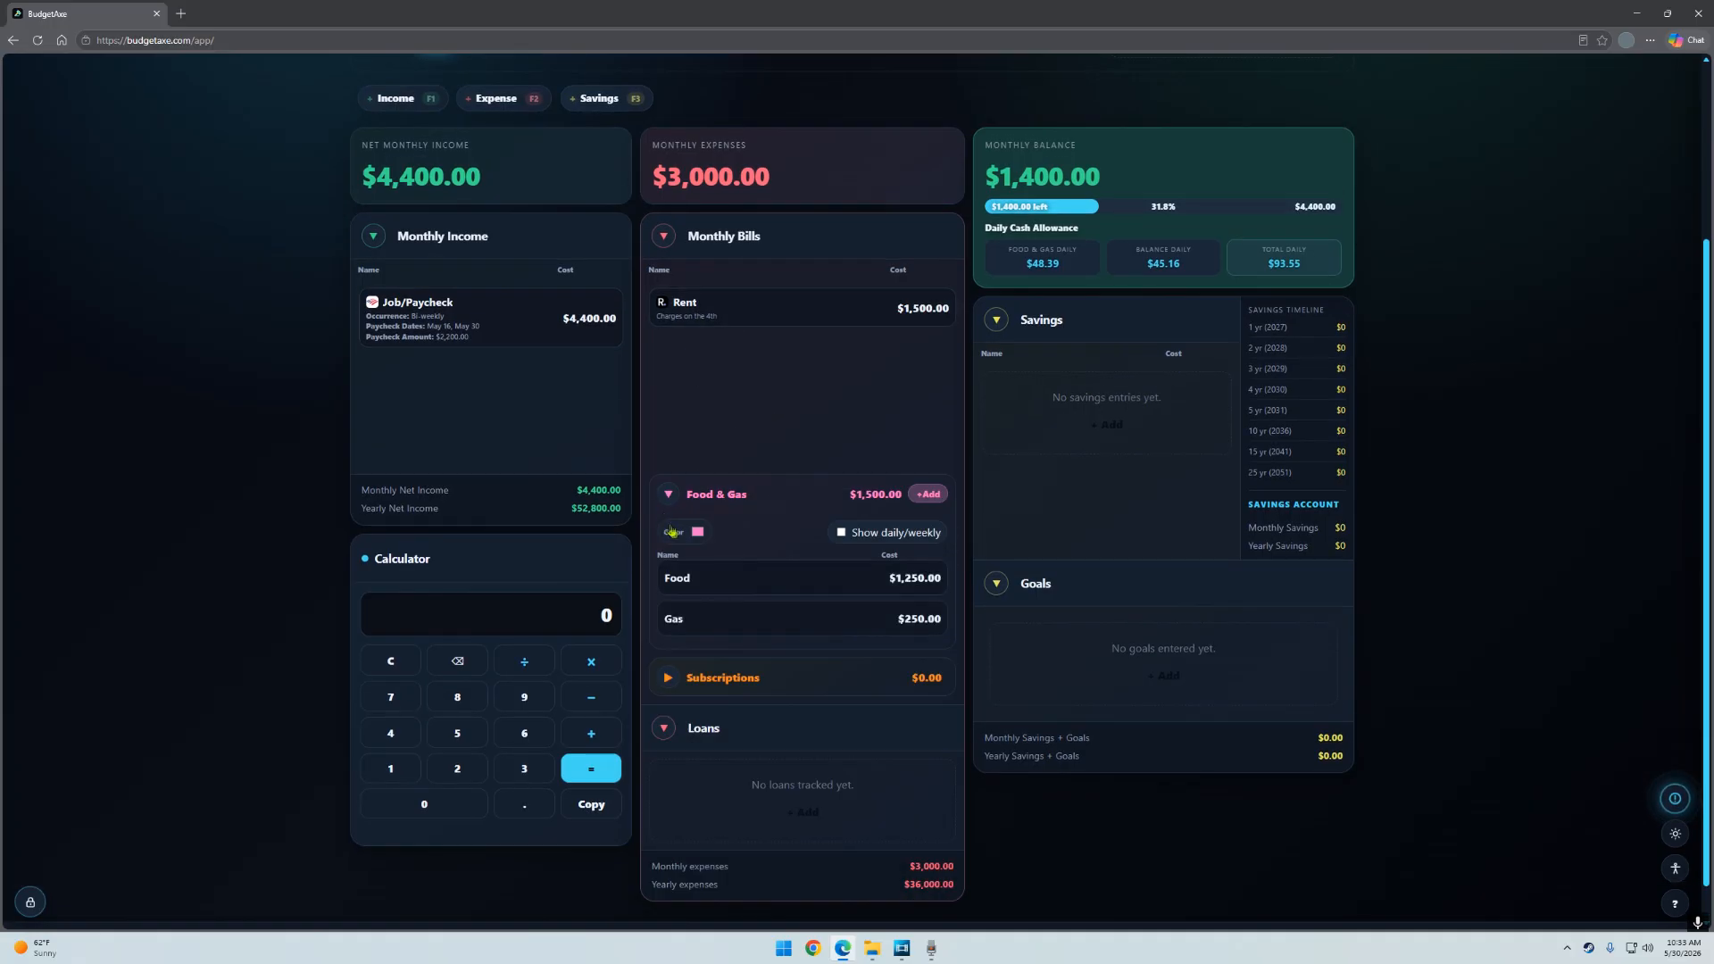
{"action": "left_click", "coordinate": [841, 533]}
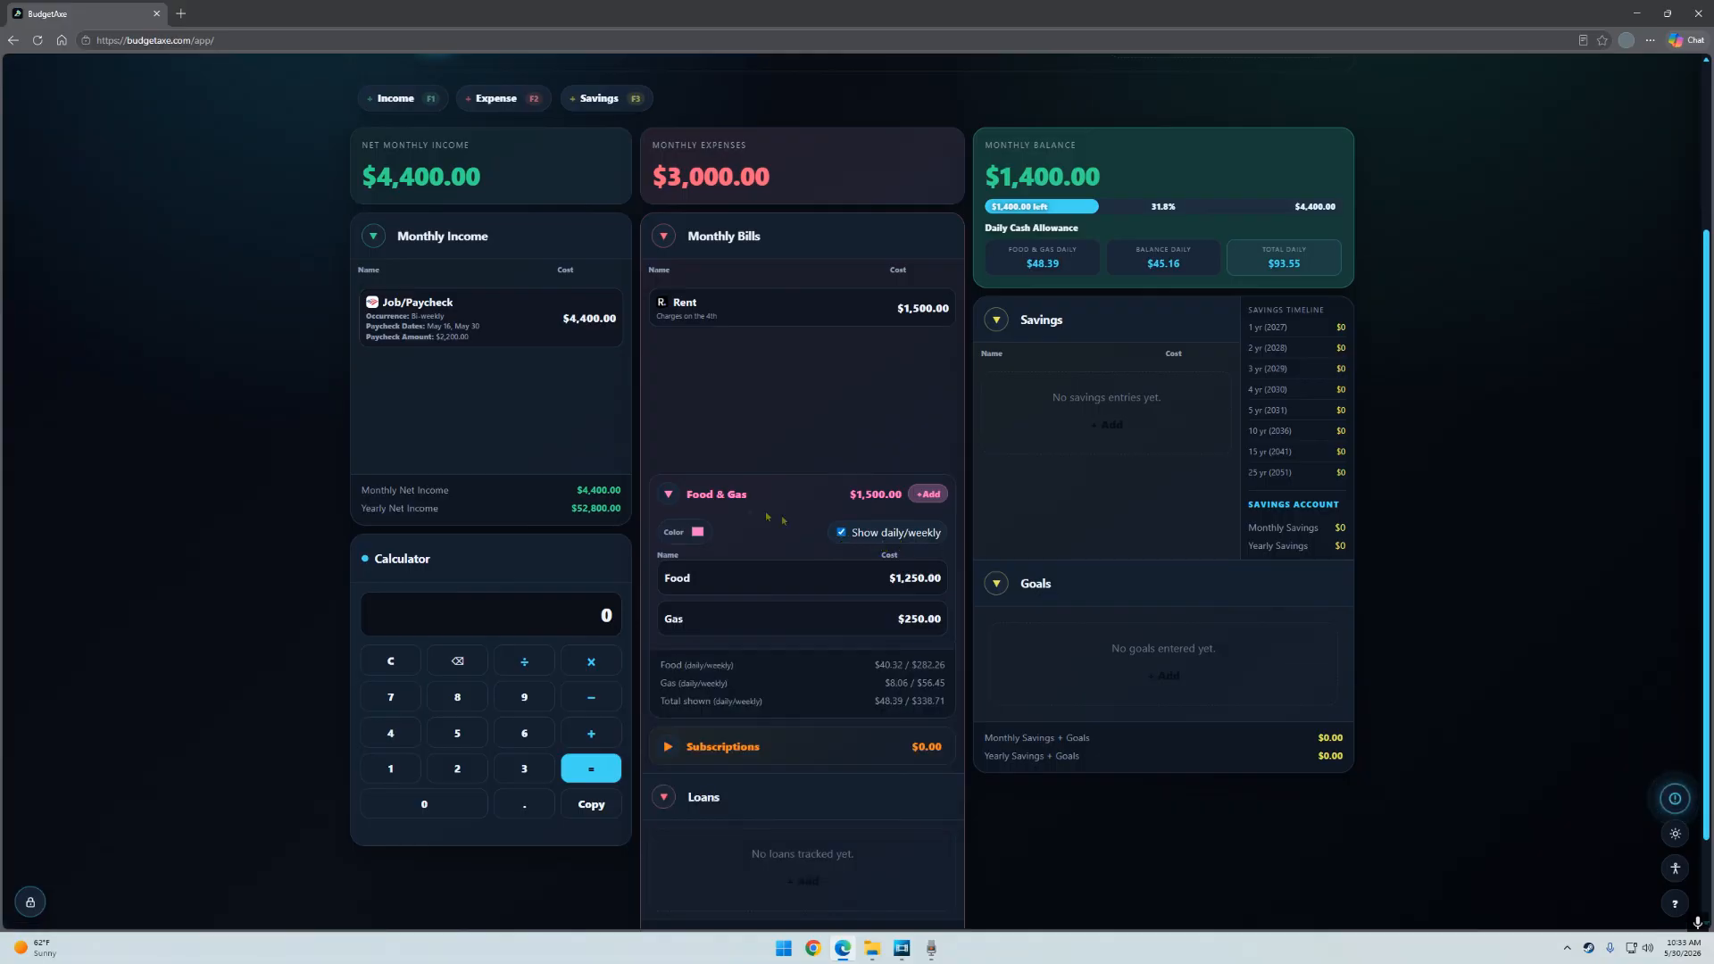
{"action": "left_click", "coordinate": [668, 494]}
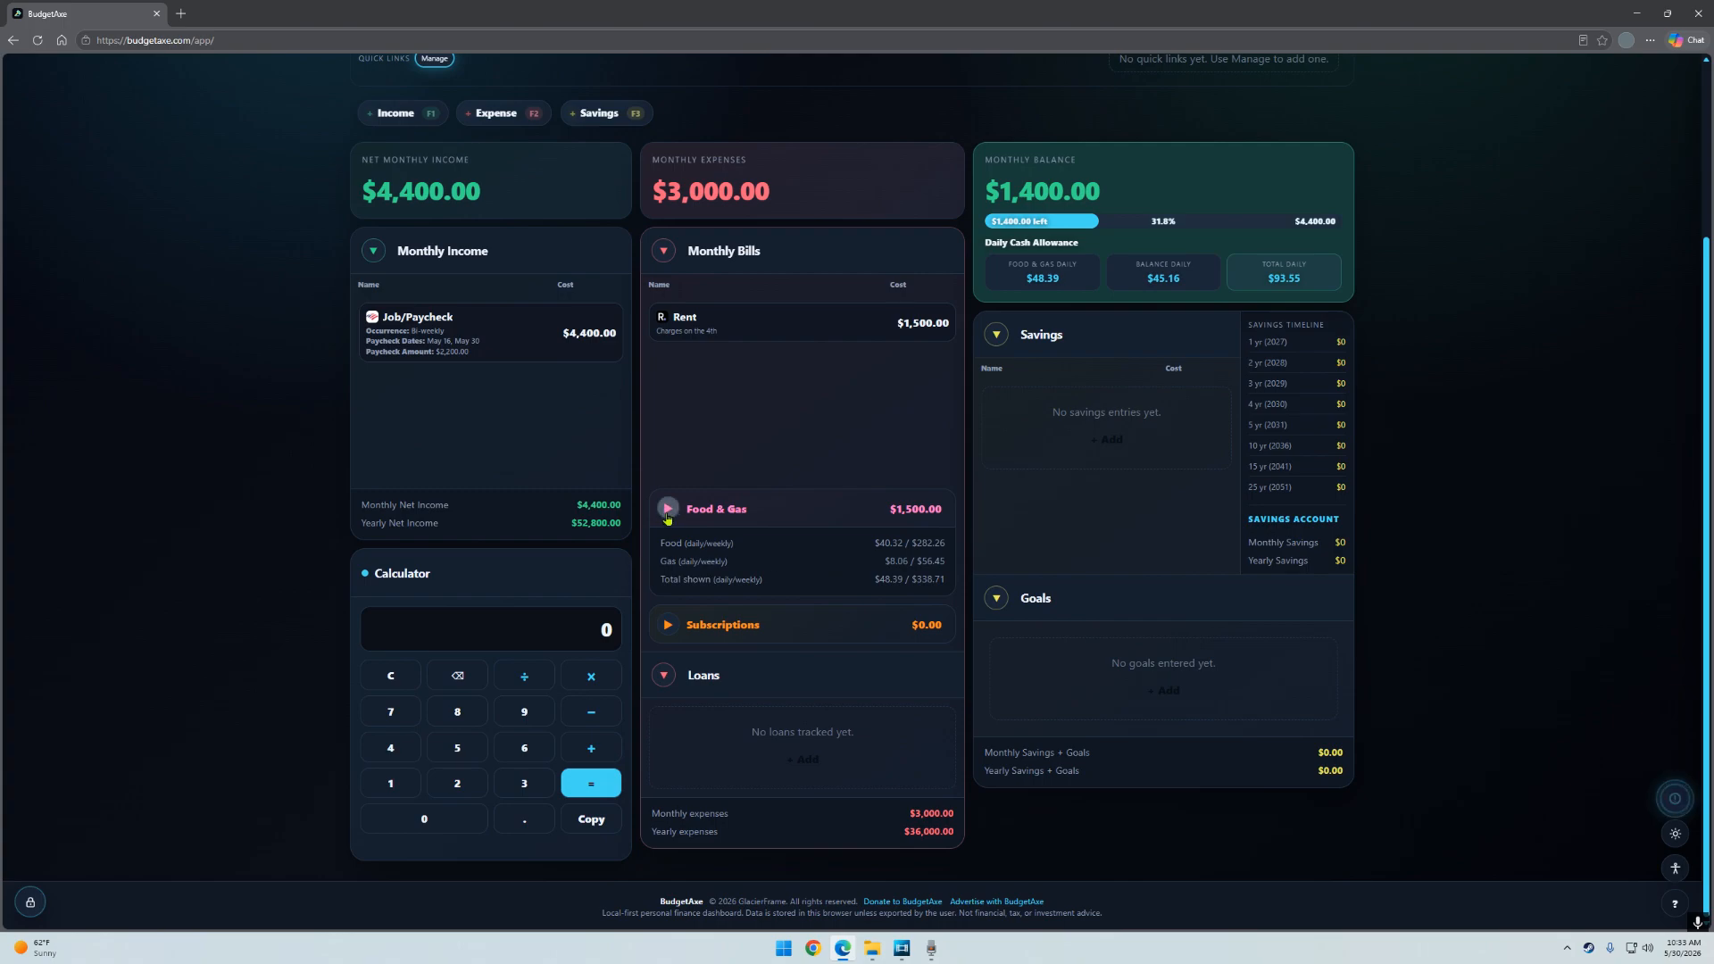
{"action": "left_click", "coordinate": [667, 508]}
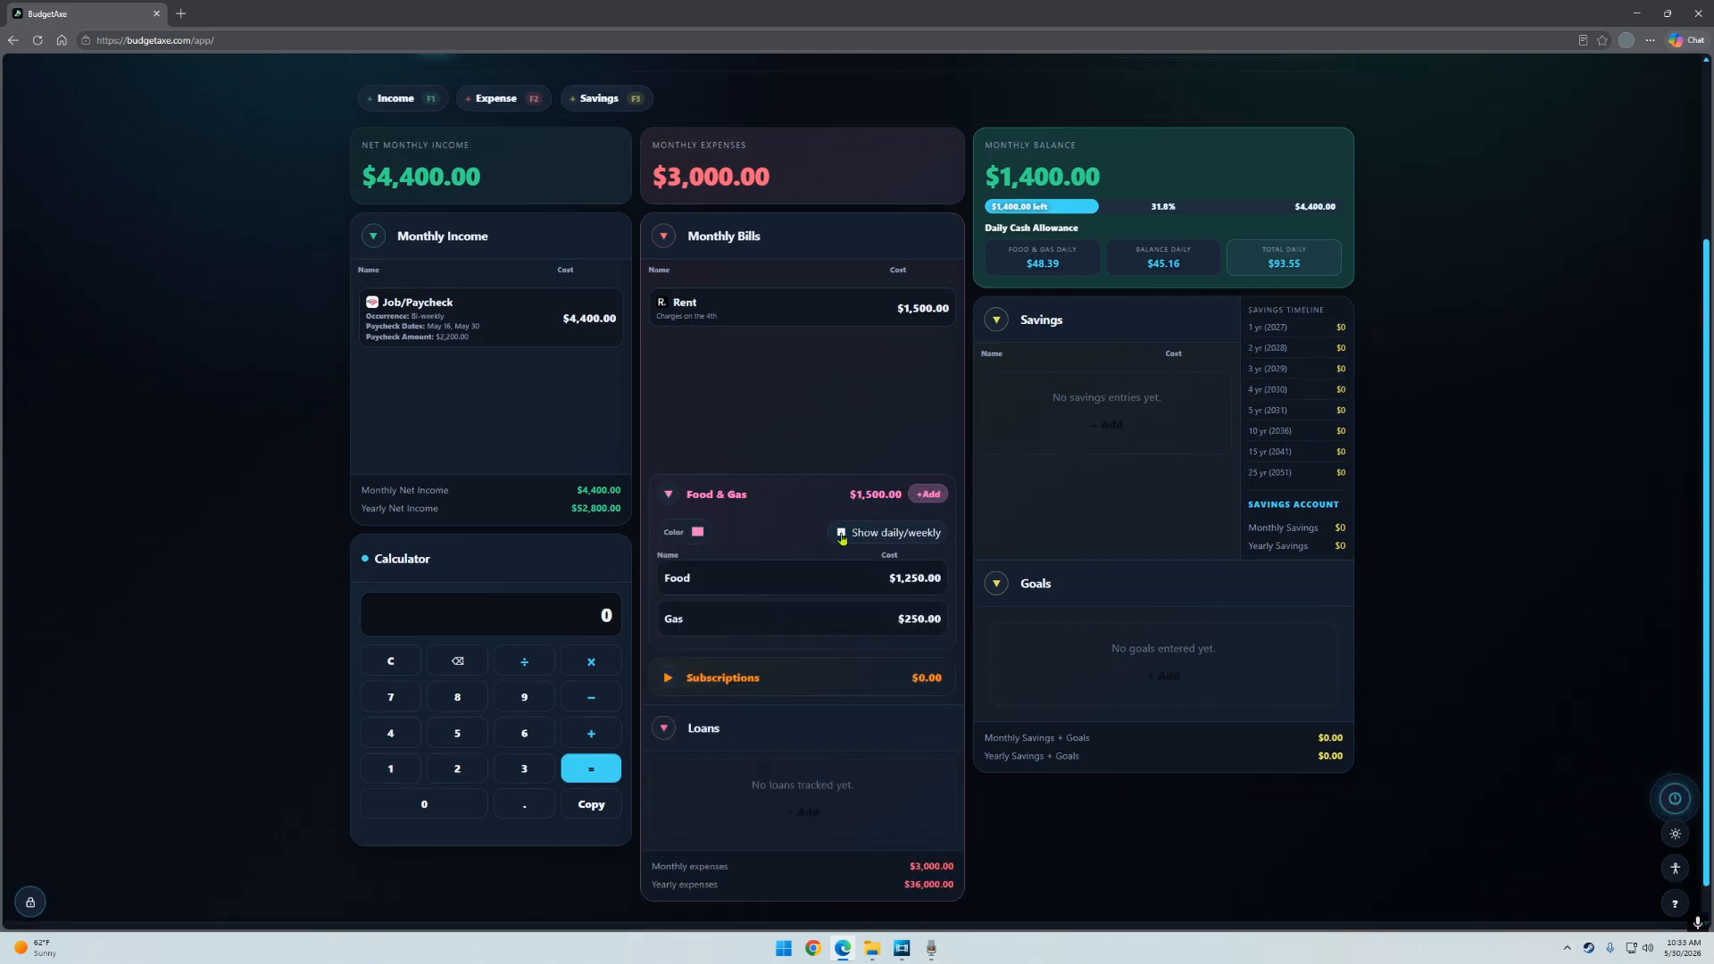
{"action": "left_click", "coordinate": [668, 494]}
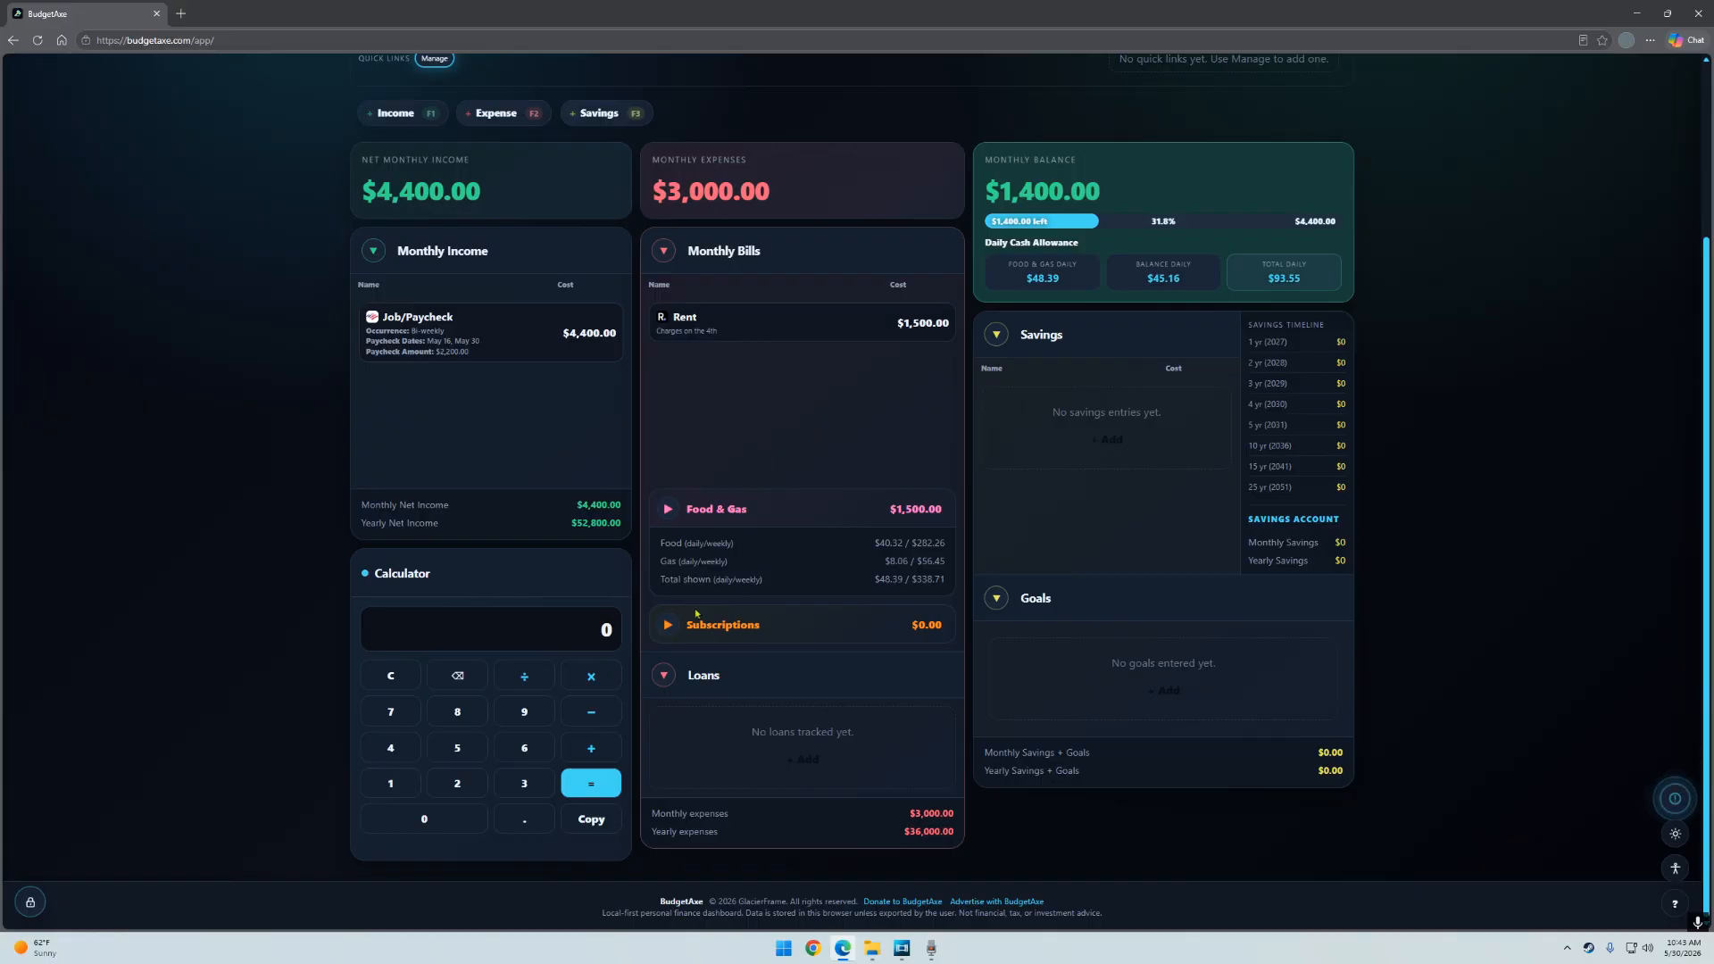
Start a new Subscriptions entry named Disney+ with an amount of 14.99.
{"action": "left_click", "coordinate": [485, 113]}
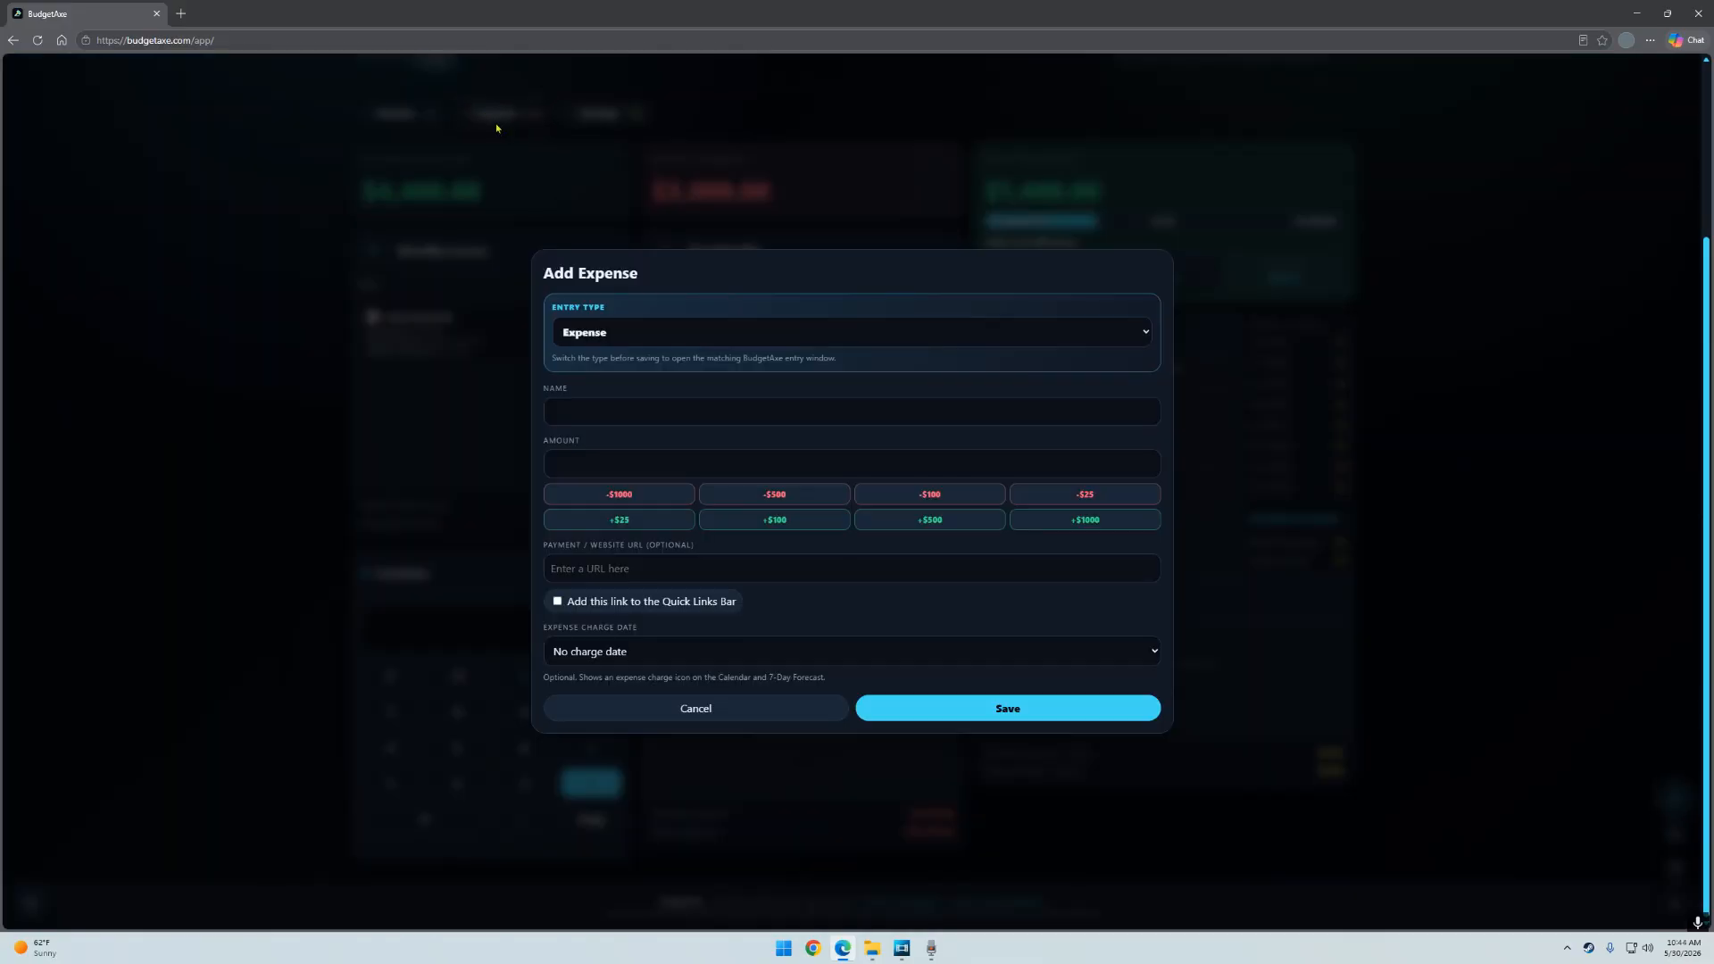
{"action": "left_click", "coordinate": [702, 340]}
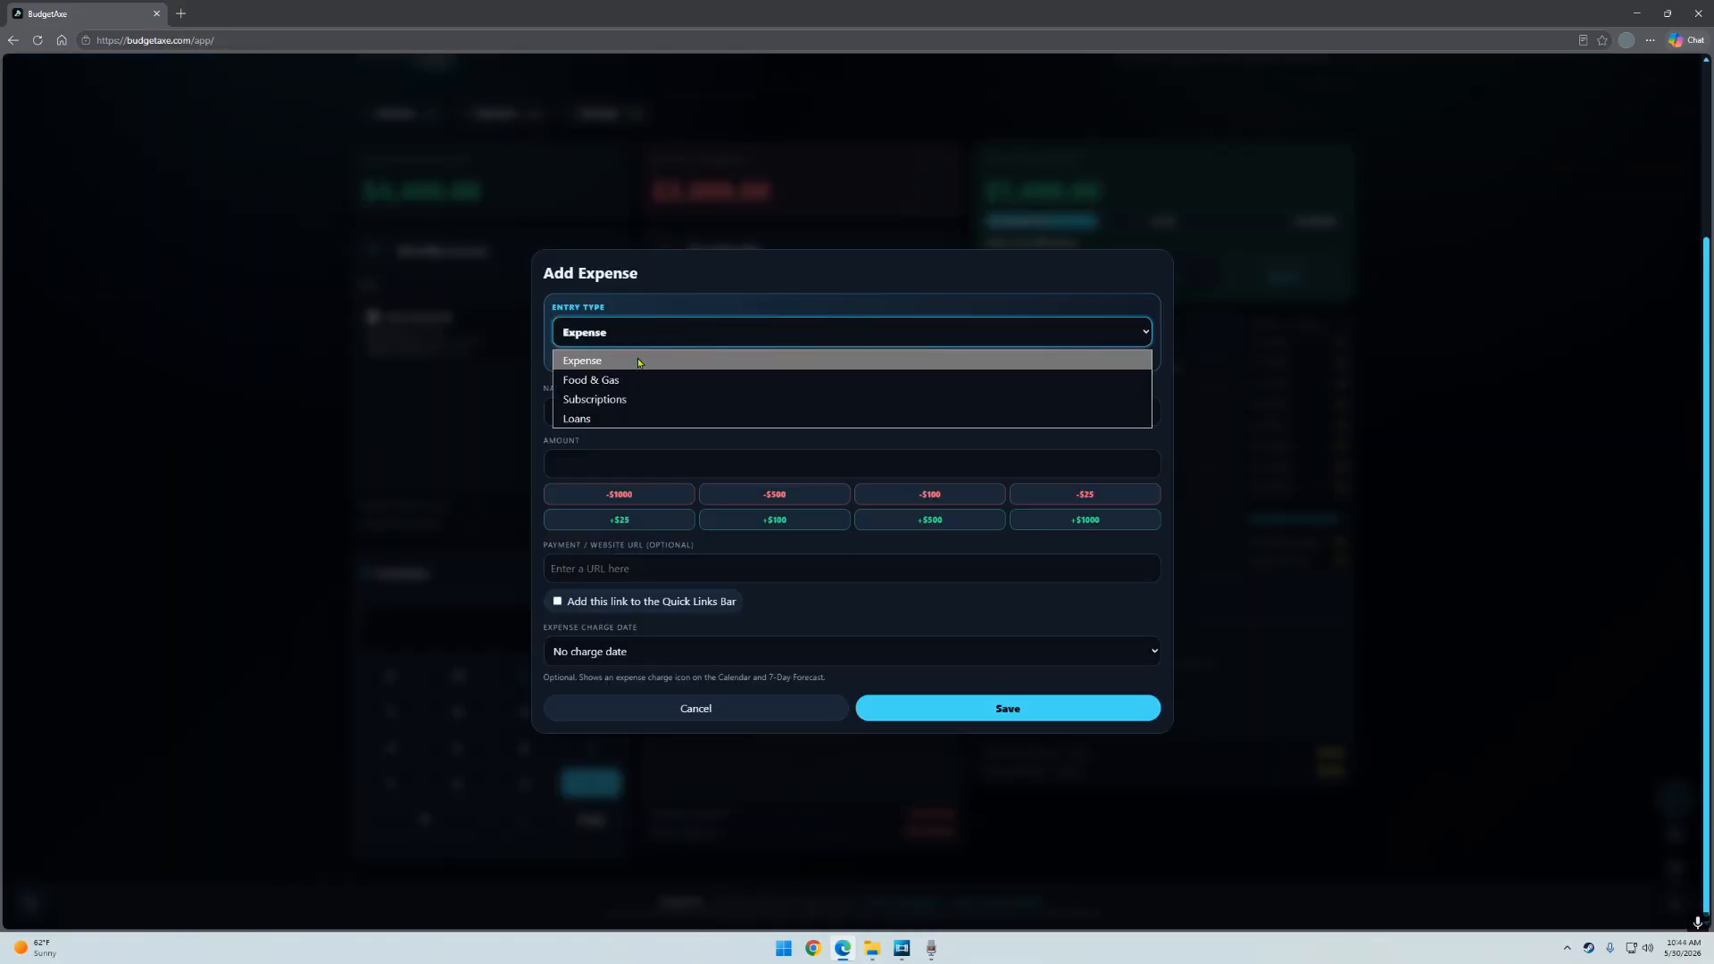
{"action": "left_click", "coordinate": [614, 399]}
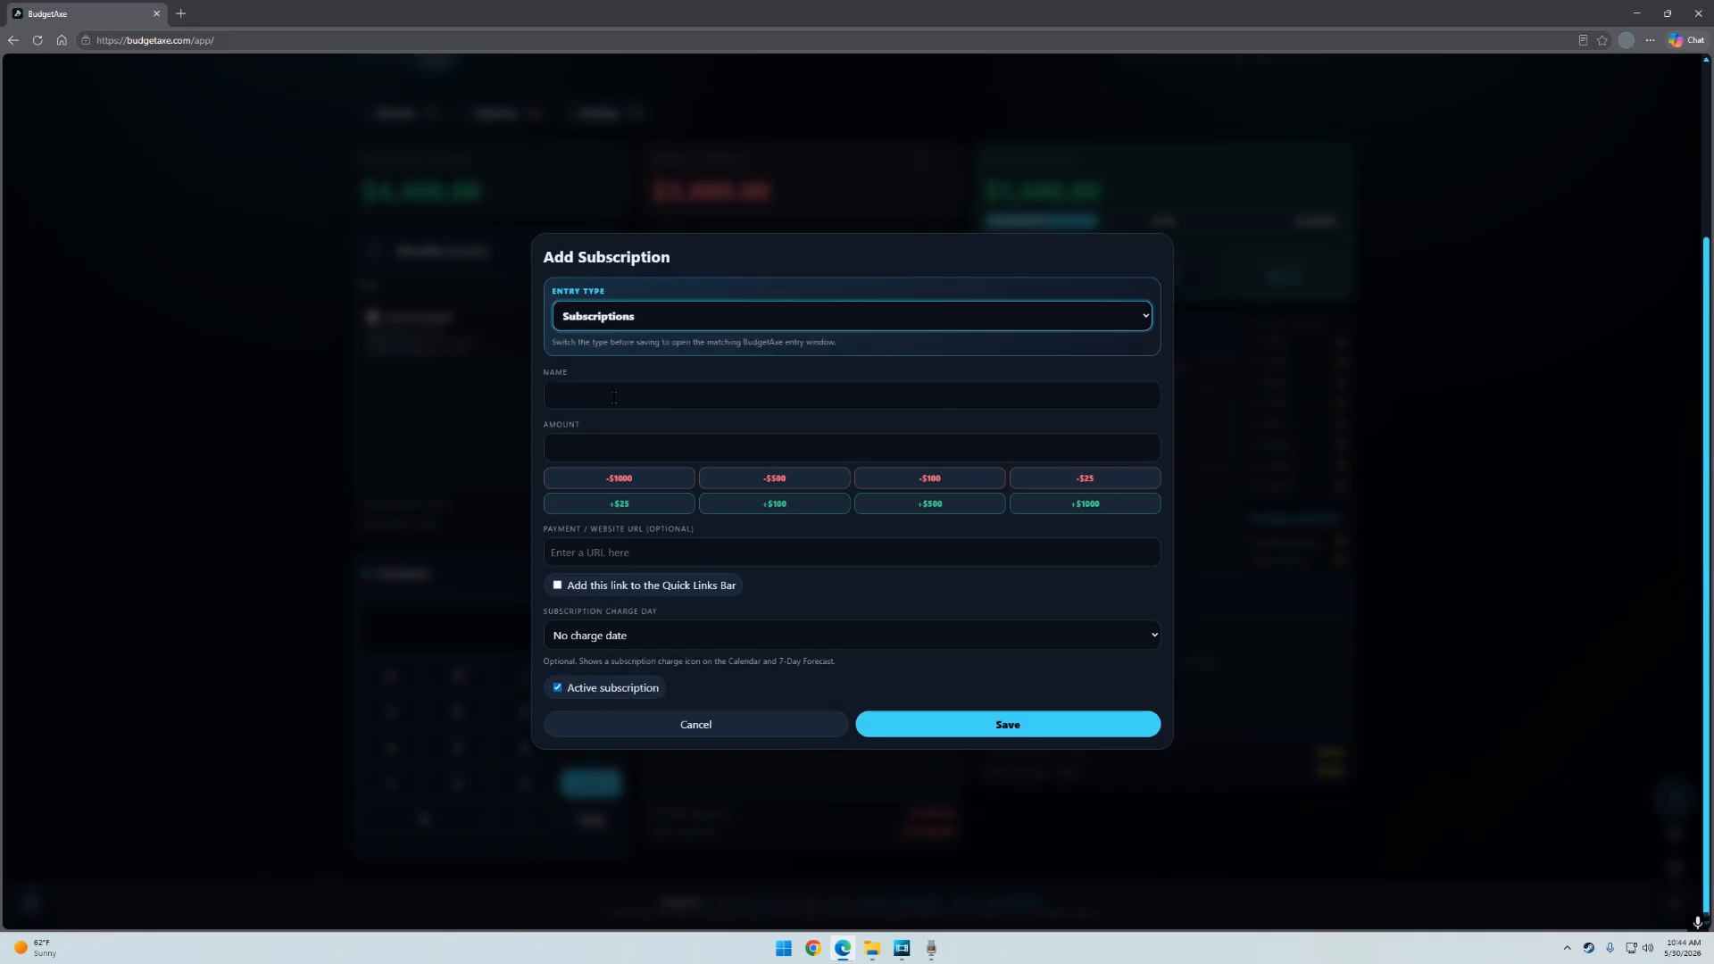
{"action": "left_click", "coordinate": [613, 397]}
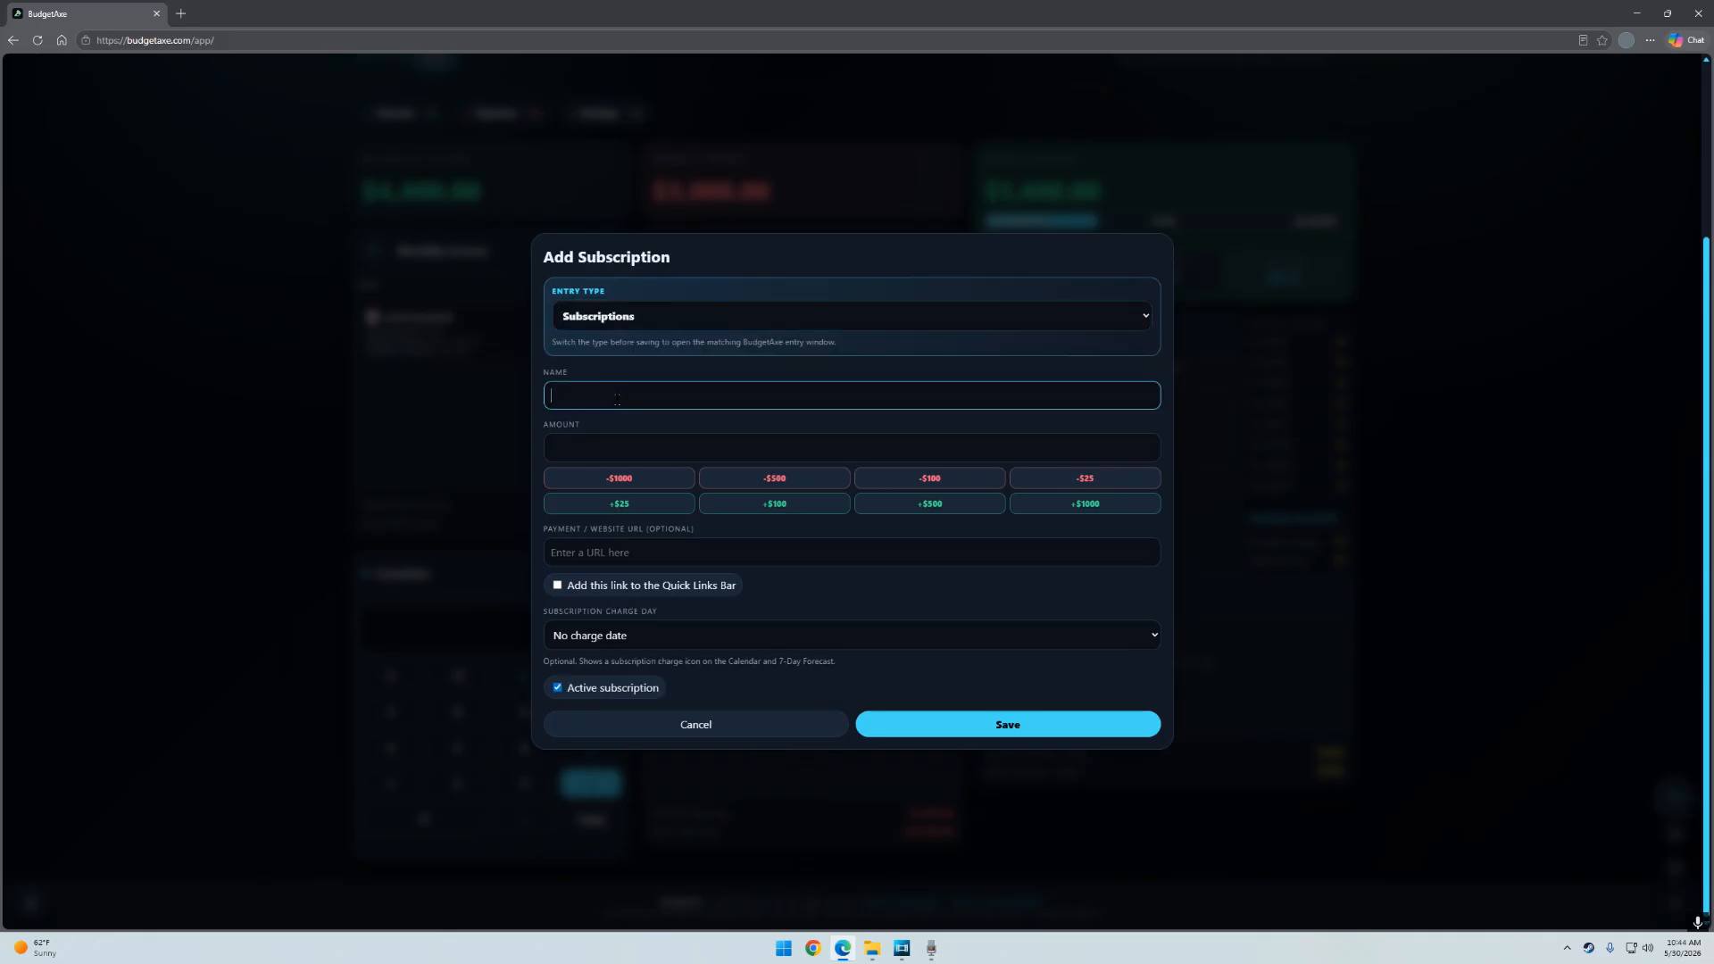
{"action": "type", "text": "Disney+"}
{"action": "key", "text": "Tab"}
{"action": "type", "text": "14.99"}
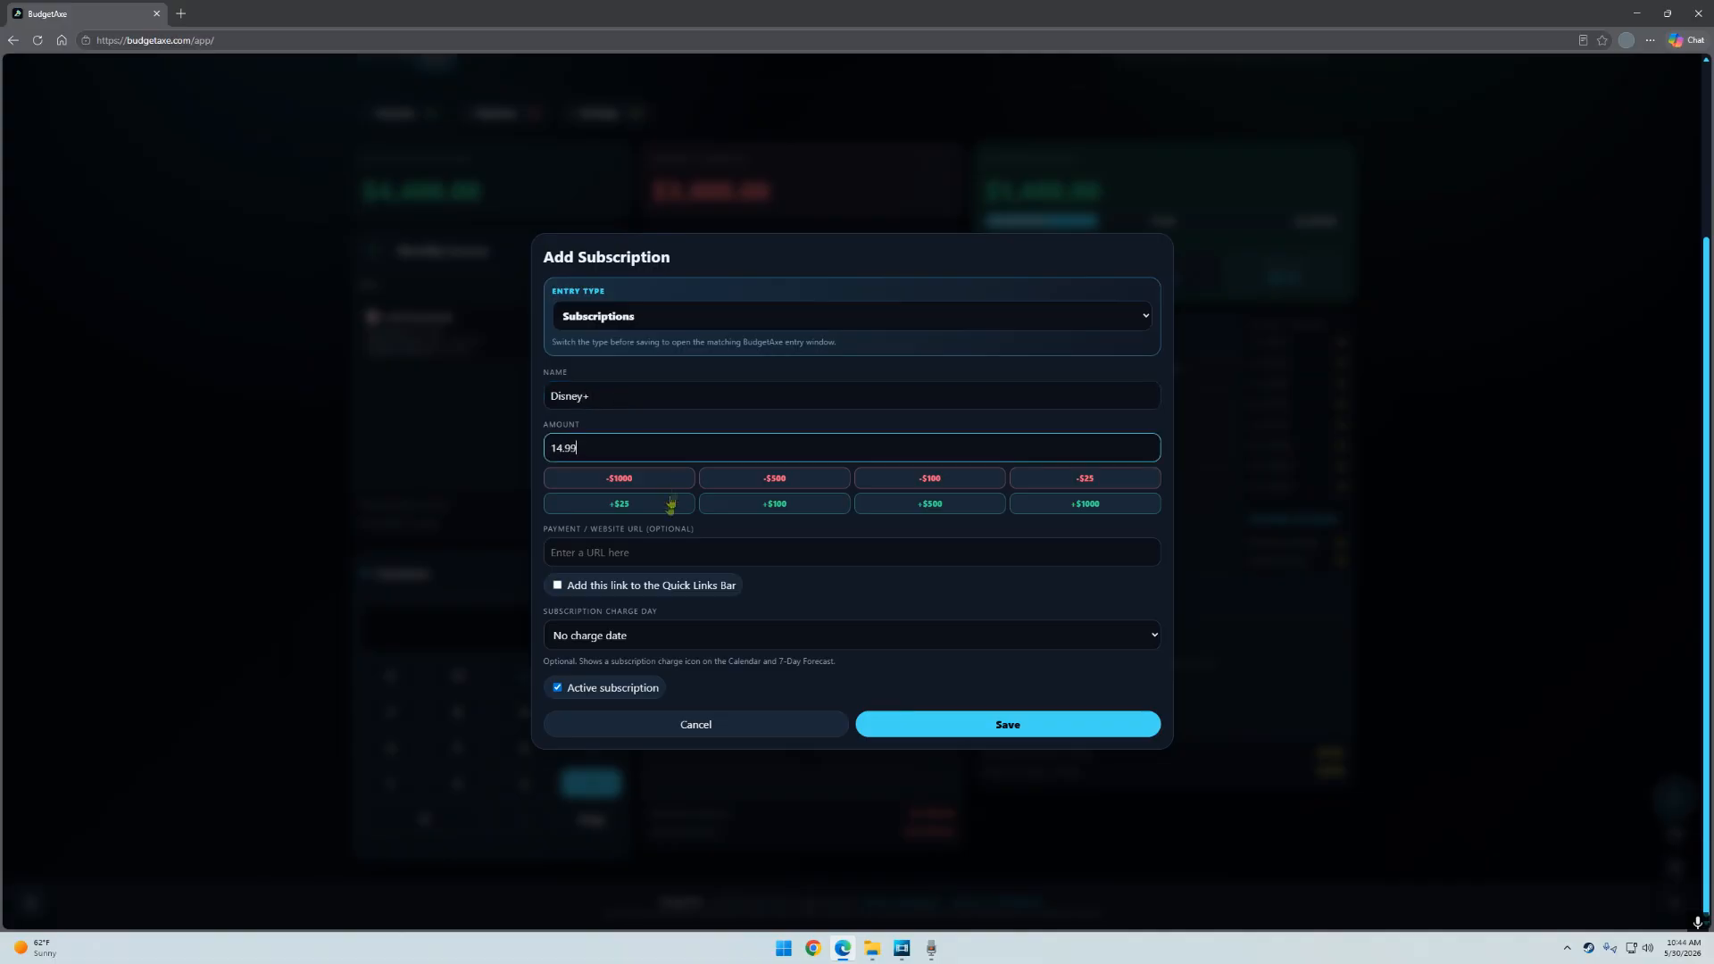
Enter disneyplus.com as the payment website, add it to the Quick Links Bar, set the charge day to the 9th, and save the subscription.
{"action": "left_click", "coordinate": [652, 549]}
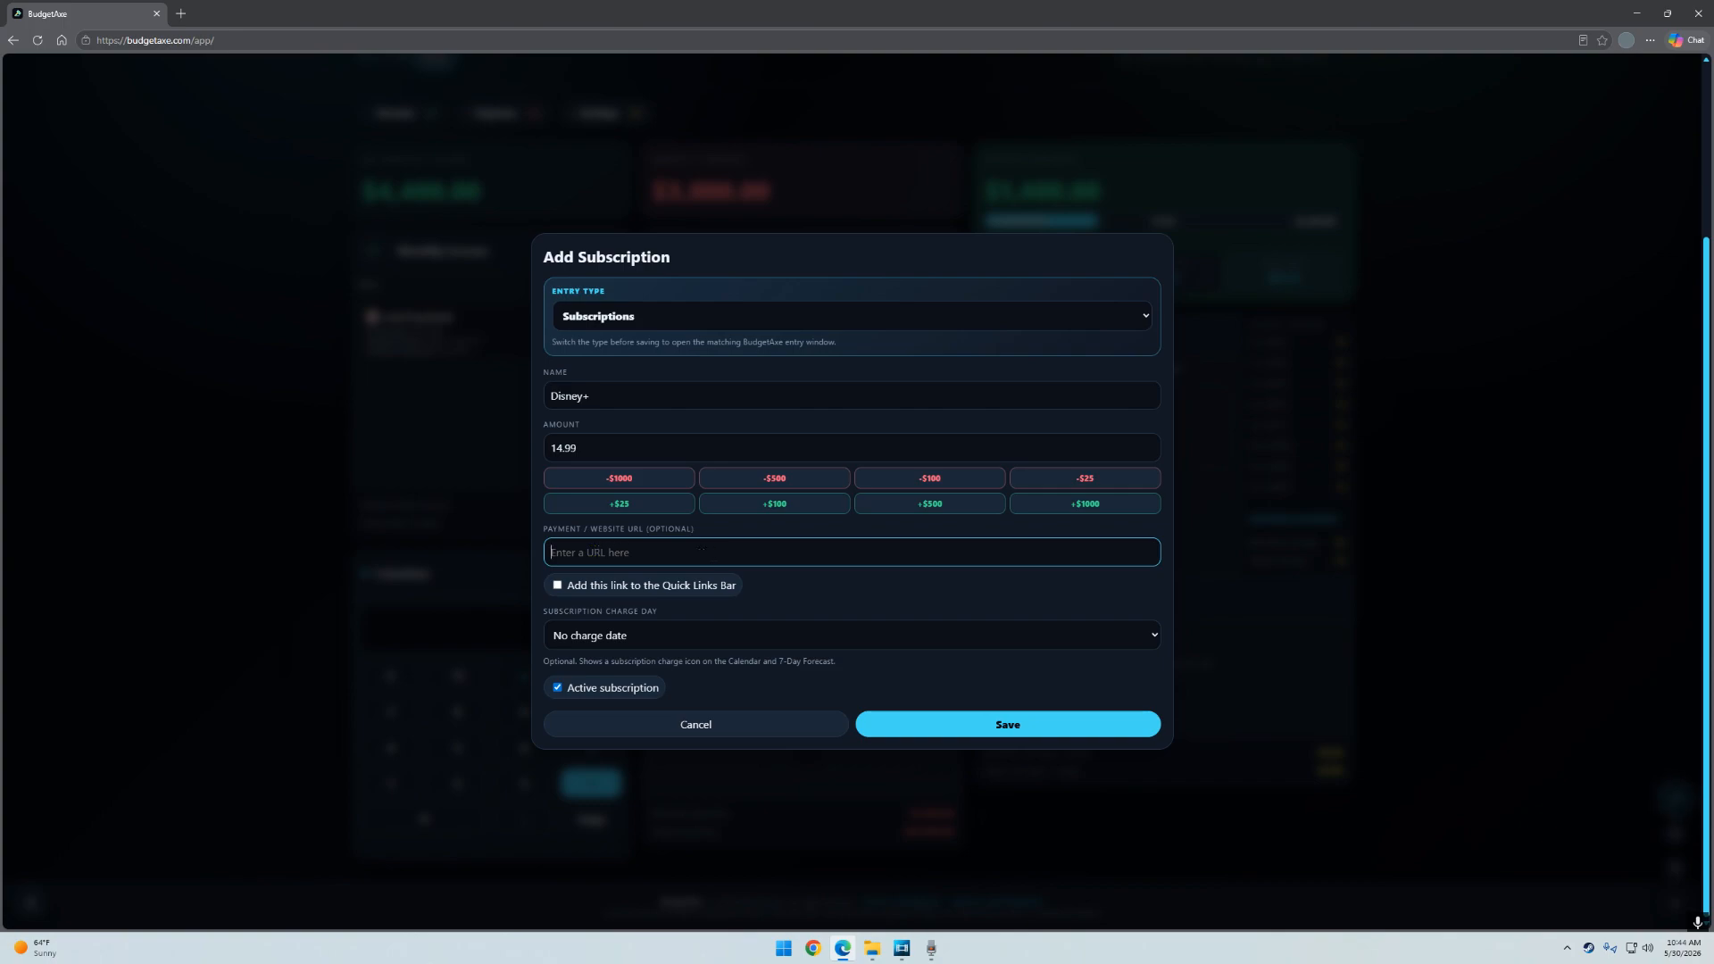
{"action": "type", "text": "disneyplus.com"}
{"action": "left_click", "coordinate": [558, 586]}
{"action": "left_click", "coordinate": [558, 586]}
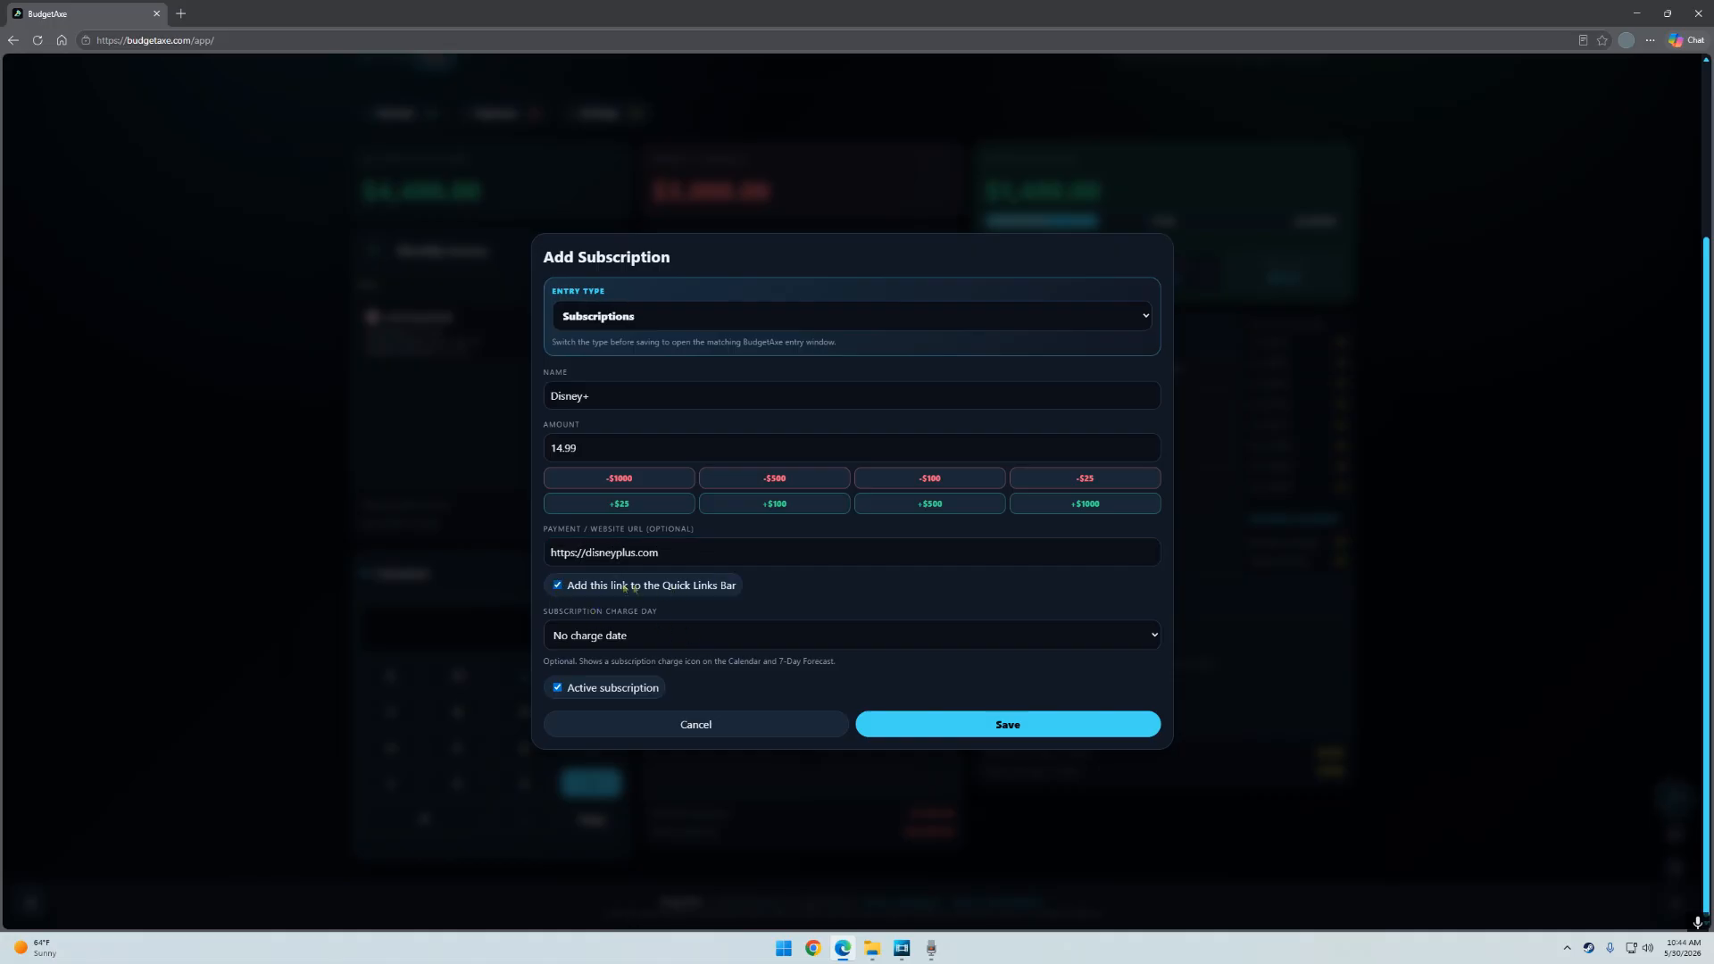
{"action": "left_click", "coordinate": [710, 643]}
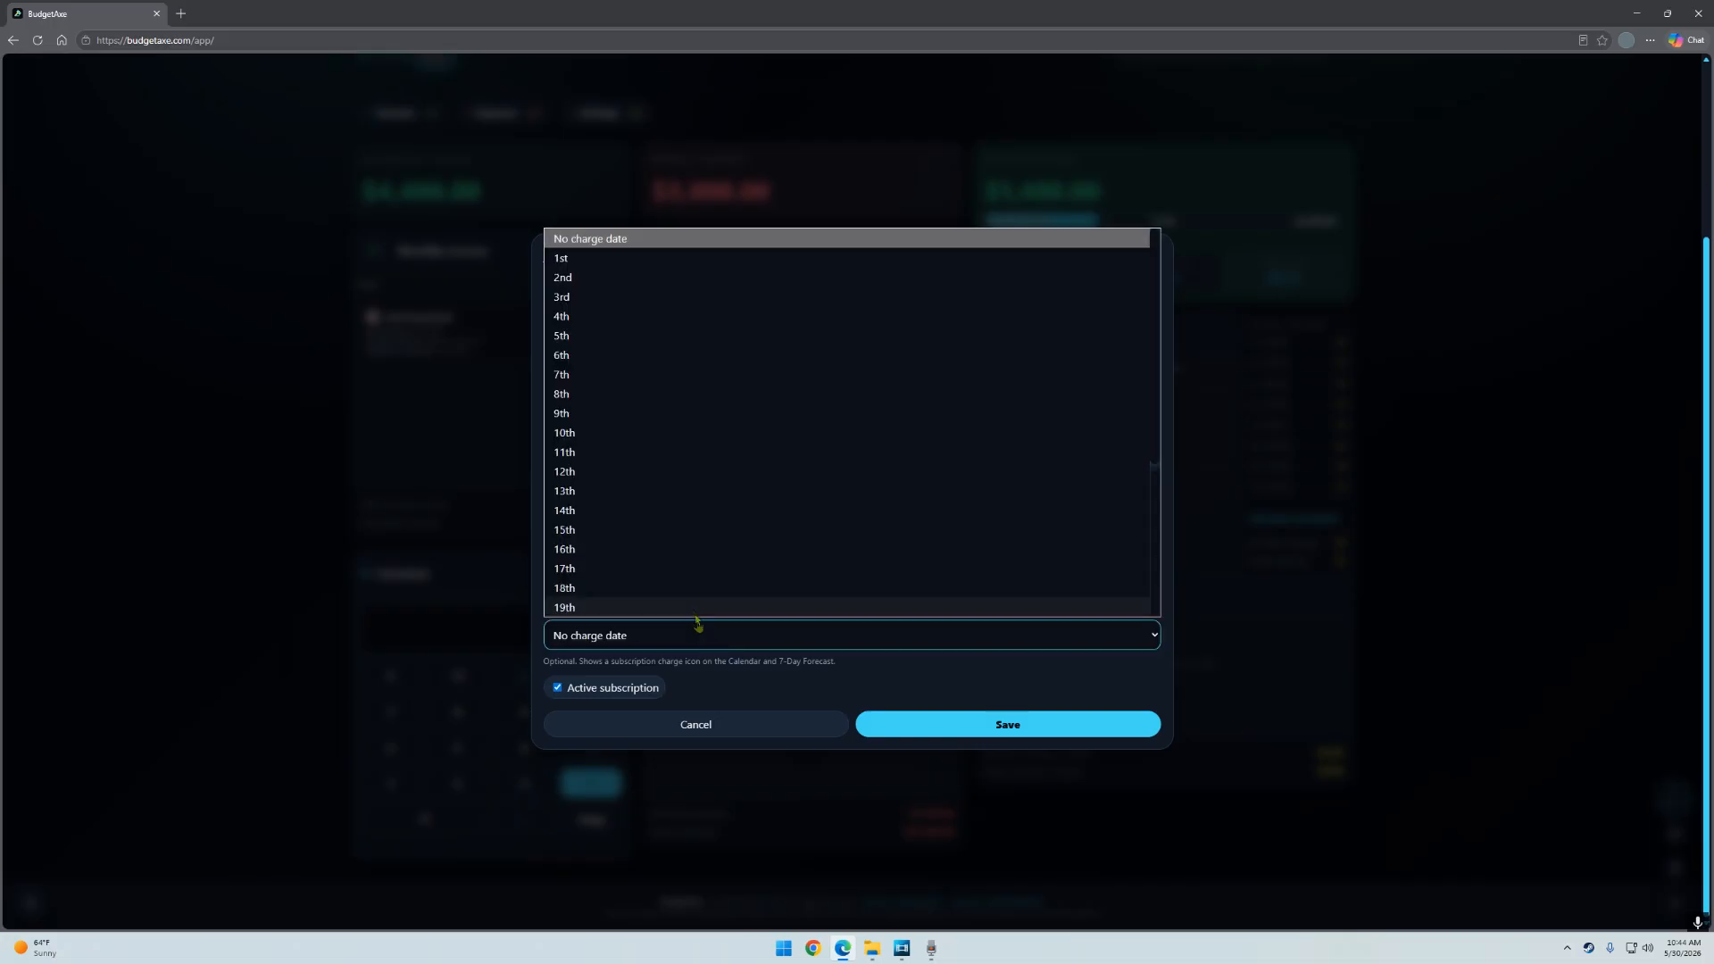
{"action": "left_click", "coordinate": [622, 415]}
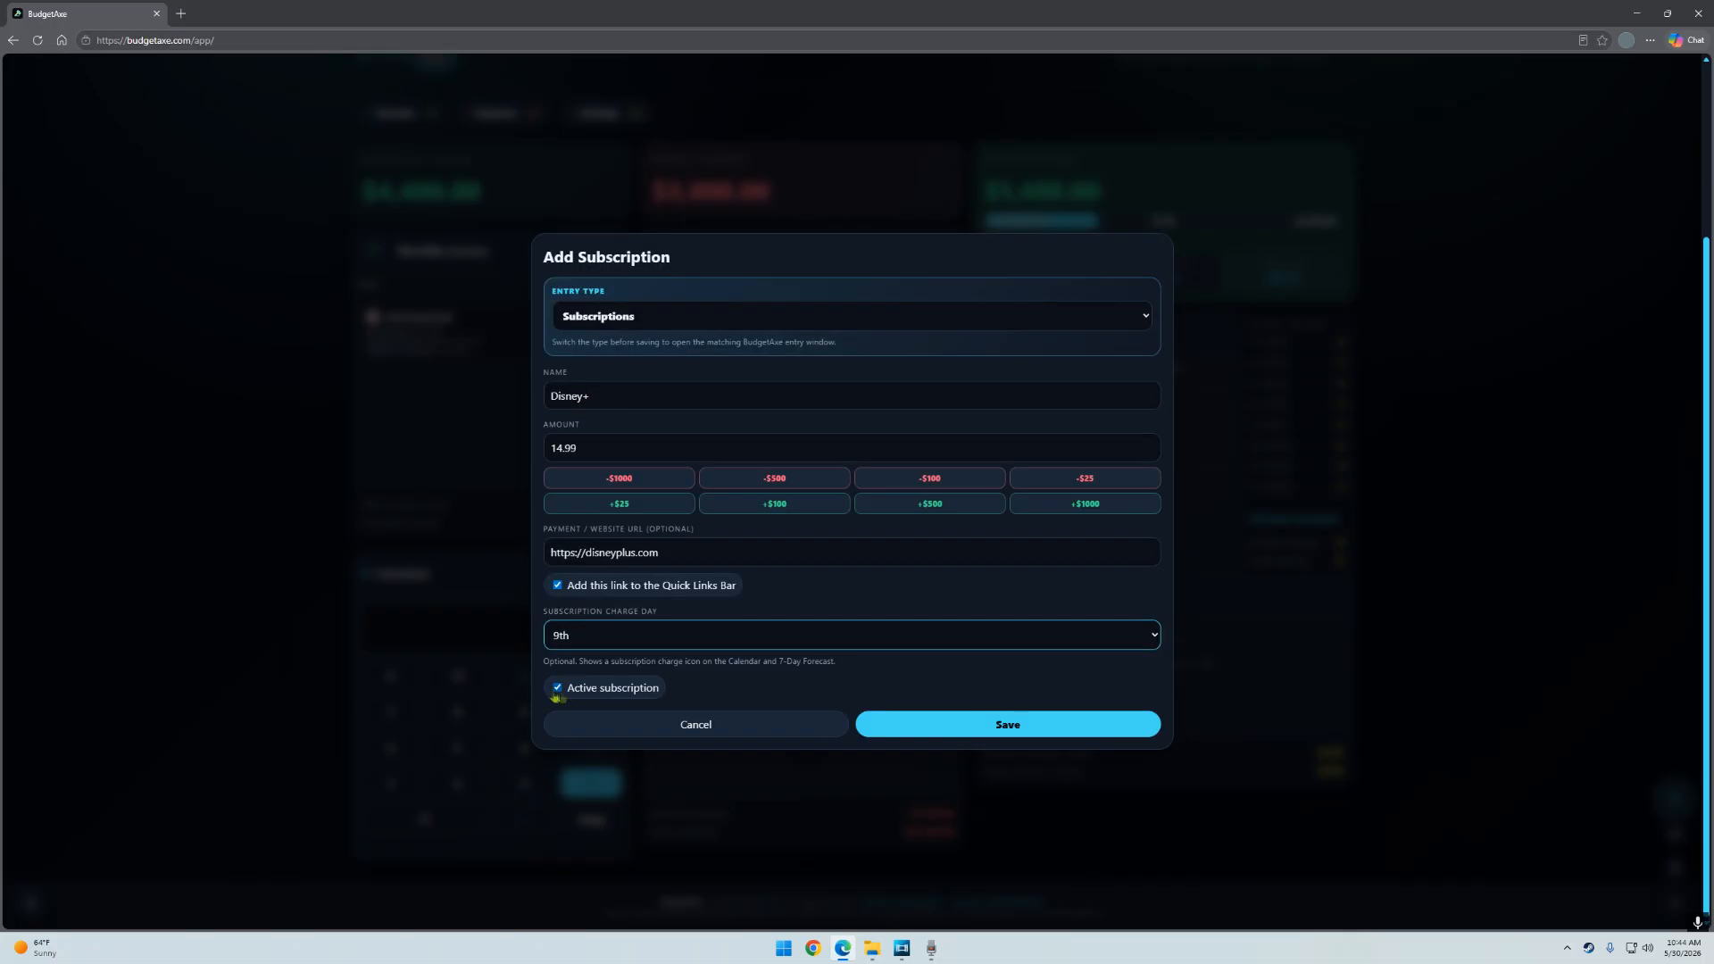
{"action": "left_click", "coordinate": [885, 732]}
{"action": "left_click", "coordinate": [1036, 734]}
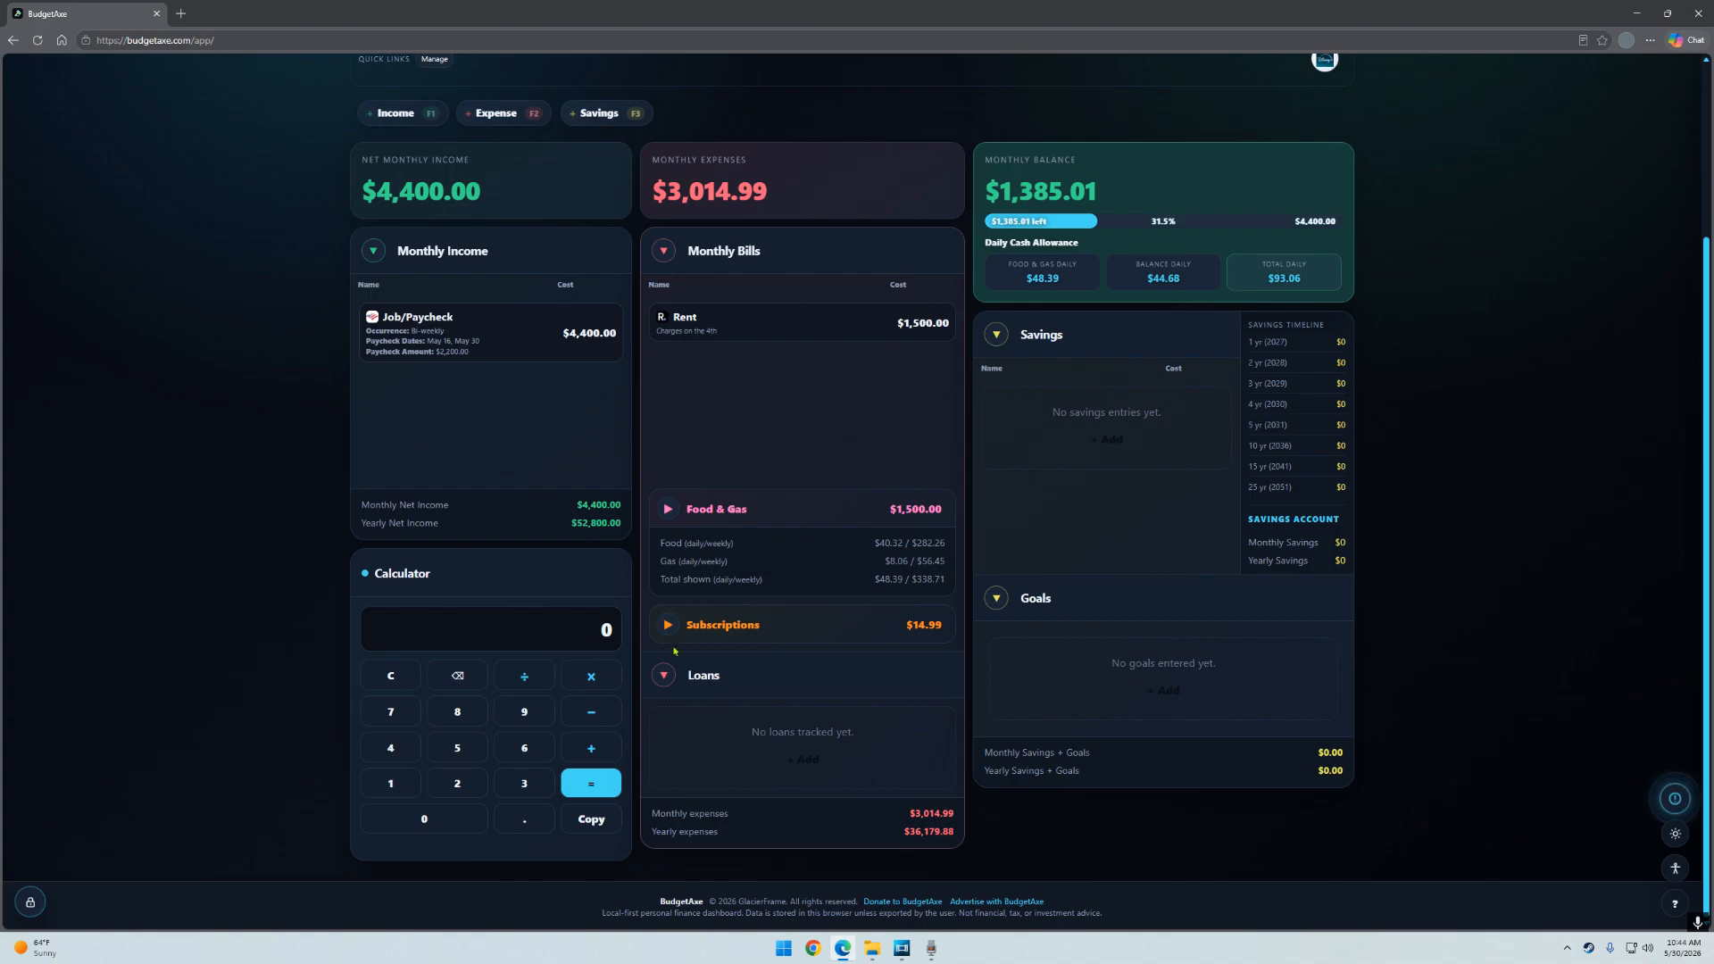
Expand the Subscriptions group, open the Disney+ entry's linked website, and return to the budget.
{"action": "left_click", "coordinate": [668, 625]}
{"action": "scroll", "coordinate": [719, 554], "scroll_direction": "down", "scroll_amount": 1}
{"action": "mouse_move", "coordinate": [688, 624]}
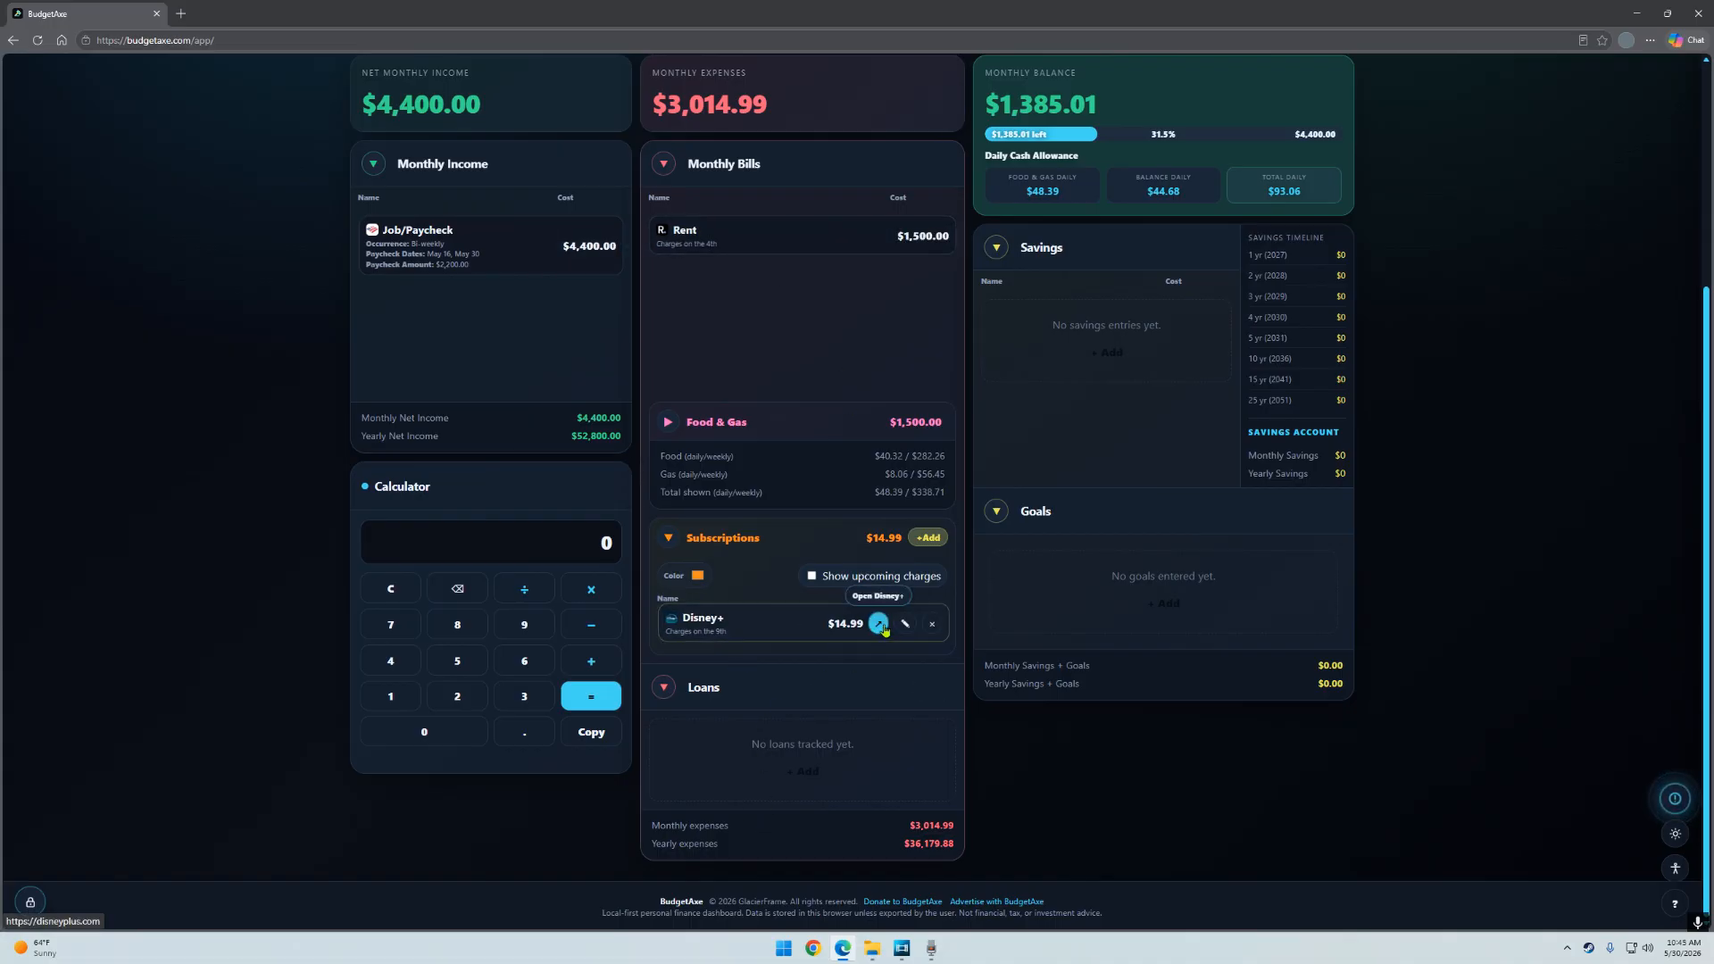
{"action": "left_click", "coordinate": [880, 624]}
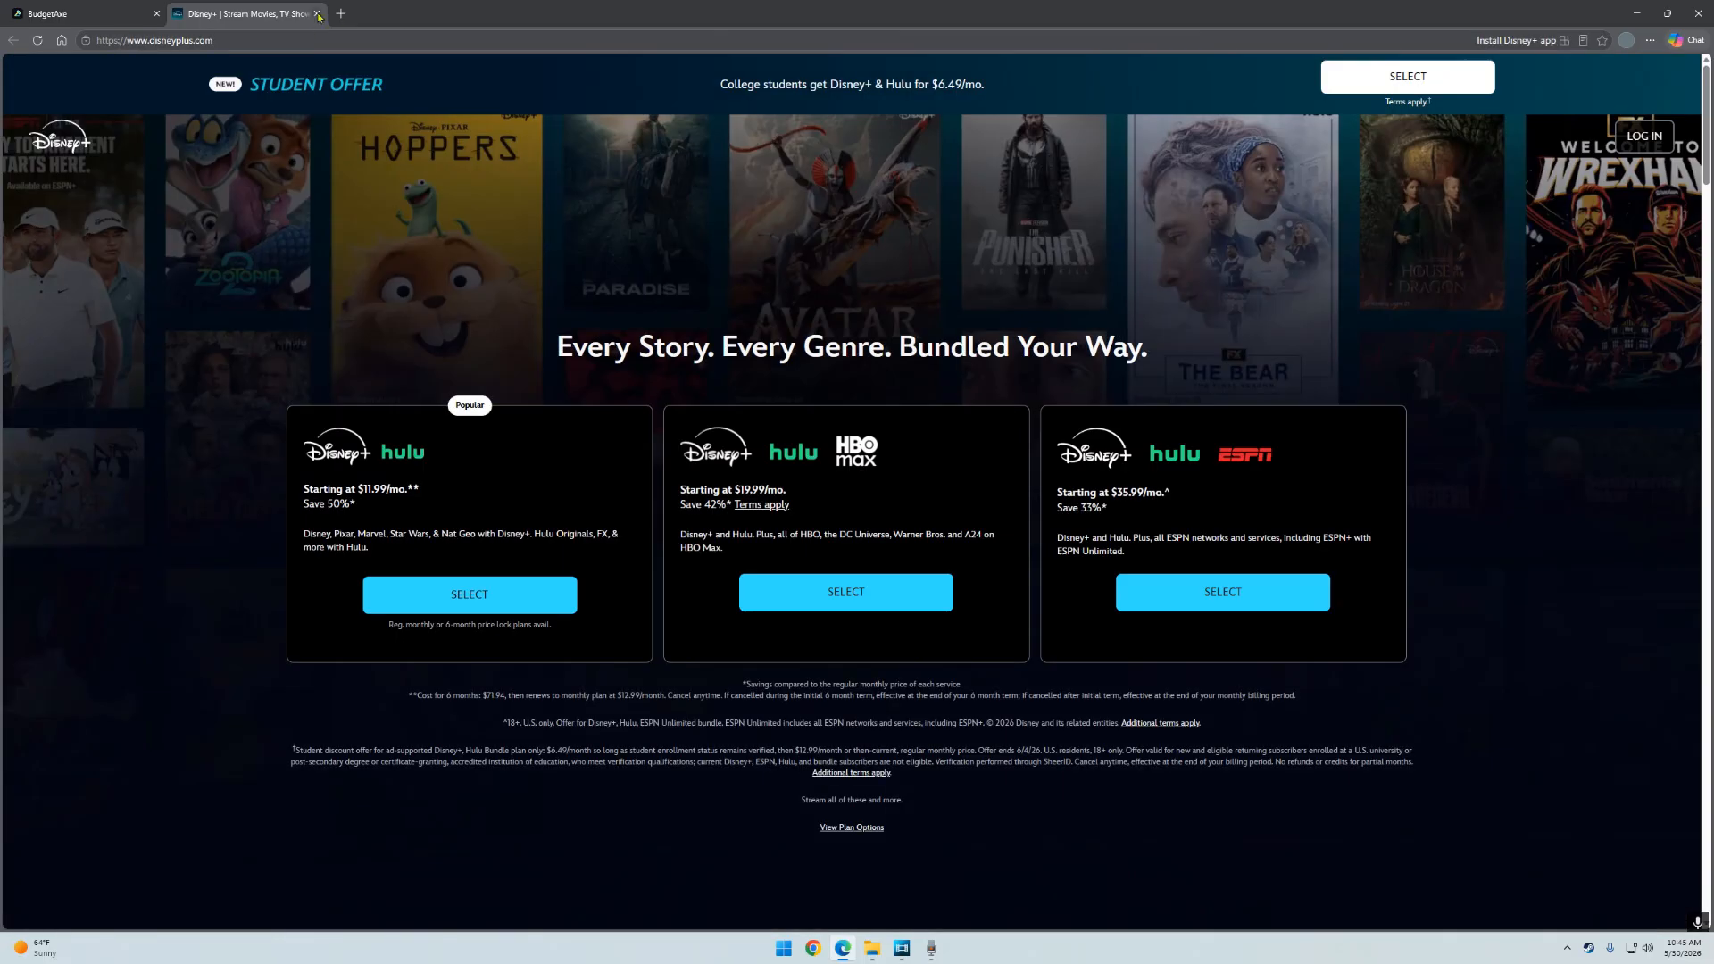
{"action": "left_click", "coordinate": [317, 15]}
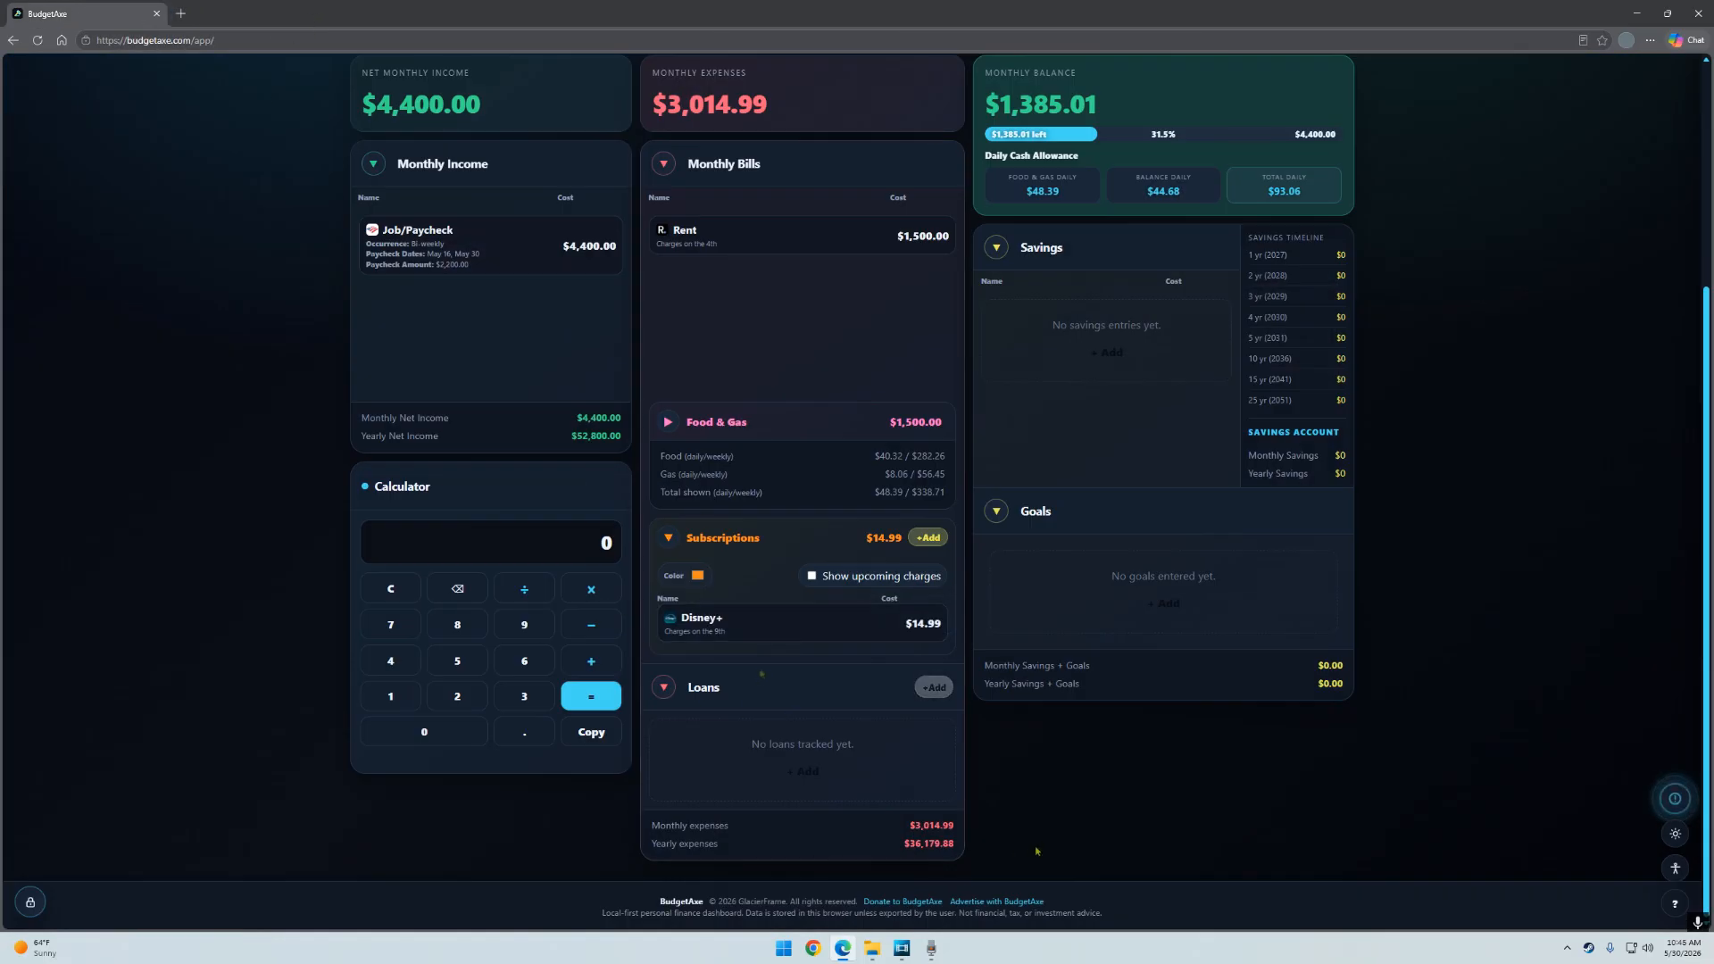
Open the monthly calendar, check the Disney+ charge on the 9th alongside the other dated entries, and close it.
{"action": "scroll", "coordinate": [926, 835], "scroll_direction": "up", "scroll_amount": 2}
{"action": "scroll", "coordinate": [884, 388], "scroll_direction": "up", "scroll_amount": 2}
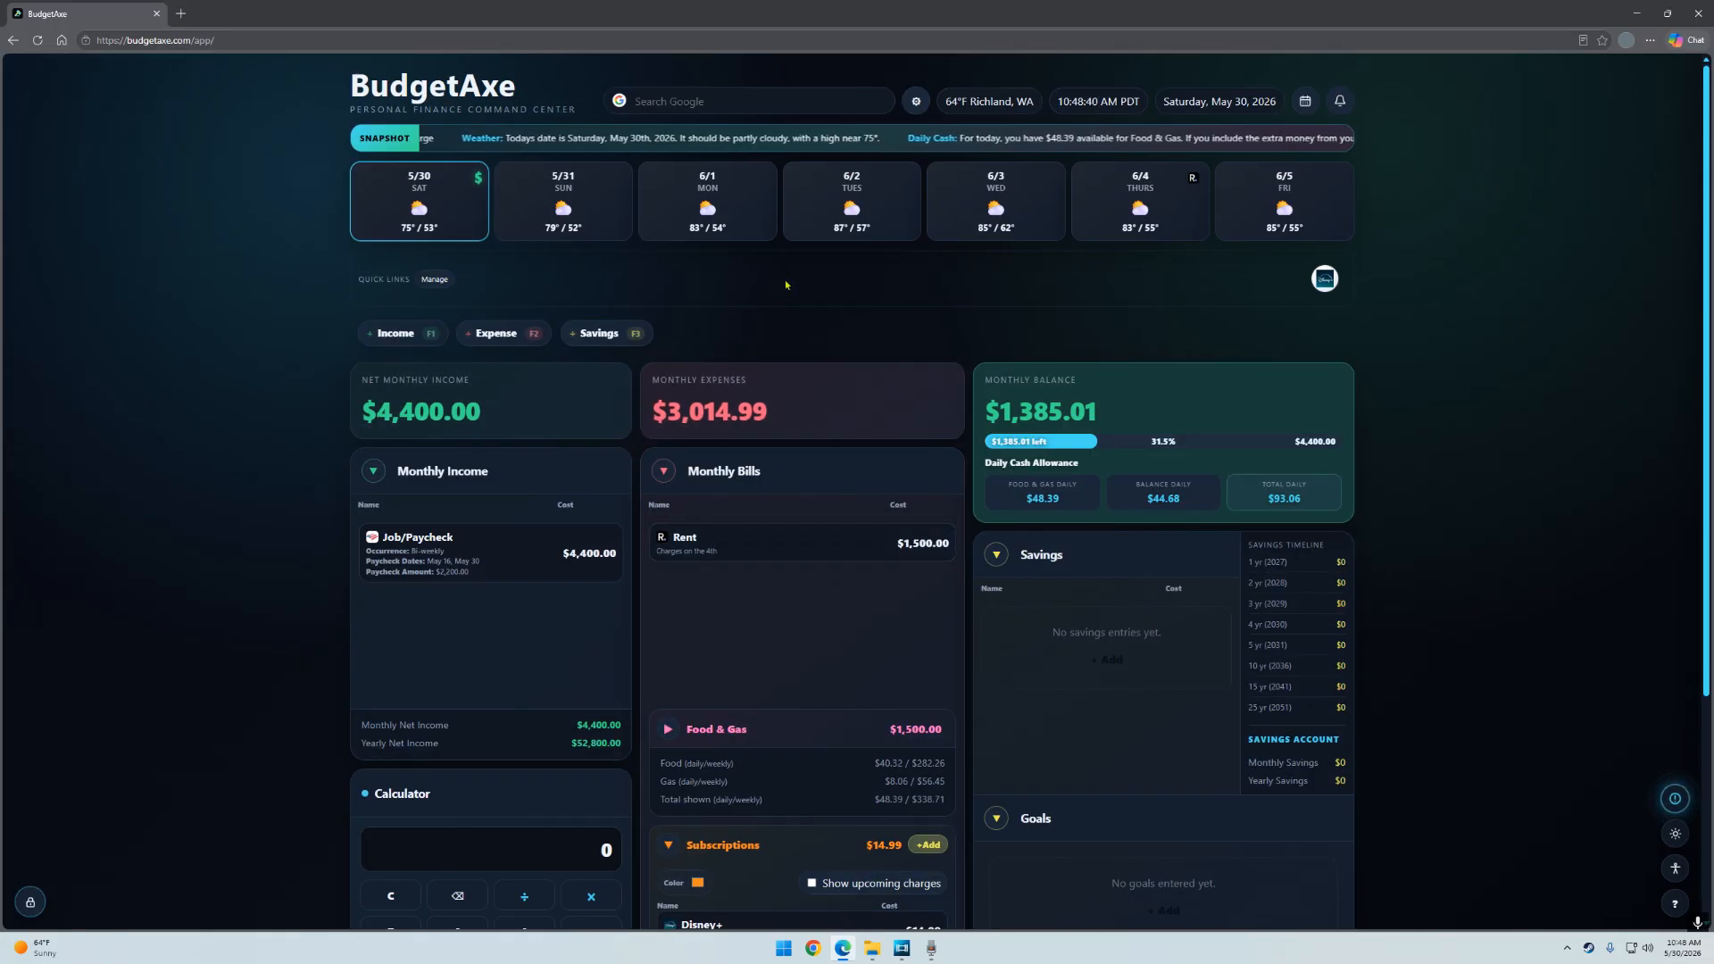
{"action": "scroll", "coordinate": [729, 373], "scroll_direction": "down", "scroll_amount": 3}
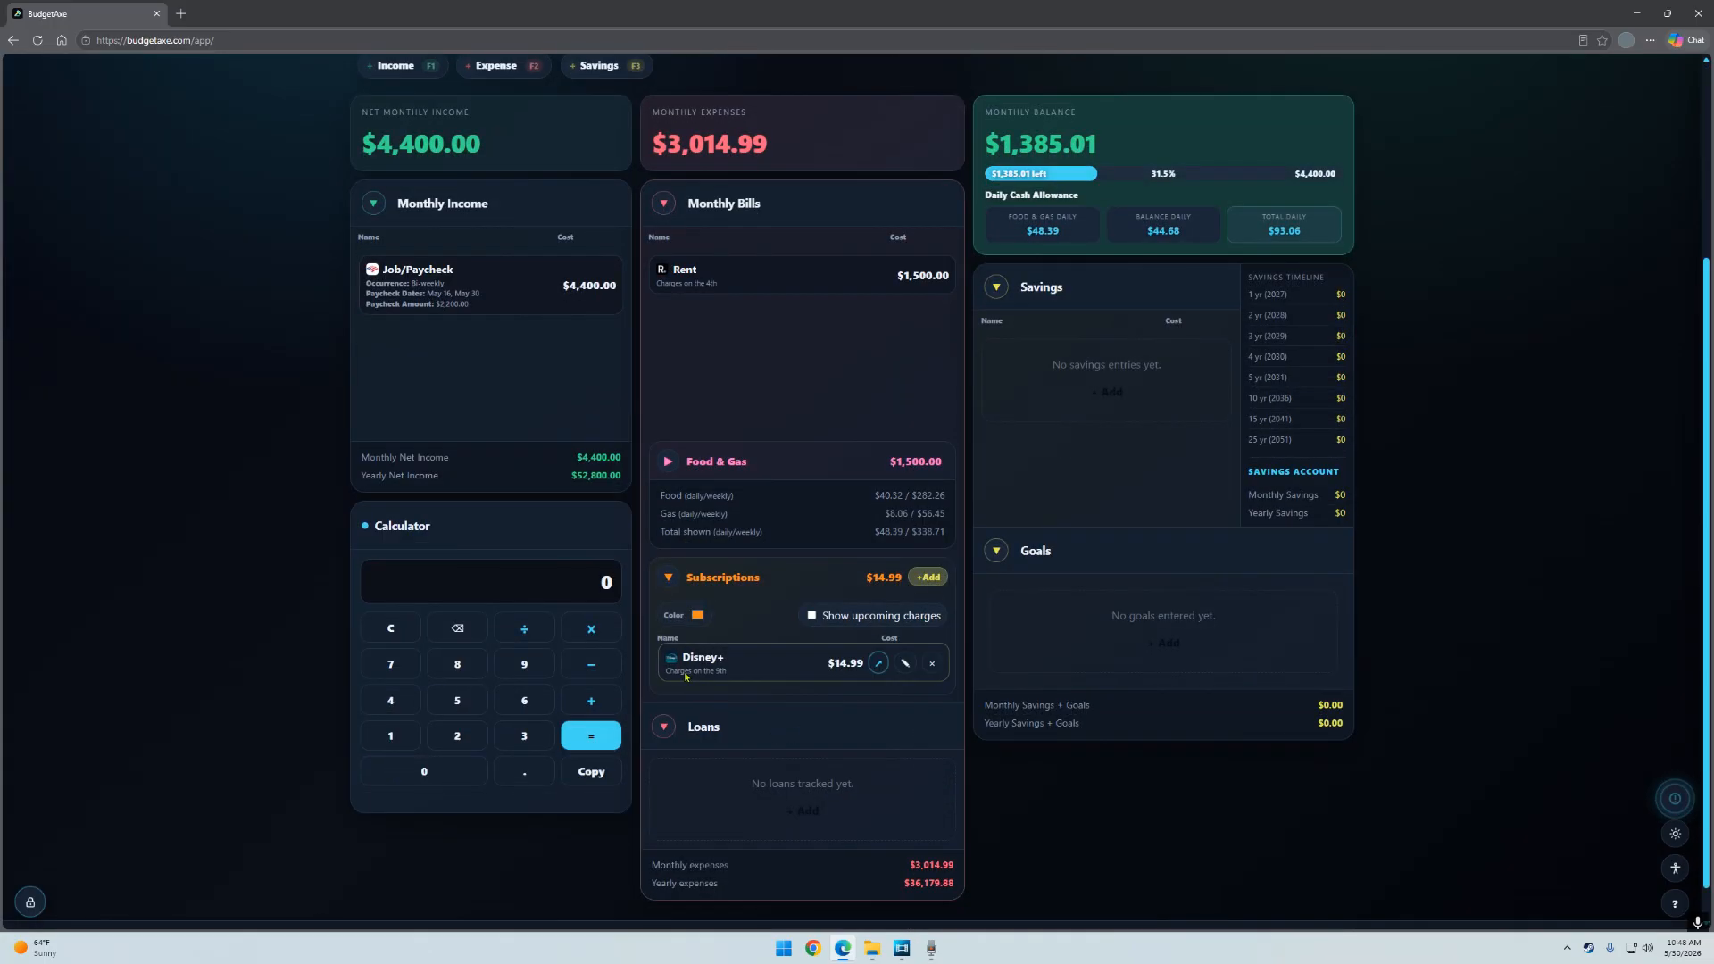
{"action": "scroll", "coordinate": [718, 675], "scroll_direction": "up", "scroll_amount": 3}
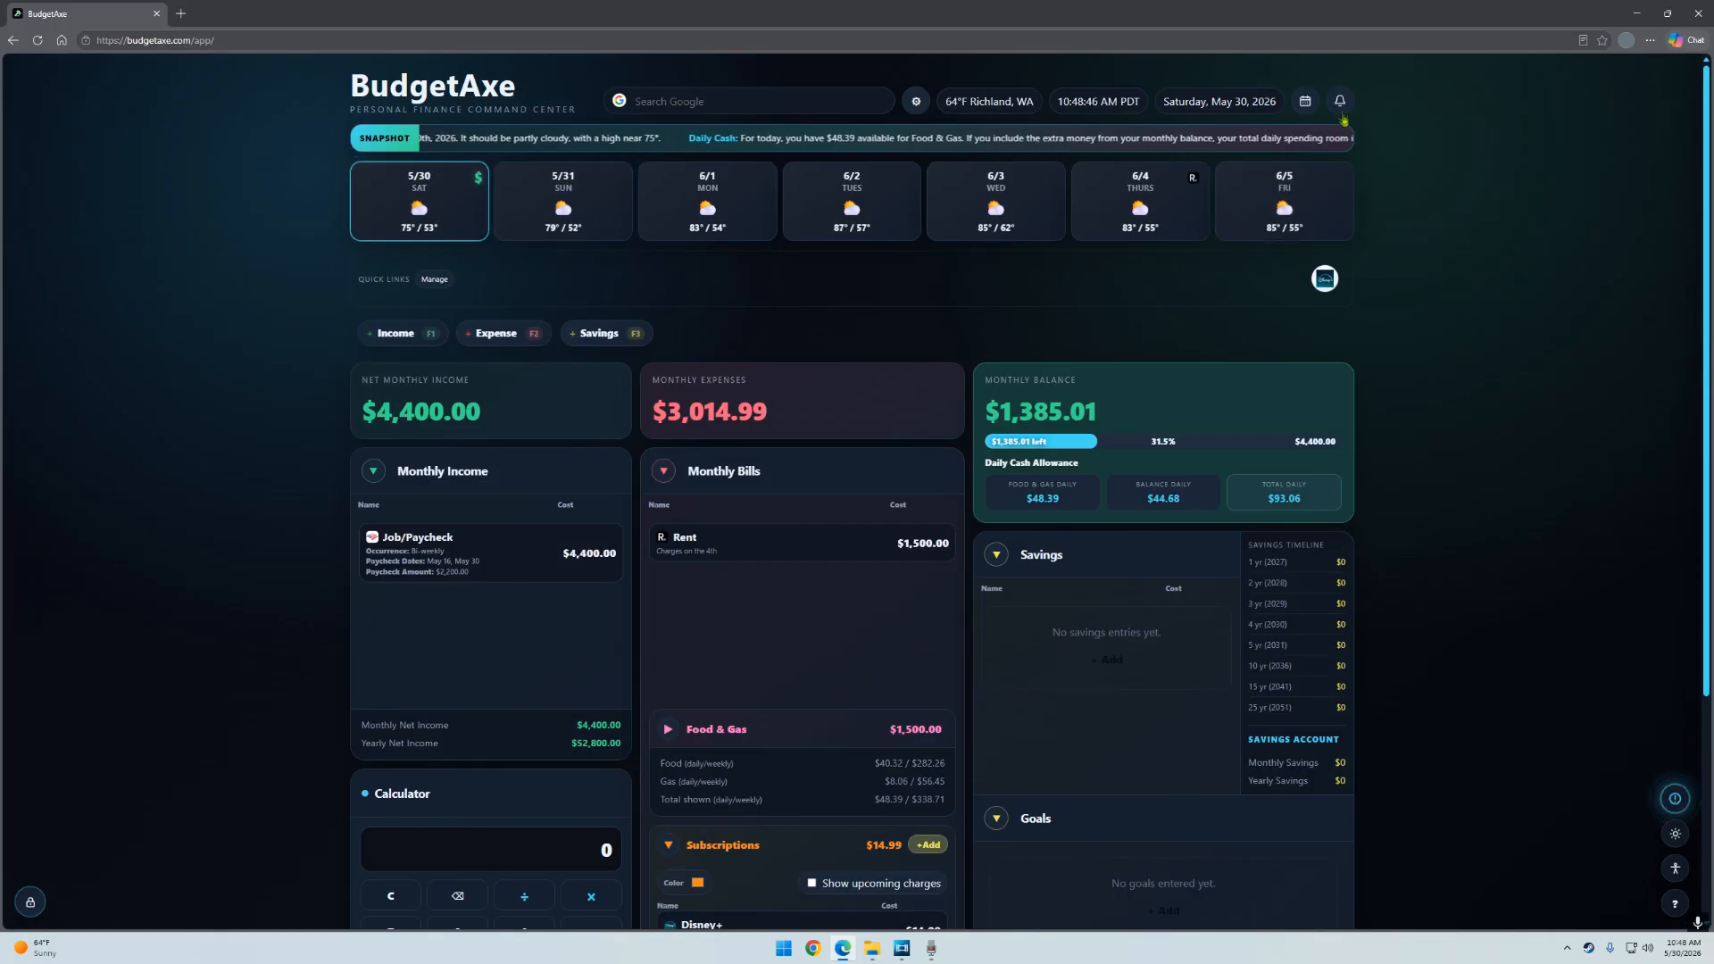
{"action": "left_click", "coordinate": [1303, 103]}
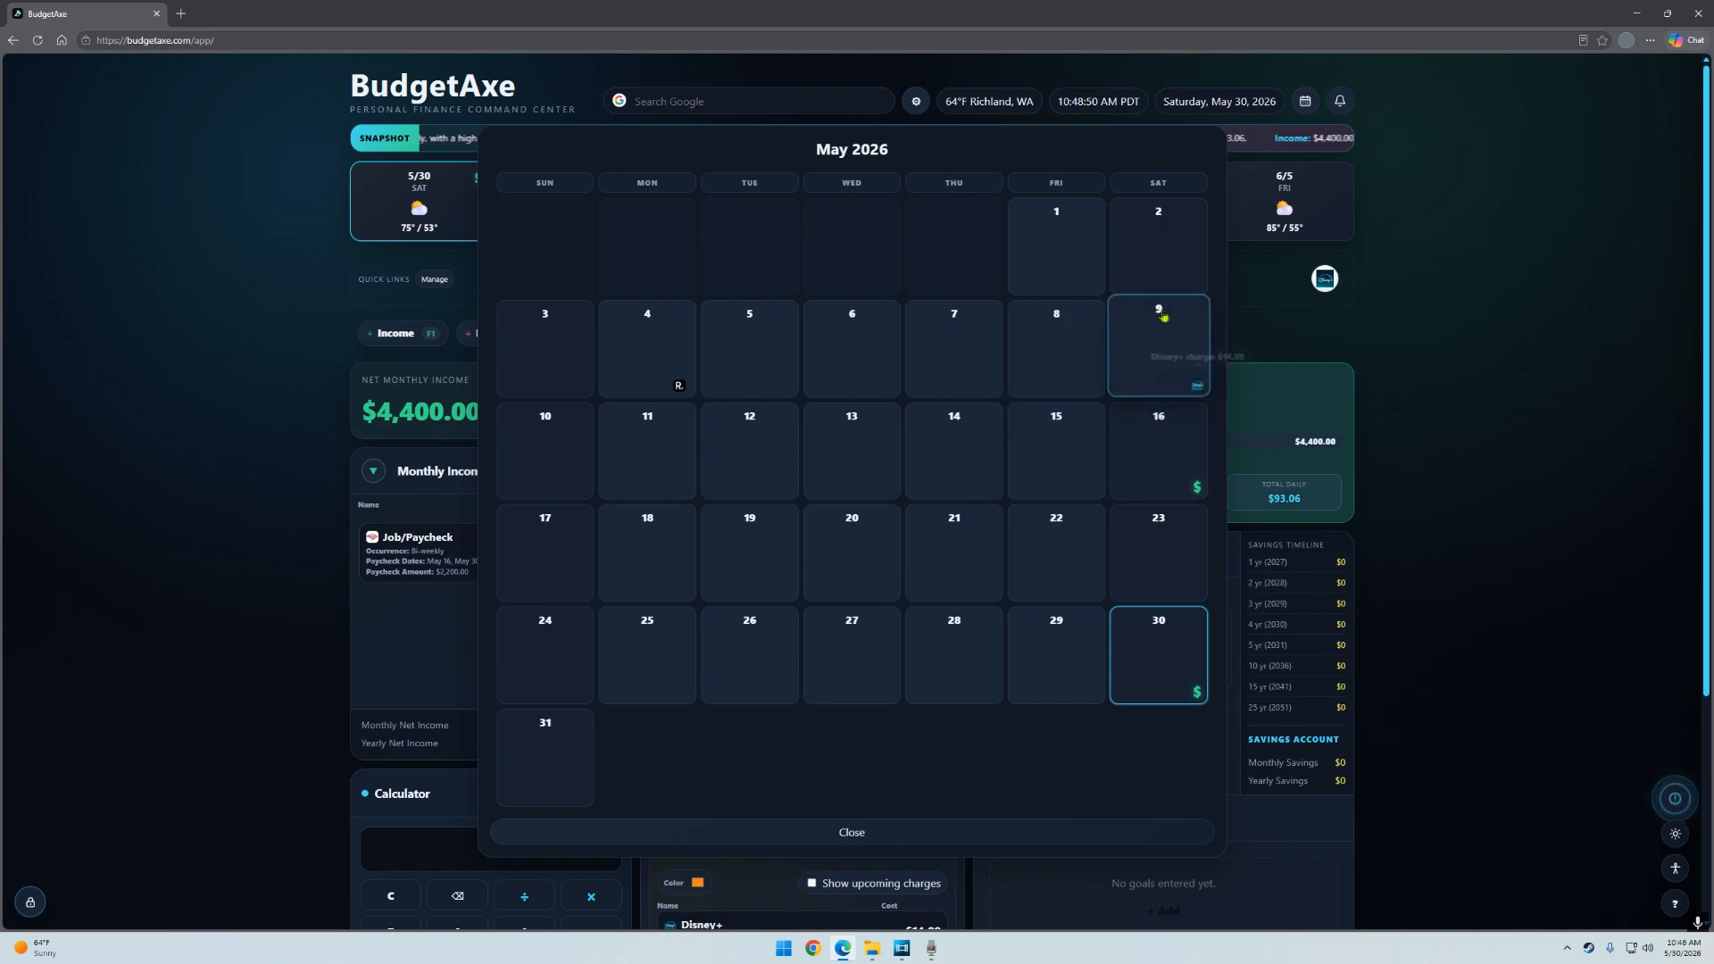
{"action": "mouse_move", "coordinate": [1198, 391]}
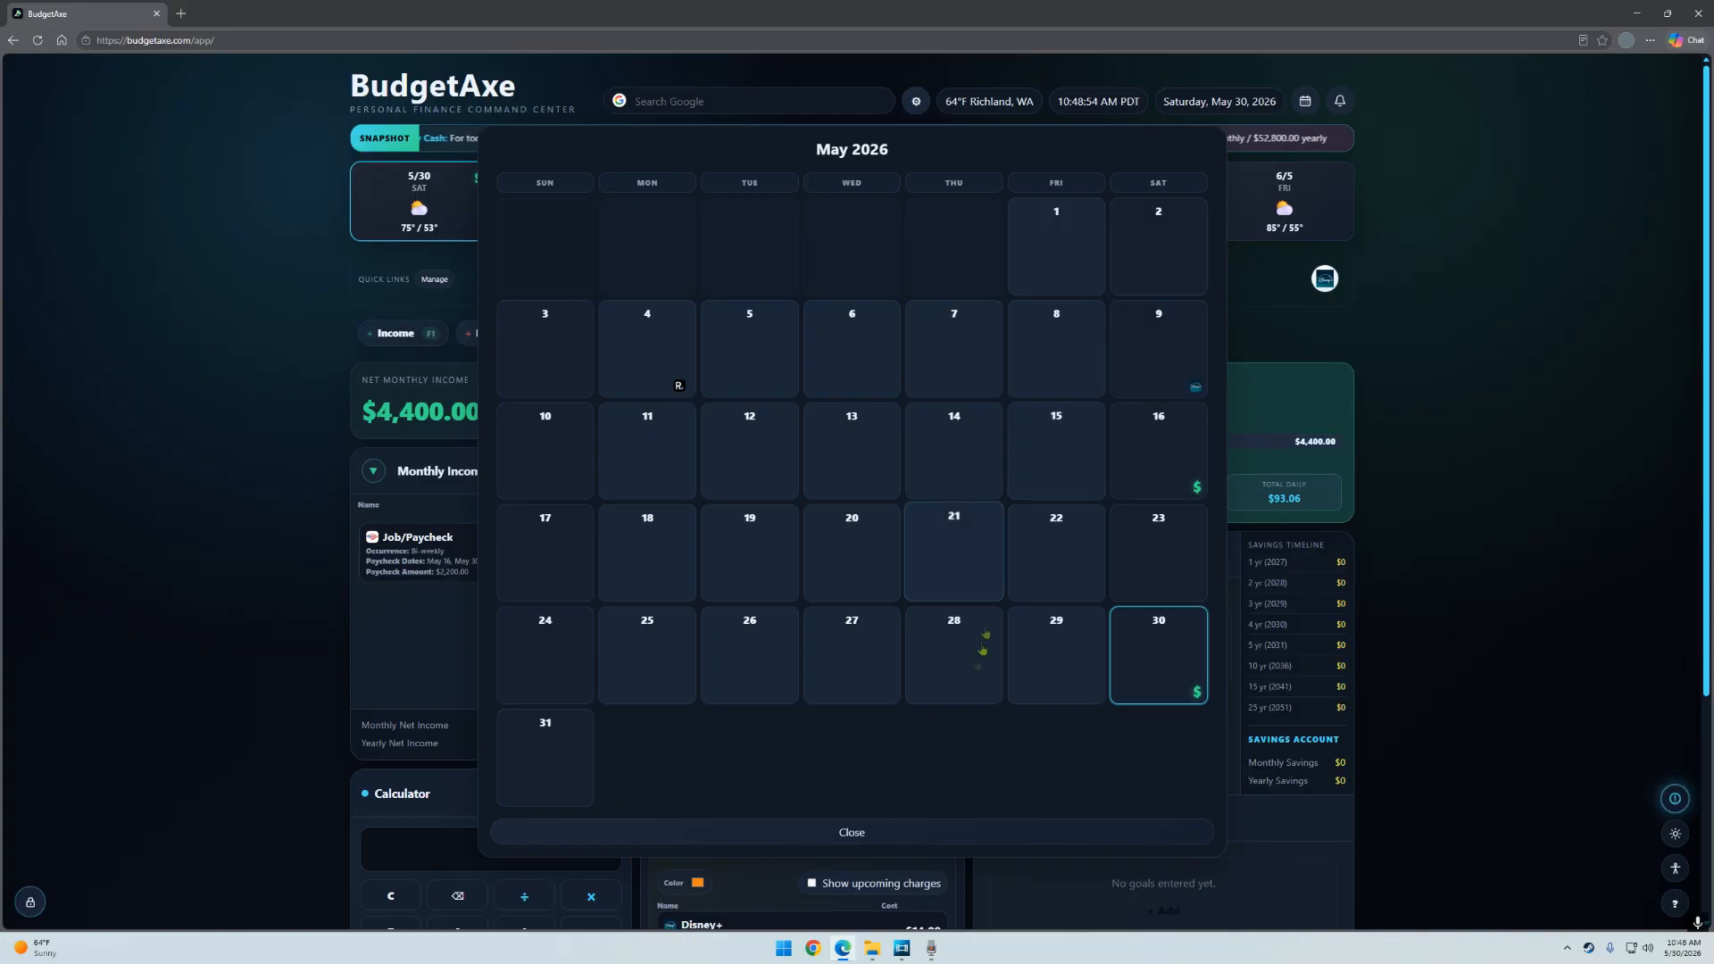
{"action": "left_click", "coordinate": [907, 834]}
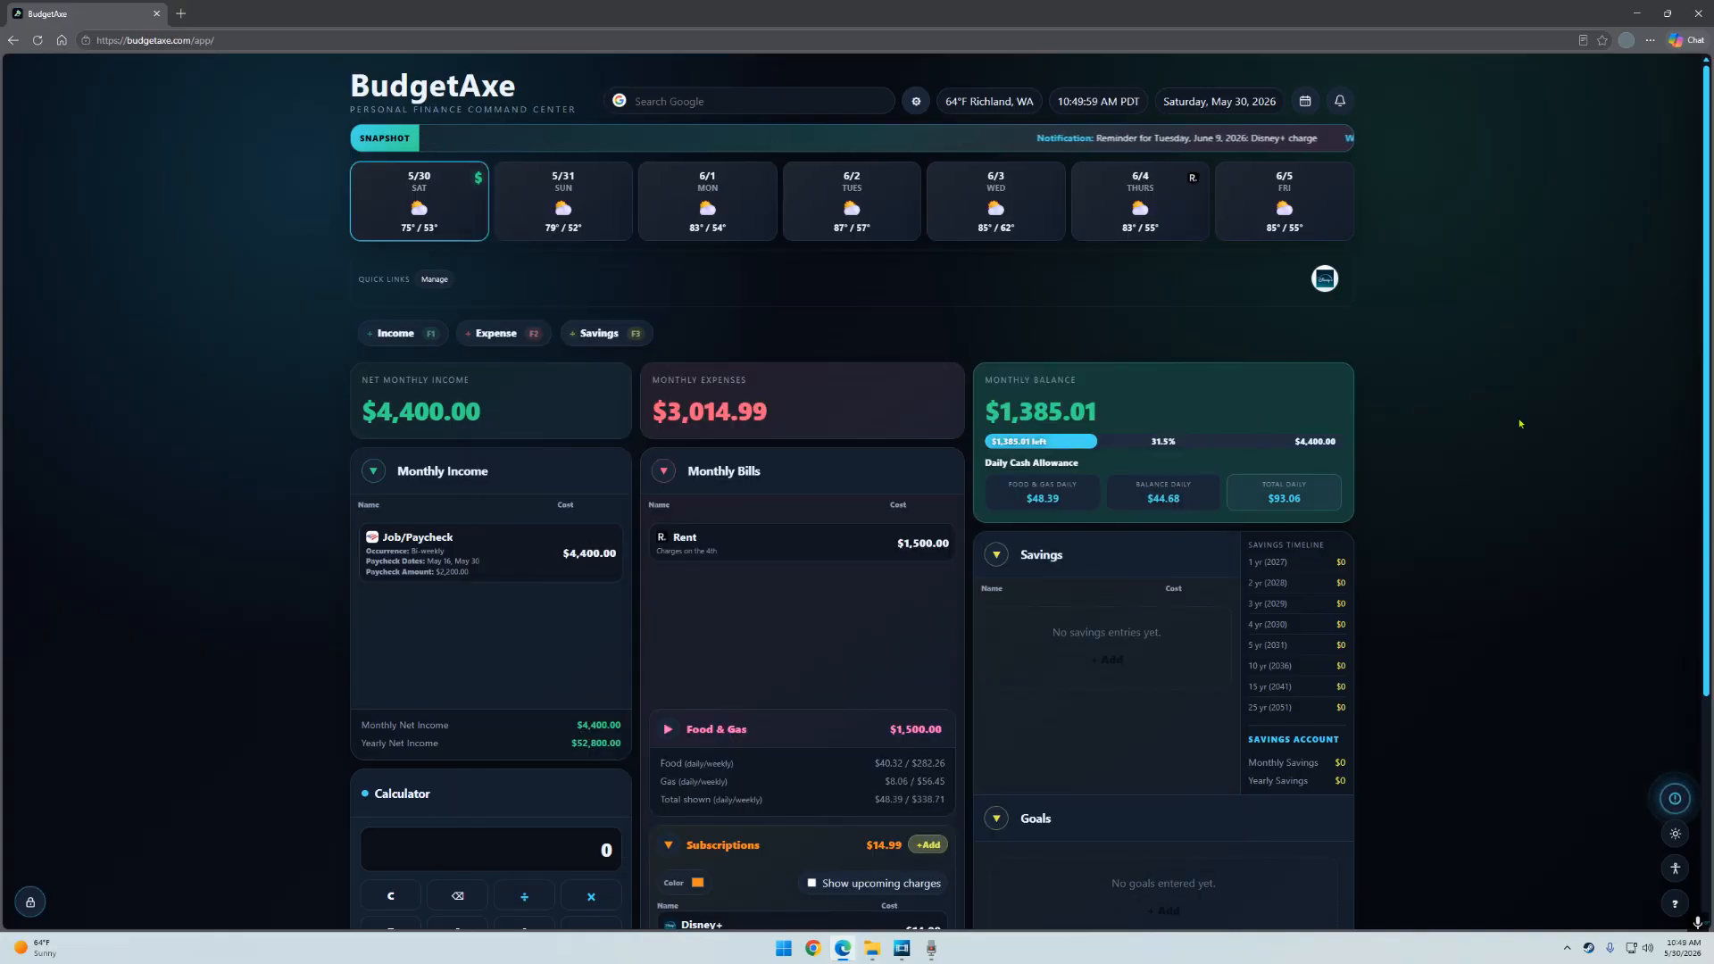
Turn on the upcoming charges display for the Subscriptions group and collapse the group.
{"action": "scroll", "coordinate": [848, 305], "scroll_direction": "down", "scroll_amount": 4}
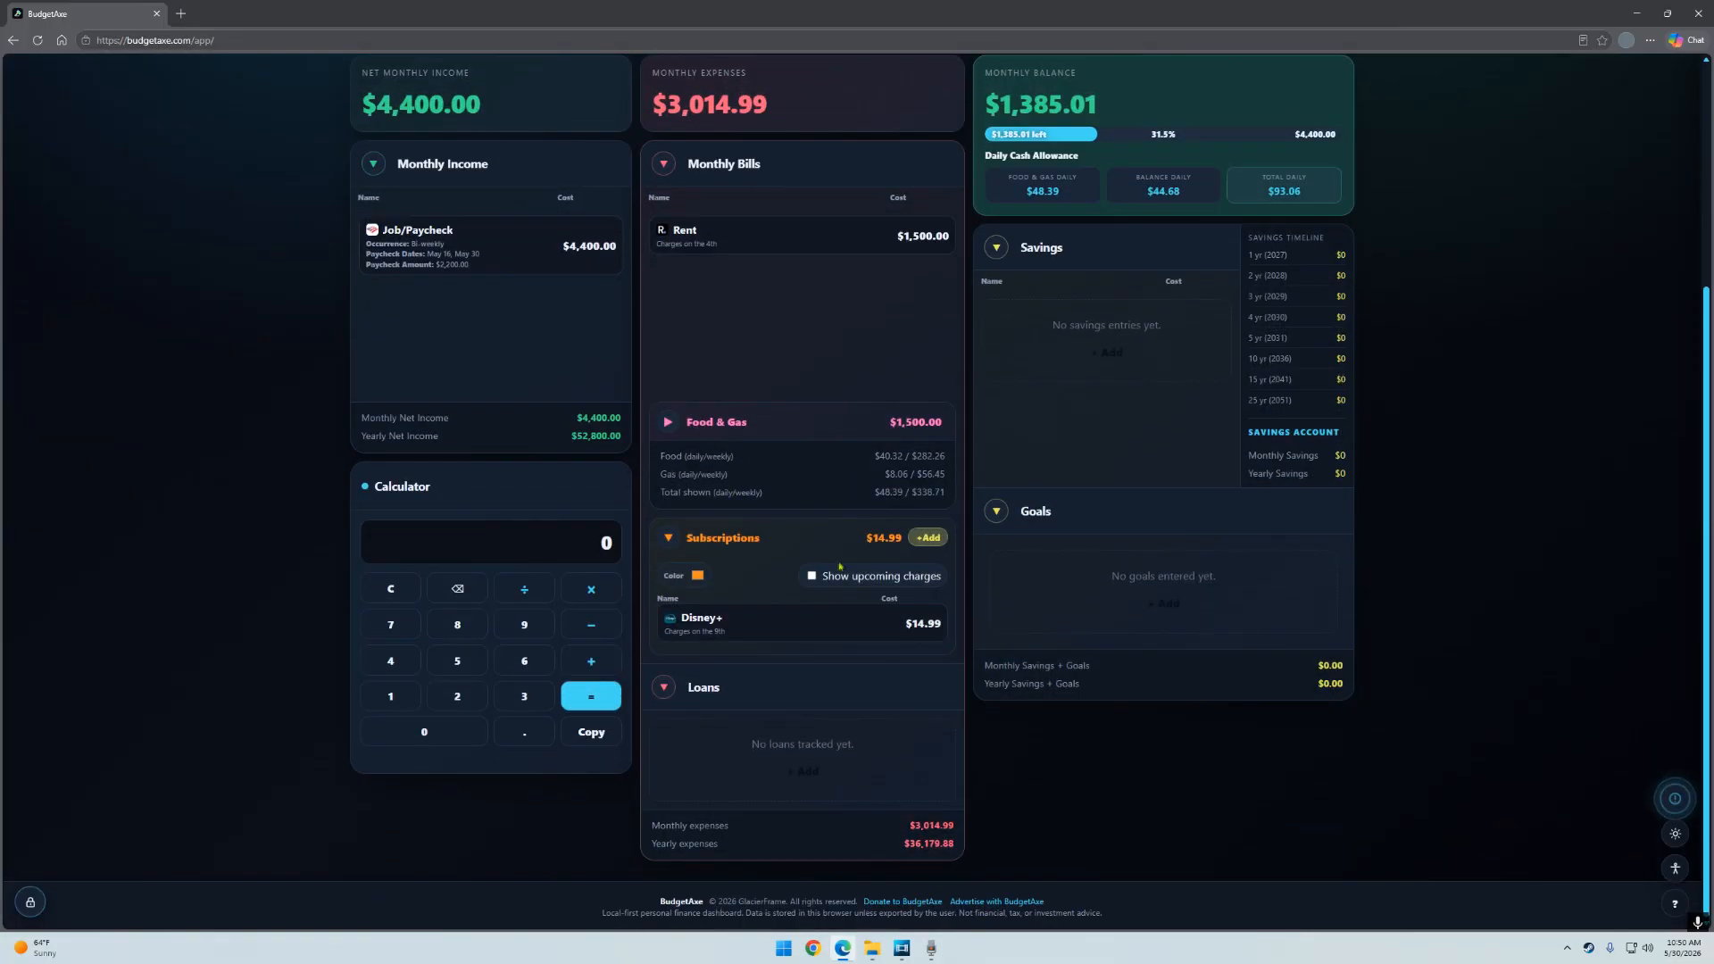
{"action": "left_click", "coordinate": [811, 578]}
{"action": "left_click", "coordinate": [719, 538]}
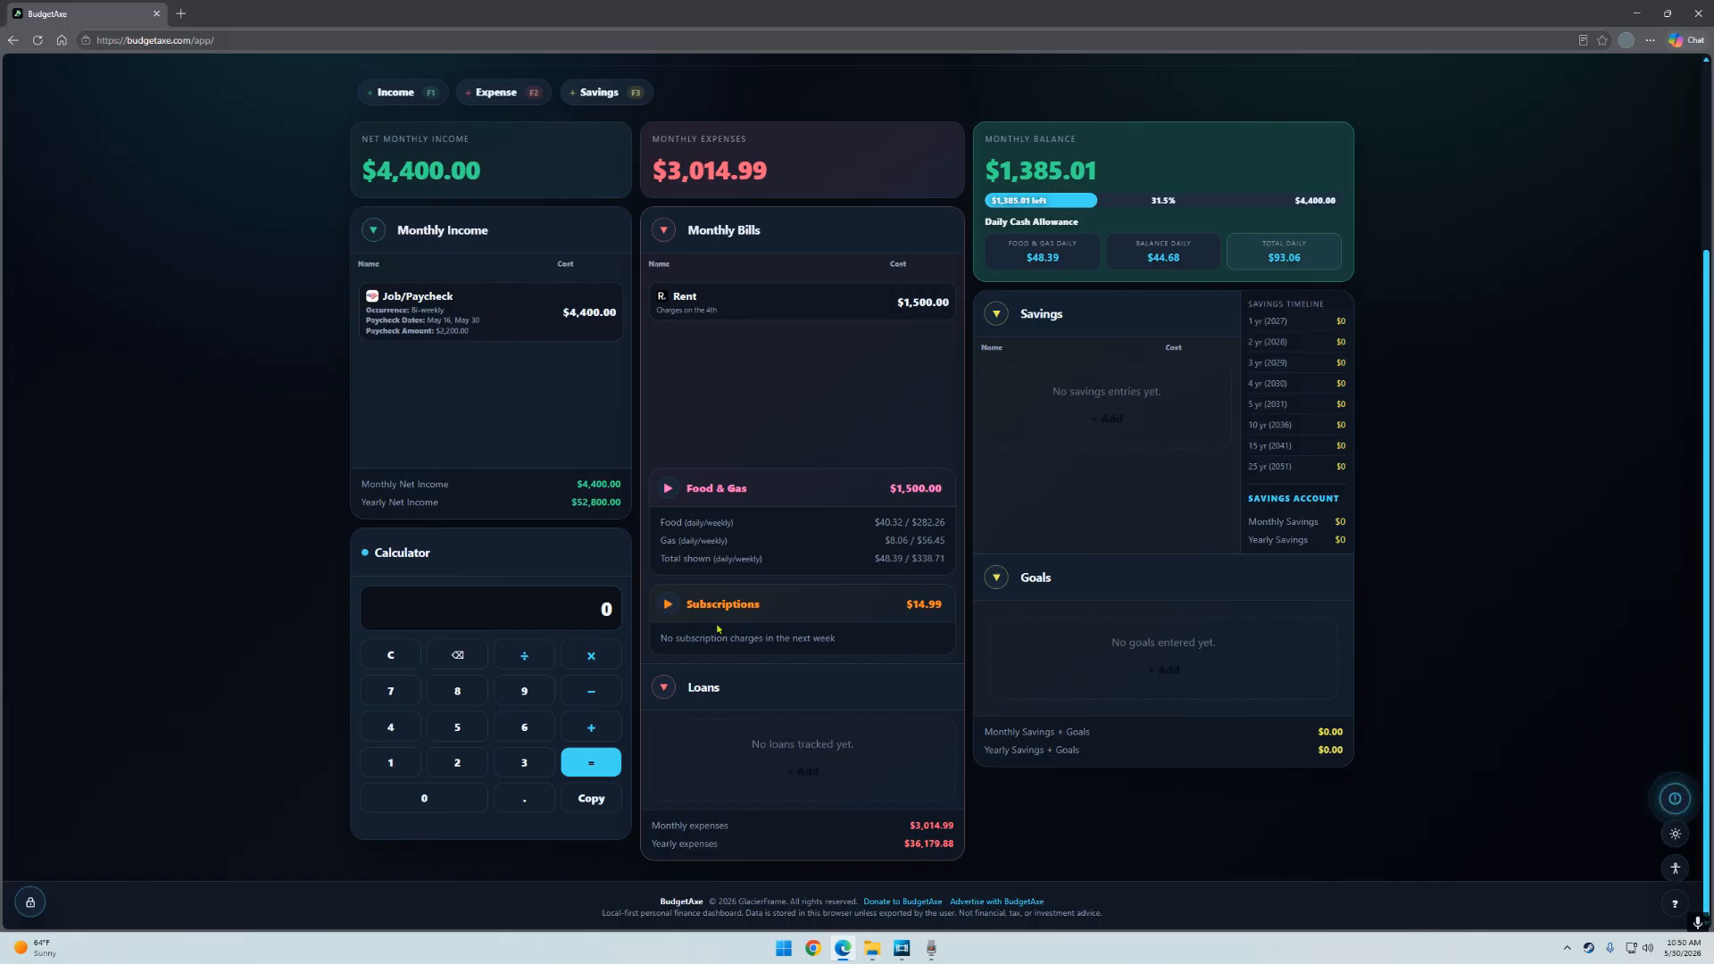
Expand the Subscriptions group and start a new subscription named Prime with an amount of 14.99.
{"action": "left_click", "coordinate": [669, 605]}
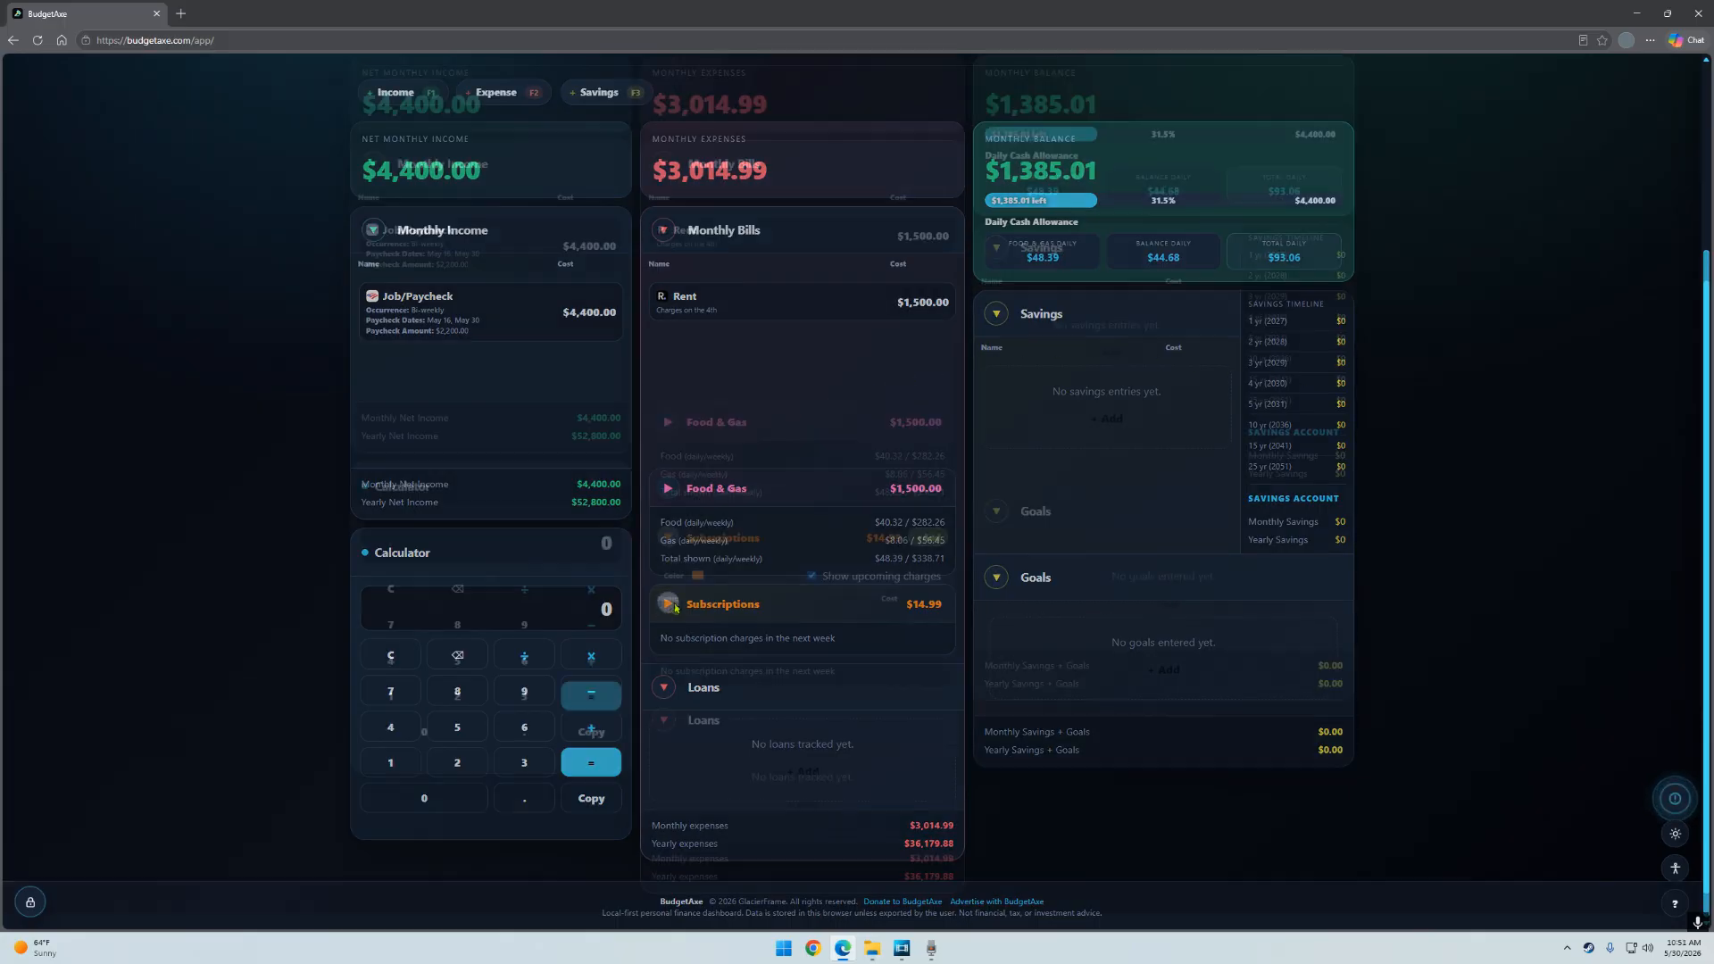
{"action": "left_click", "coordinate": [922, 532]}
{"action": "left_click", "coordinate": [631, 389]}
{"action": "type", "text": "Prime"}
{"action": "key", "text": "Tab"}
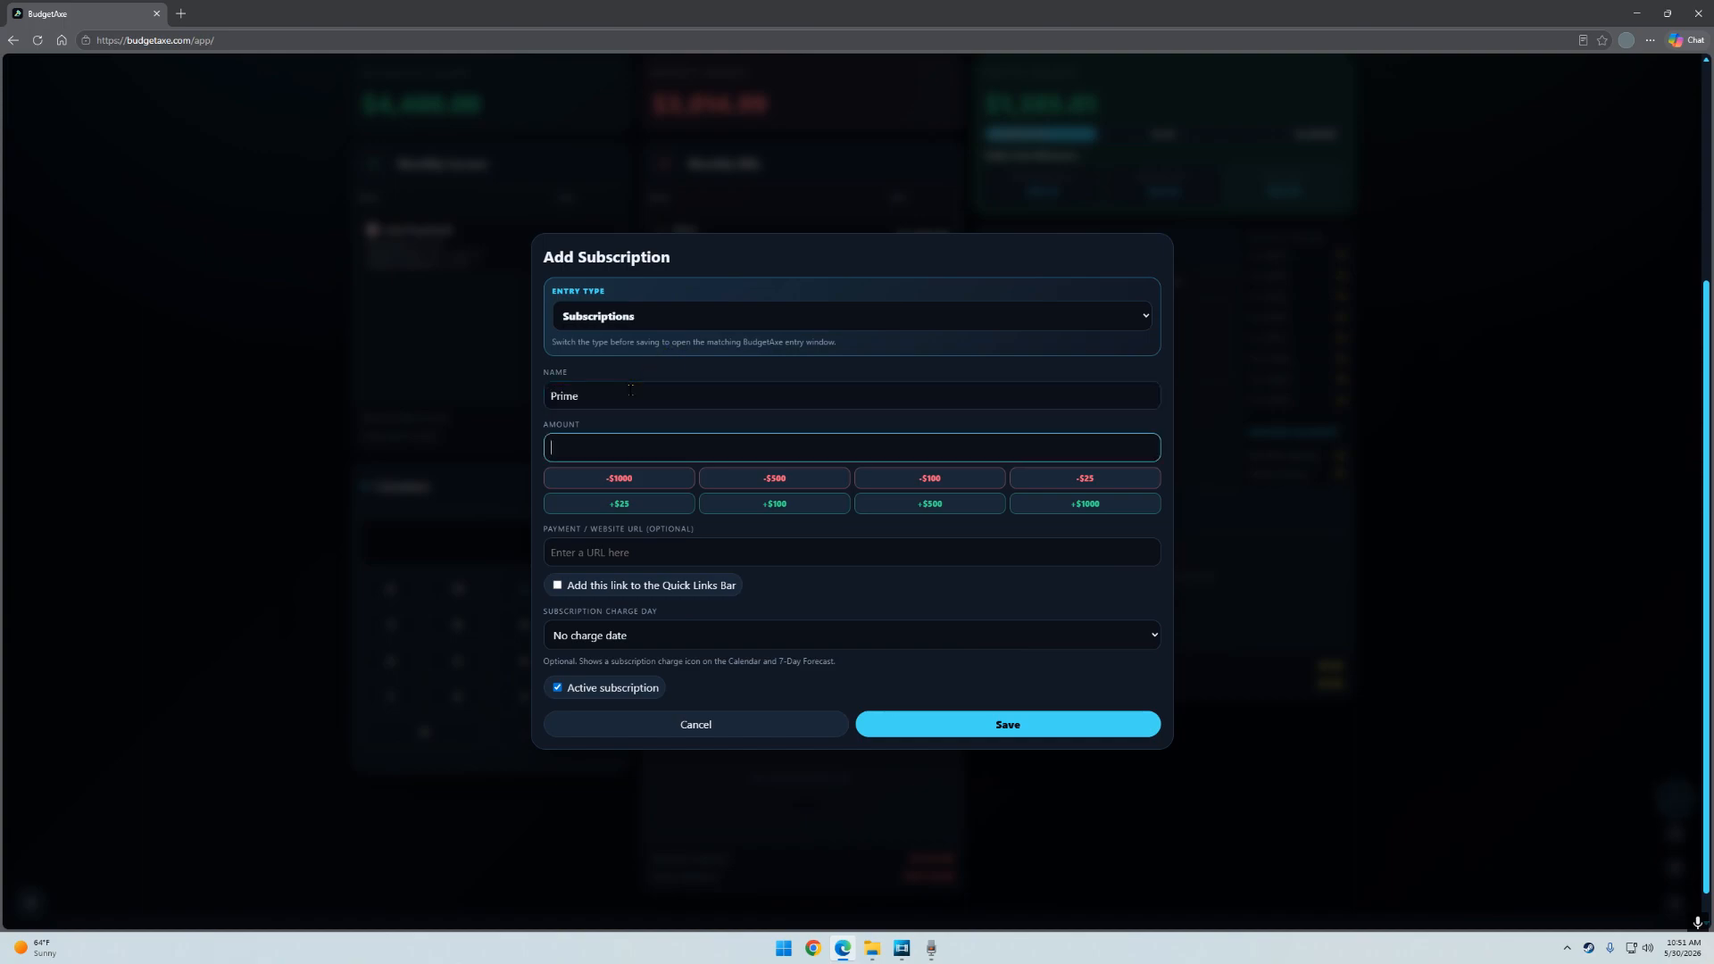
{"action": "type", "text": "14.99"}
{"action": "left_click", "coordinate": [623, 542]}
{"action": "type", "text": "www.ama"}
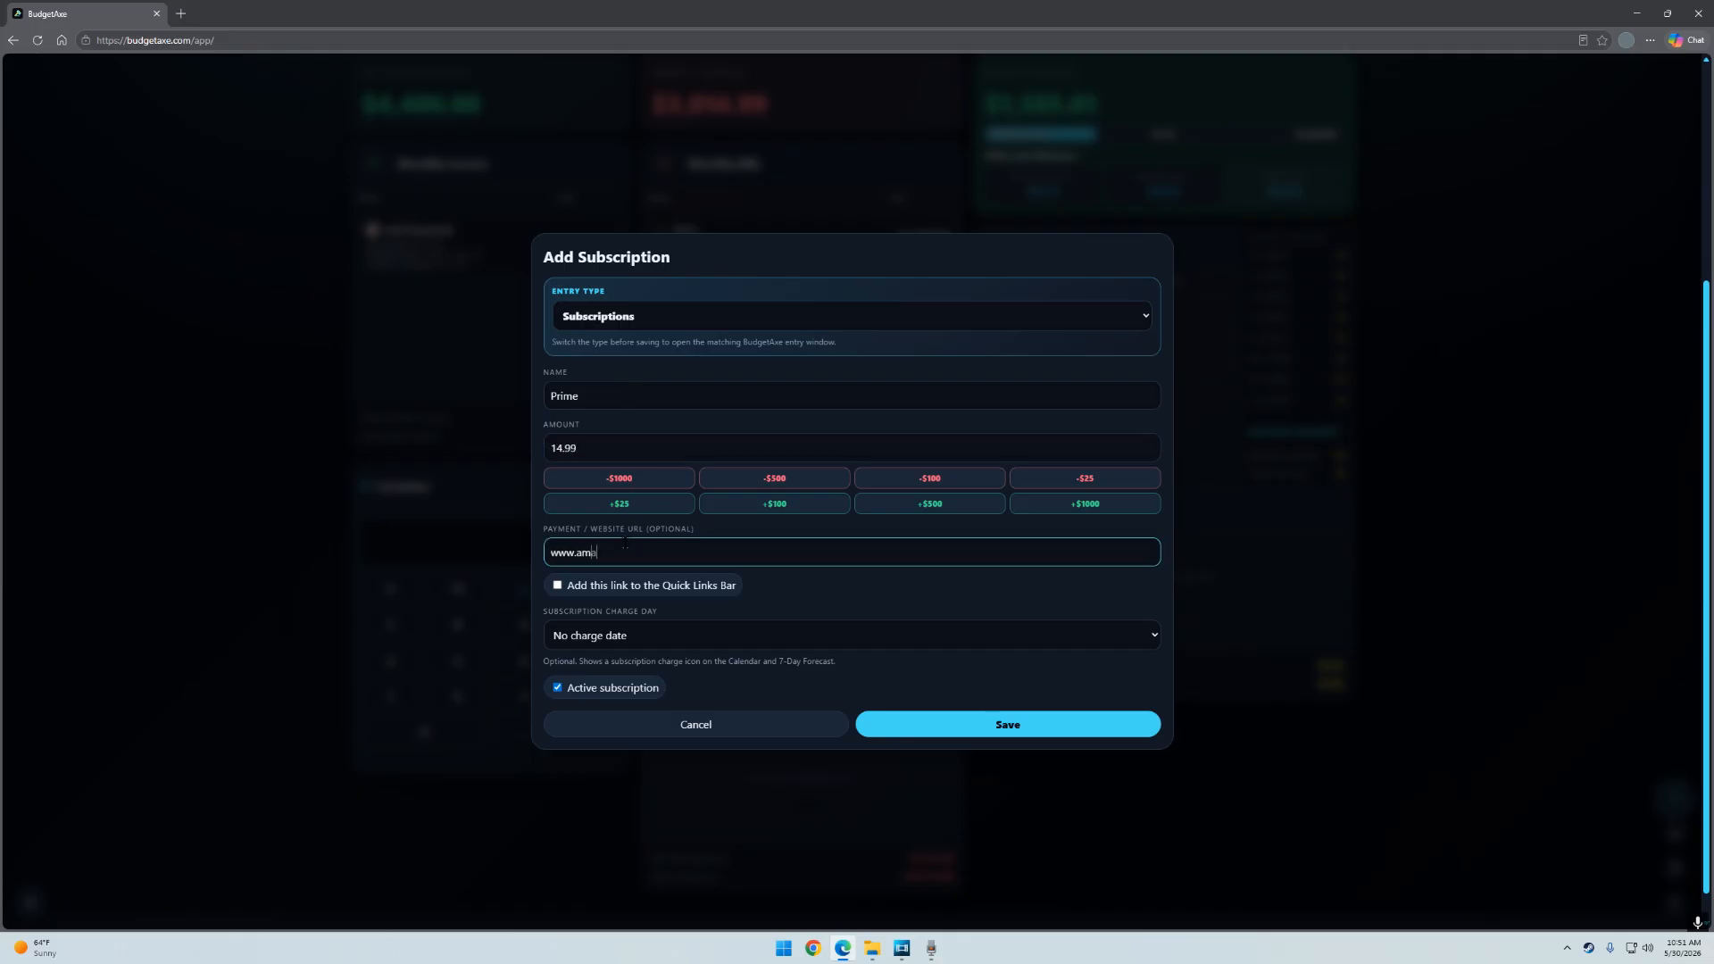
{"action": "type", "text": "zon.rime.com"}
{"action": "left_click", "coordinate": [653, 634]}
{"action": "left_click", "coordinate": [656, 536]}
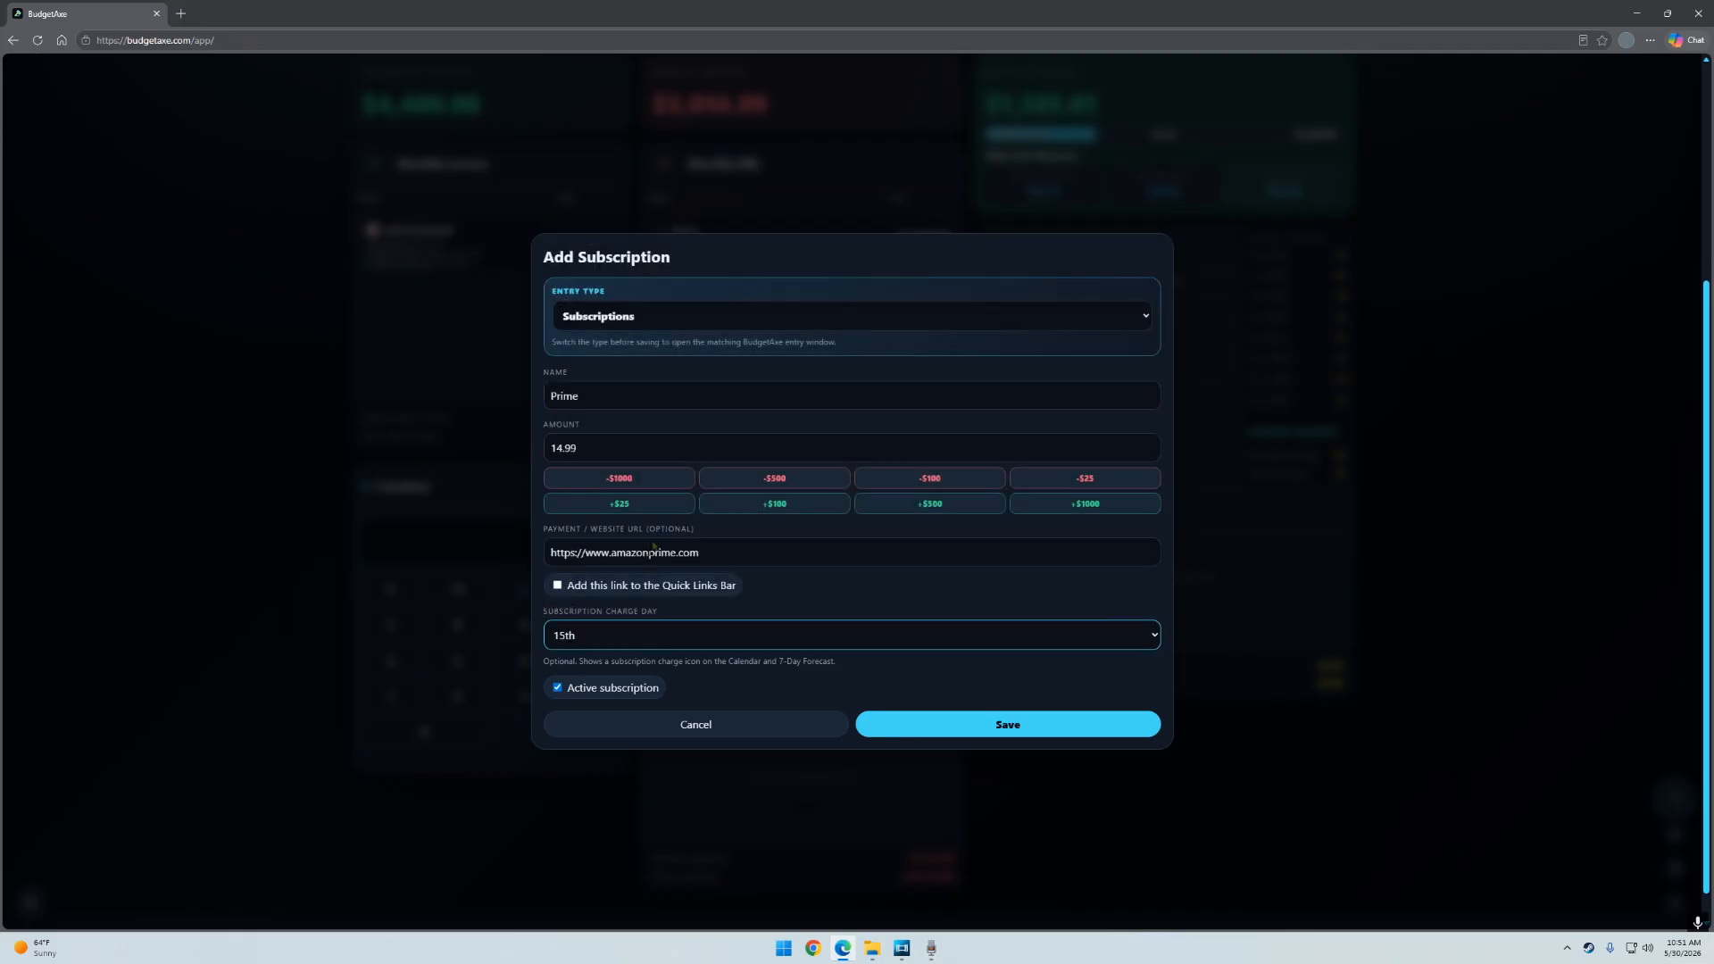
{"action": "left_click", "coordinate": [1018, 724]}
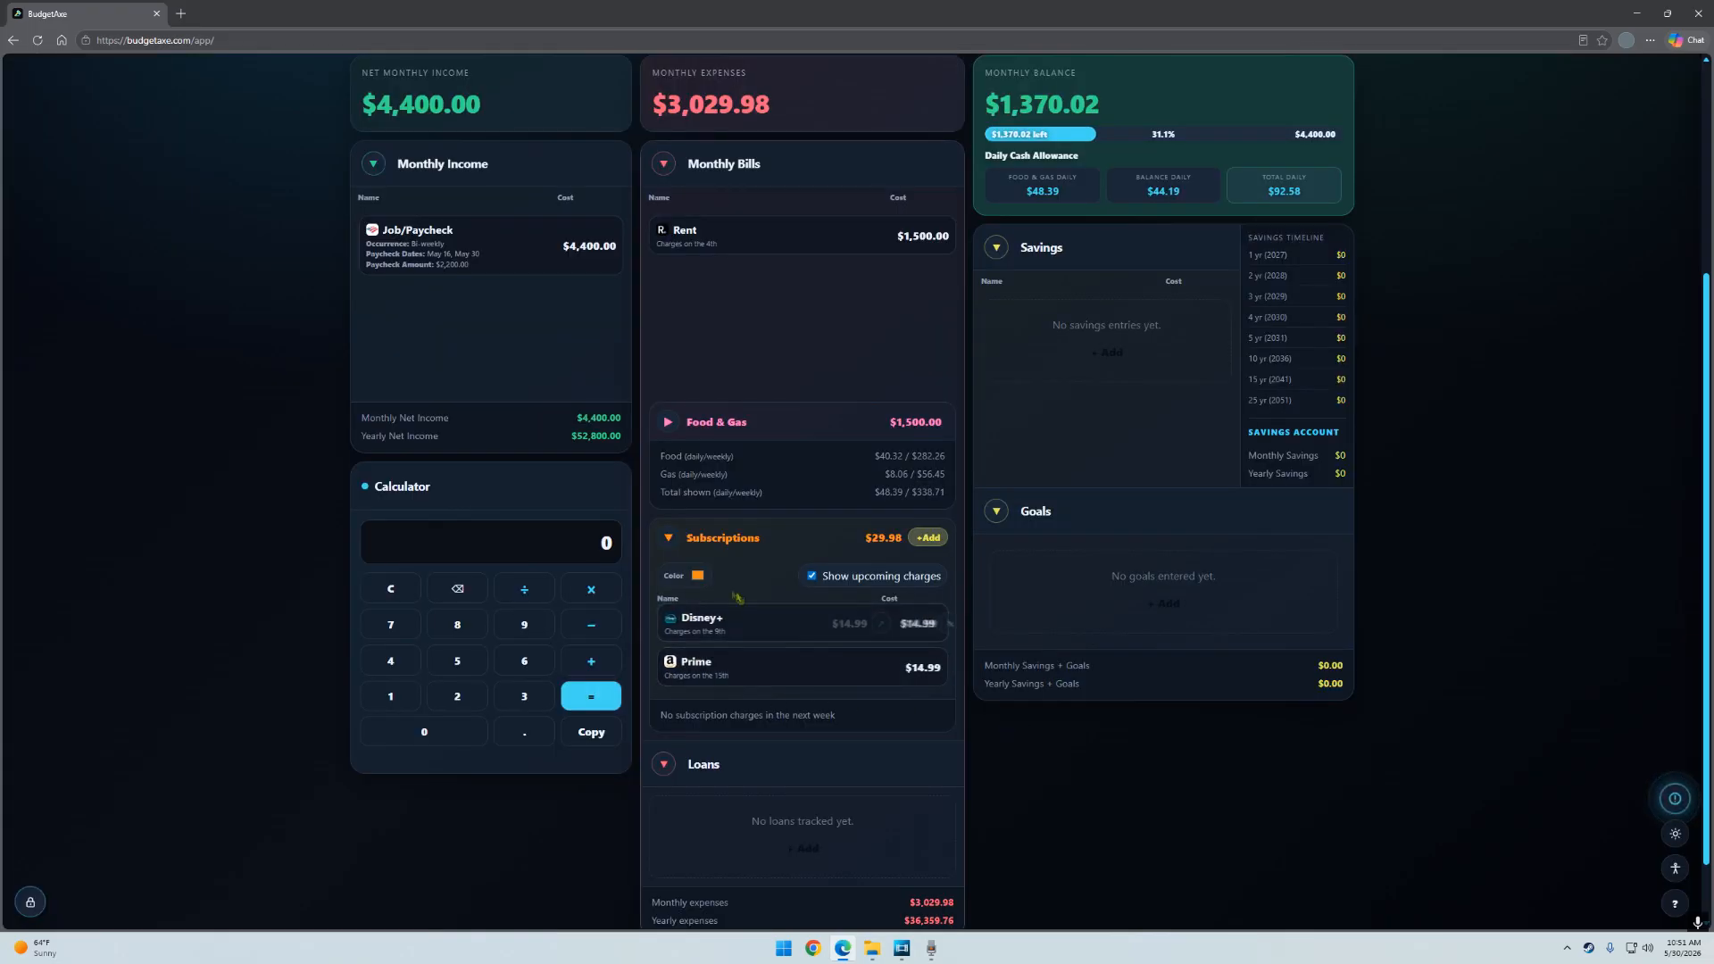
Start another subscription named AppleTV with an amount of 12.99.
{"action": "left_click", "coordinate": [927, 537]}
{"action": "left_click", "coordinate": [638, 395]}
{"action": "type", "text": "AppleTV"}
{"action": "key", "text": "Tab"}
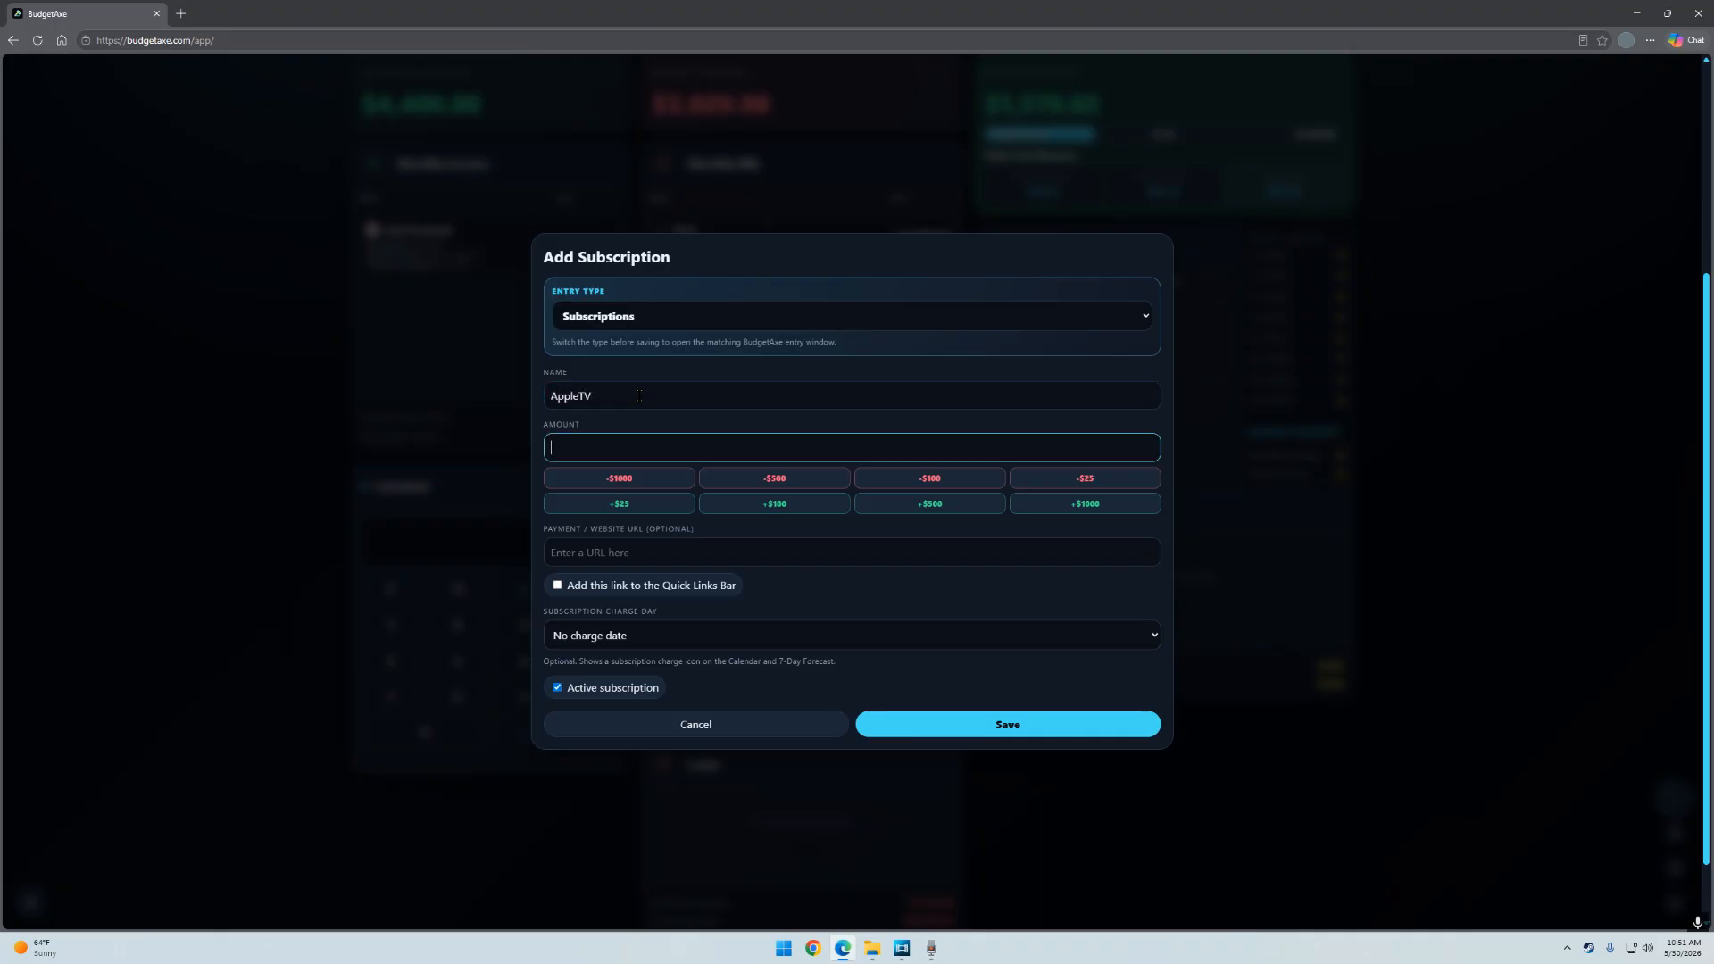
{"action": "type", "text": "12.99"}
Enter the Apple TV payment website, set the charge day to the 7th, and save the AppleTV subscription.
{"action": "key", "text": "Tab"}
{"action": "key", "text": "Tab"}
{"action": "key", "text": "Tab"}
{"action": "key", "text": "Tab"}
{"action": "key", "text": "Tab"}
{"action": "key", "text": "Tab"}
{"action": "key", "text": "Tab"}
{"action": "key", "text": "Tab"}
{"action": "key", "text": "Tab"}
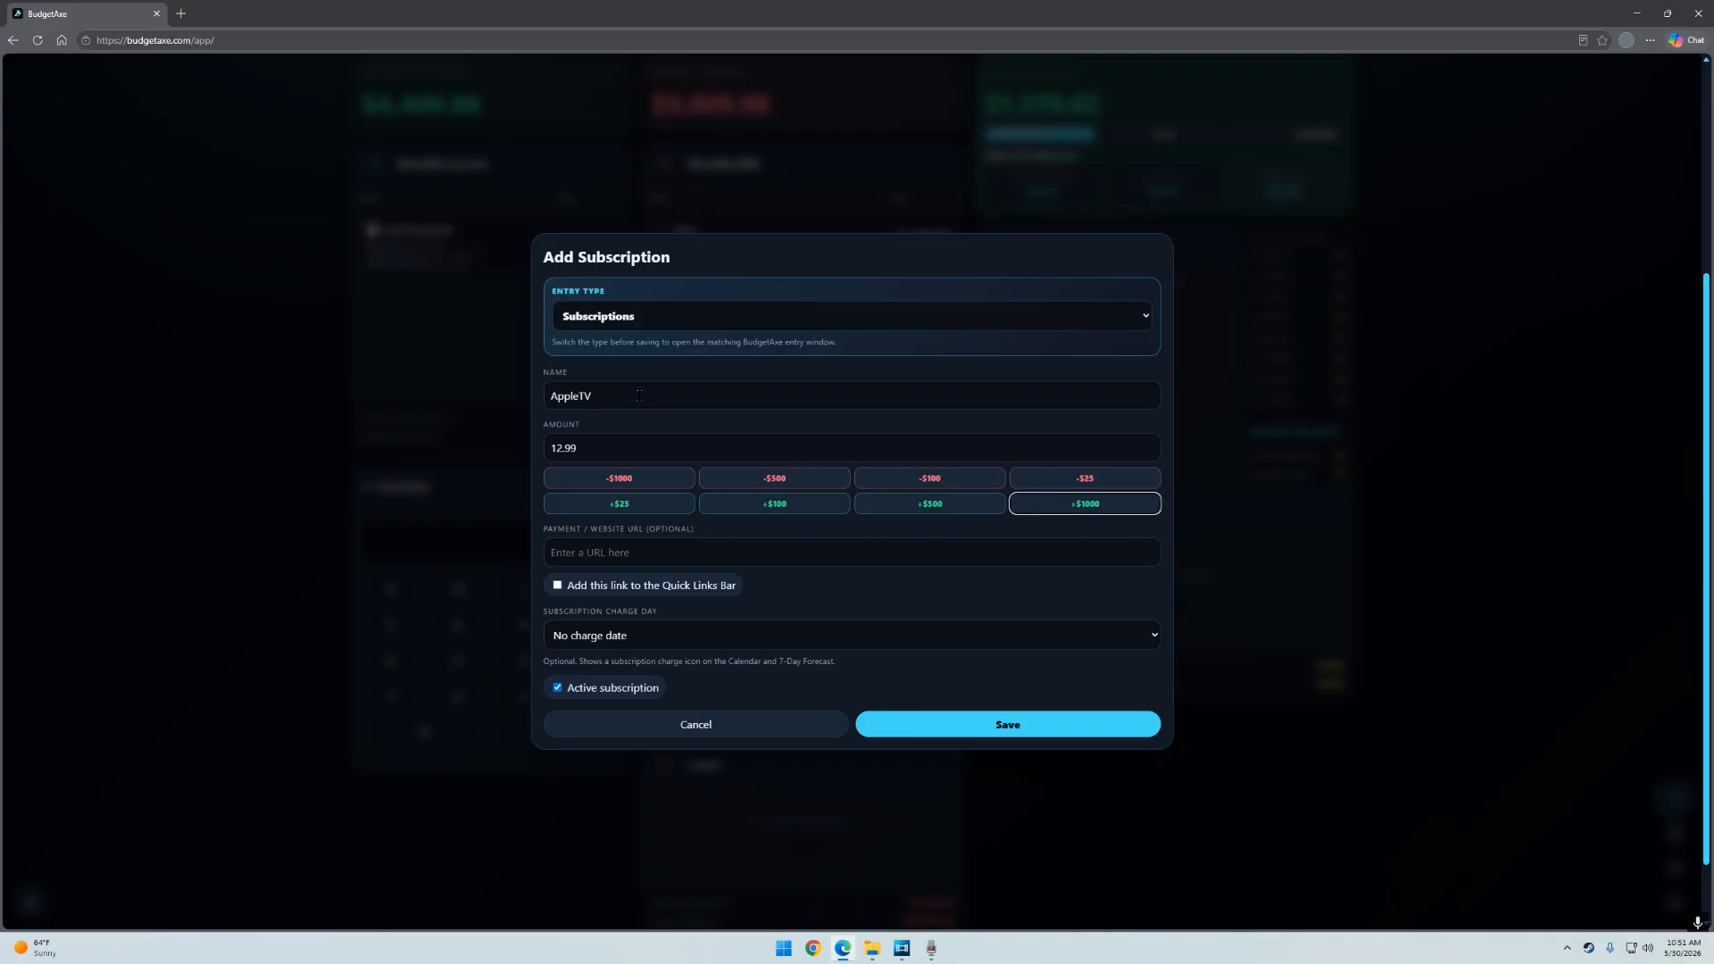
{"action": "type", "text": "applet"}
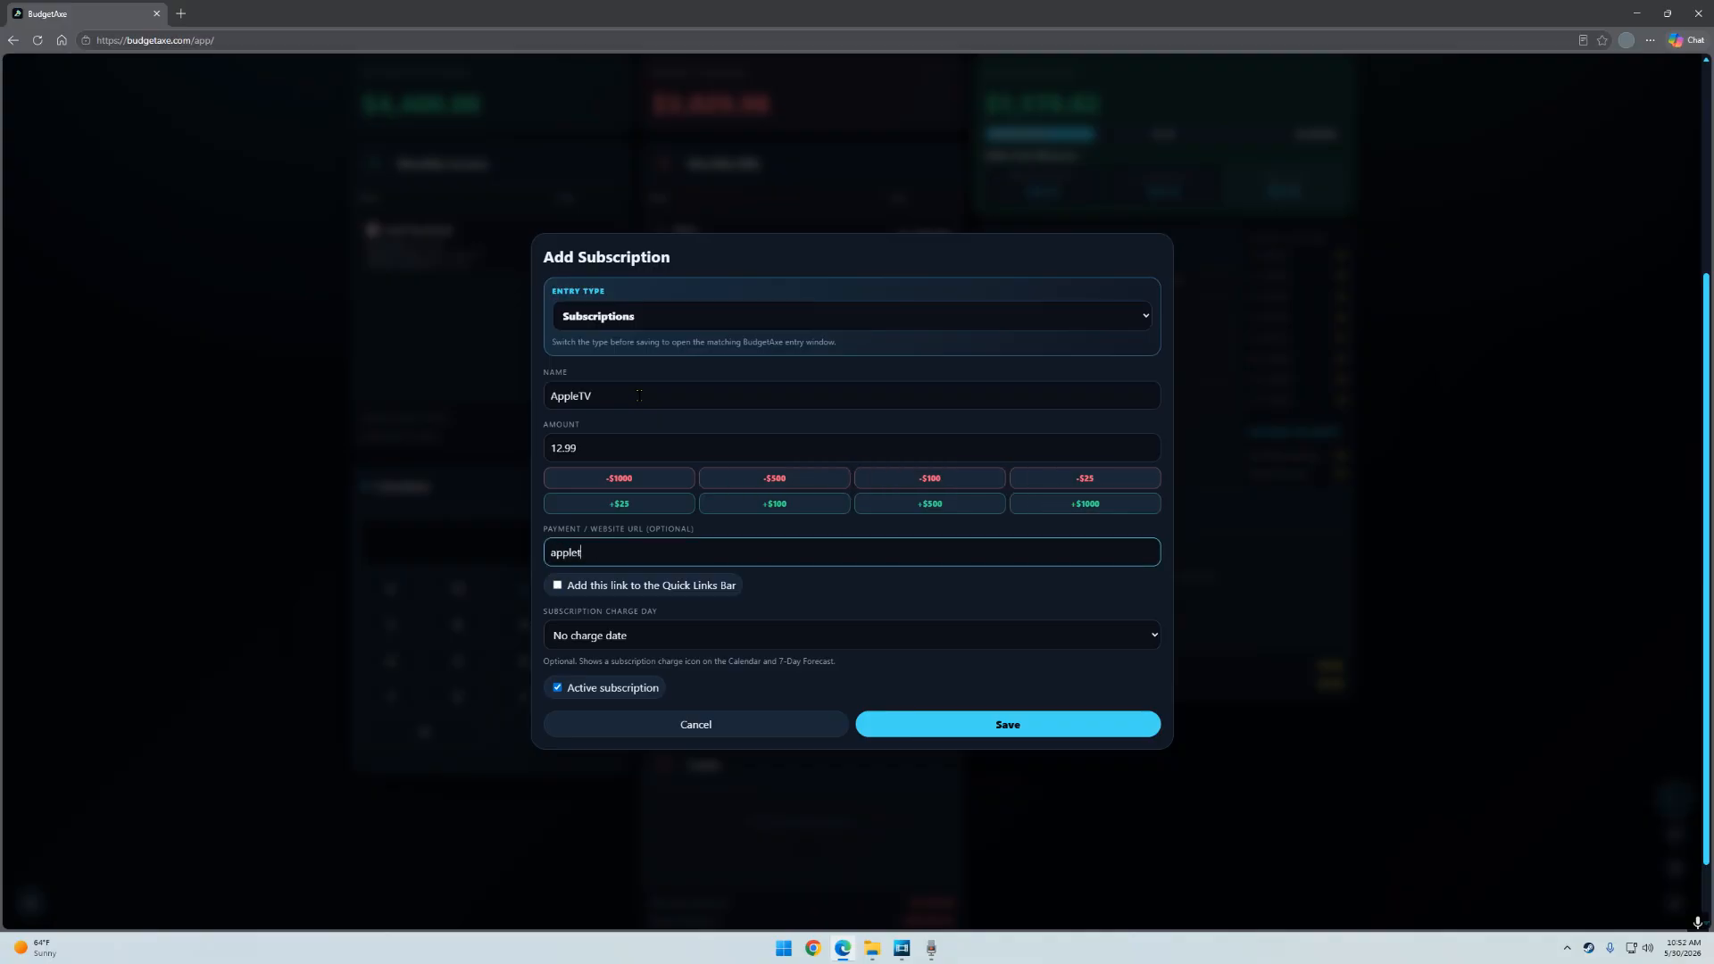
{"action": "type", "text": ".tv"}
{"action": "left_click", "coordinate": [616, 636]}
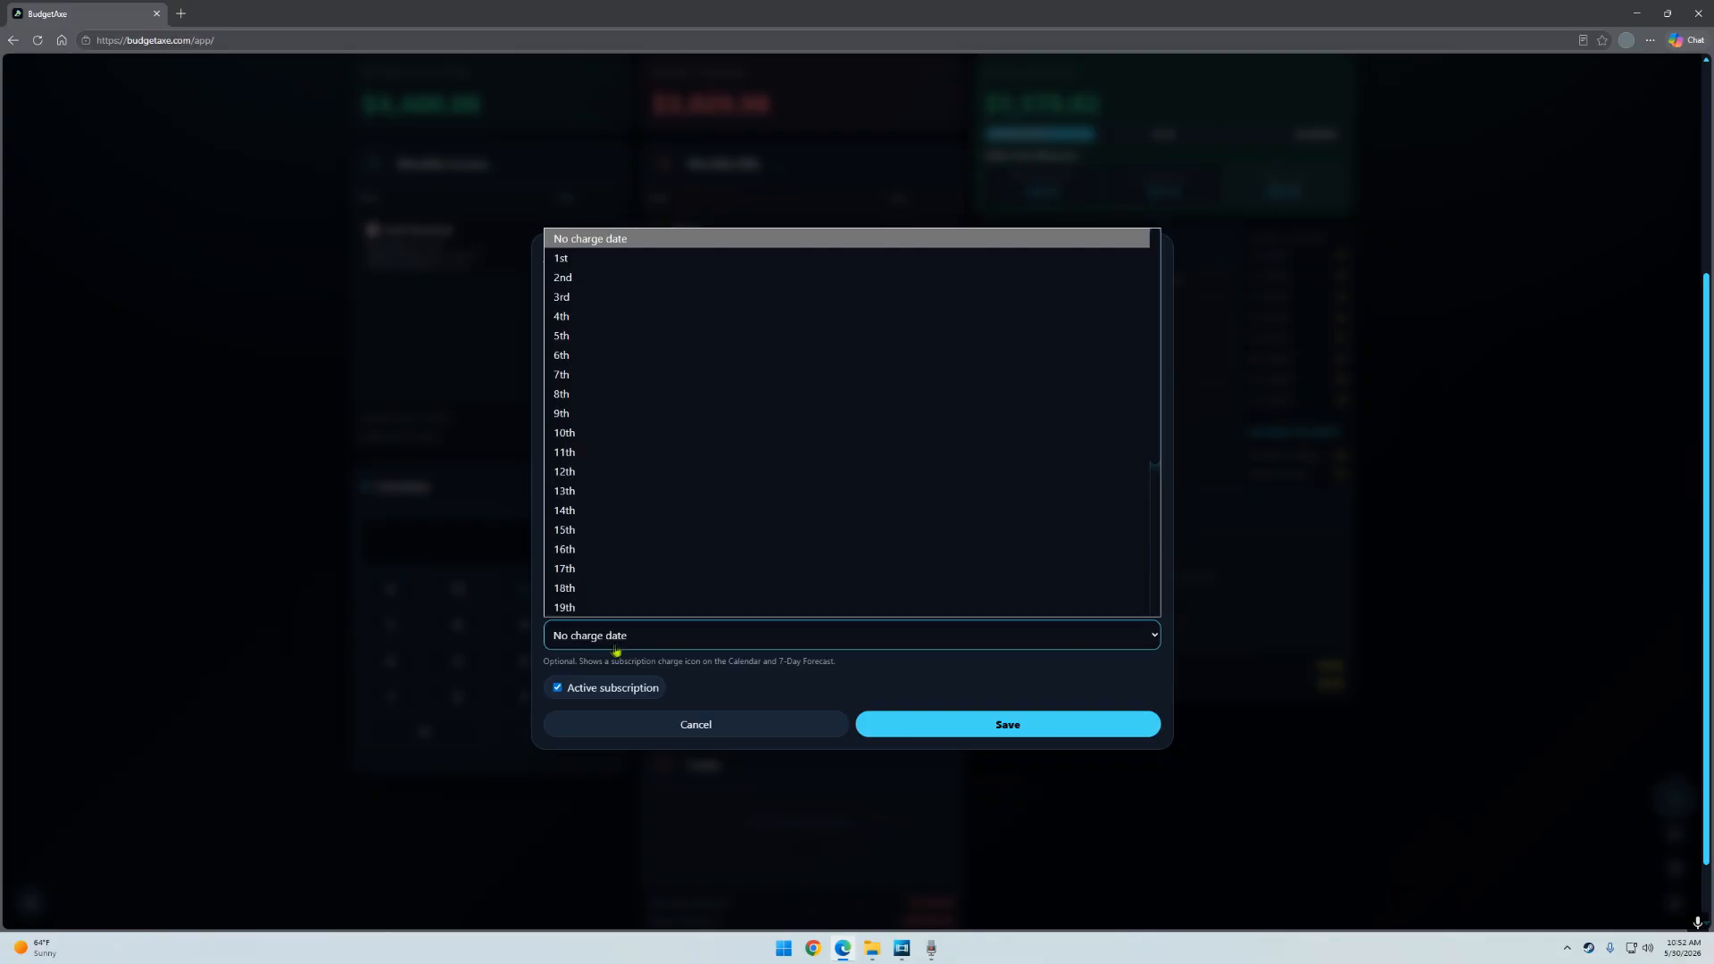
{"action": "left_click", "coordinate": [680, 374]}
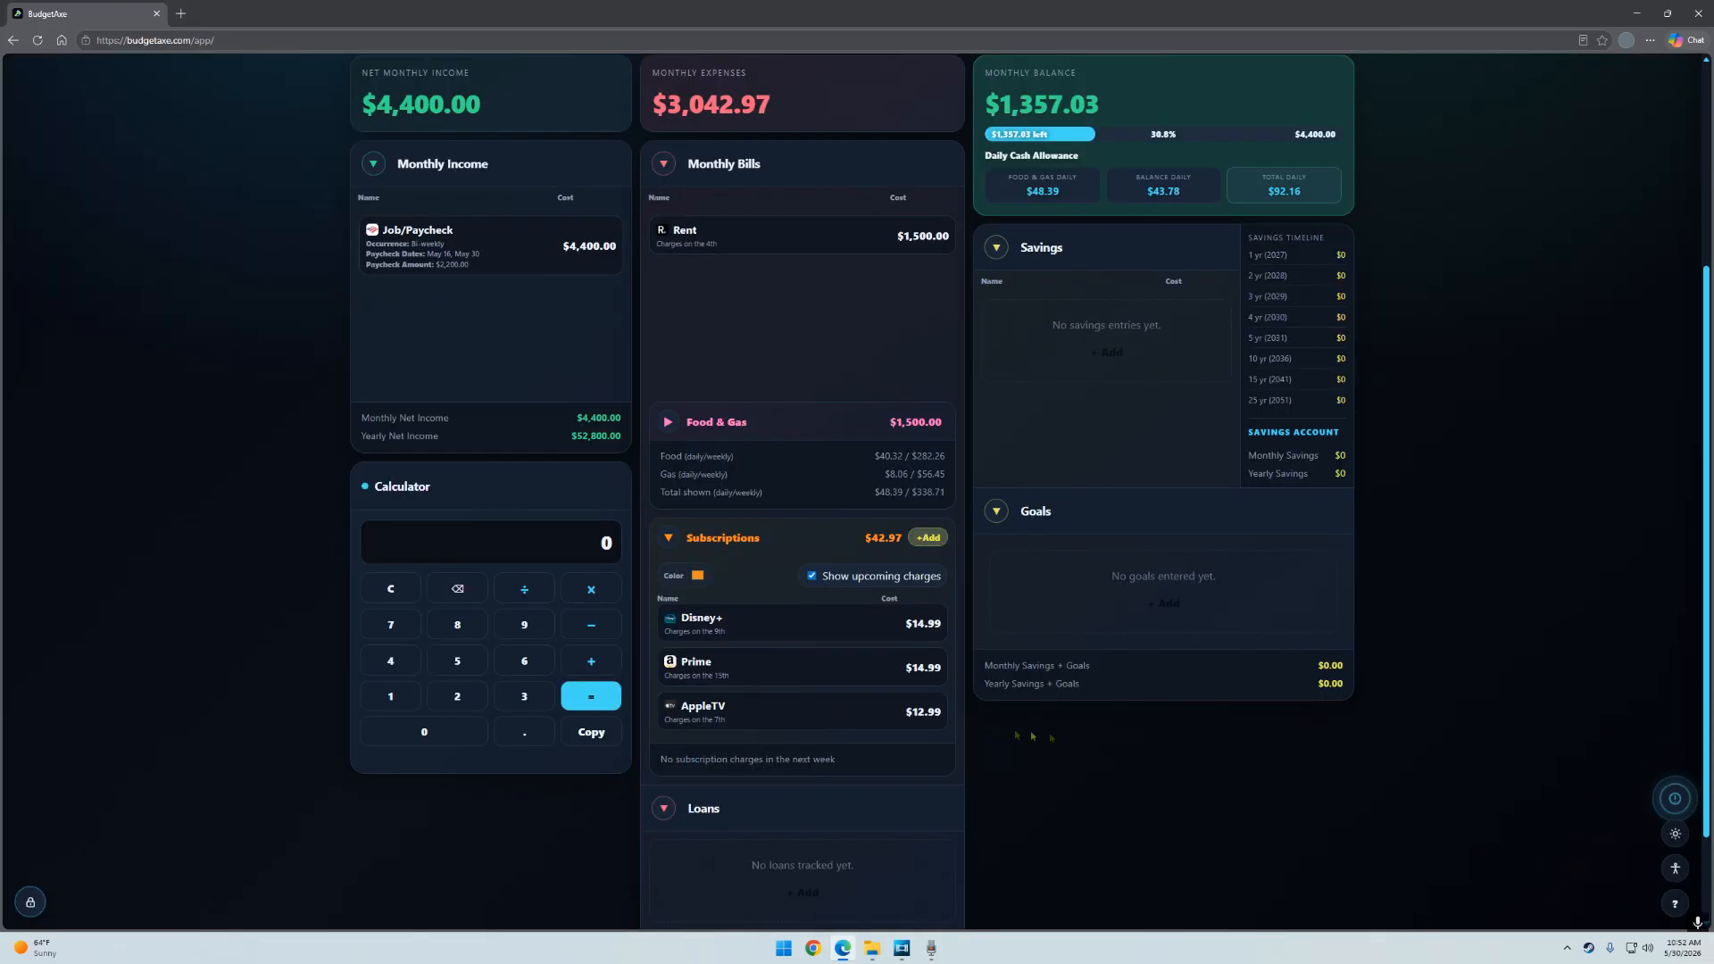
{"action": "left_click", "coordinate": [1145, 728]}
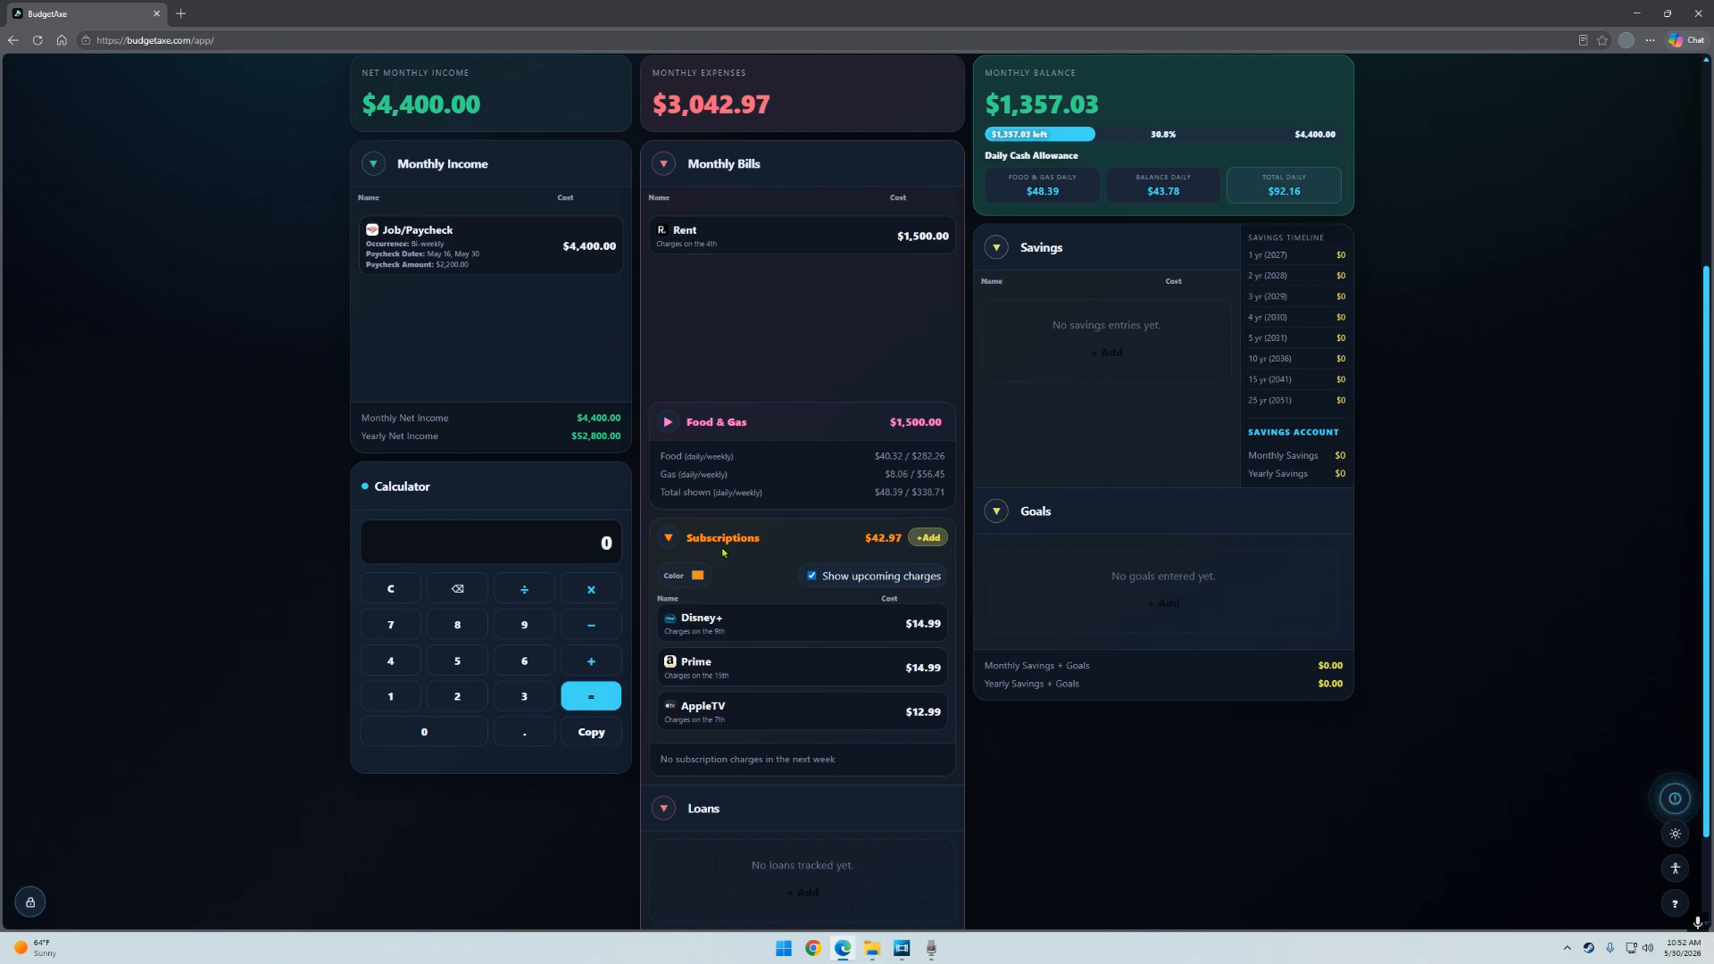
Turn off the daily/weekly breakdown for Food & Gas and leave both the Food & Gas and Subscriptions groups collapsed.
{"action": "left_click", "coordinate": [669, 538]}
{"action": "left_click", "coordinate": [674, 489]}
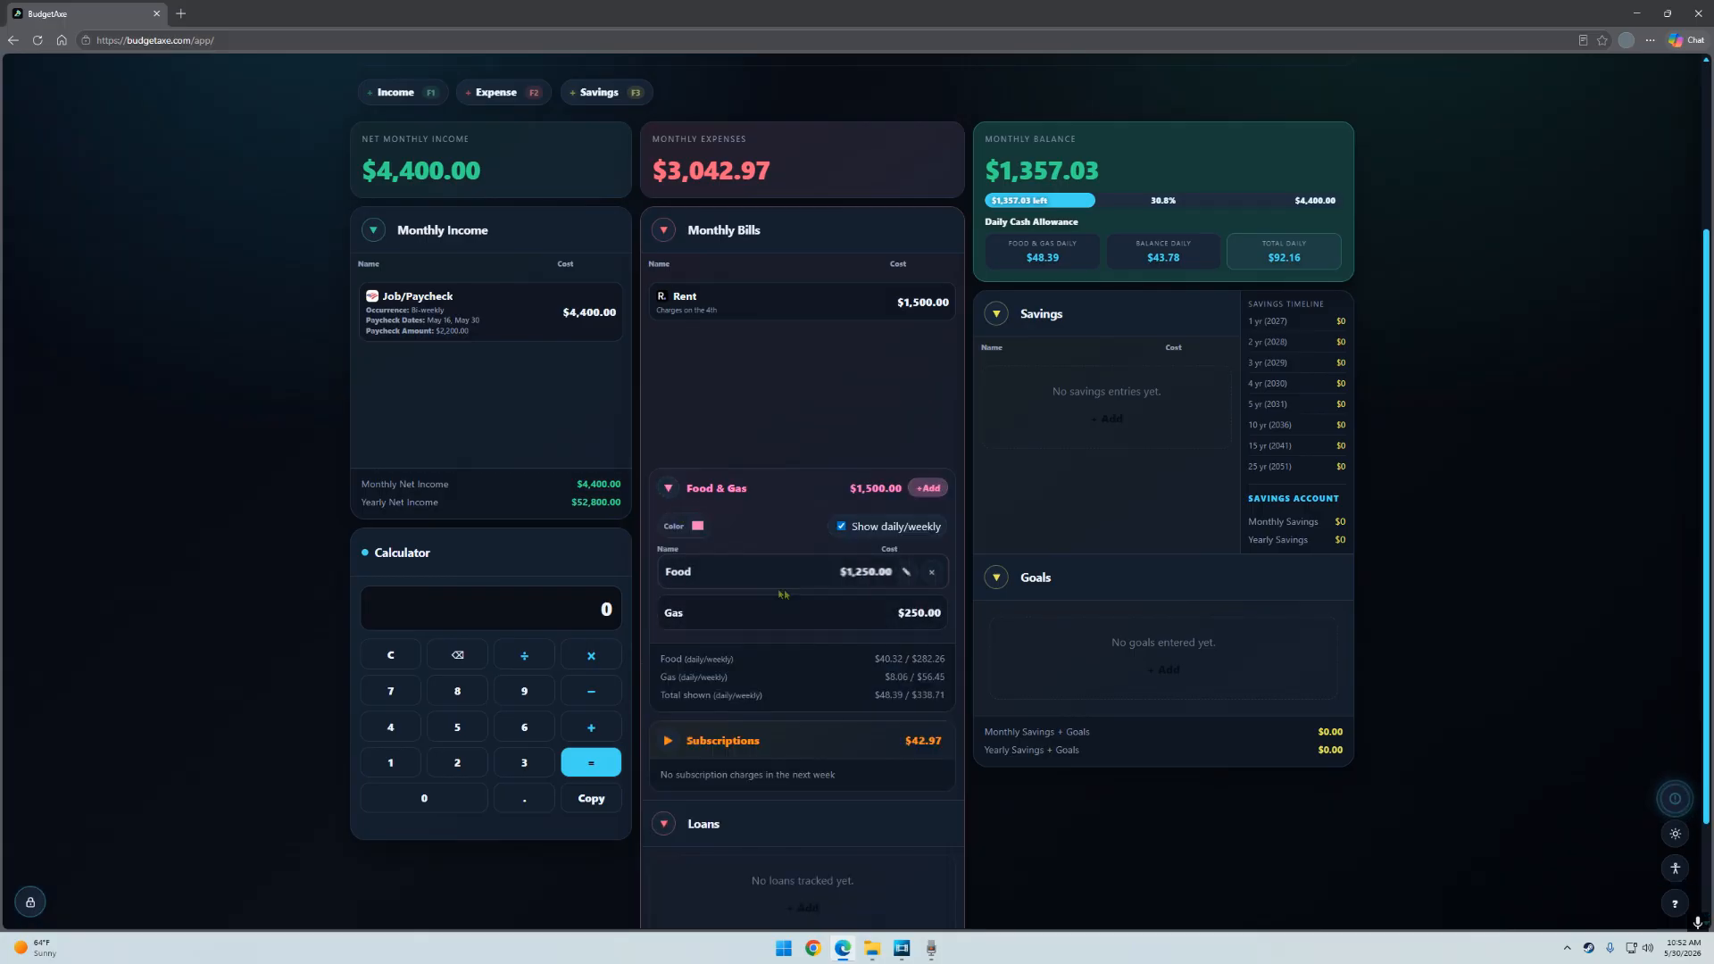
{"action": "left_click", "coordinate": [691, 484]}
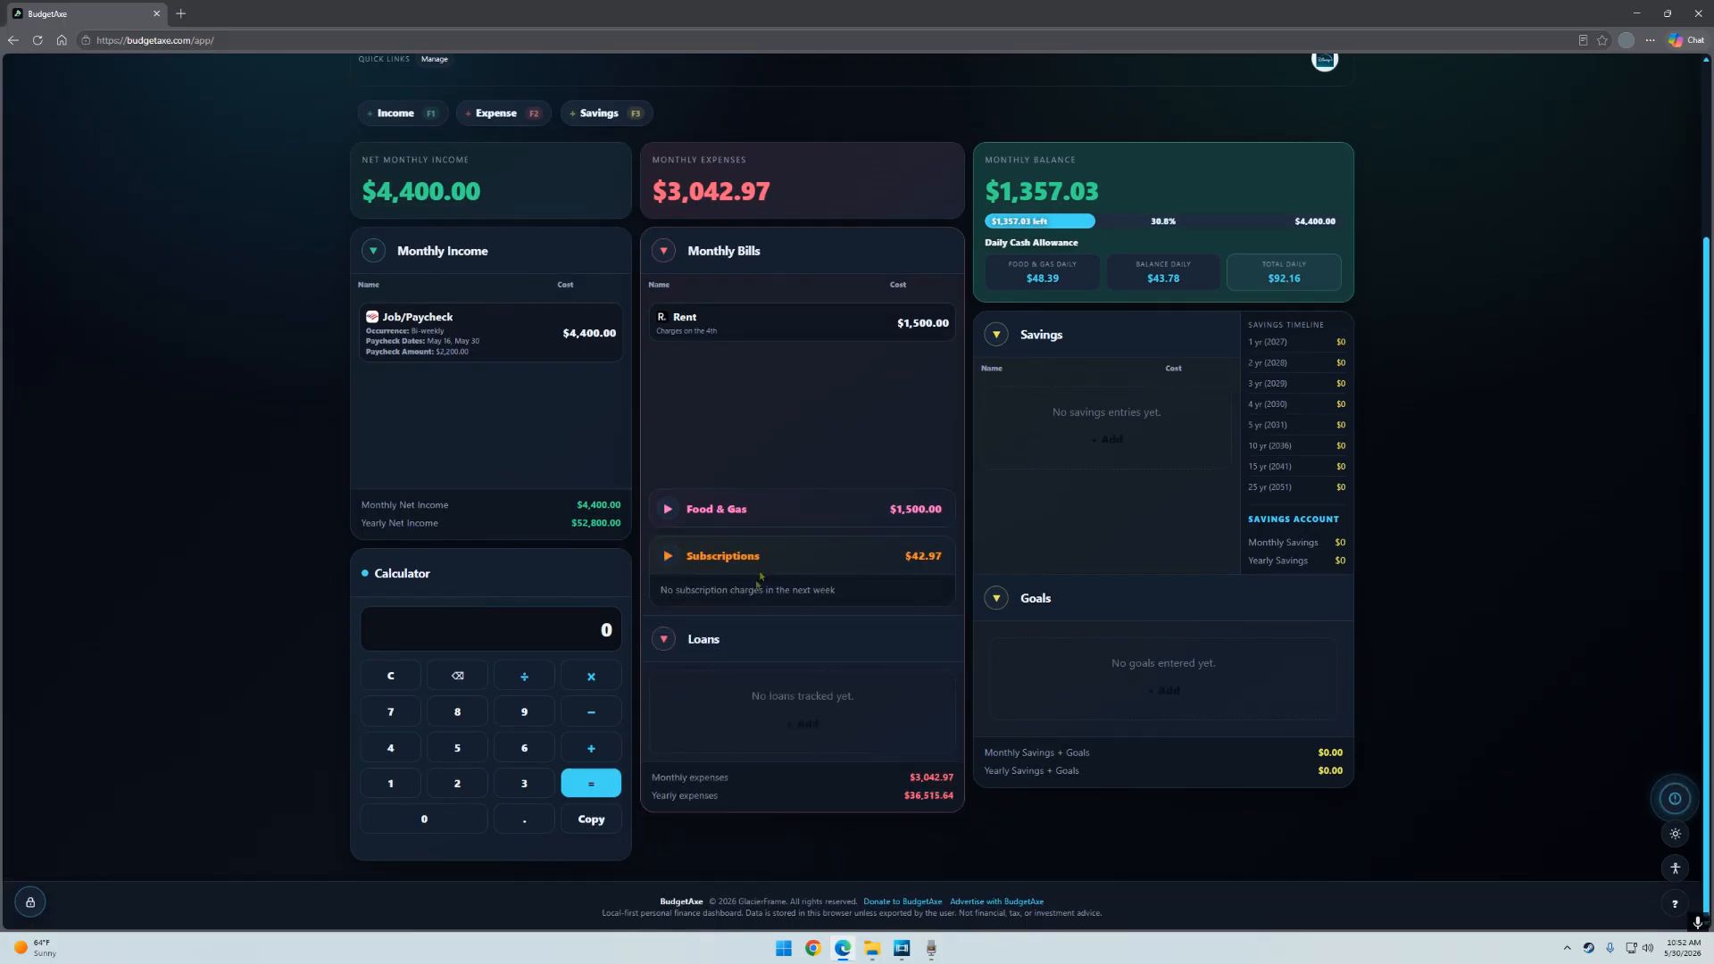
{"action": "mouse_move", "coordinate": [745, 627]}
{"action": "scroll", "coordinate": [765, 704], "scroll_direction": "up", "scroll_amount": 3}
{"action": "scroll", "coordinate": [795, 698], "scroll_direction": "down", "scroll_amount": 3}
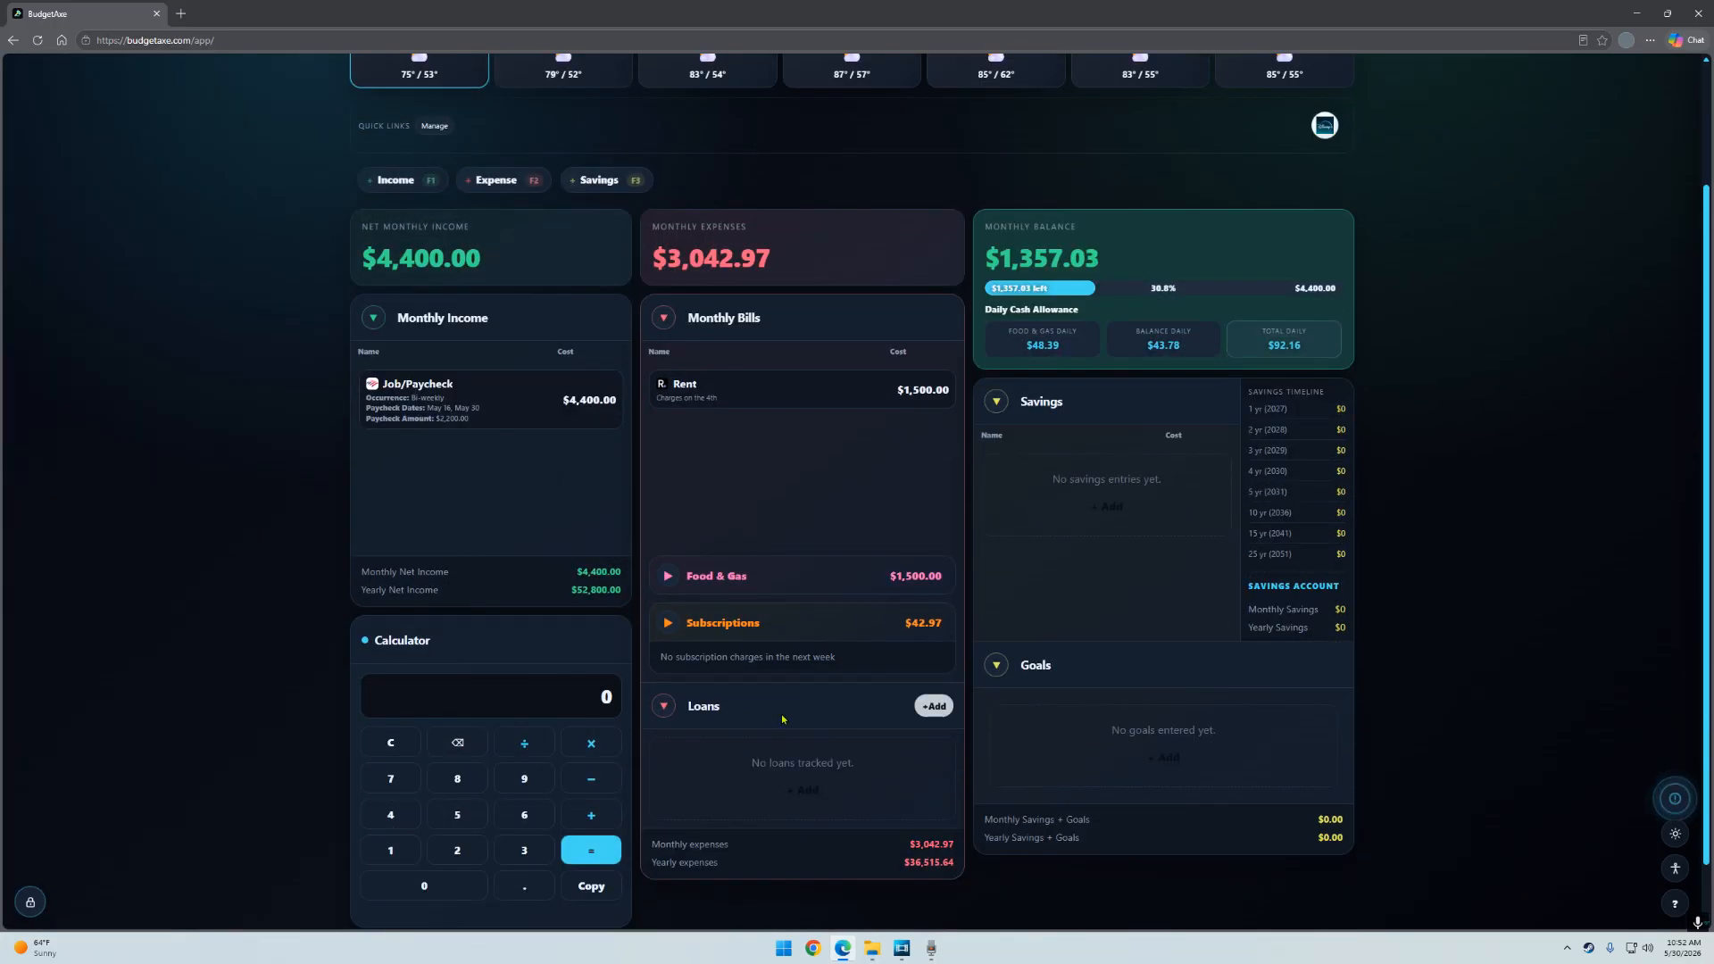
{"action": "scroll", "coordinate": [786, 720], "scroll_direction": "up", "scroll_amount": 2}
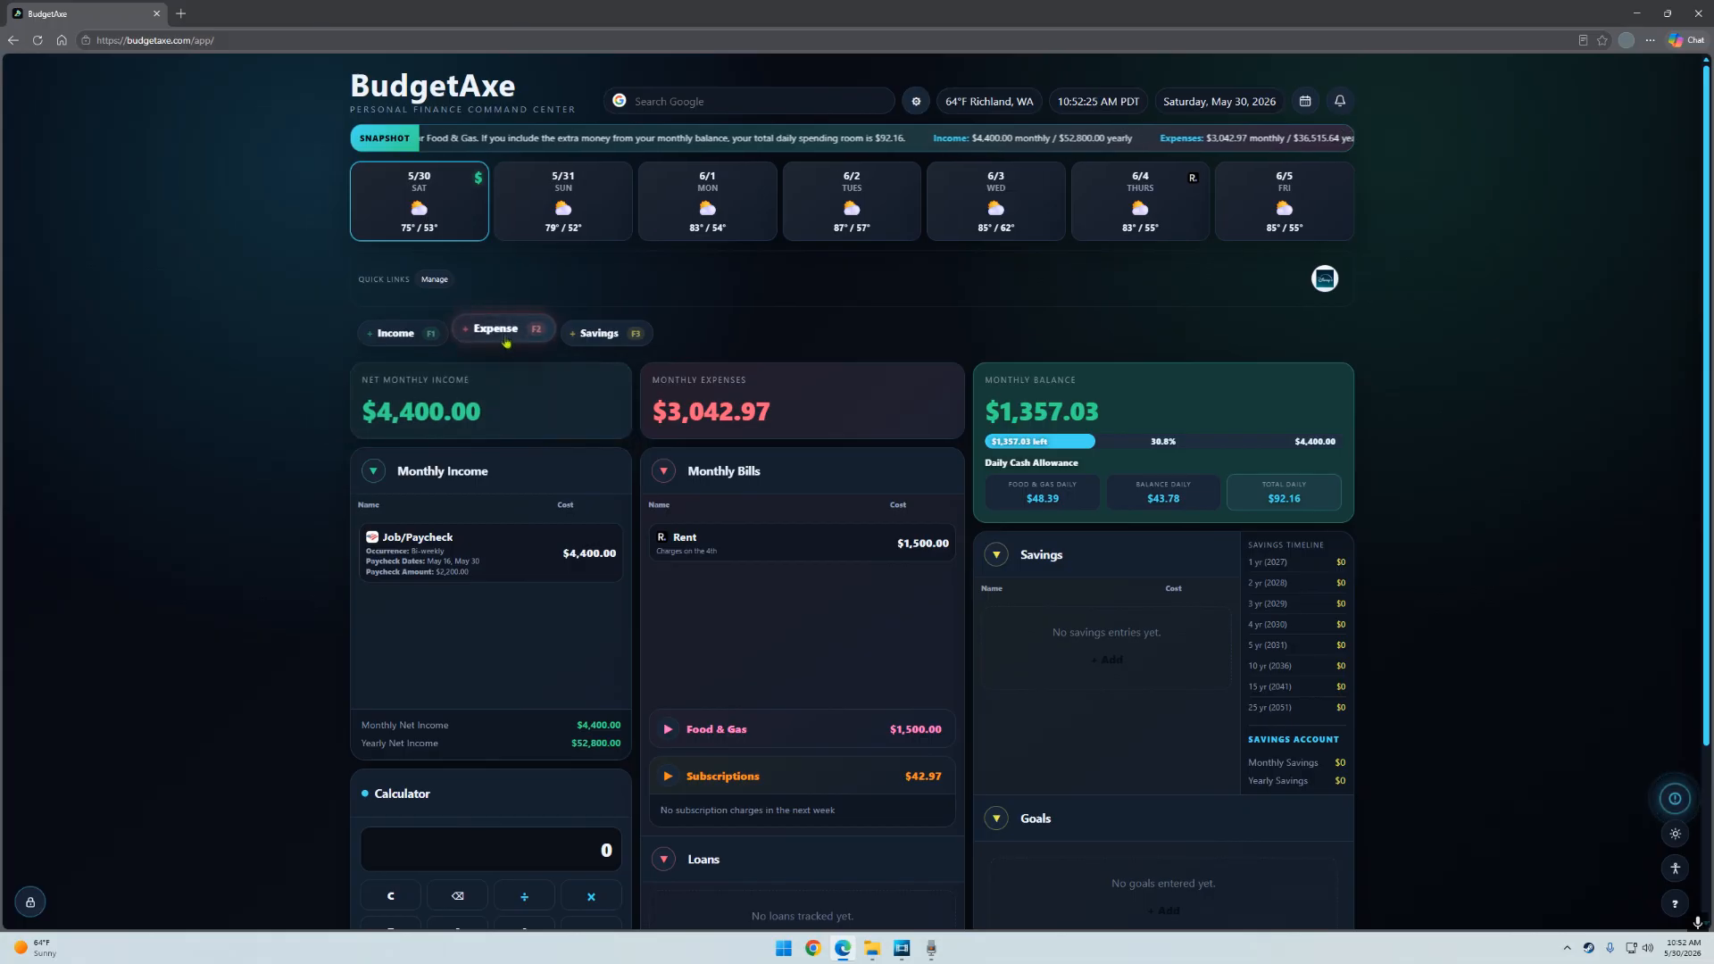
{"action": "left_click", "coordinate": [496, 332]}
{"action": "left_click", "coordinate": [684, 328]}
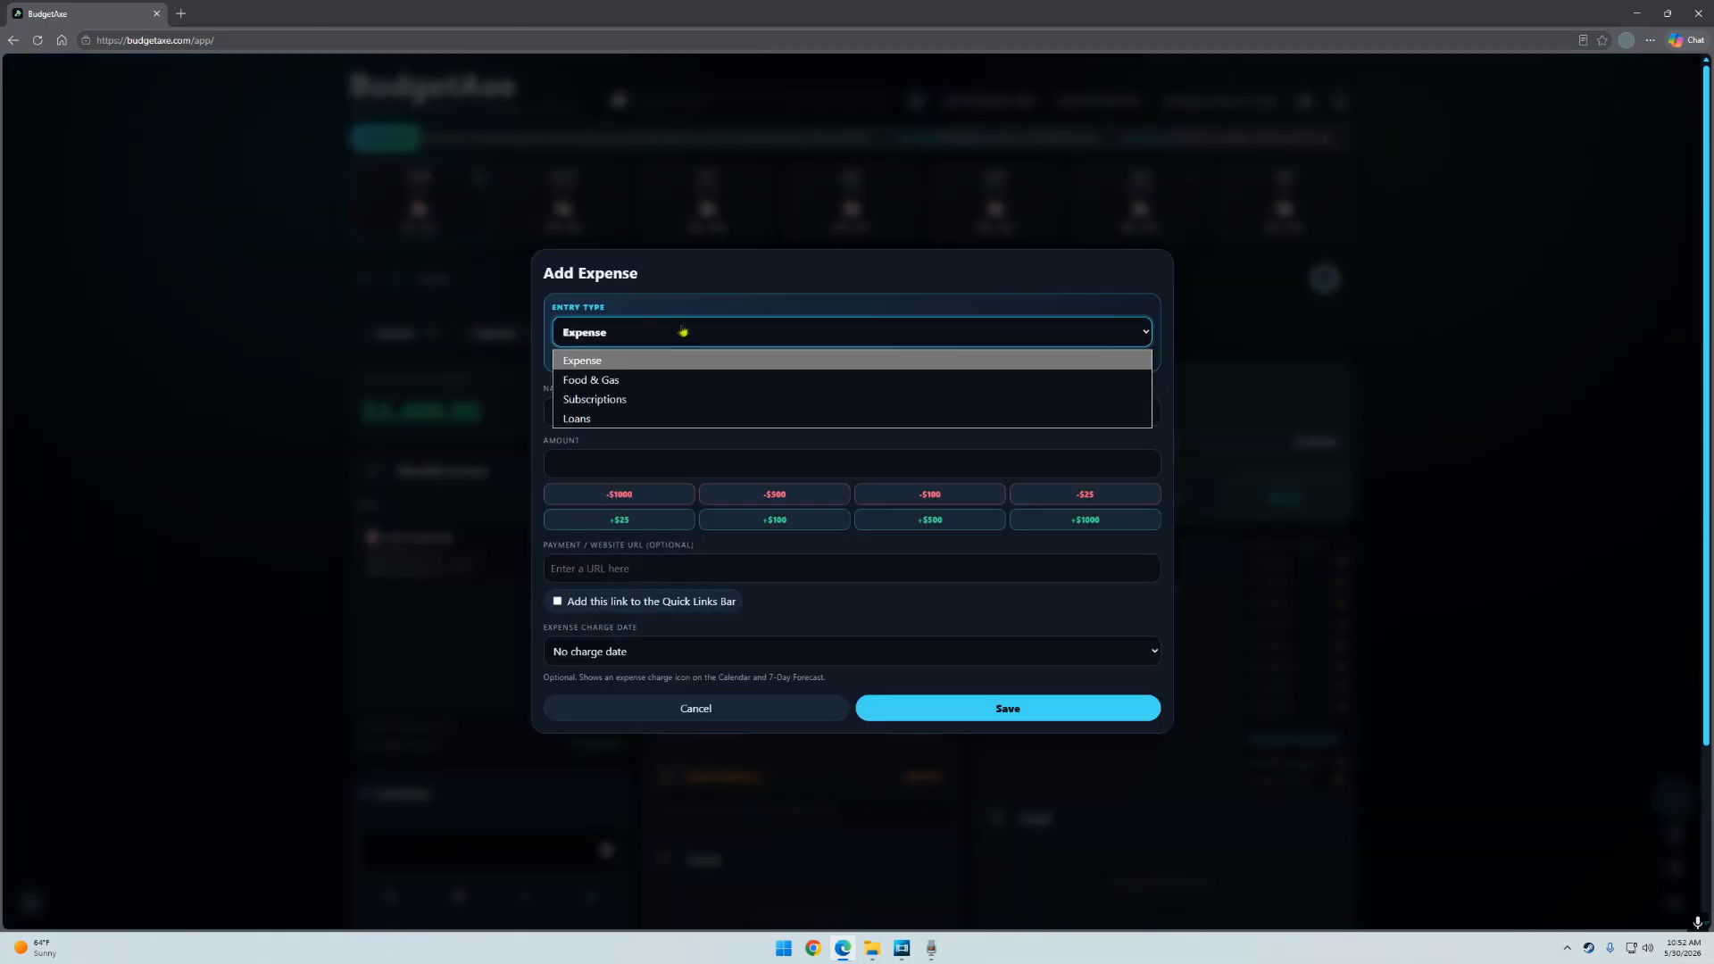
{"action": "left_click", "coordinate": [598, 419]}
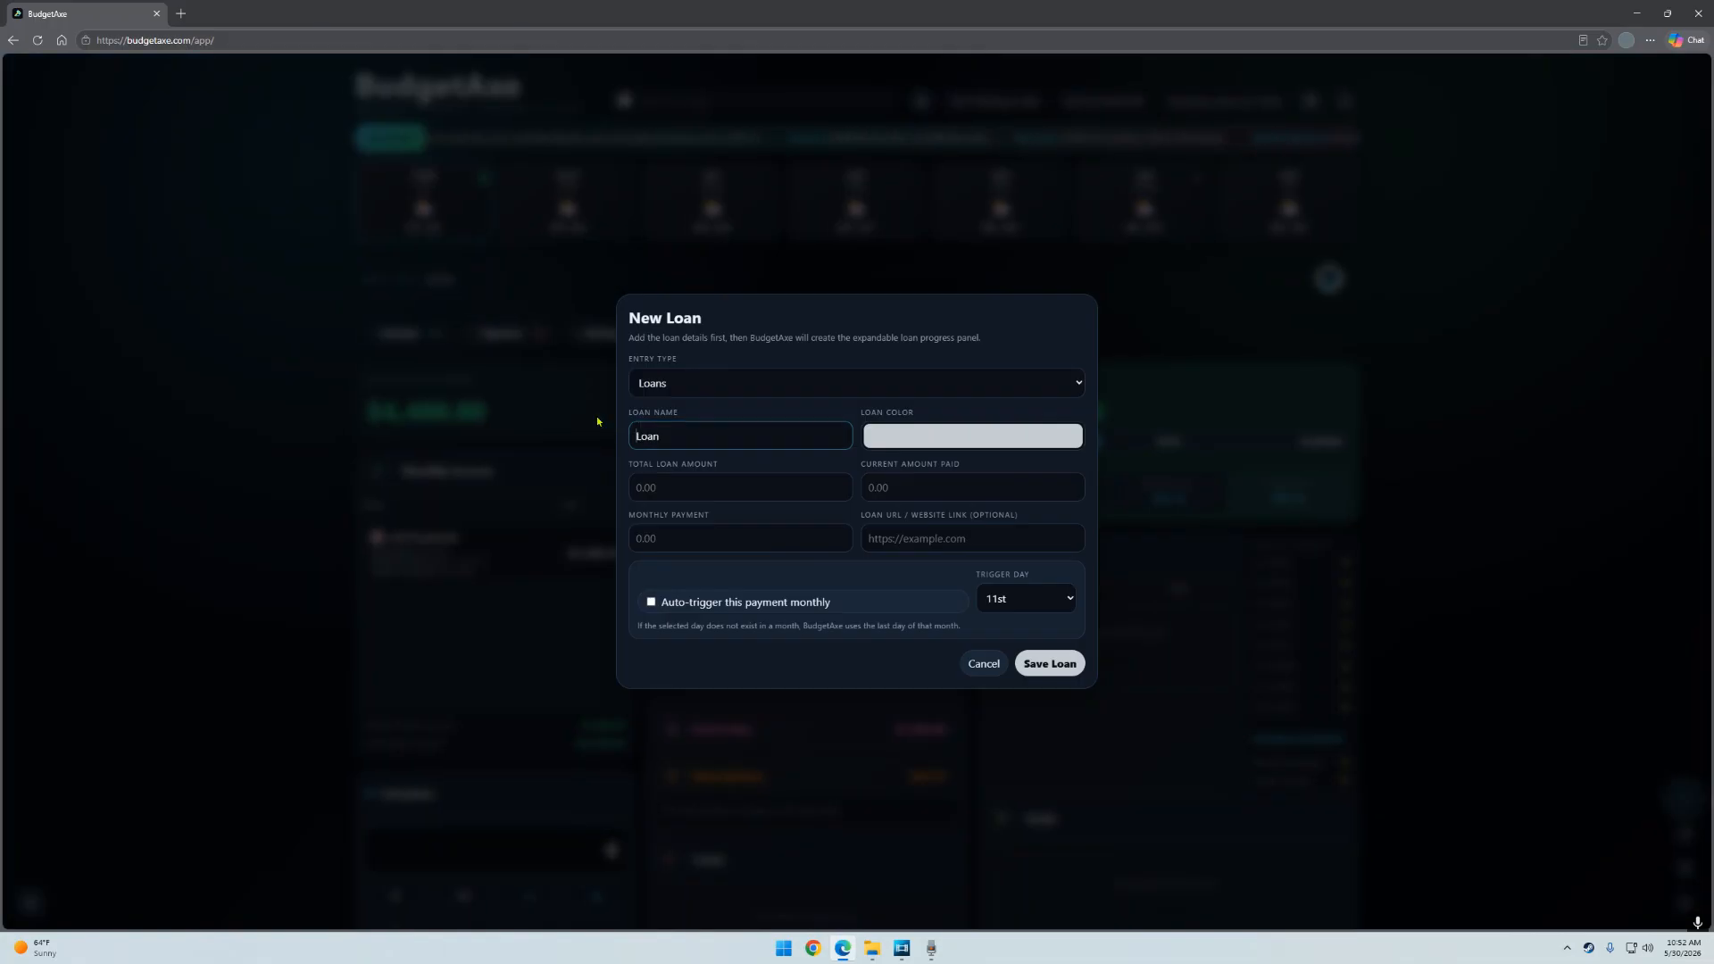
{"action": "left_click", "coordinate": [983, 663]}
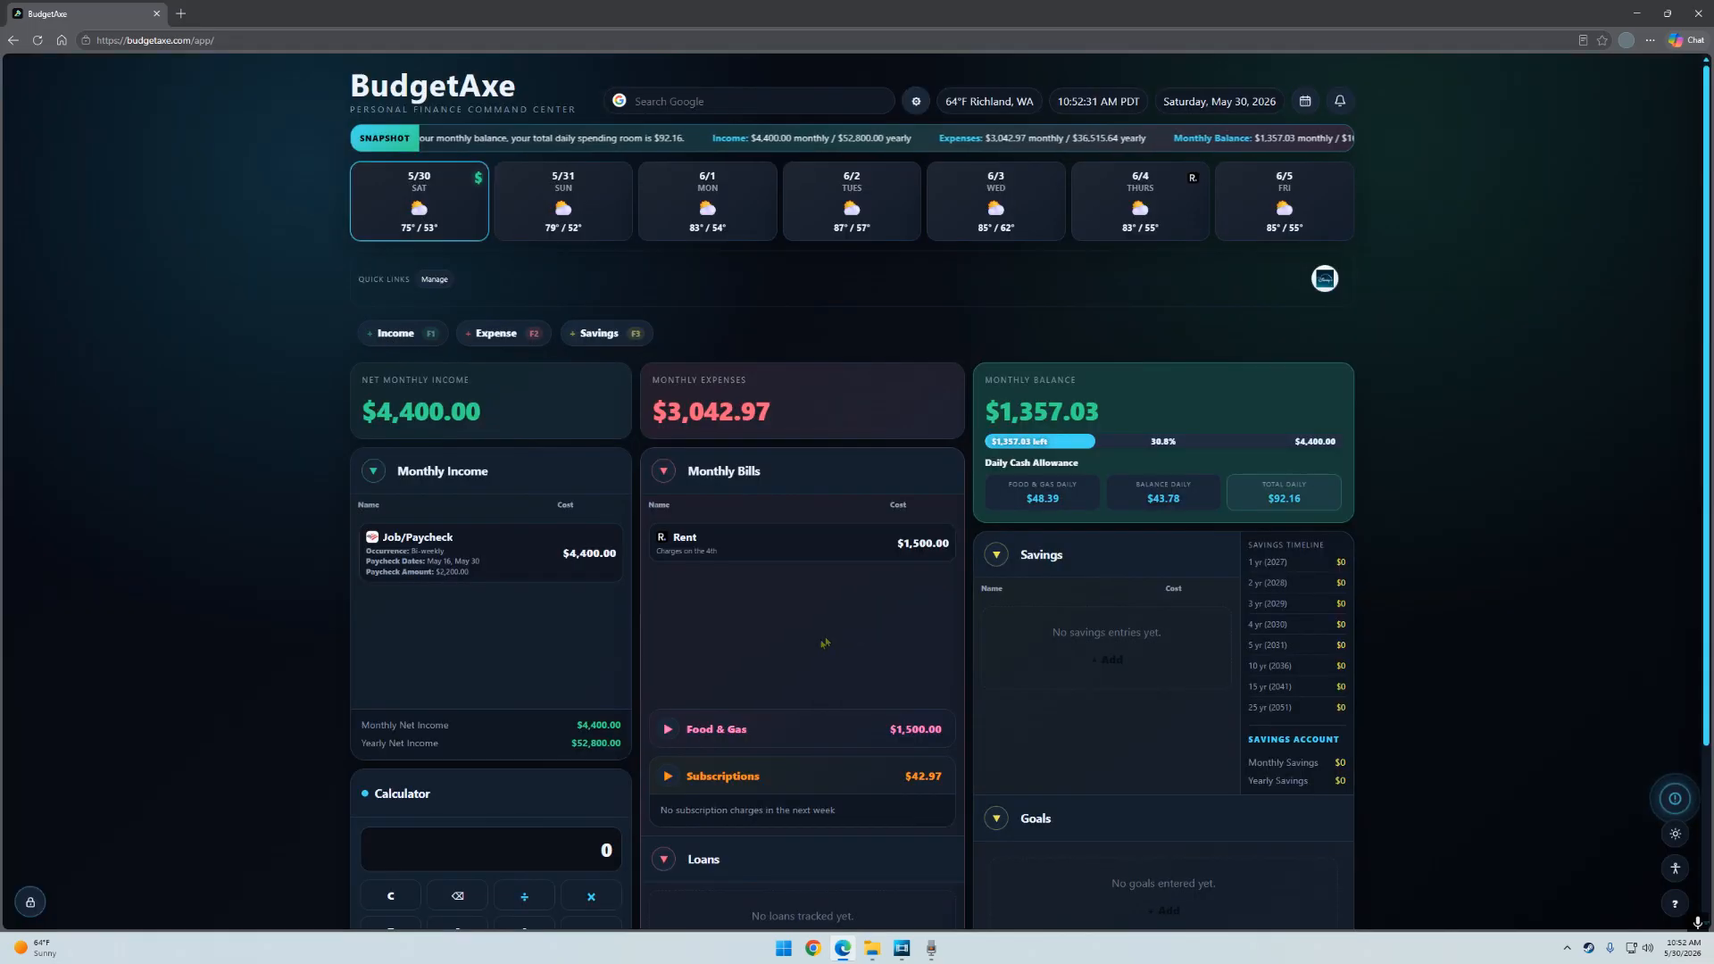
Try adding a blank loan directly in the Loans section, and delete it again.
{"action": "scroll", "coordinate": [825, 640], "scroll_direction": "down", "scroll_amount": 3}
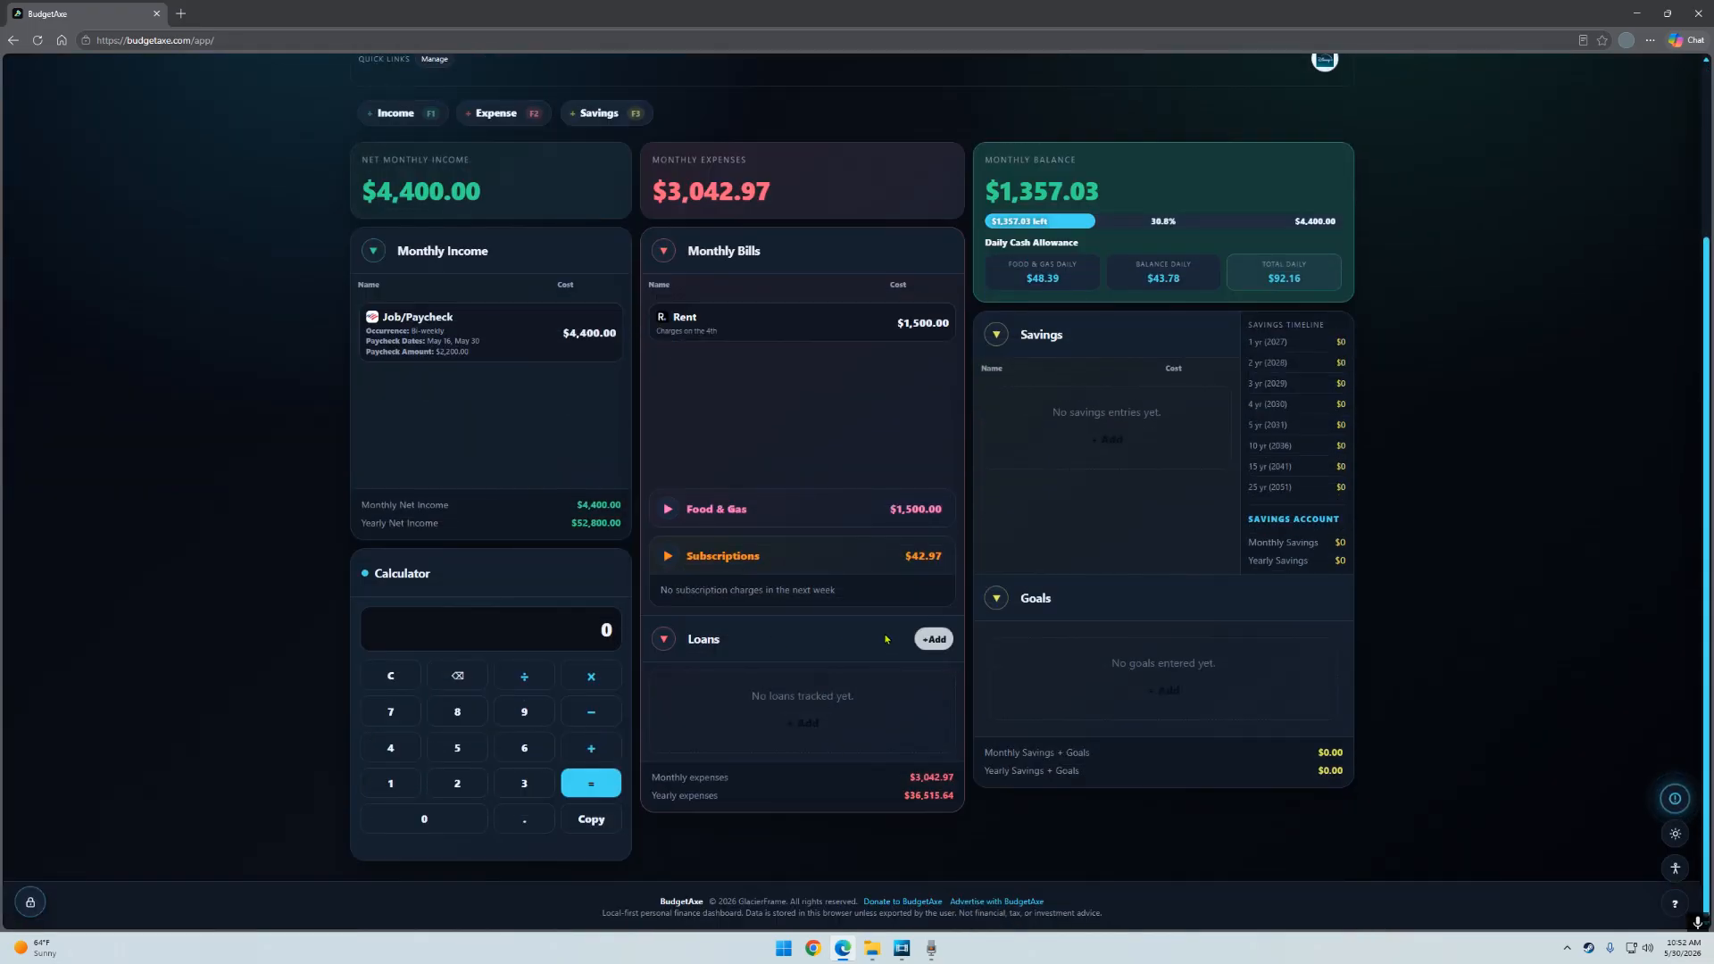
{"action": "left_click", "coordinate": [933, 640]}
{"action": "scroll", "coordinate": [919, 697], "scroll_direction": "down", "scroll_amount": 3}
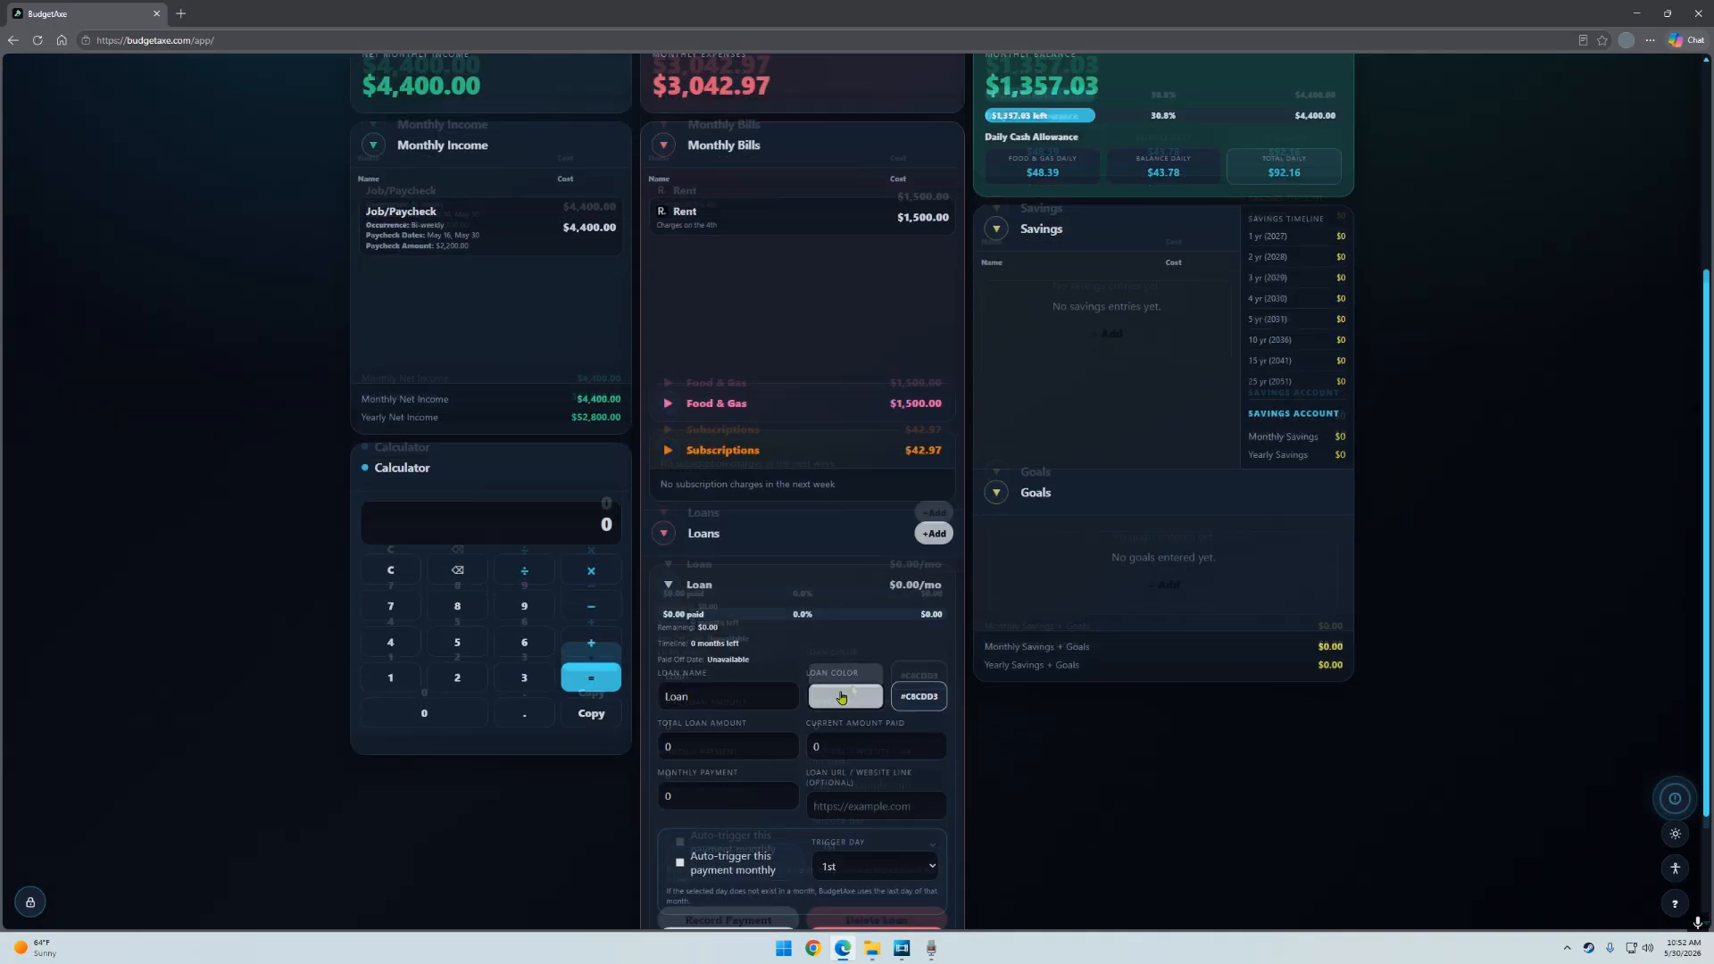
{"action": "left_click", "coordinate": [884, 782]}
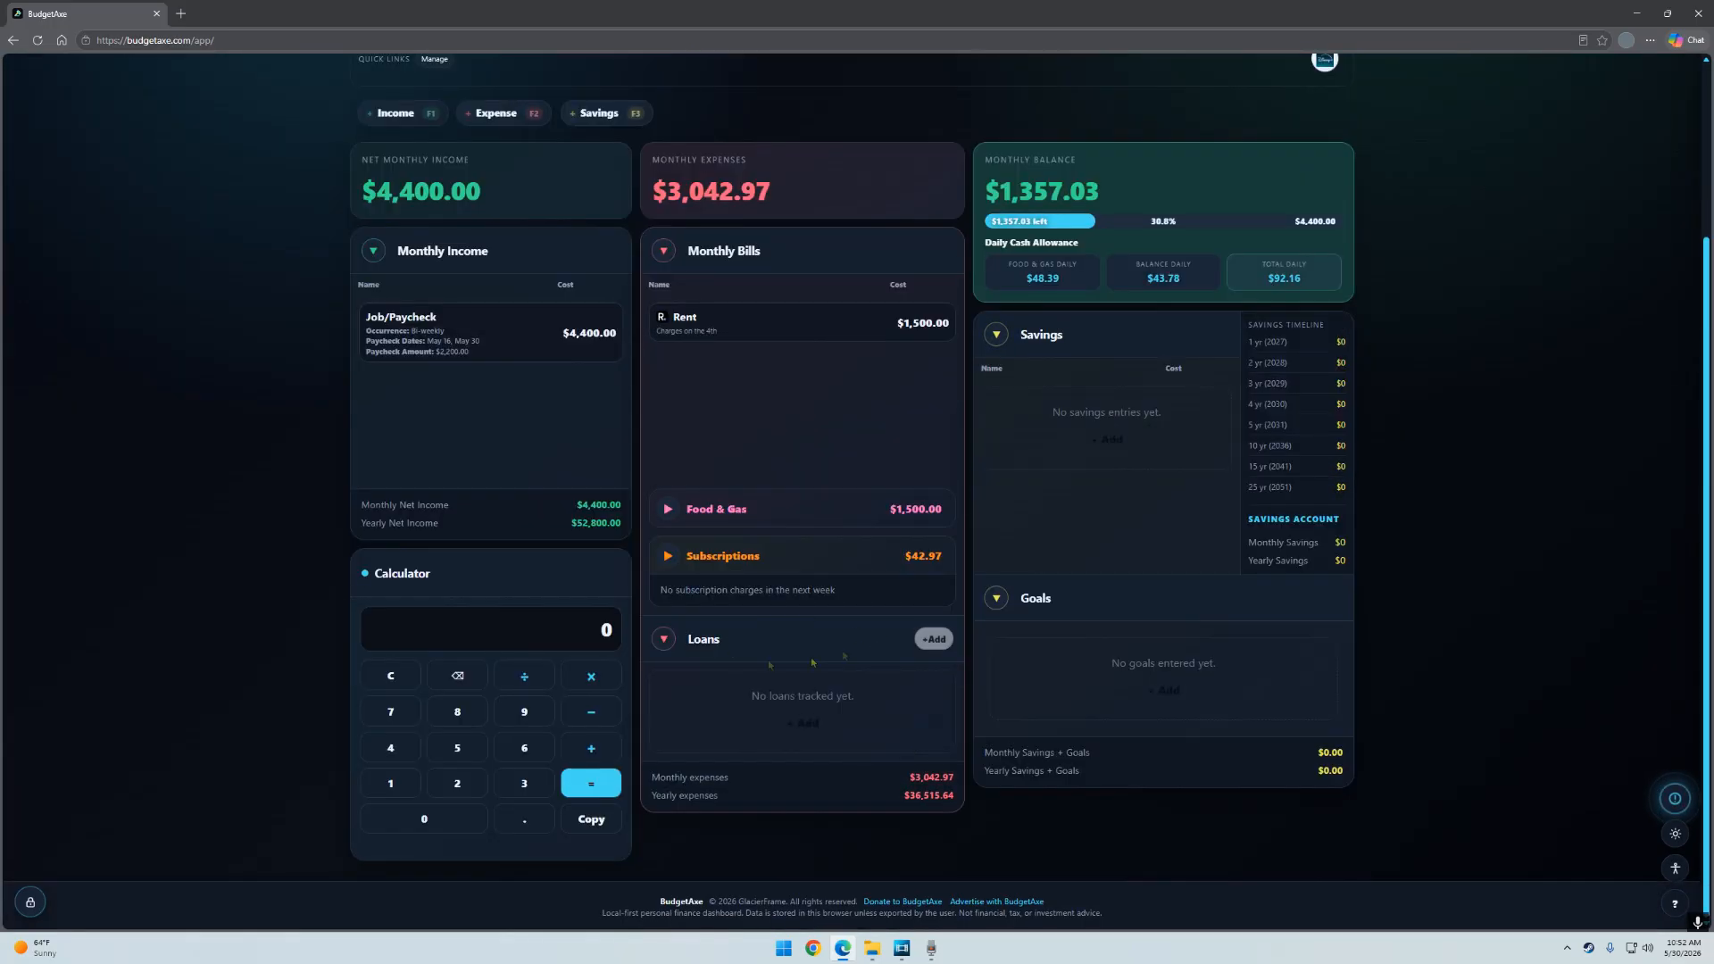
{"action": "scroll", "coordinate": [518, 336], "scroll_direction": "up", "scroll_amount": 3}
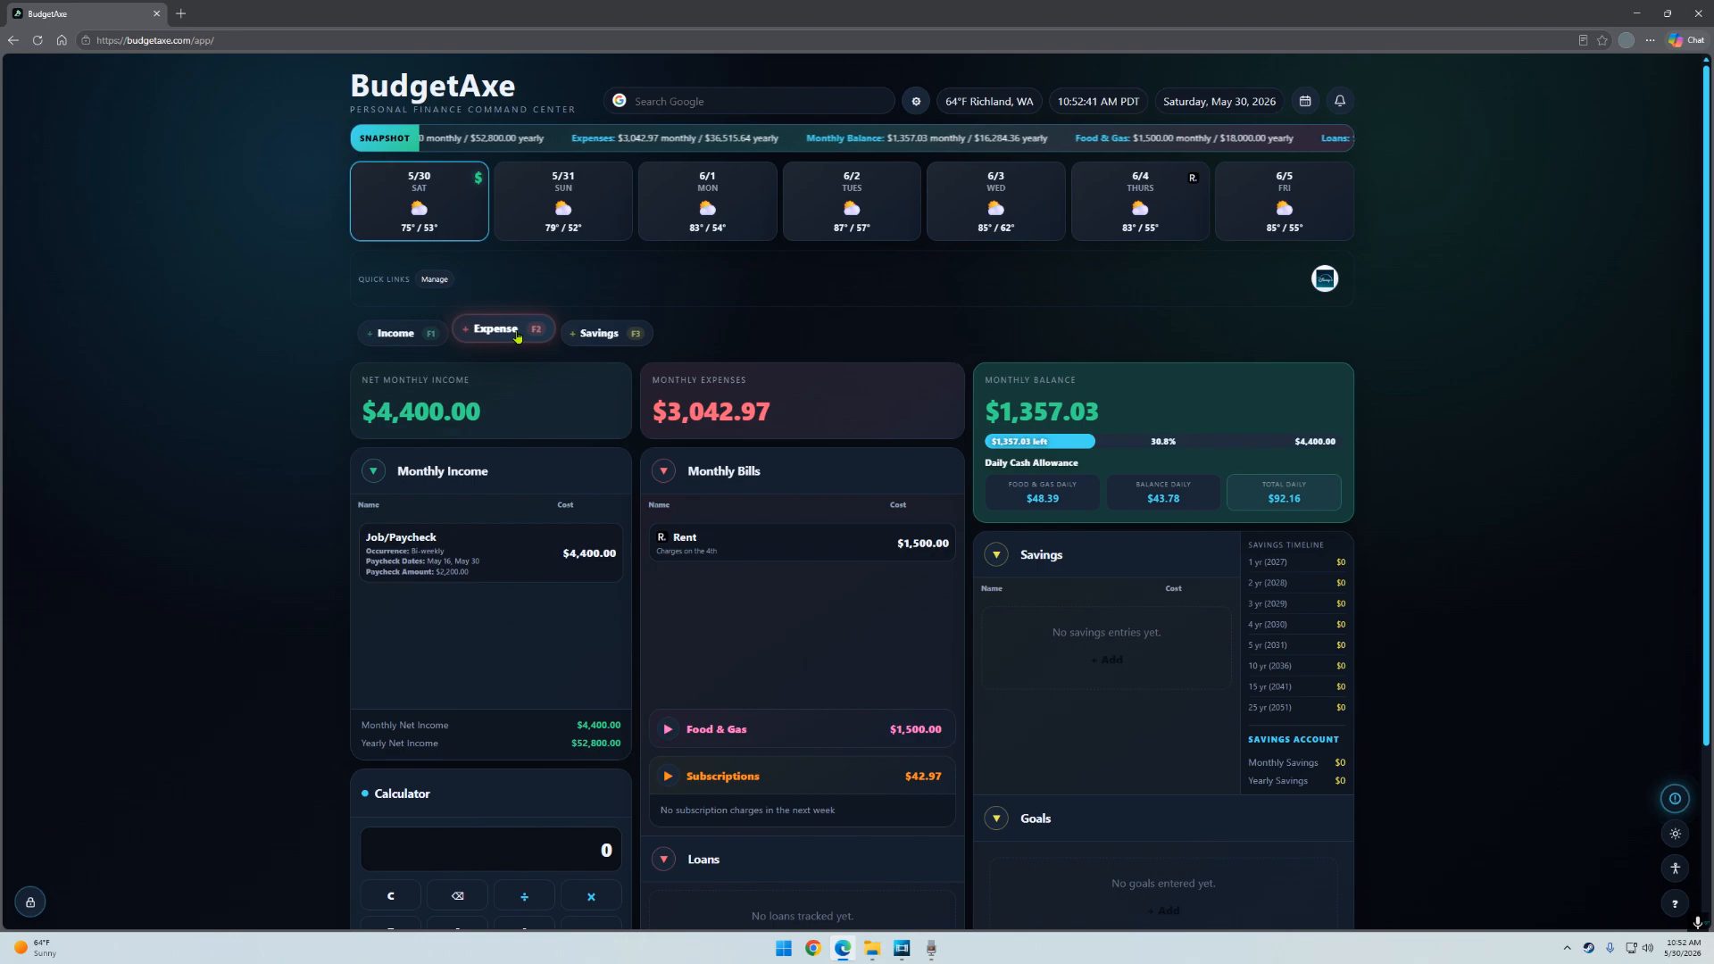
{"action": "left_click", "coordinate": [509, 331]}
{"action": "left_click", "coordinate": [705, 331]}
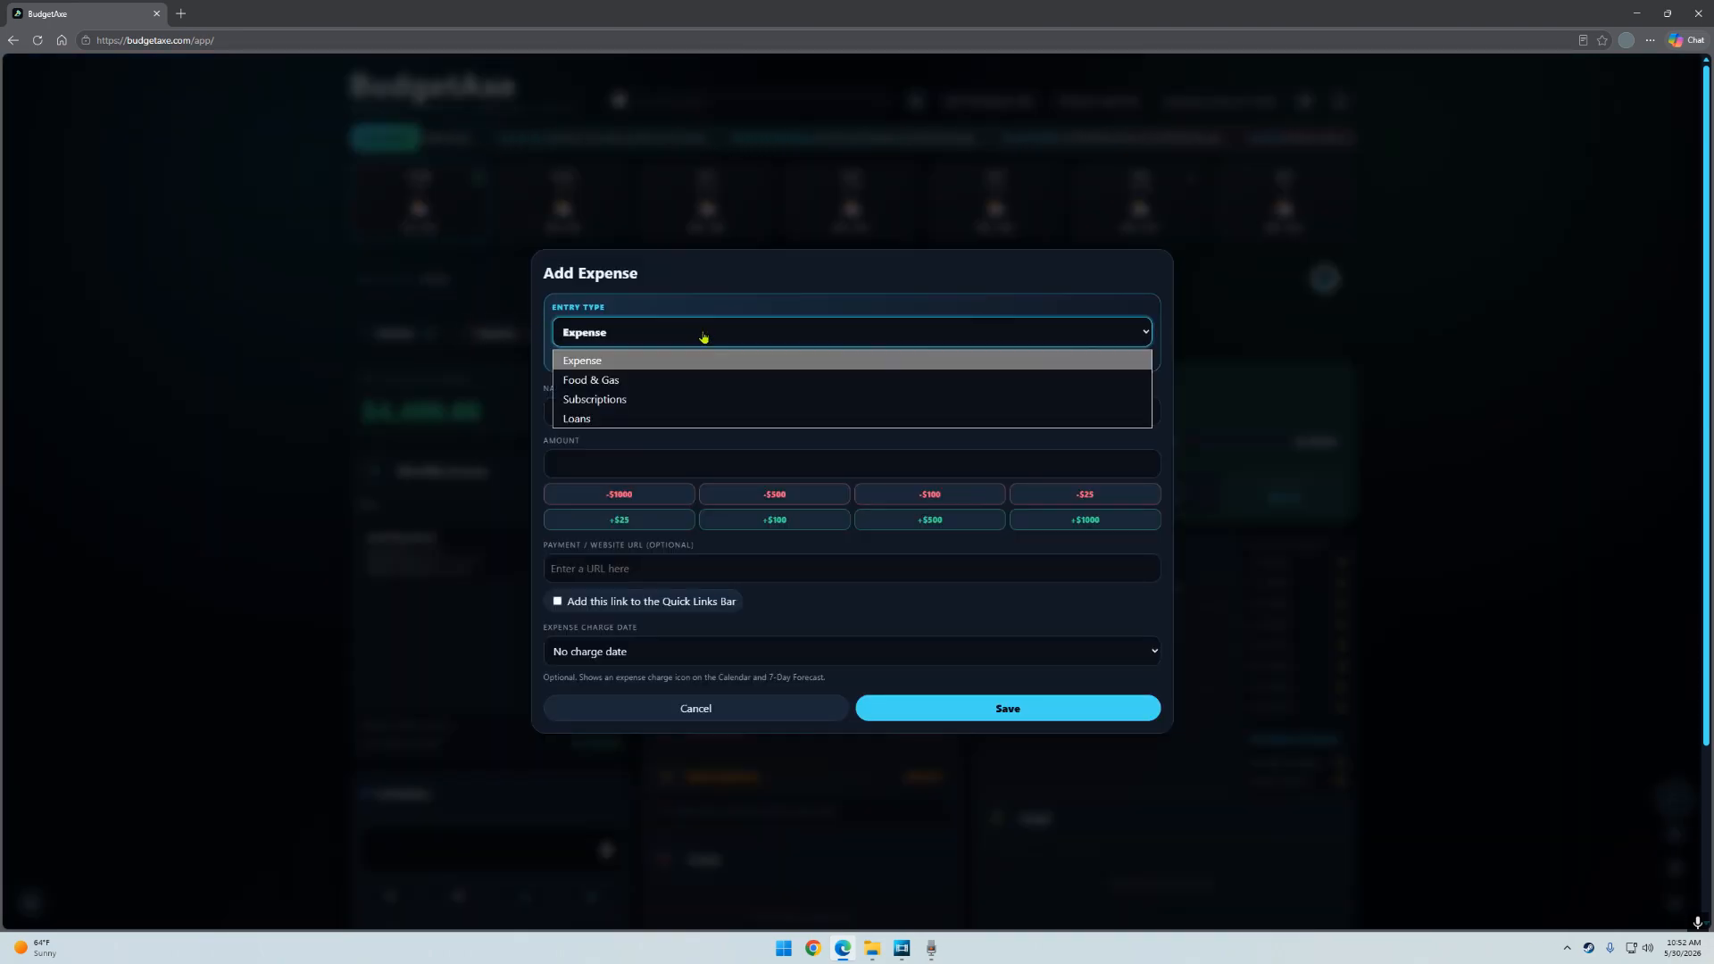
{"action": "left_click", "coordinate": [607, 419]}
{"action": "left_click", "coordinate": [552, 422]}
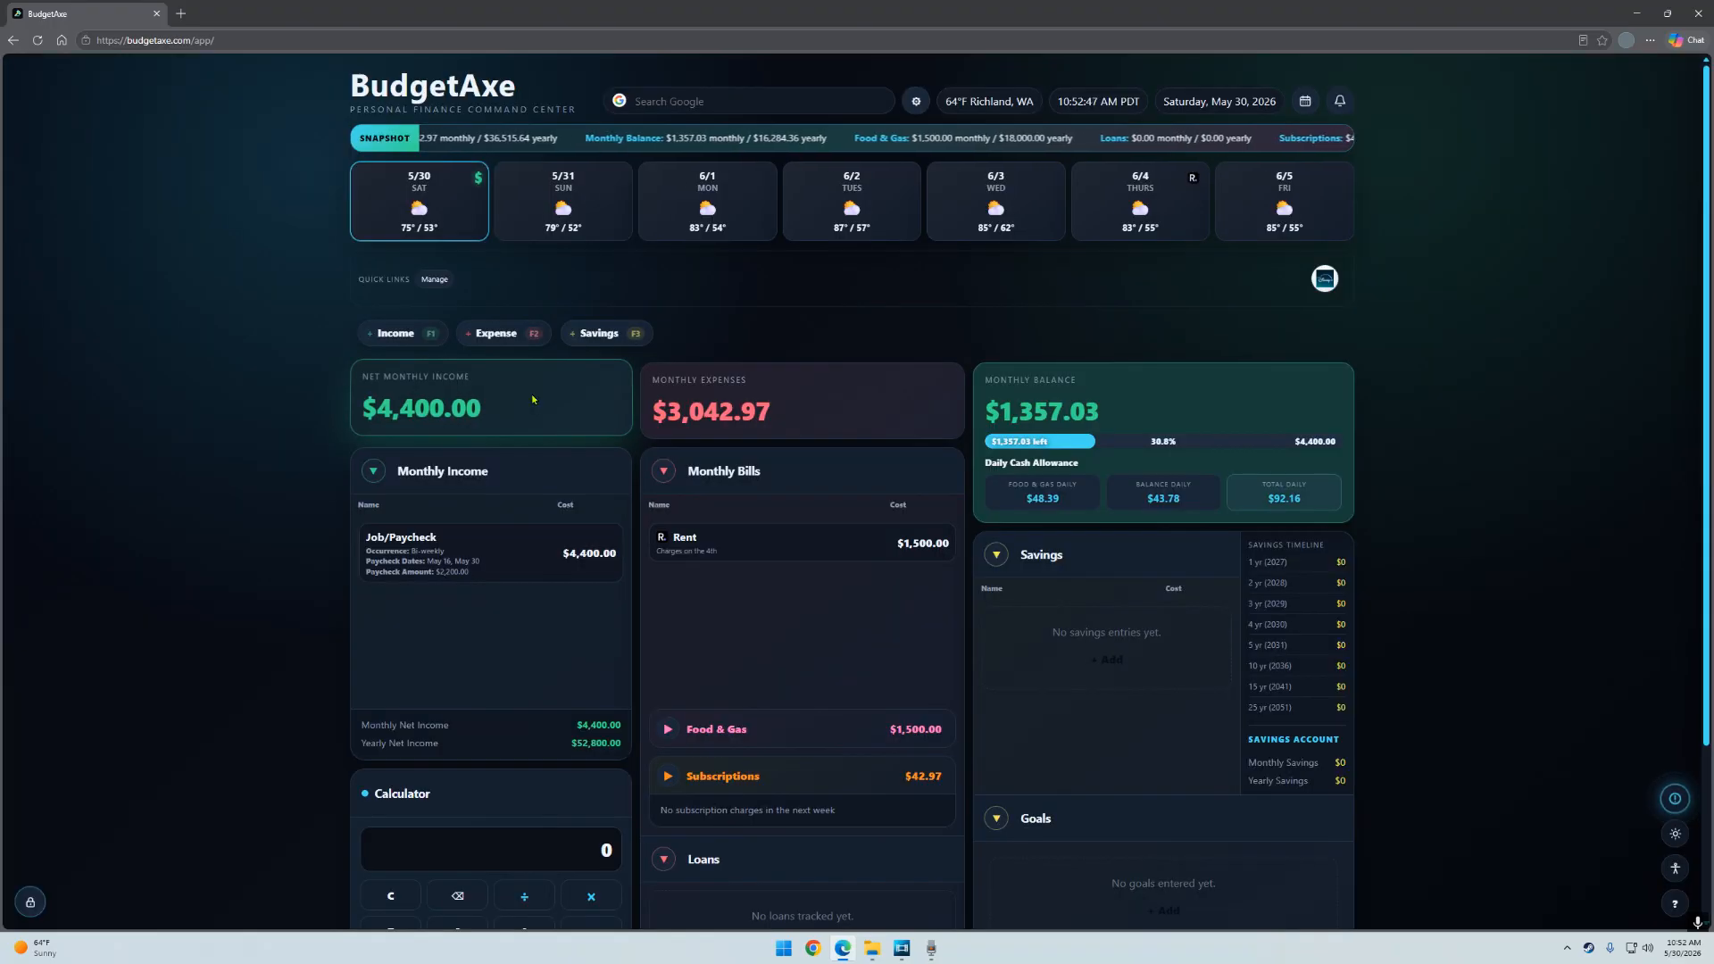
Start a new loan entry named Car Loan and give it a light blue loan color.
{"action": "left_click", "coordinate": [510, 334]}
{"action": "left_click", "coordinate": [698, 326]}
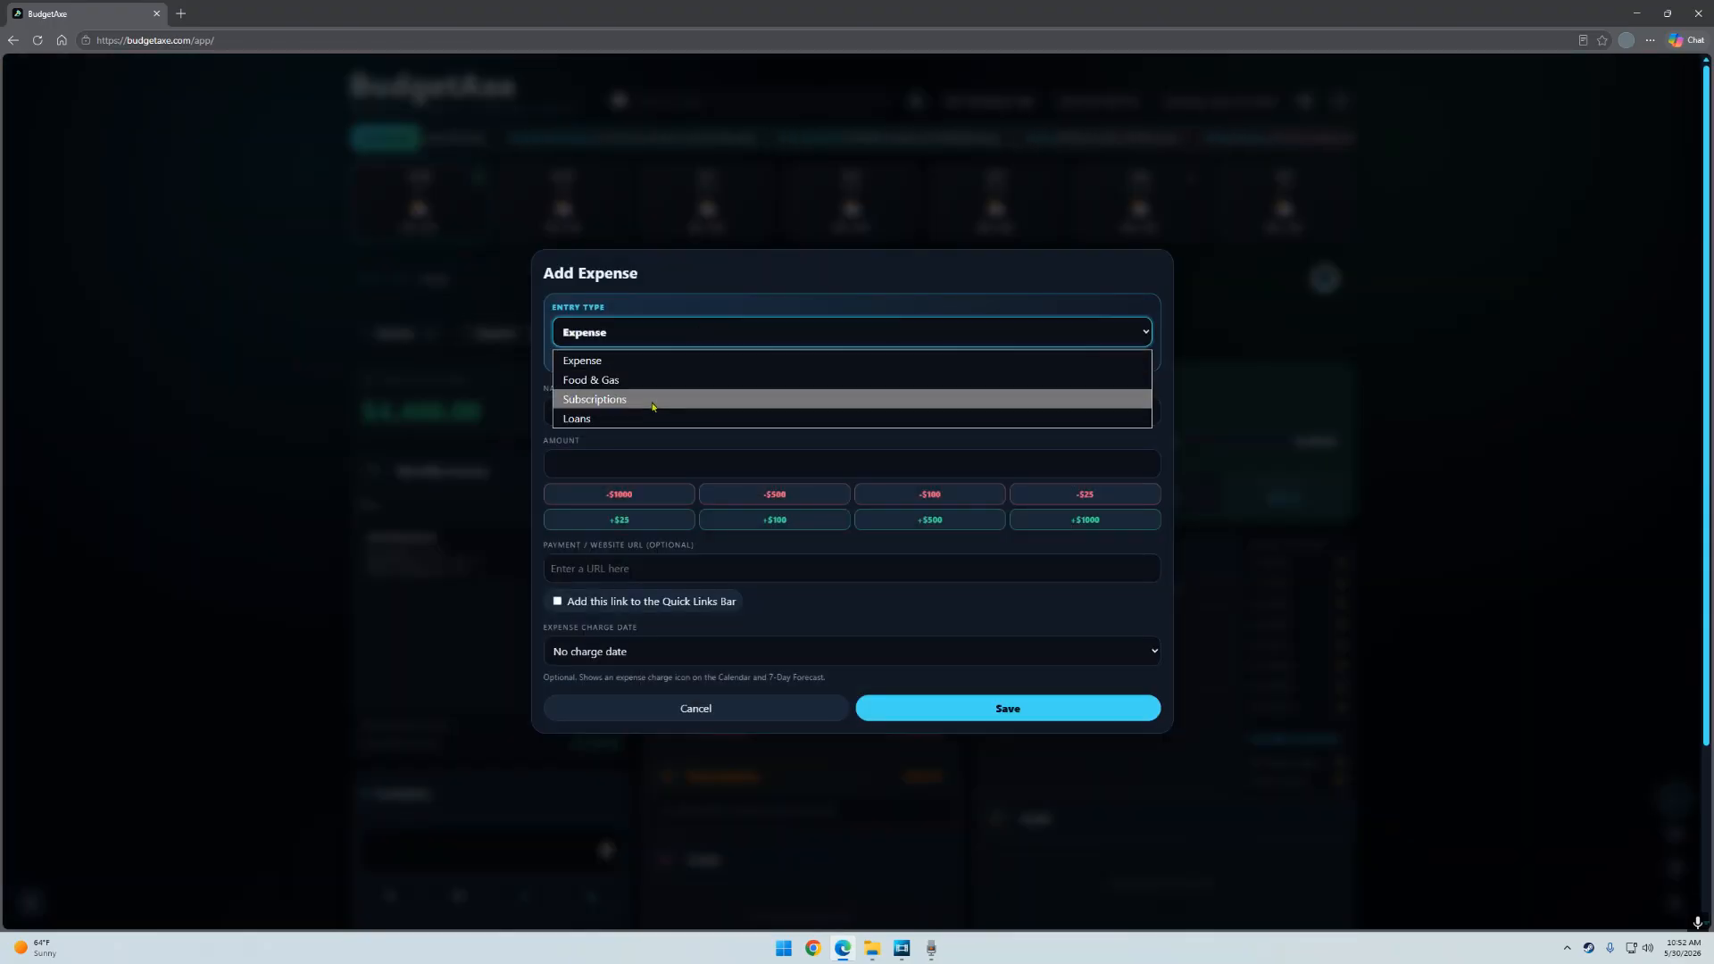
{"action": "left_click", "coordinate": [611, 413]}
{"action": "double_click", "coordinate": [696, 433]}
{"action": "type", "text": "Car Loan"}
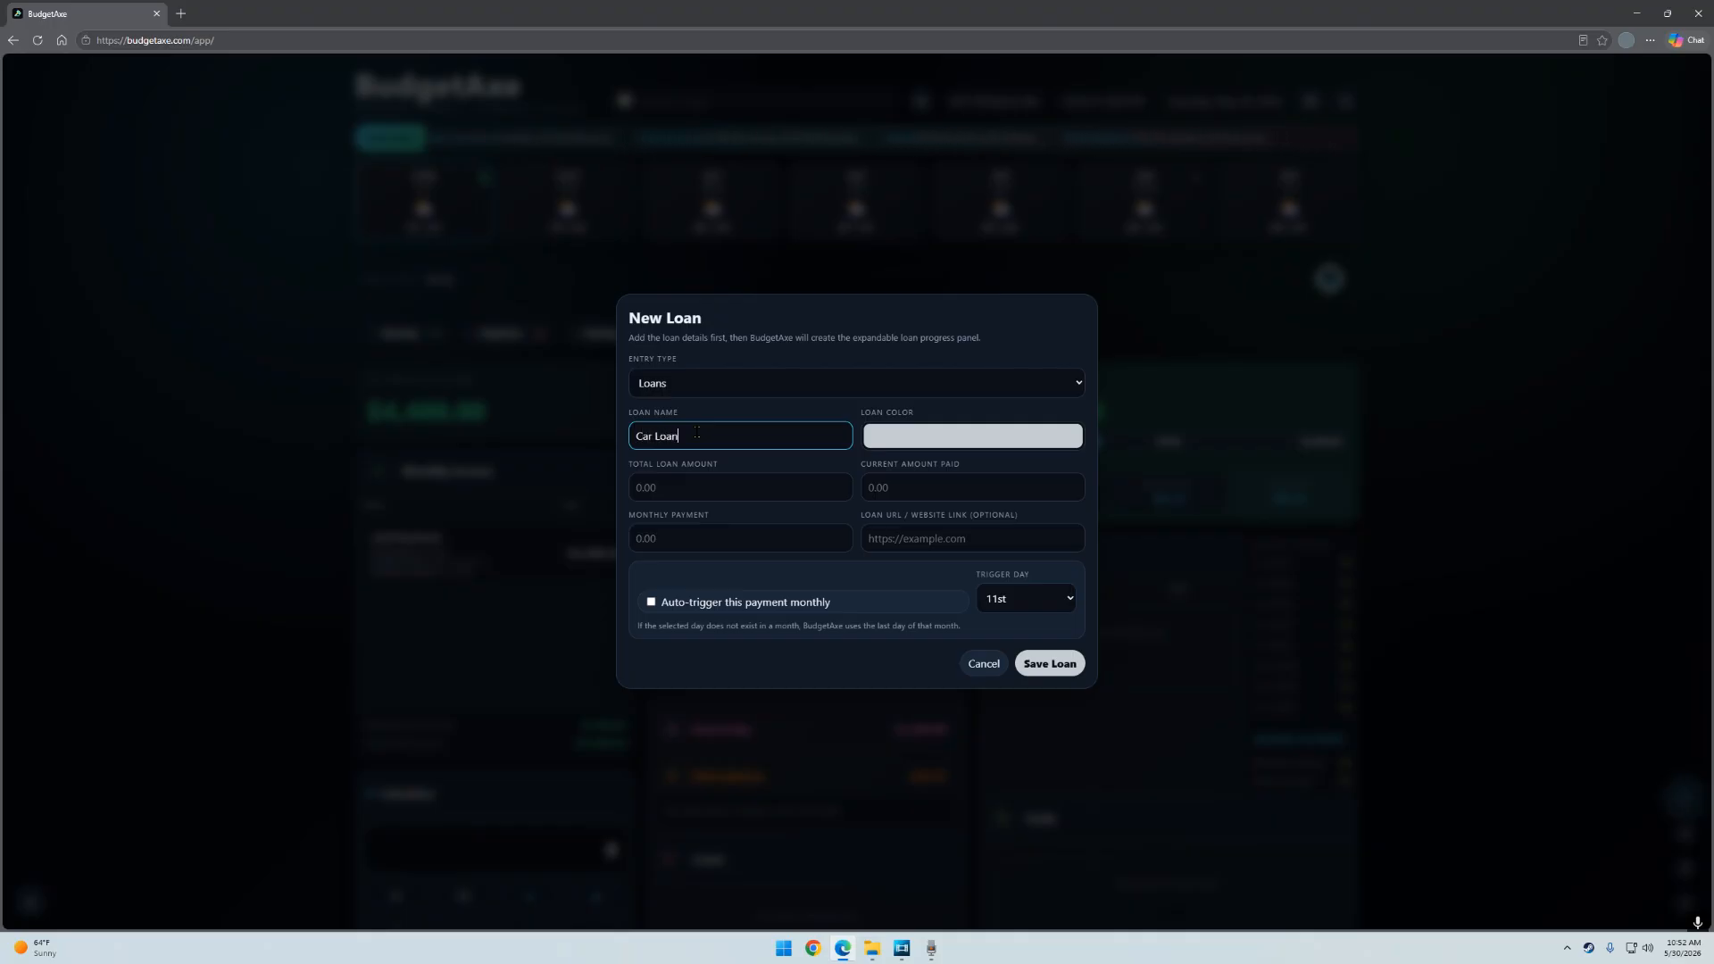
{"action": "left_click", "coordinate": [912, 447]}
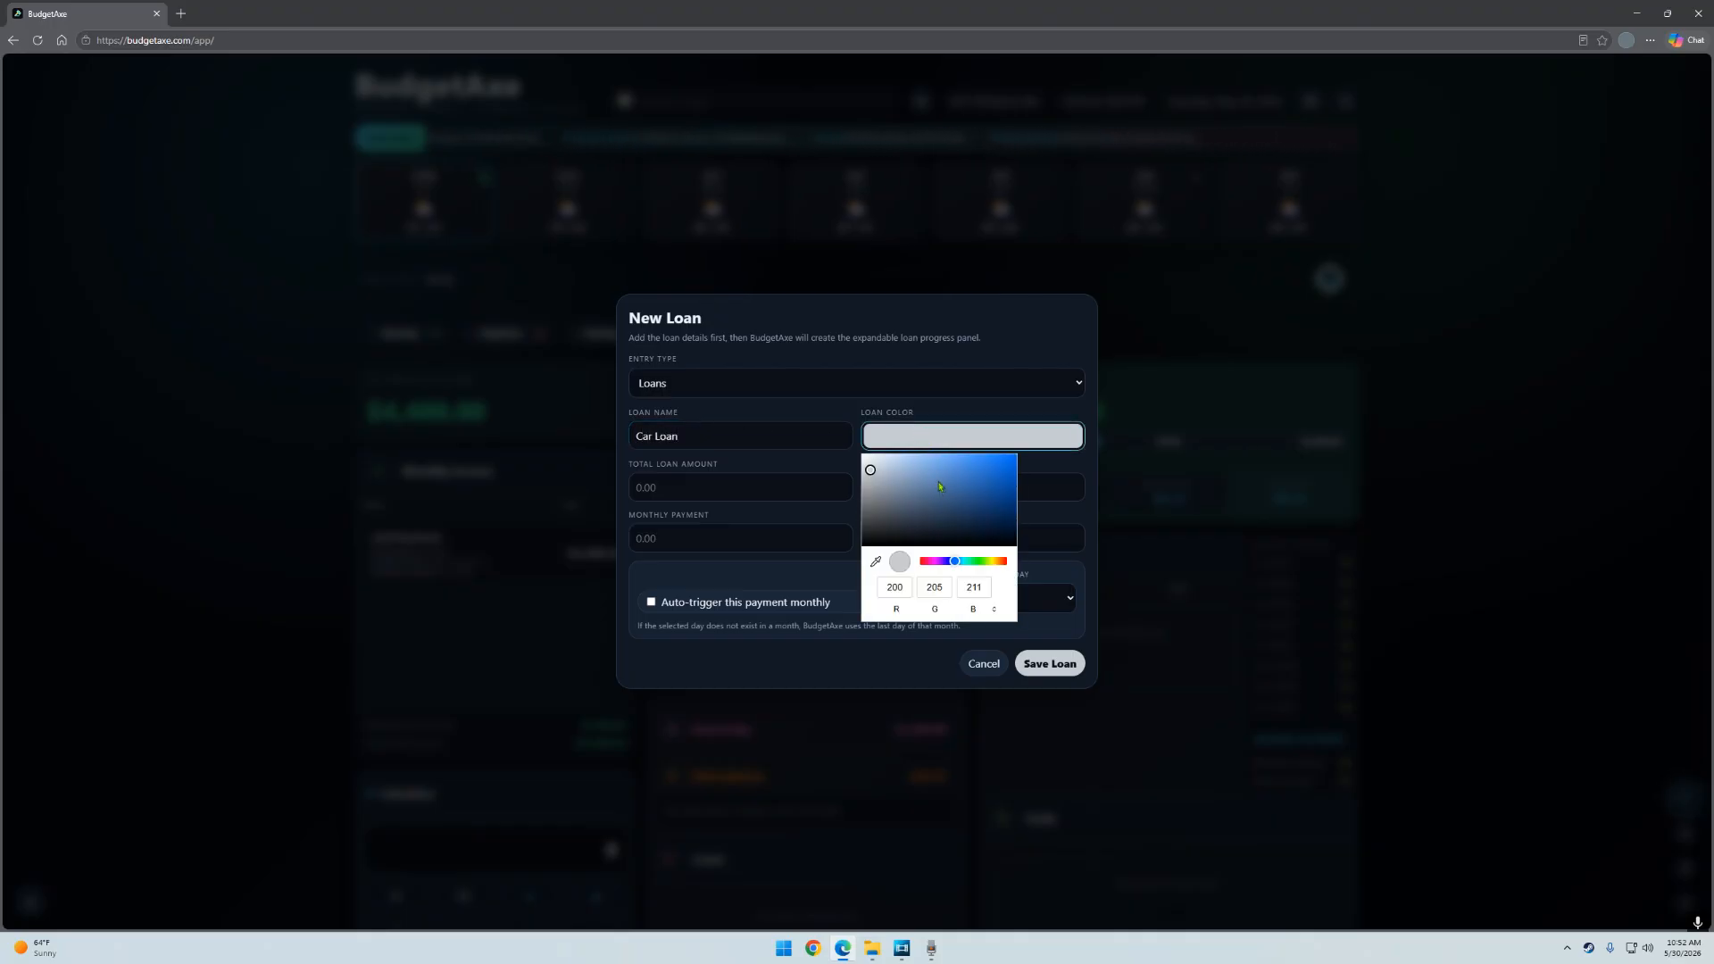
{"action": "left_click", "coordinate": [917, 472]}
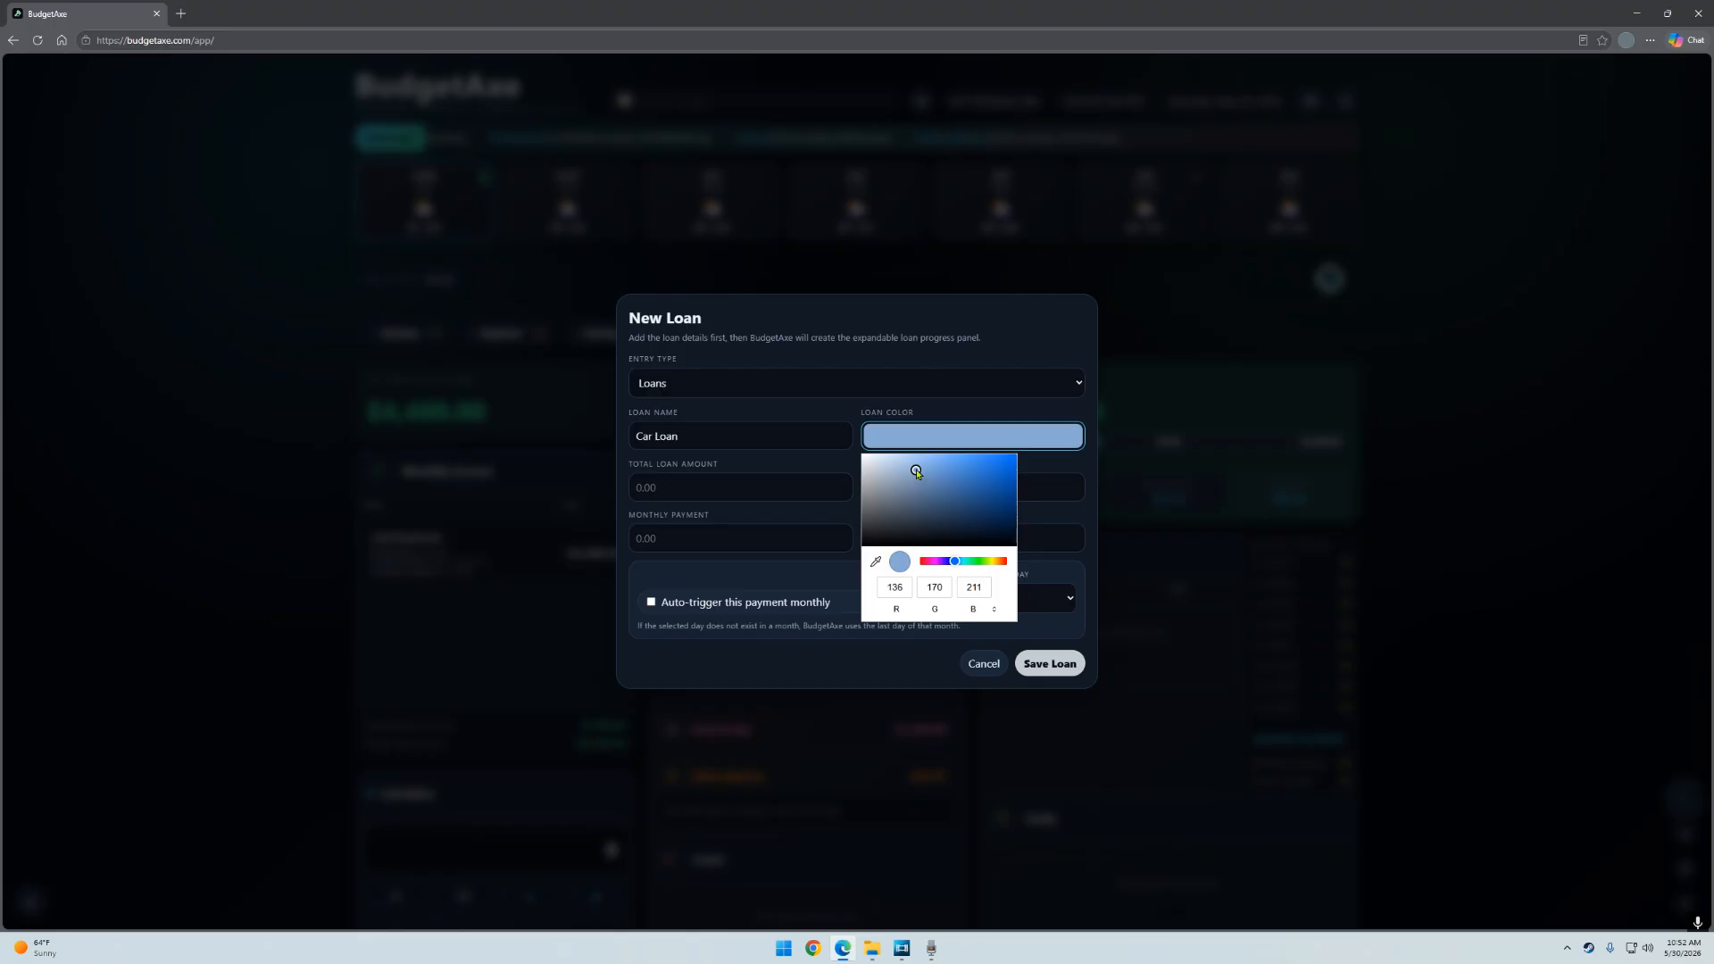
{"action": "left_click", "coordinate": [920, 466]}
{"action": "left_click", "coordinate": [728, 482]}
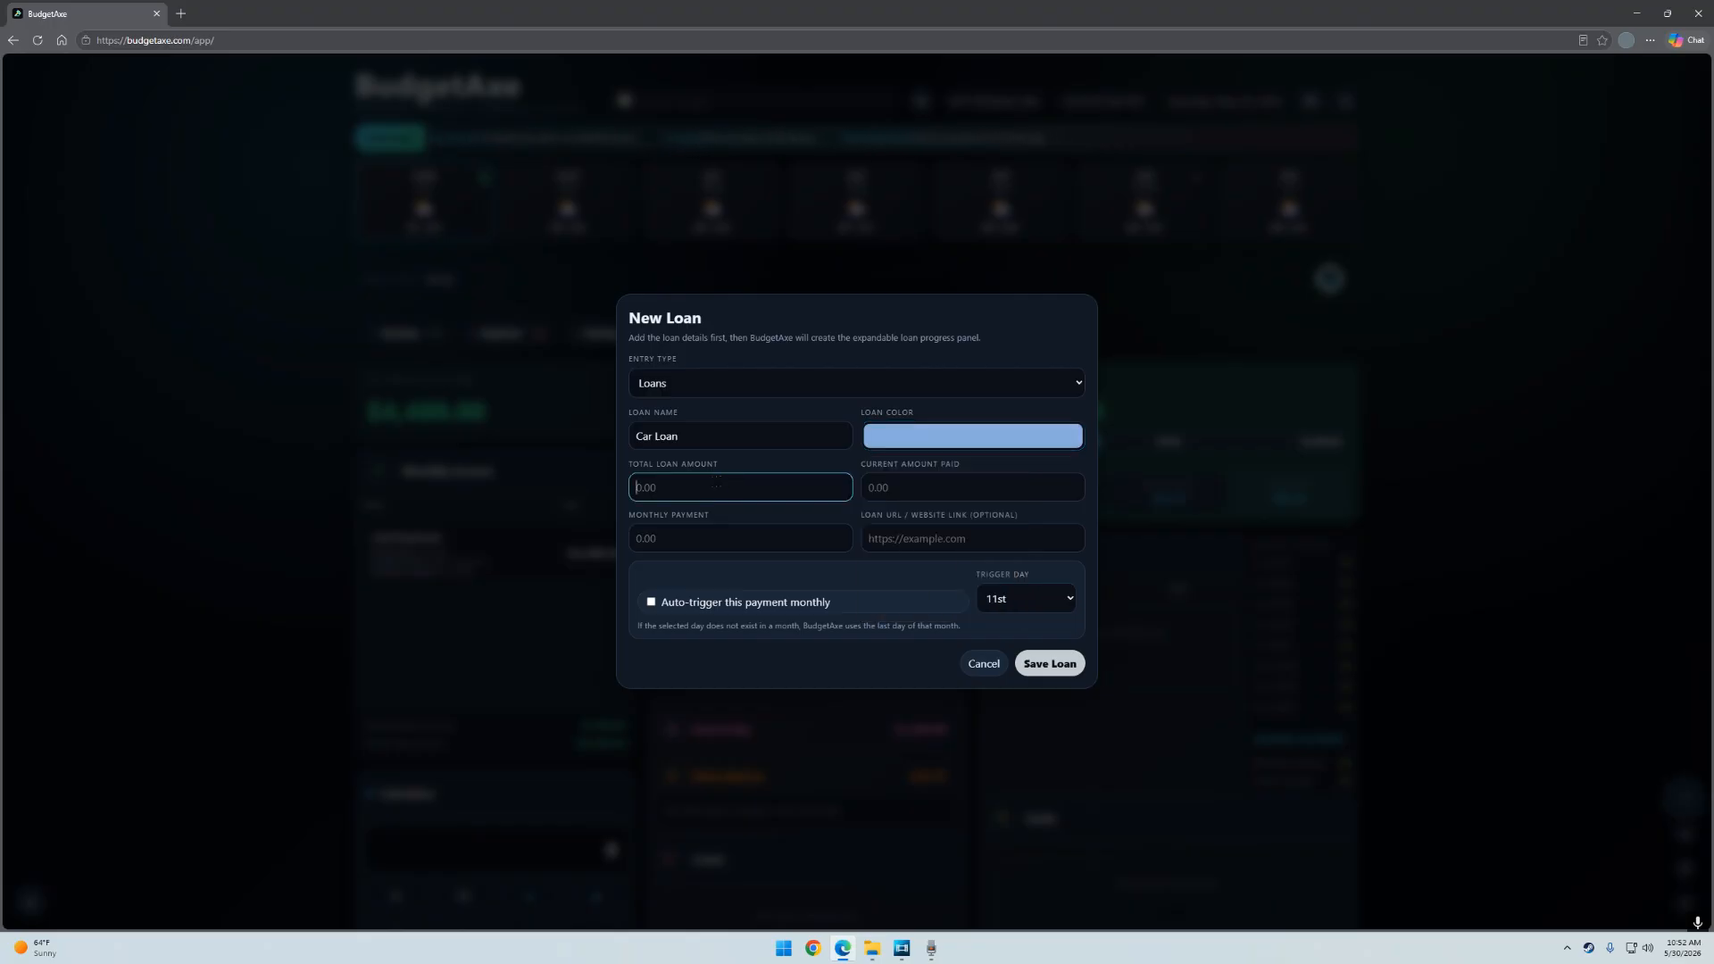
{"action": "type", "text": "15000"}
{"action": "key", "text": "Tab"}
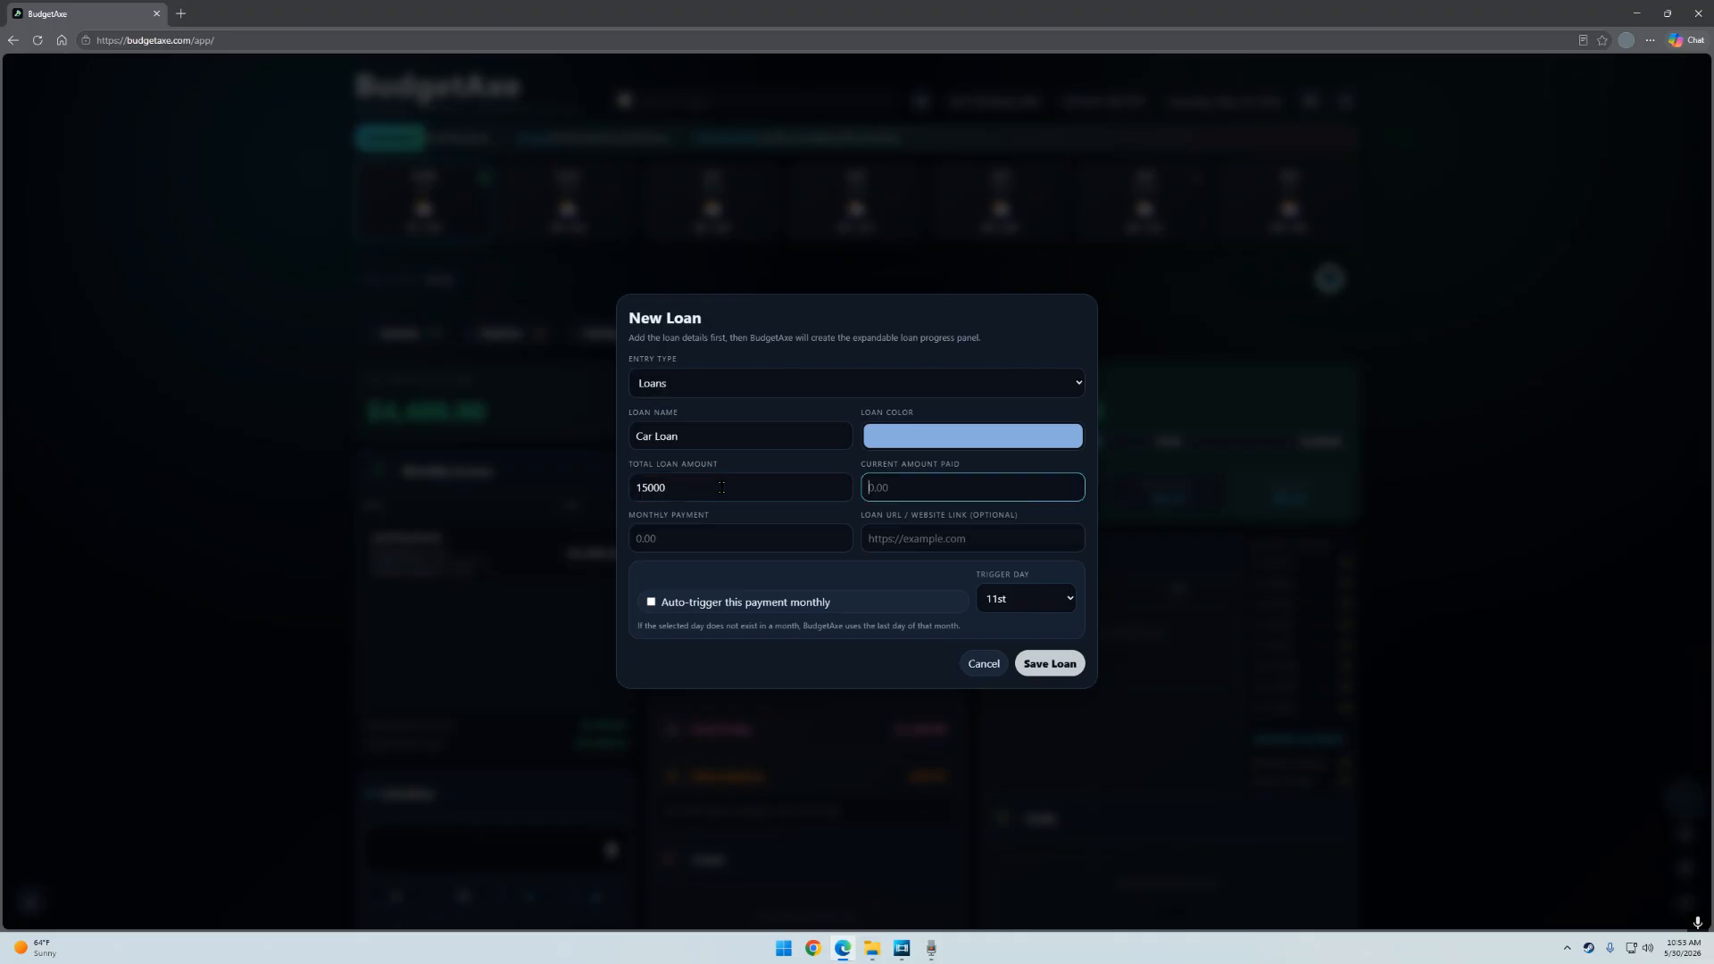
{"action": "type", "text": "5000"}
{"action": "key", "text": "Tab"}
{"action": "type", "text": "250"}
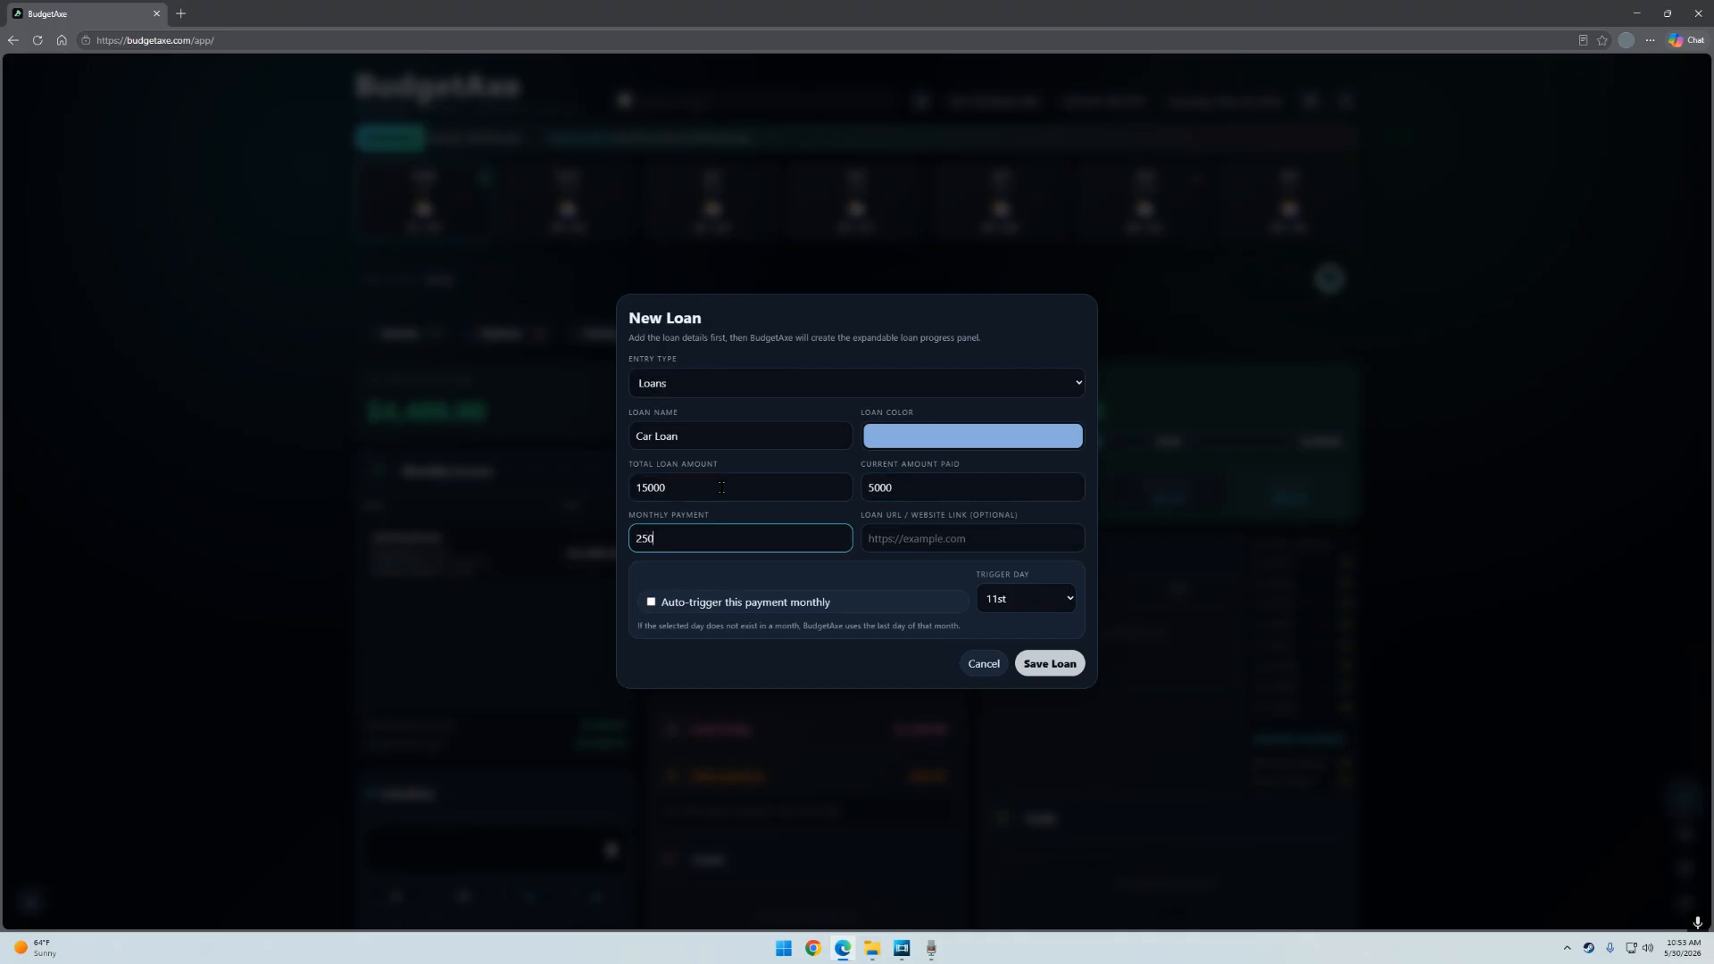
{"action": "type", "text": ".00"}
{"action": "key", "text": "Tab"}
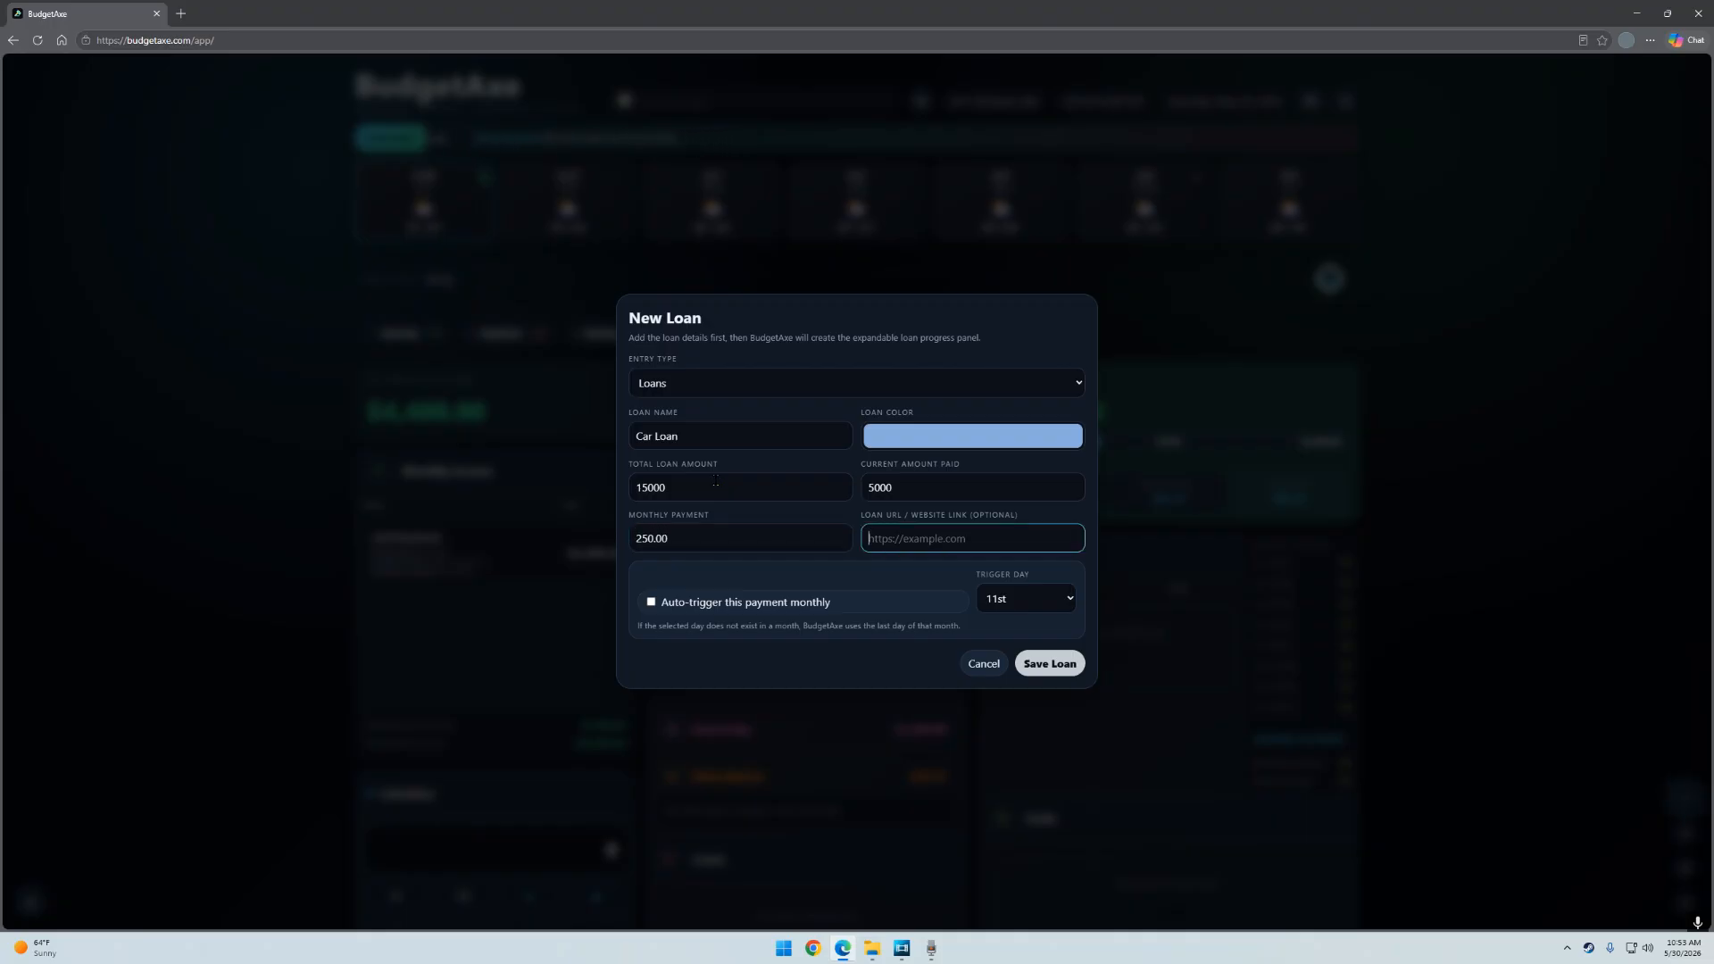
{"action": "type", "text": "www.toyota.com"}
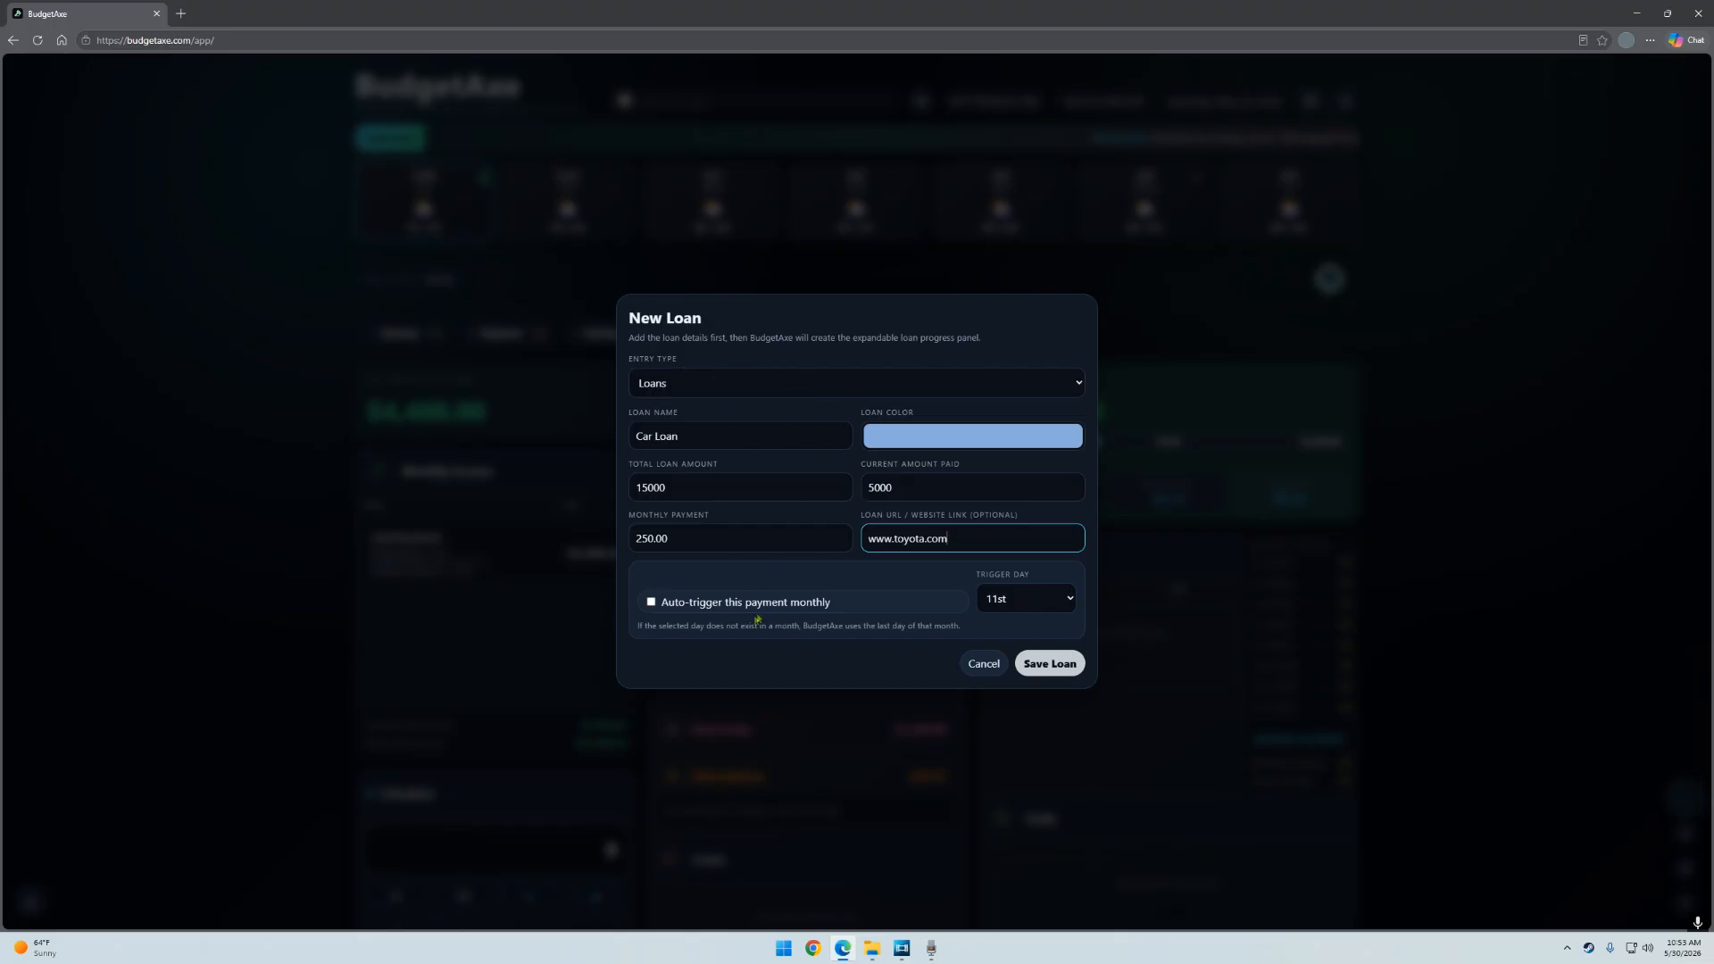
Enable the monthly auto-trigger with the 2nd as trigger day, save the Car Loan, and collapse its details.
{"action": "left_click", "coordinate": [652, 604]}
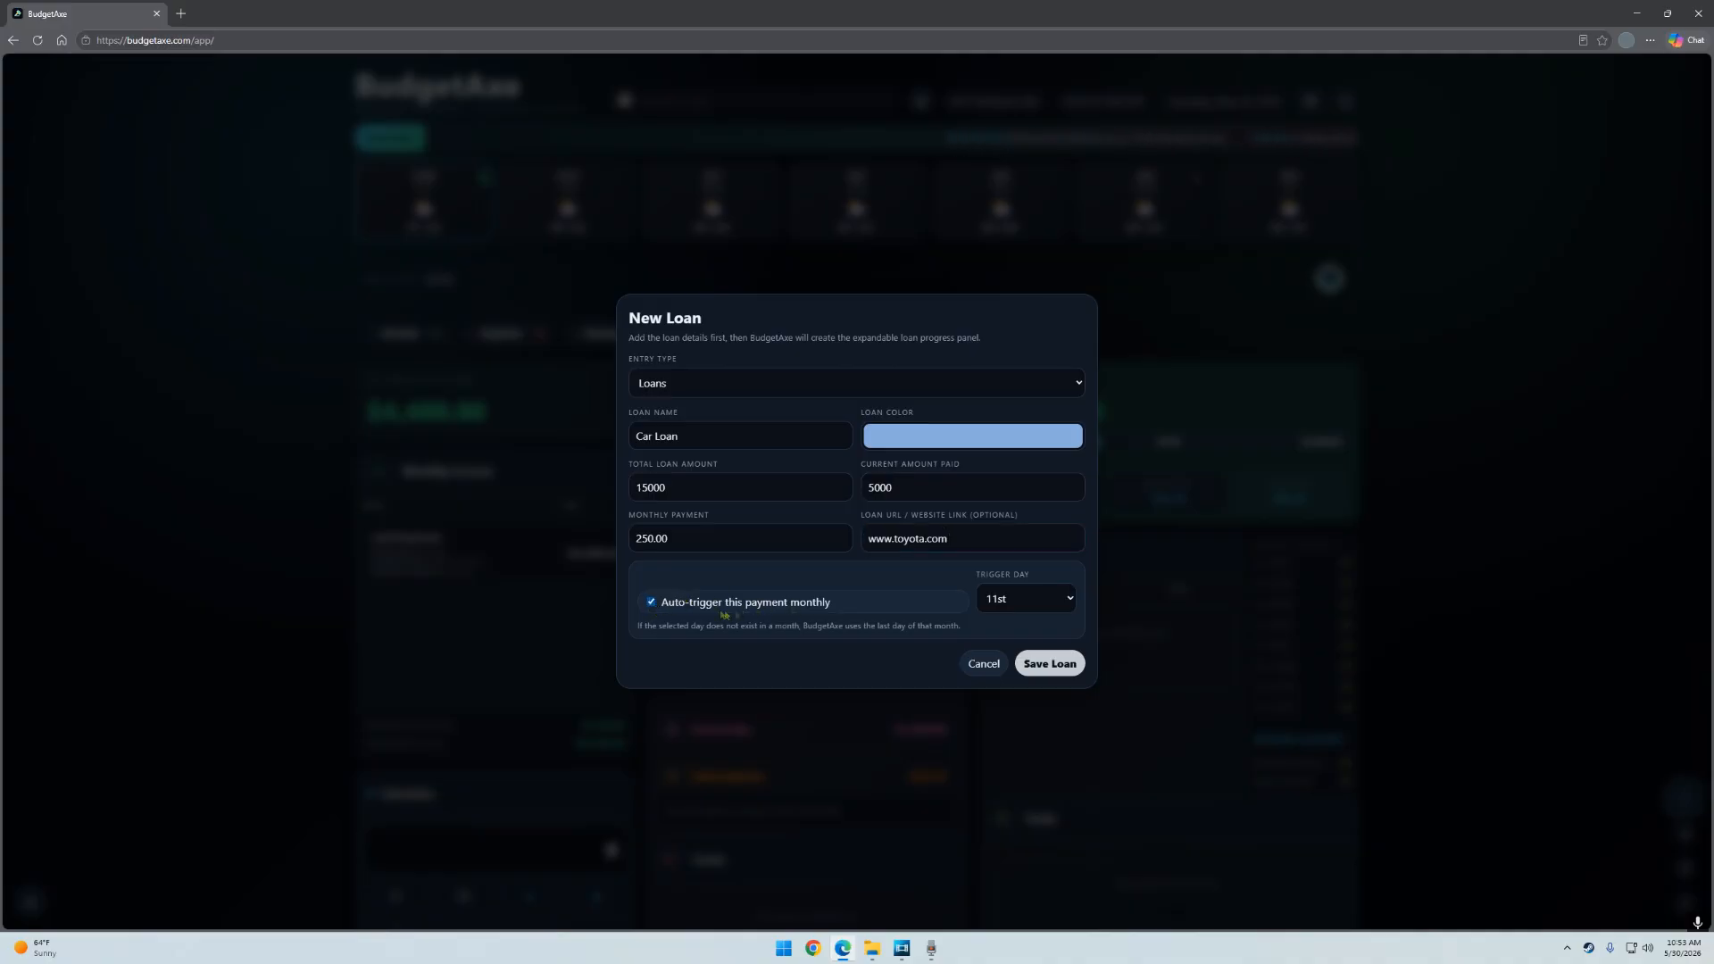
{"action": "left_click", "coordinate": [1065, 600]}
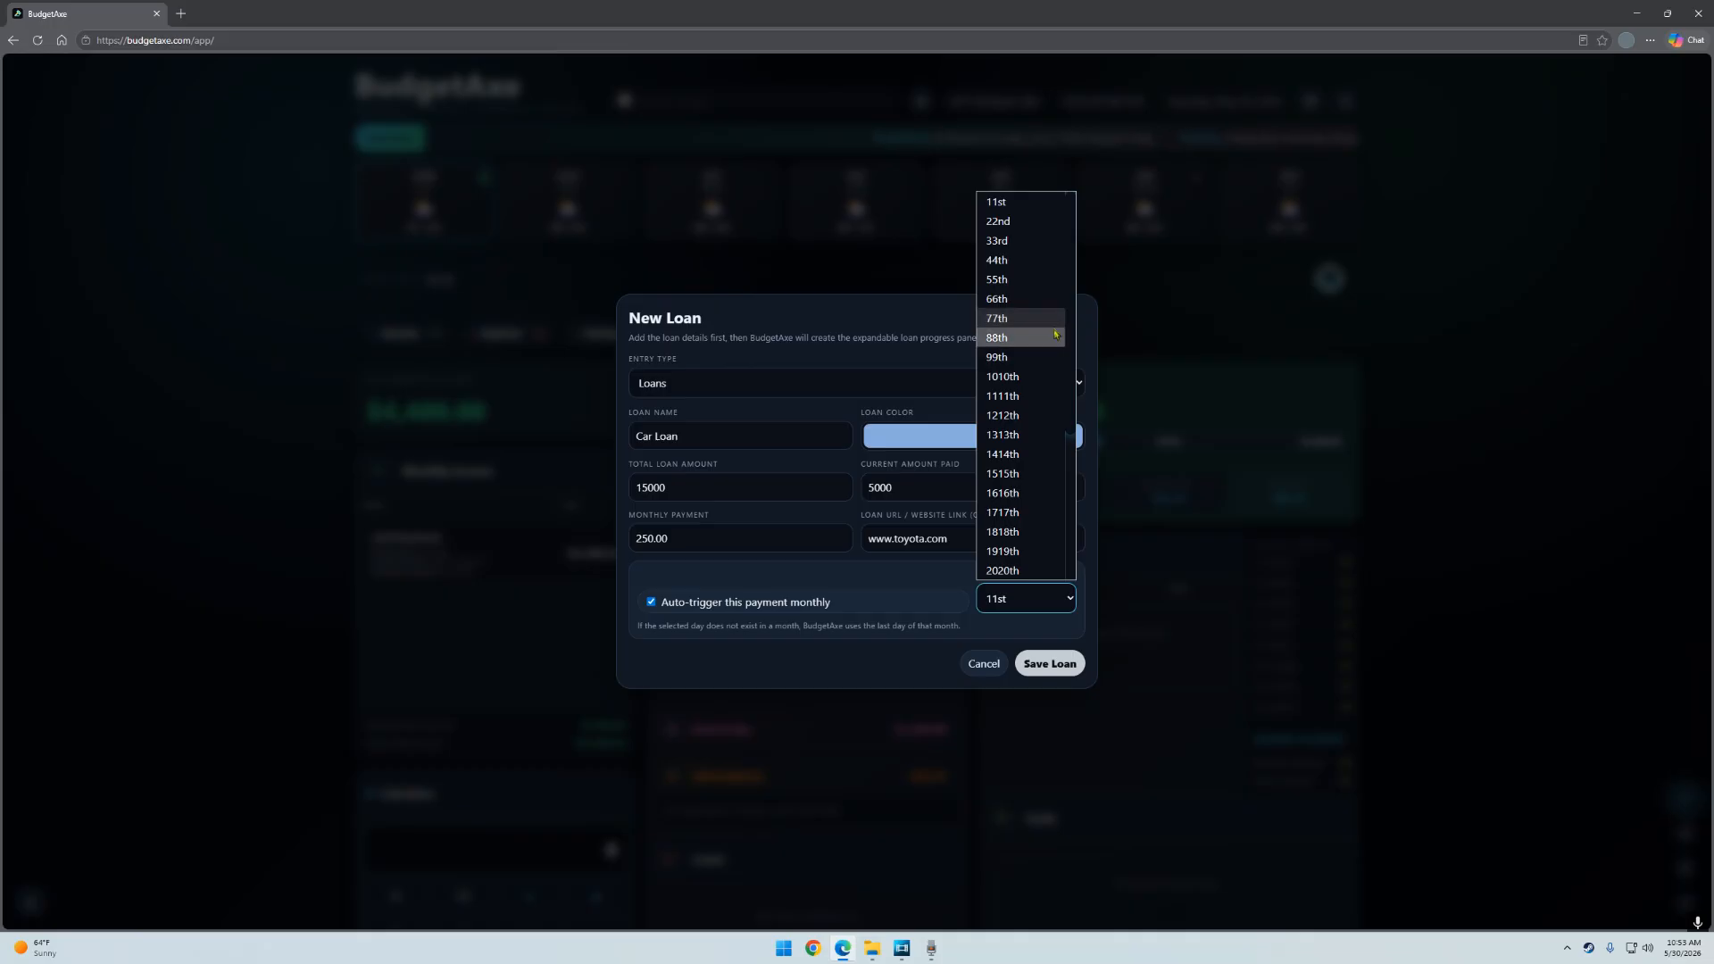
{"action": "left_click", "coordinate": [1075, 582]}
{"action": "left_click", "coordinate": [1043, 609]}
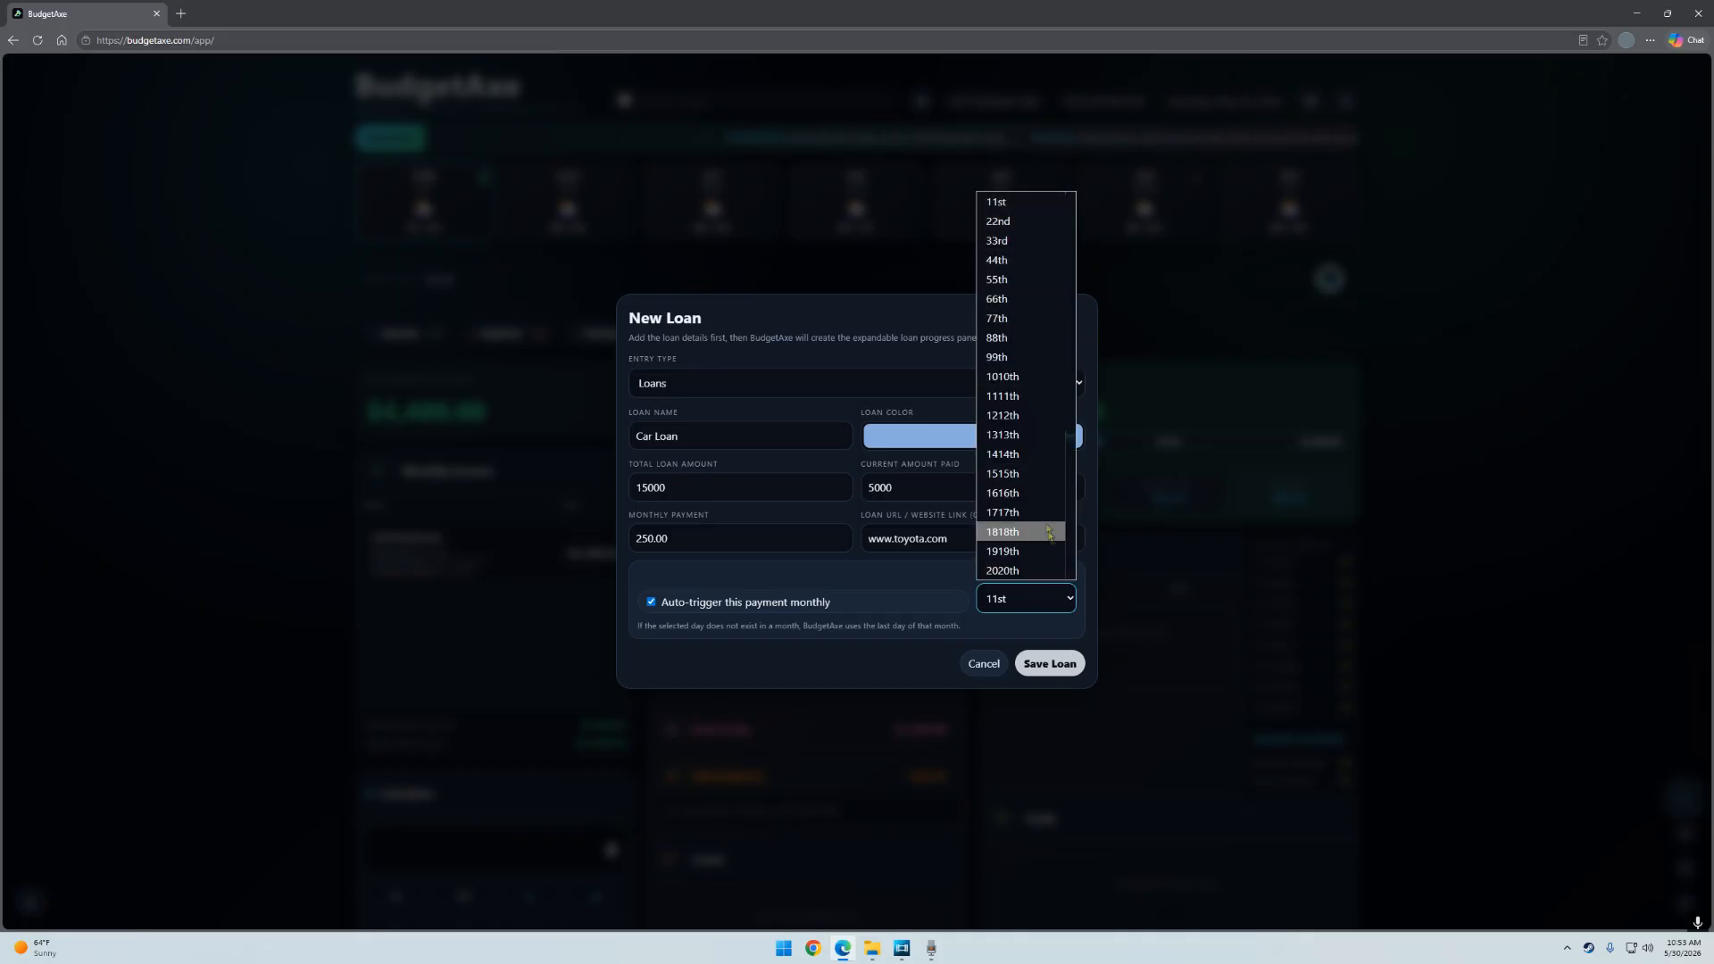
{"action": "left_click", "coordinate": [1002, 220]}
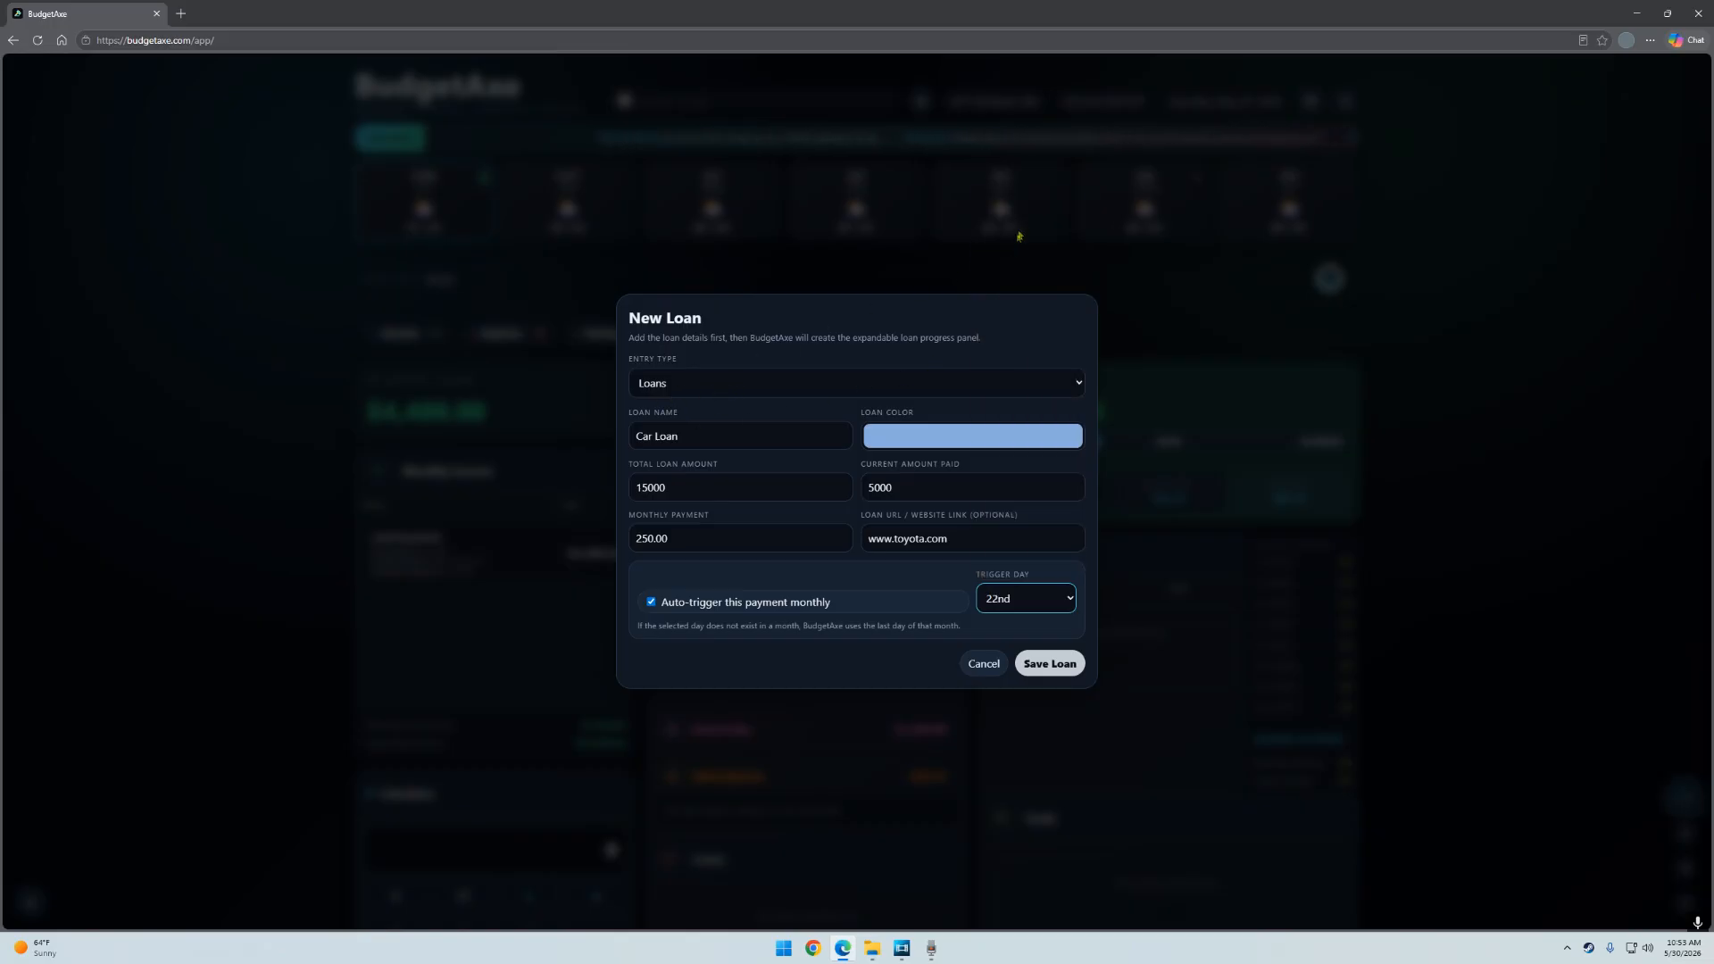
{"action": "left_click", "coordinate": [1011, 610]}
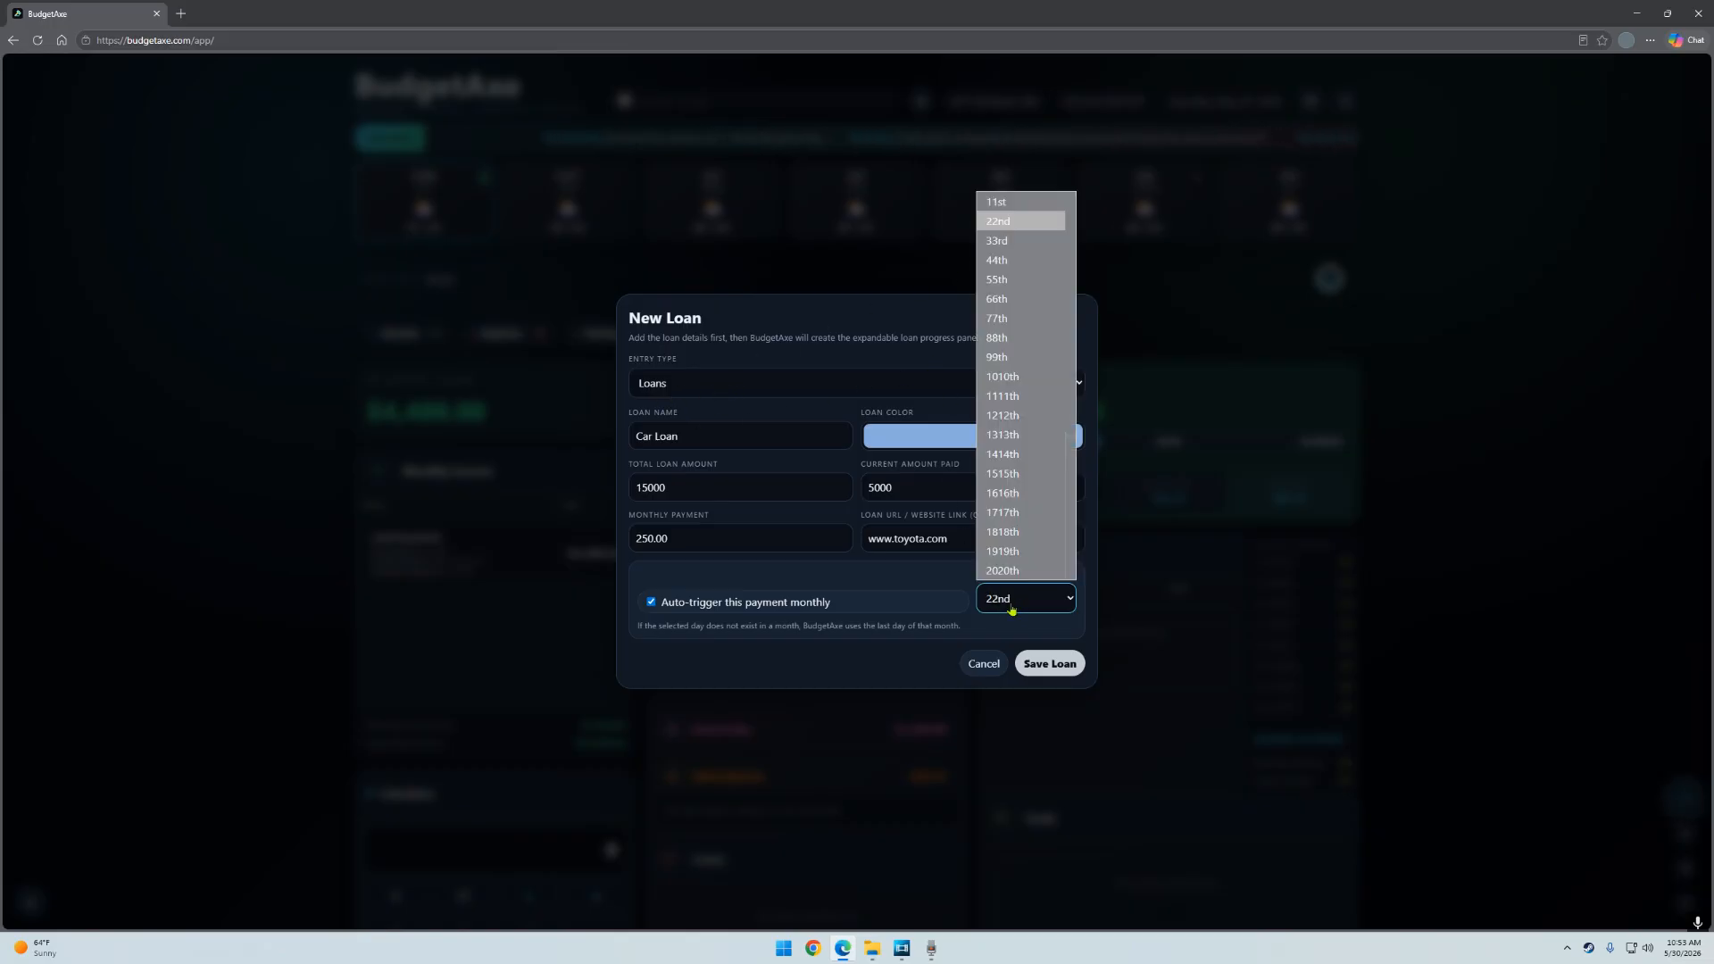
{"action": "left_click", "coordinate": [1005, 221]}
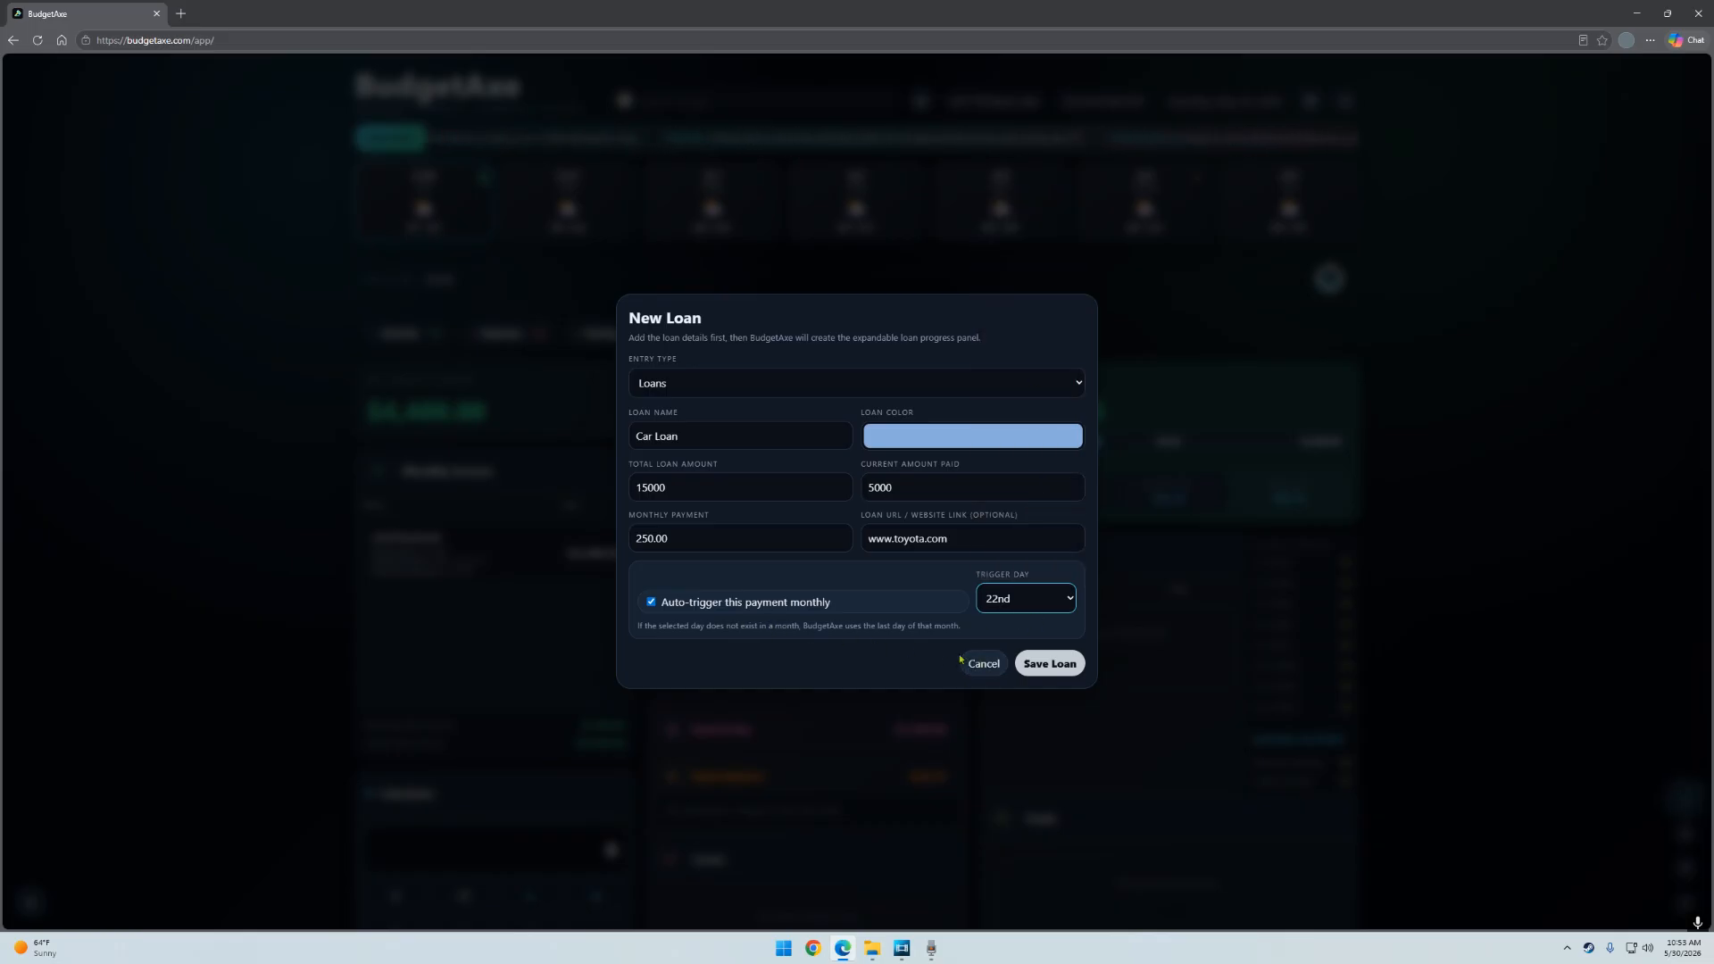
{"action": "left_click", "coordinate": [1049, 664]}
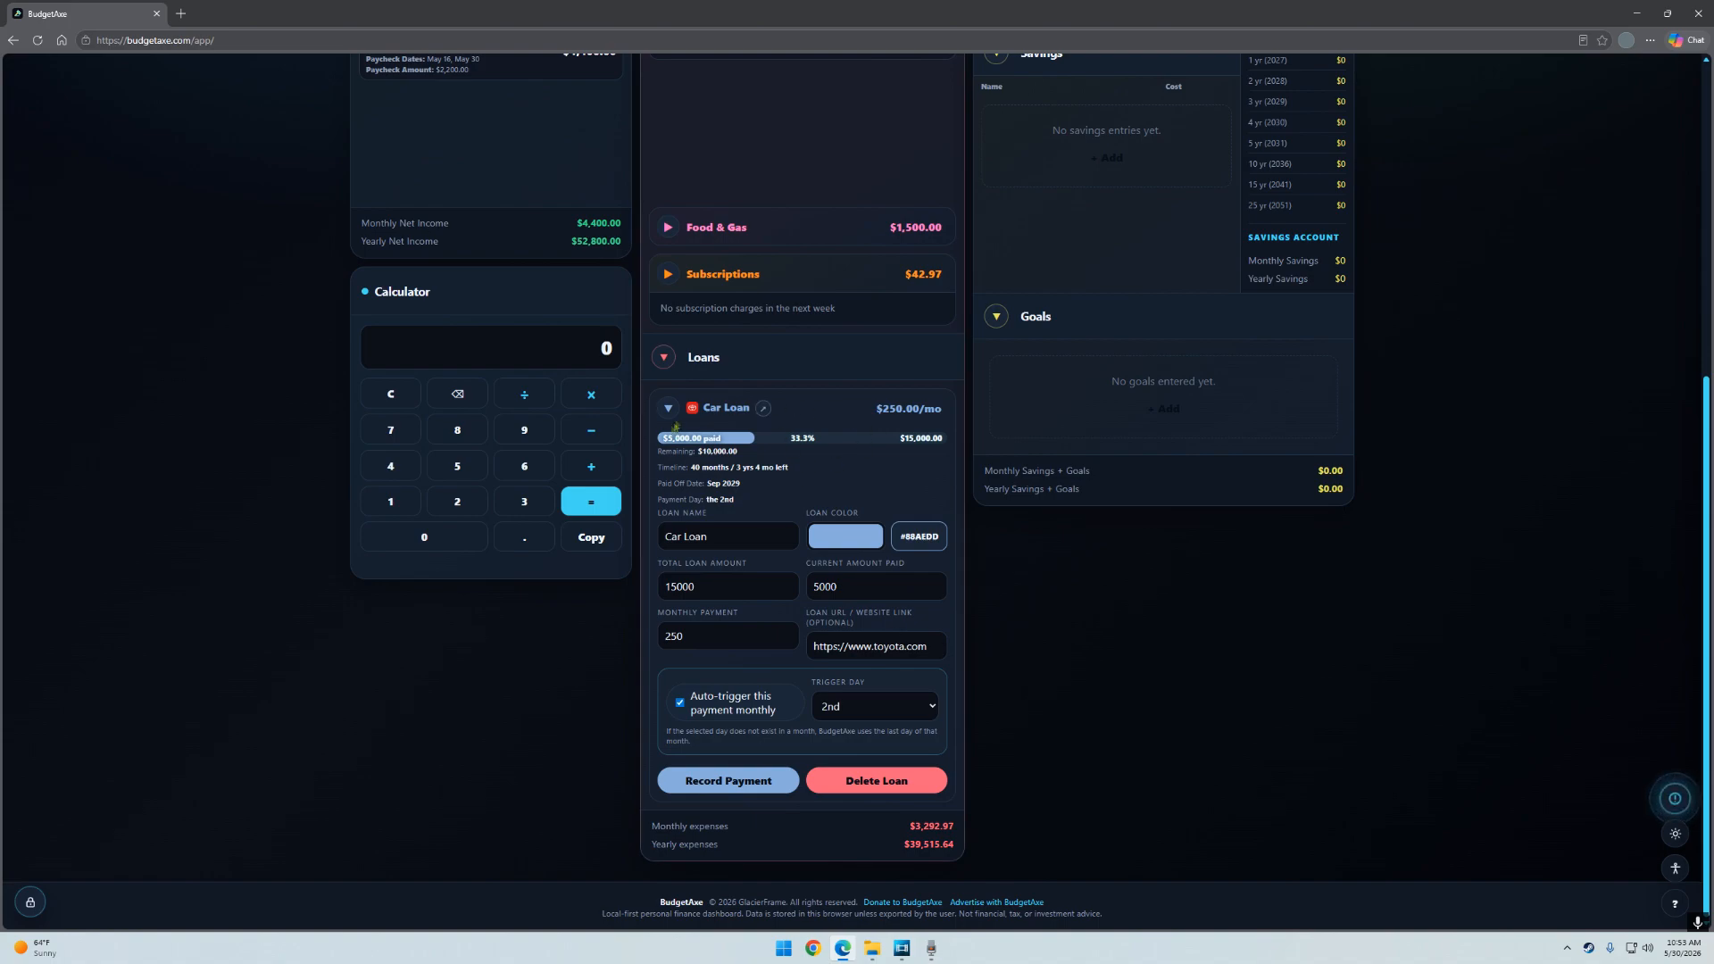
{"action": "left_click", "coordinate": [731, 400]}
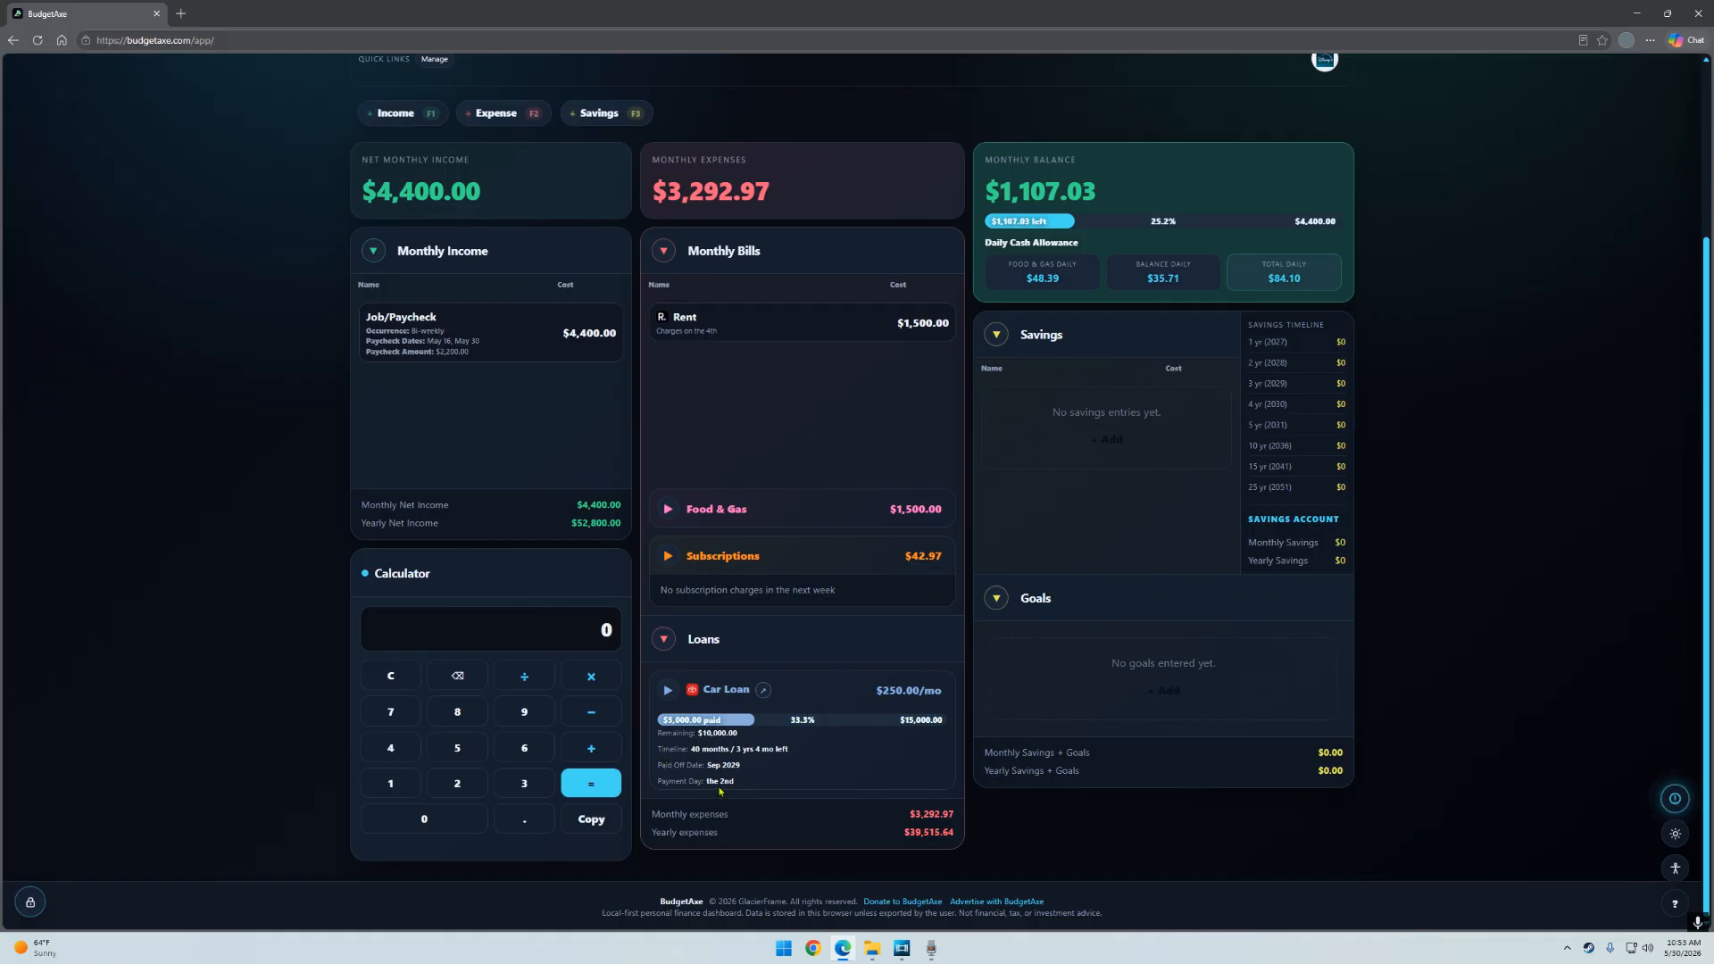
Open the monthly calendar, inspect the car loan payment on May 2, and close the calendar.
{"action": "scroll", "coordinate": [994, 205], "scroll_direction": "up", "scroll_amount": 3}
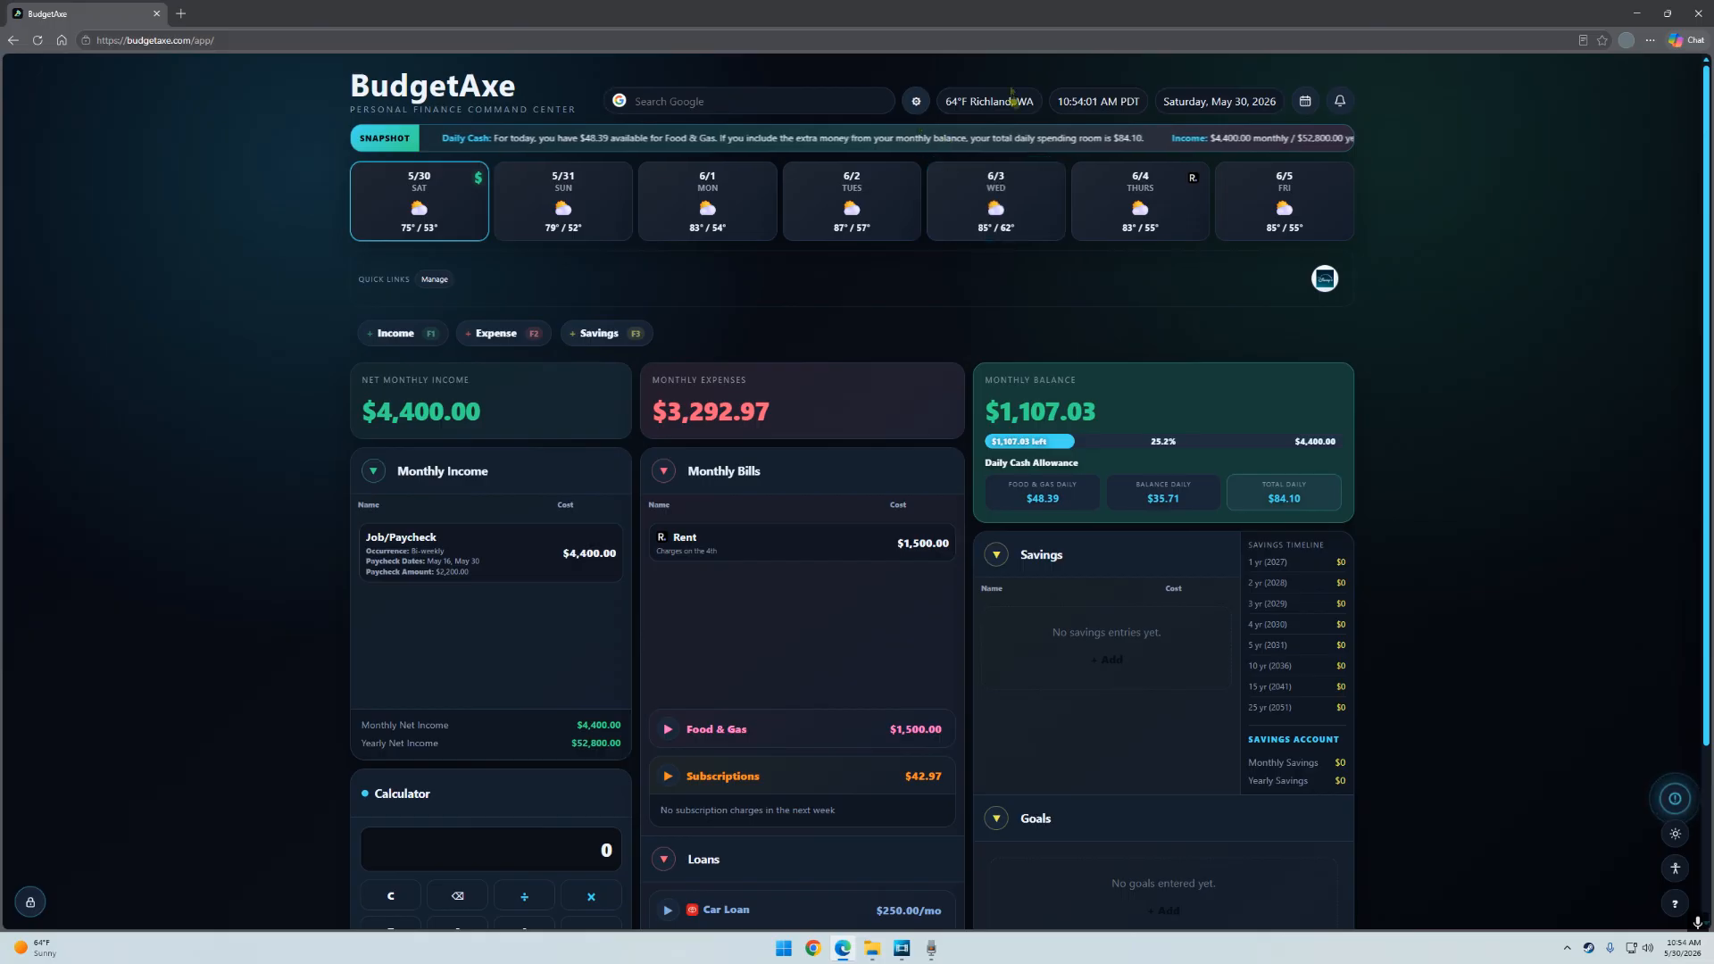
{"action": "left_click", "coordinate": [1305, 102]}
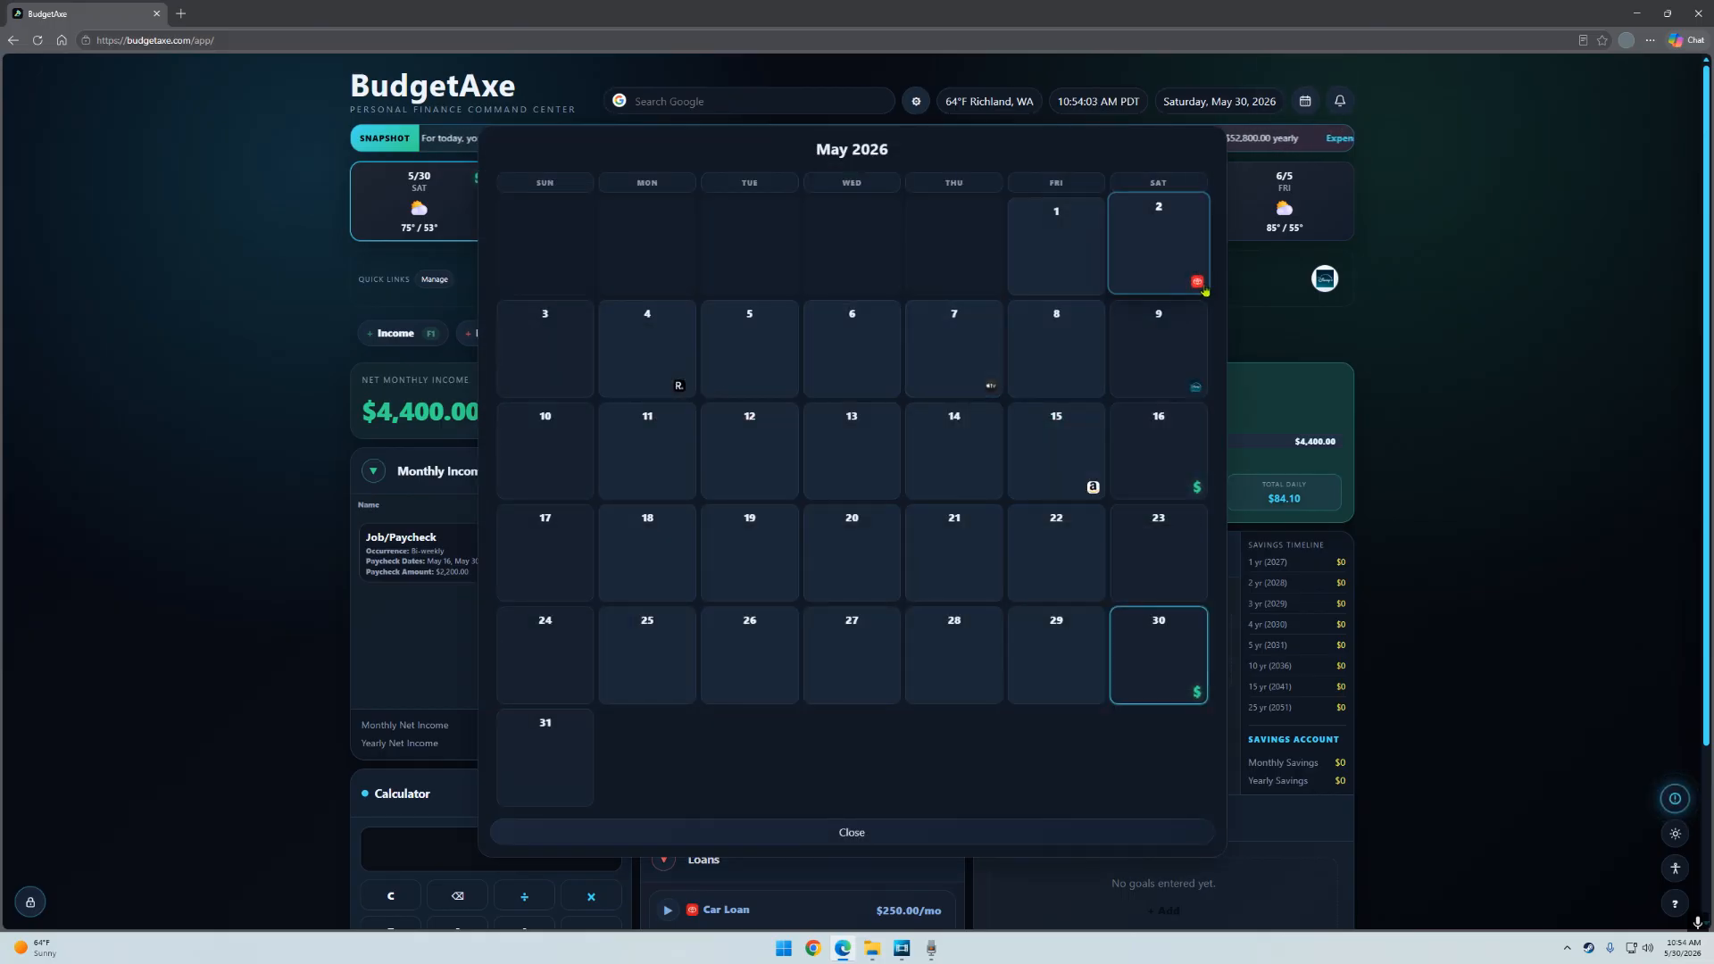
{"action": "mouse_move", "coordinate": [1197, 284]}
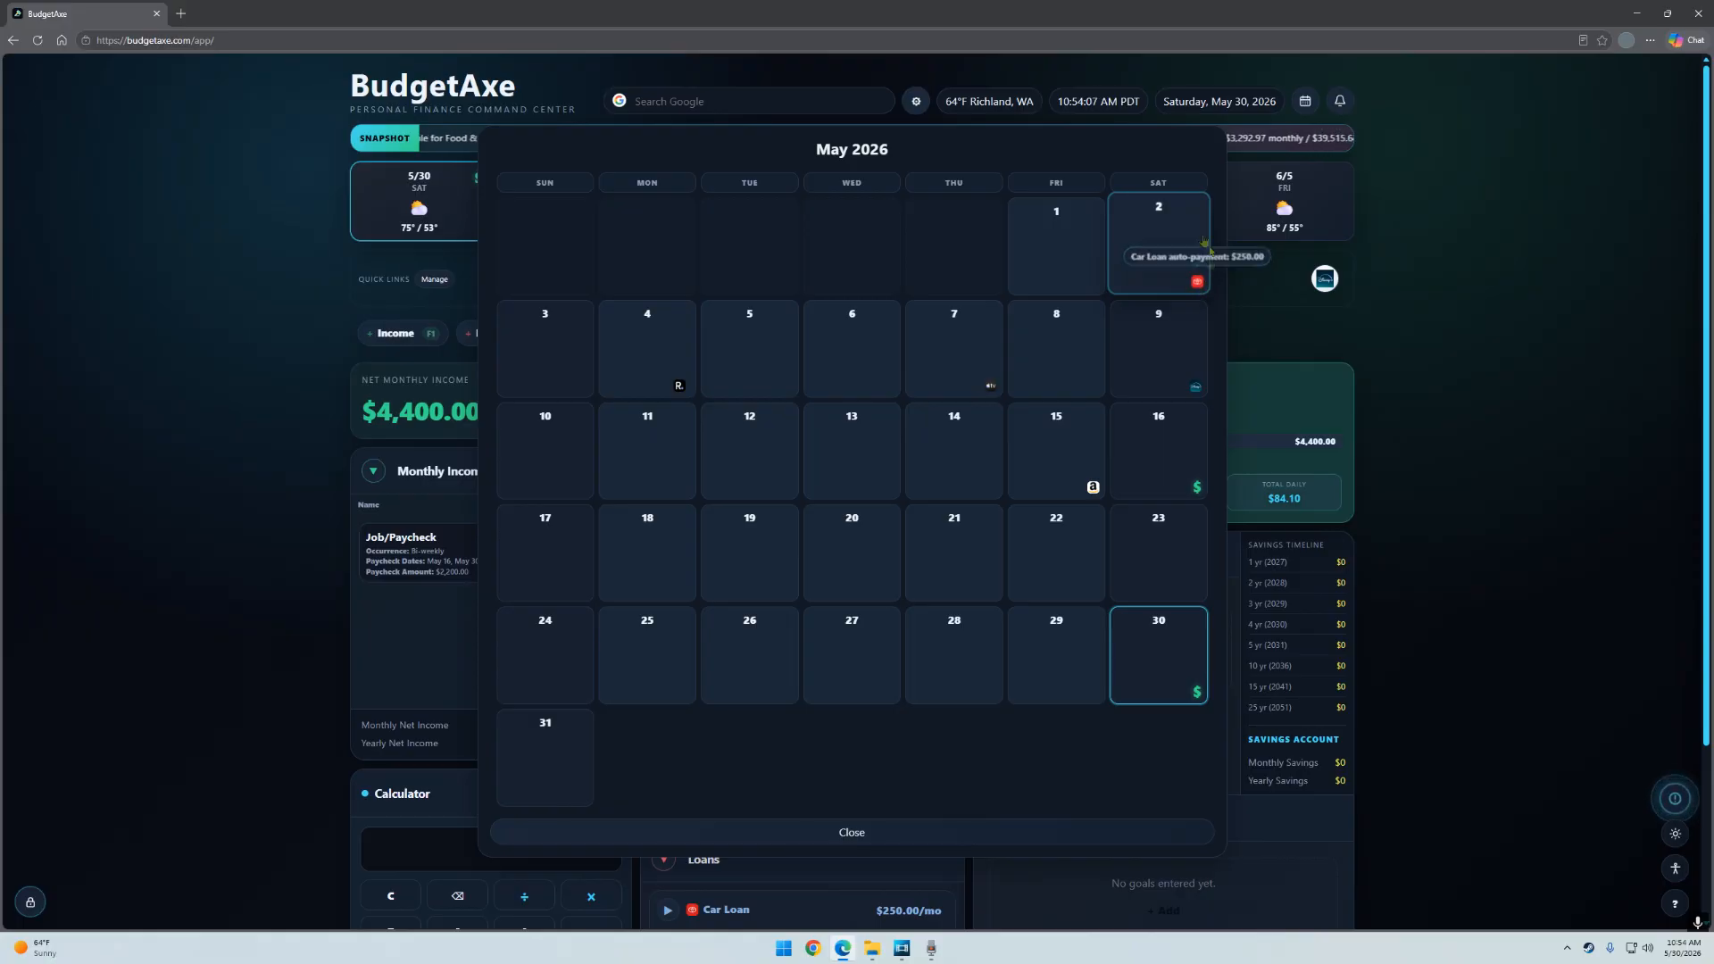
{"action": "left_click", "coordinate": [853, 831]}
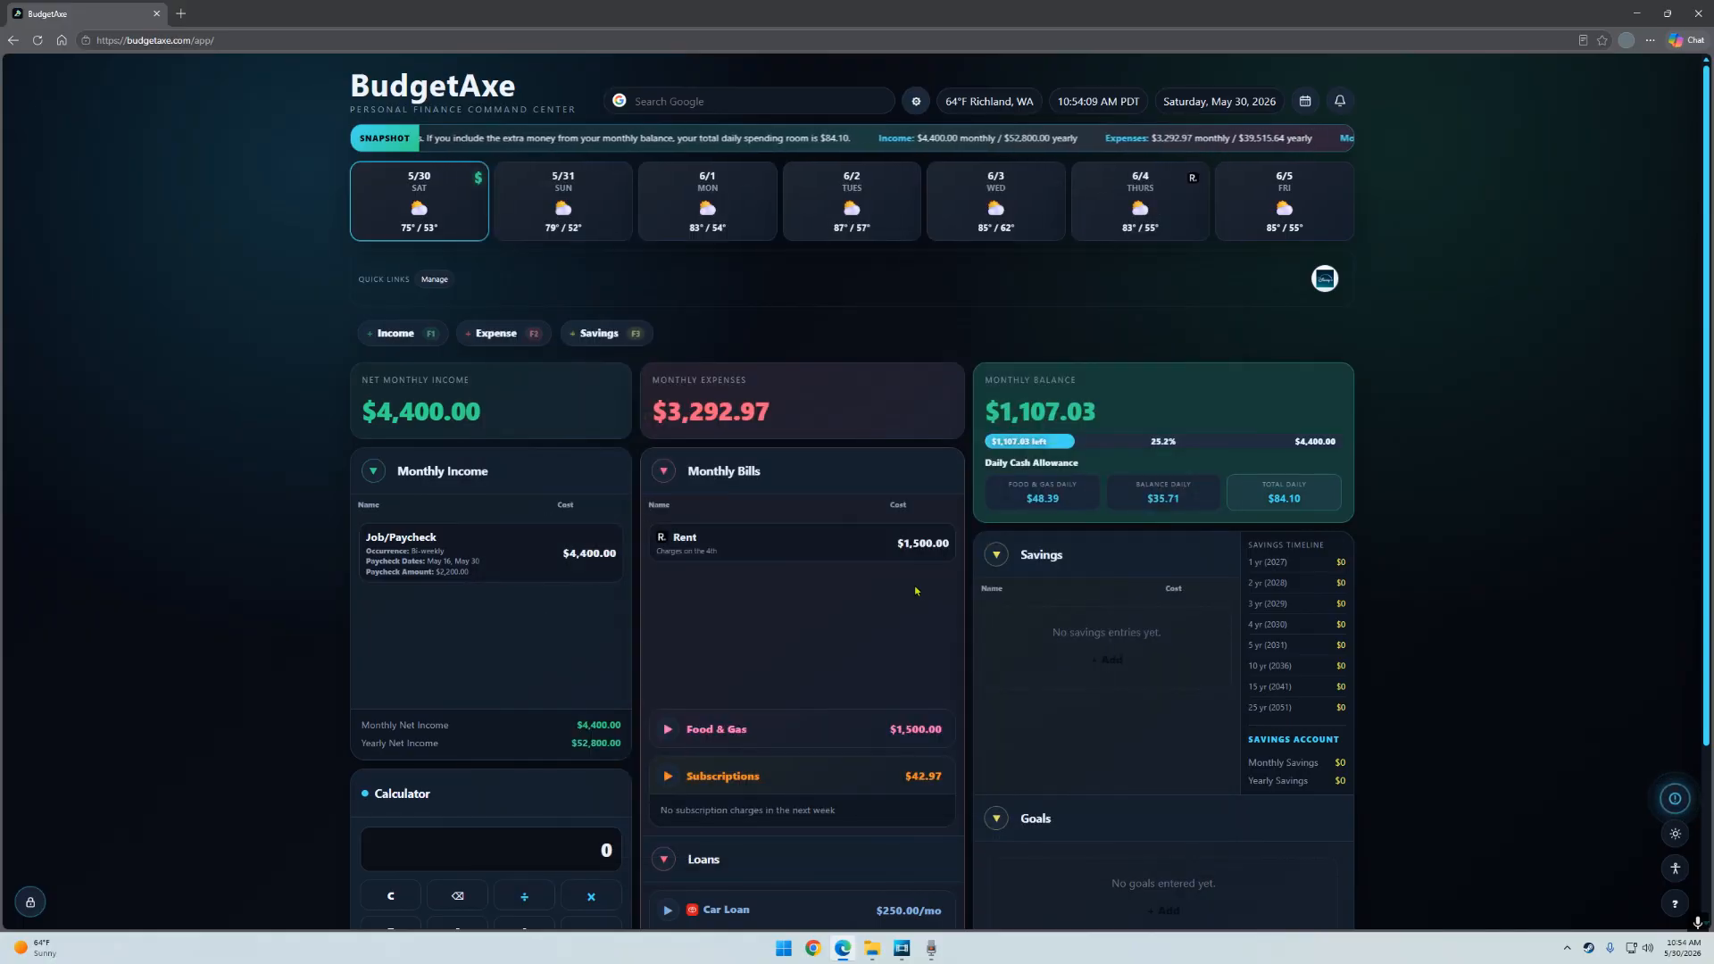
Reload the dashboard and inspect the car loan payment on June 2 in the seven-day forecast.
{"action": "left_click", "coordinate": [1337, 101]}
{"action": "left_click", "coordinate": [1336, 102]}
{"action": "scroll", "coordinate": [818, 674], "scroll_direction": "down", "scroll_amount": 3}
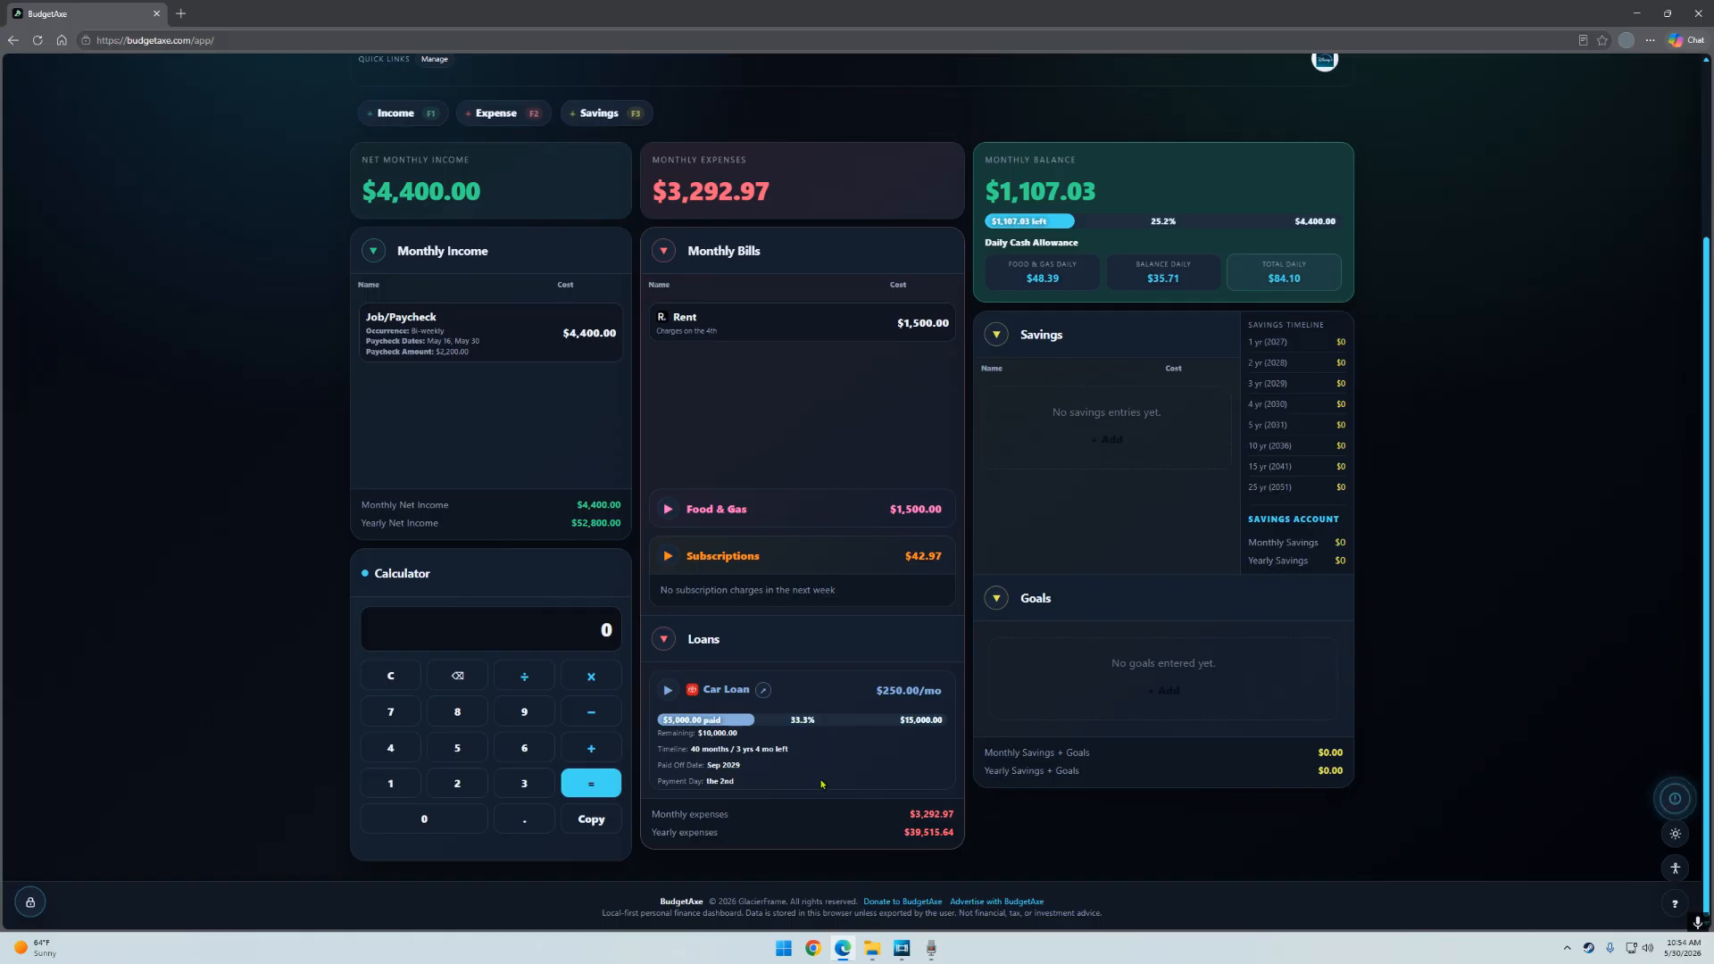
{"action": "left_click", "coordinate": [63, 42]}
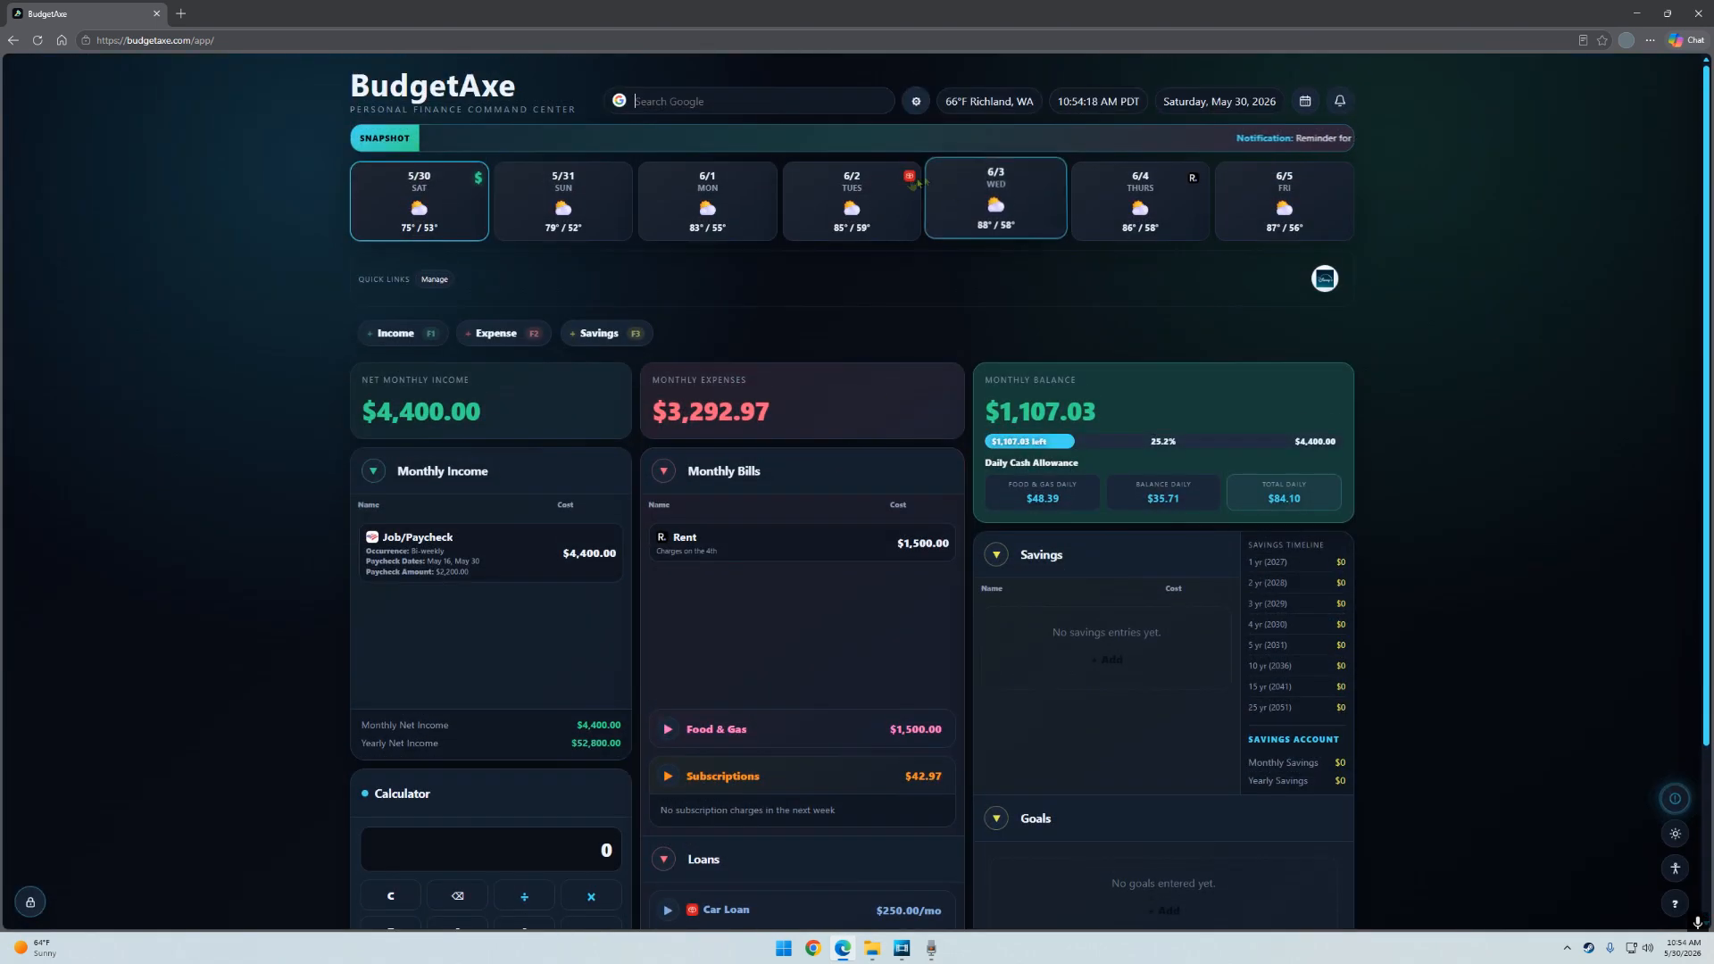
{"action": "mouse_move", "coordinate": [916, 177]}
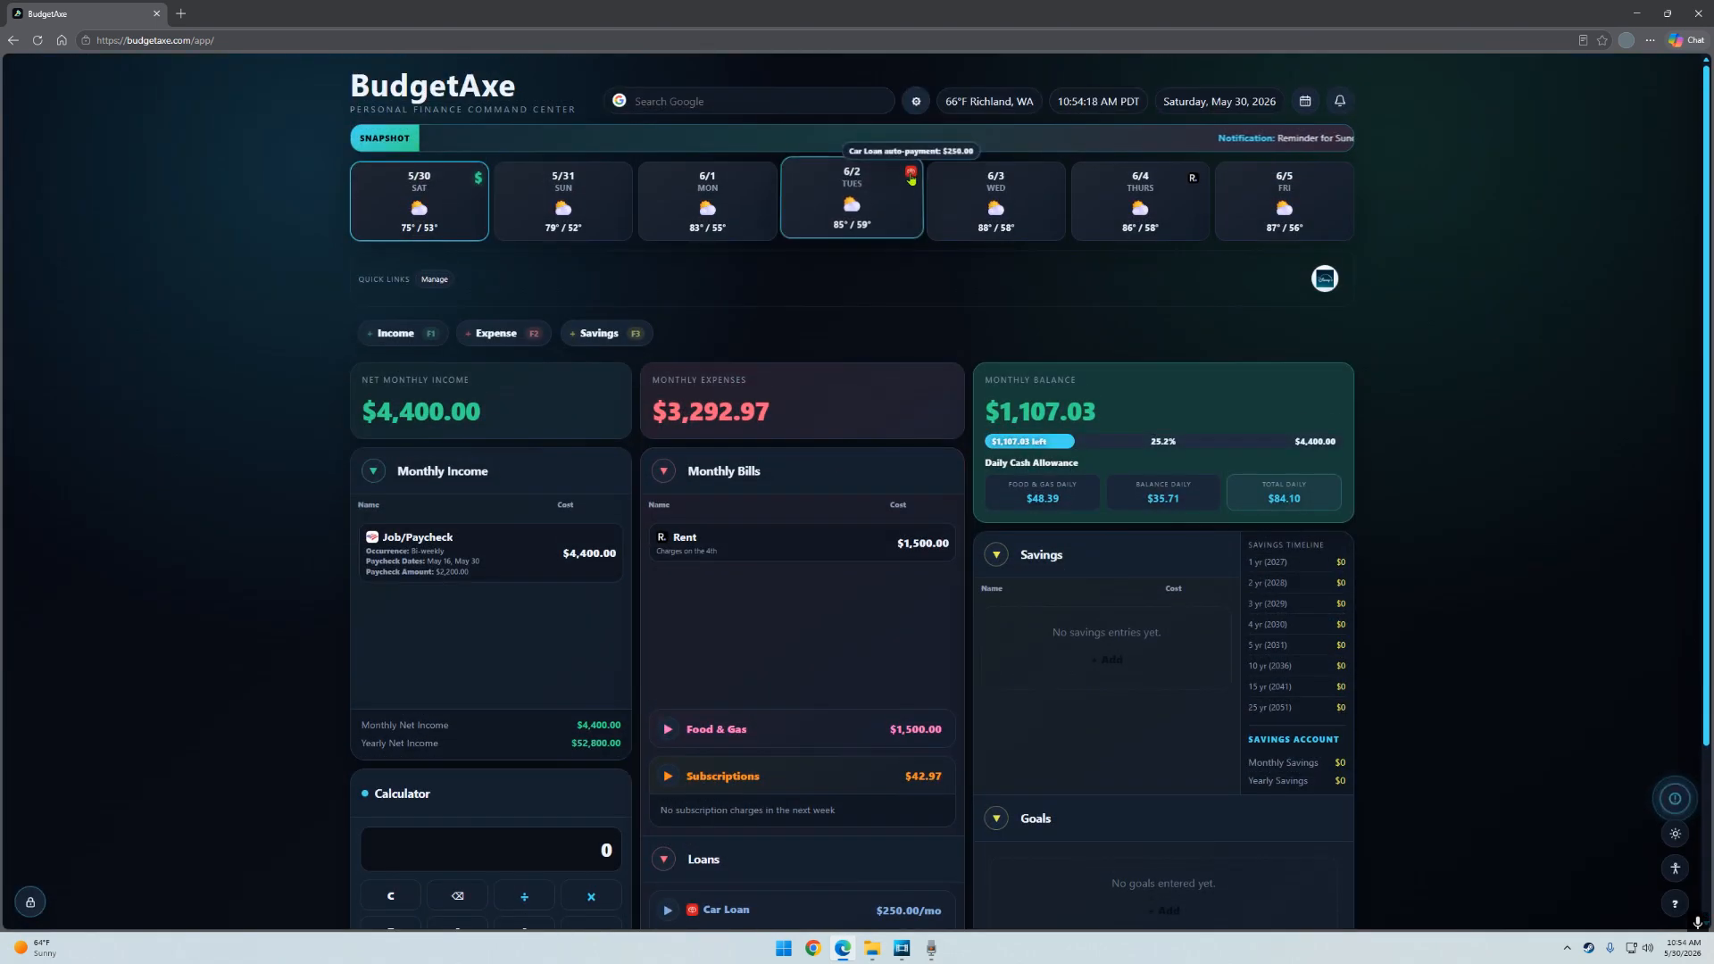
Expand the Car Loan details and record one 250 payment.
{"action": "scroll", "coordinate": [872, 291], "scroll_direction": "down", "scroll_amount": 3}
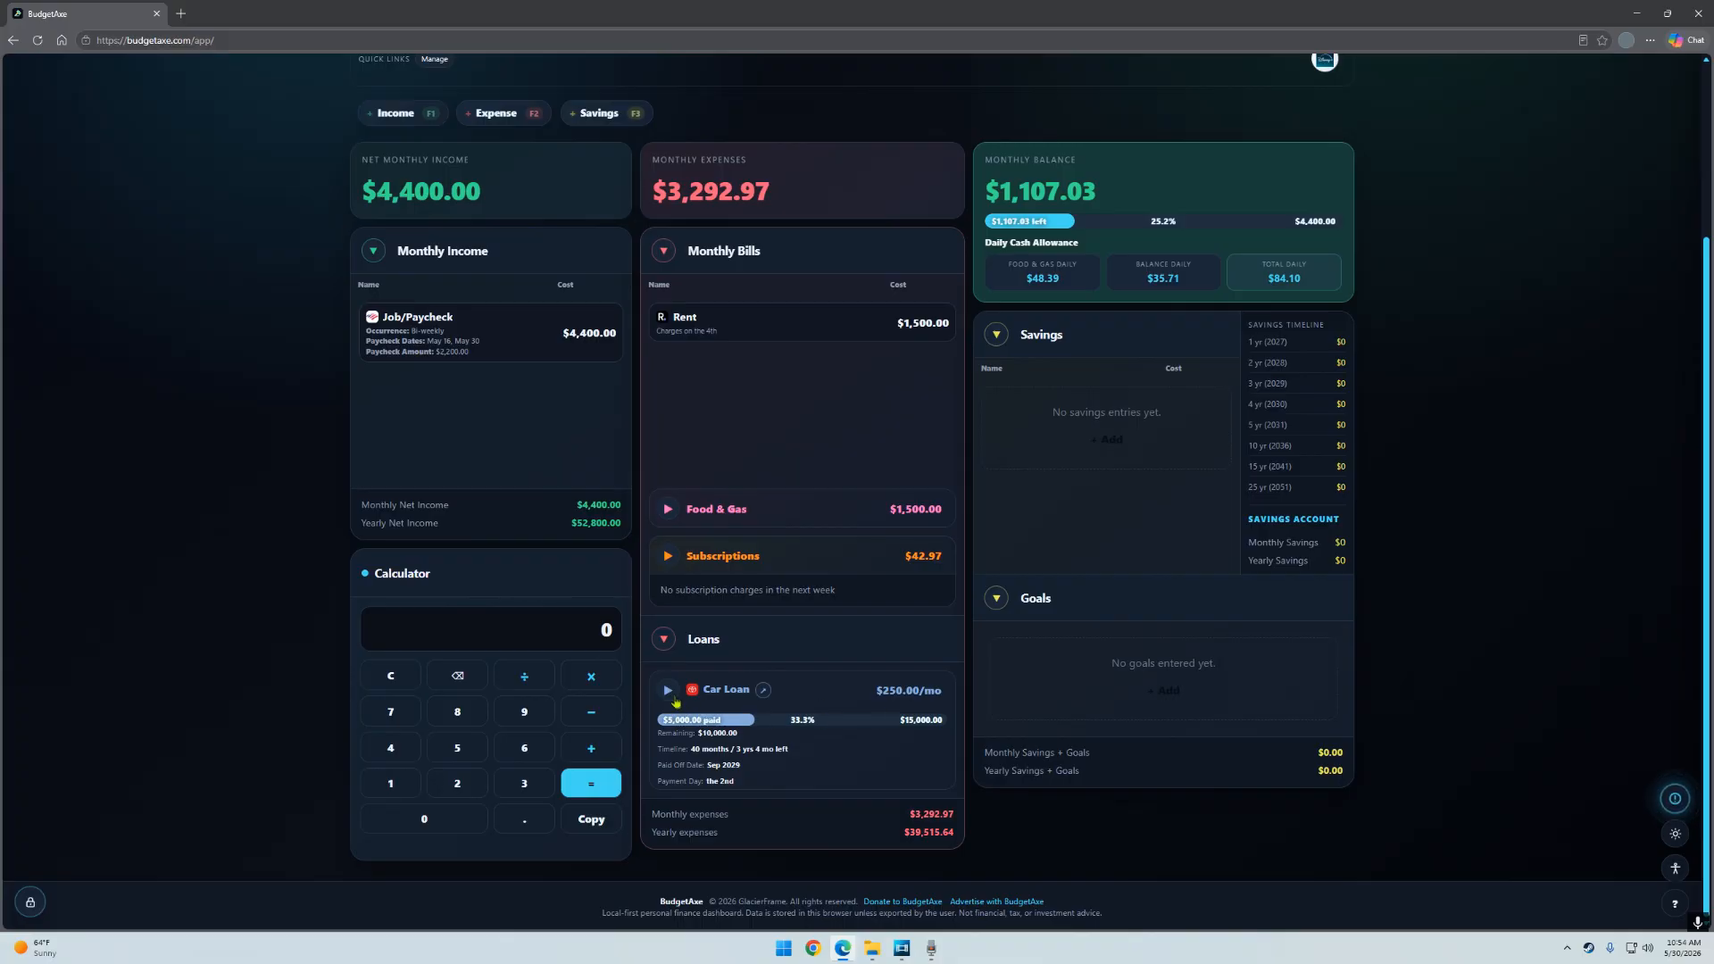
{"action": "left_click", "coordinate": [668, 690]}
{"action": "scroll", "coordinate": [715, 759], "scroll_direction": "down", "scroll_amount": 3}
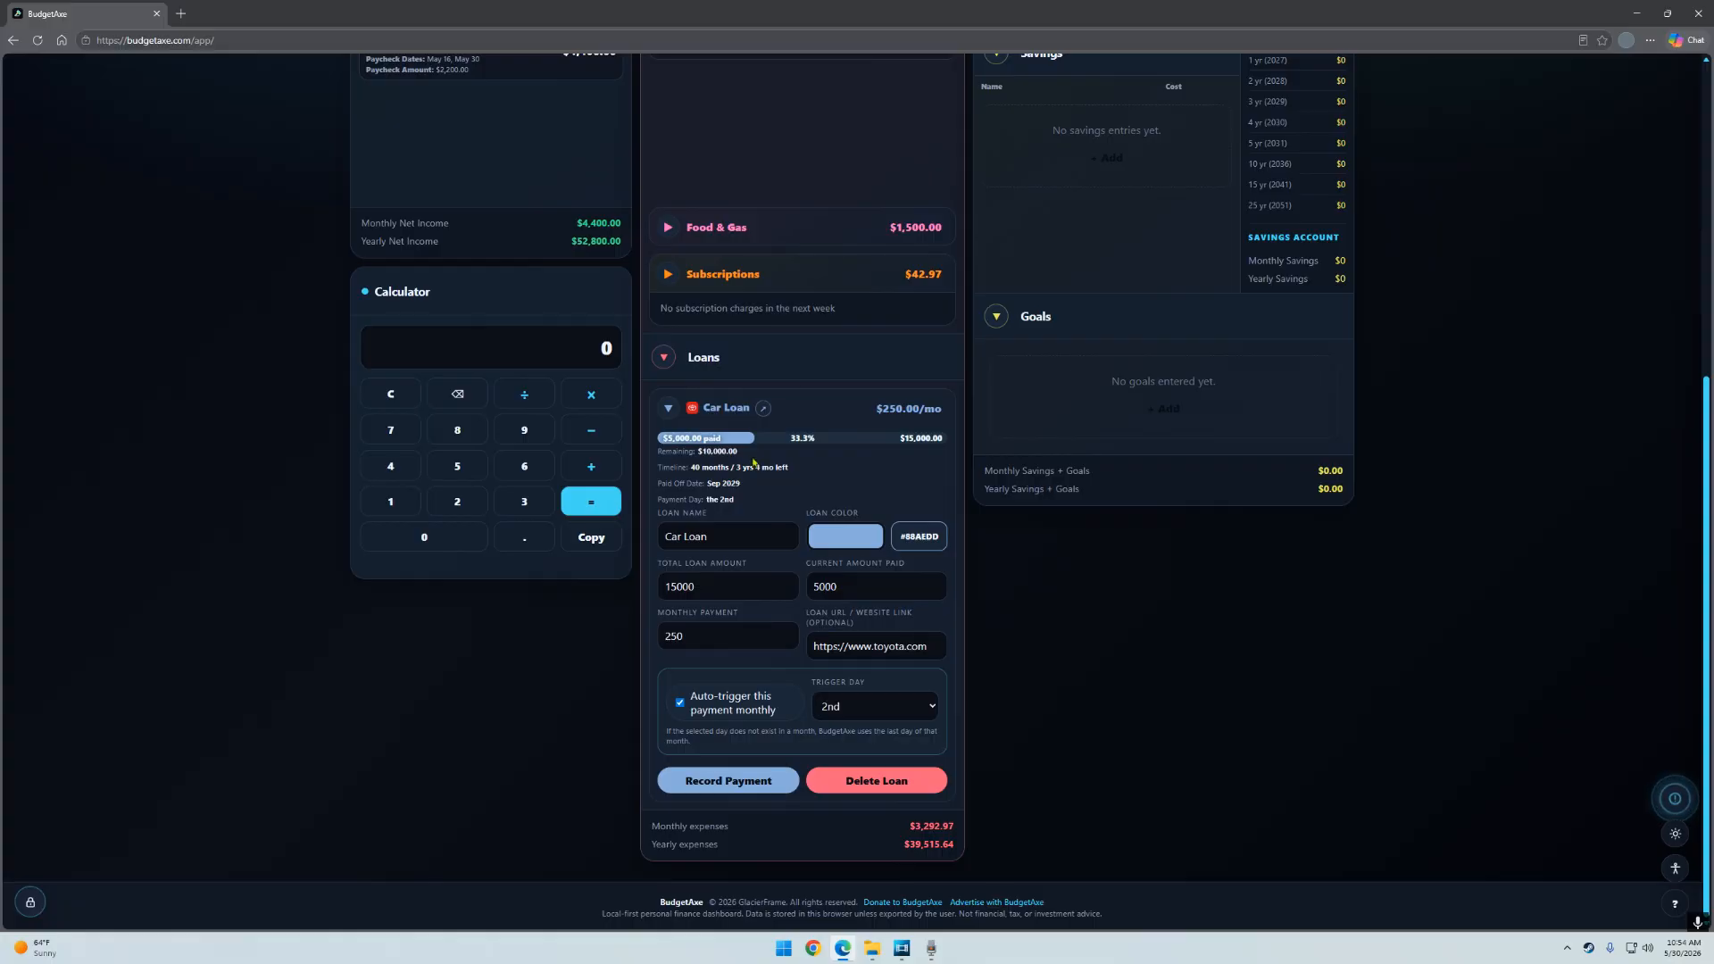
{"action": "left_click", "coordinate": [730, 782]}
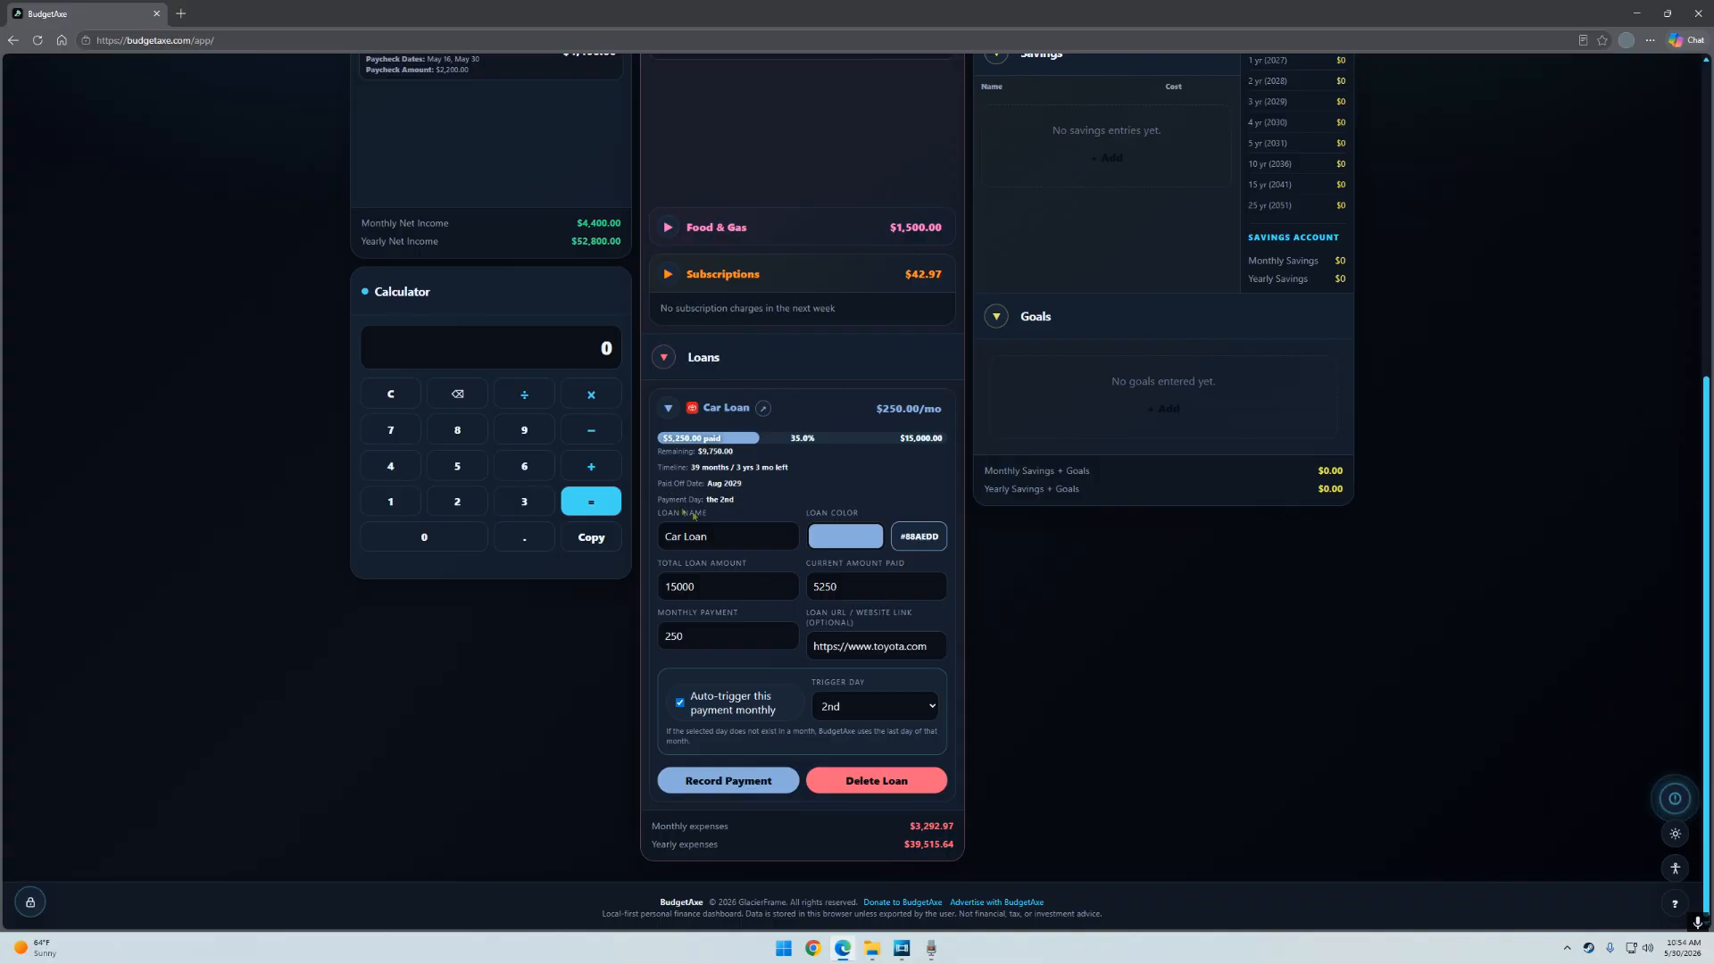
Turn off the monthly auto-trigger for the Car Loan payment, leaving the trigger day as it is.
{"action": "scroll", "coordinate": [738, 499], "scroll_direction": "up", "scroll_amount": 1}
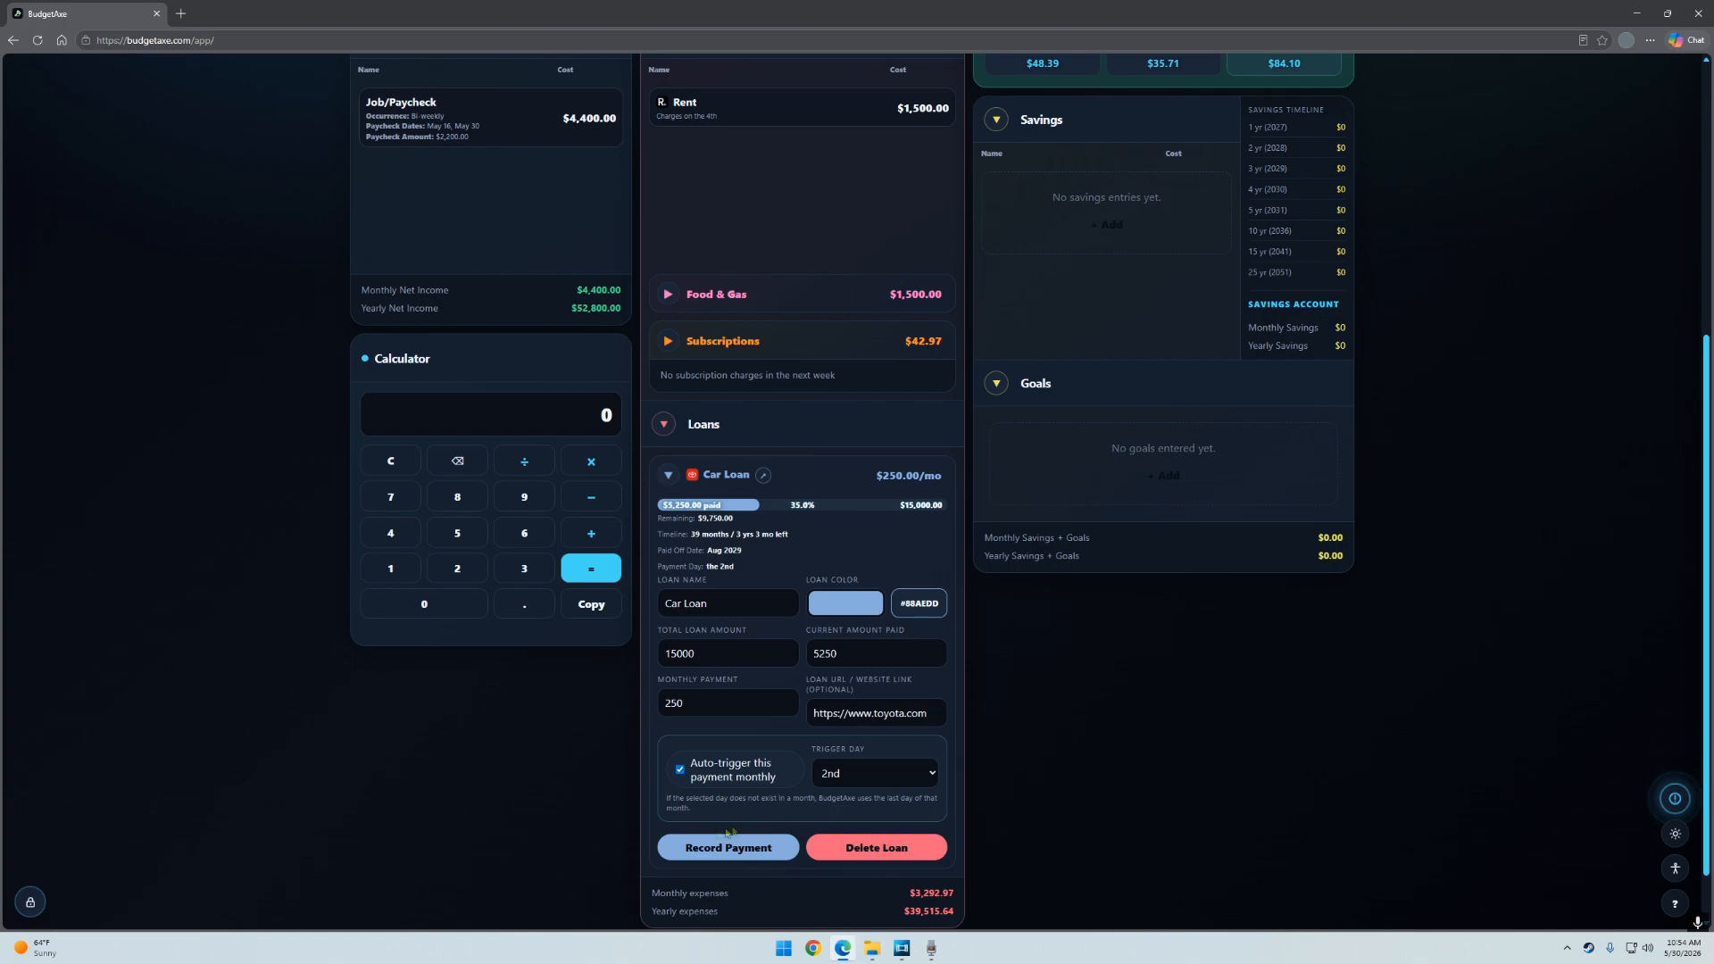
{"action": "left_click", "coordinate": [833, 776]}
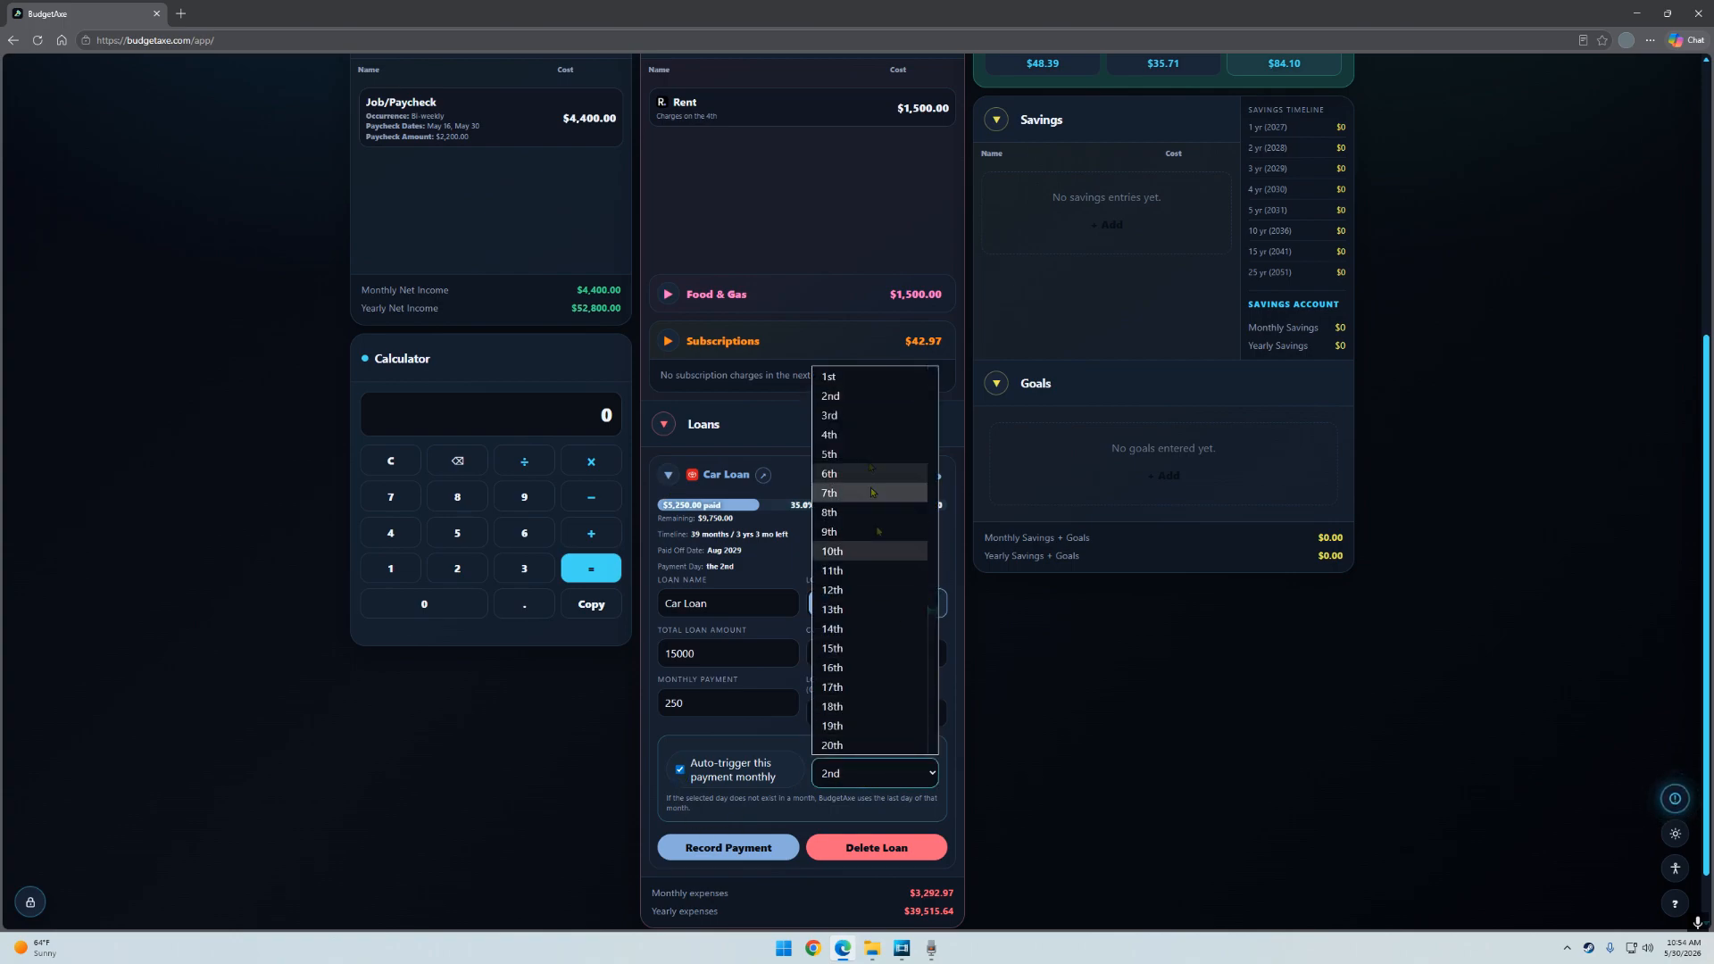
{"action": "left_click", "coordinate": [819, 787]}
{"action": "left_click", "coordinate": [680, 770]}
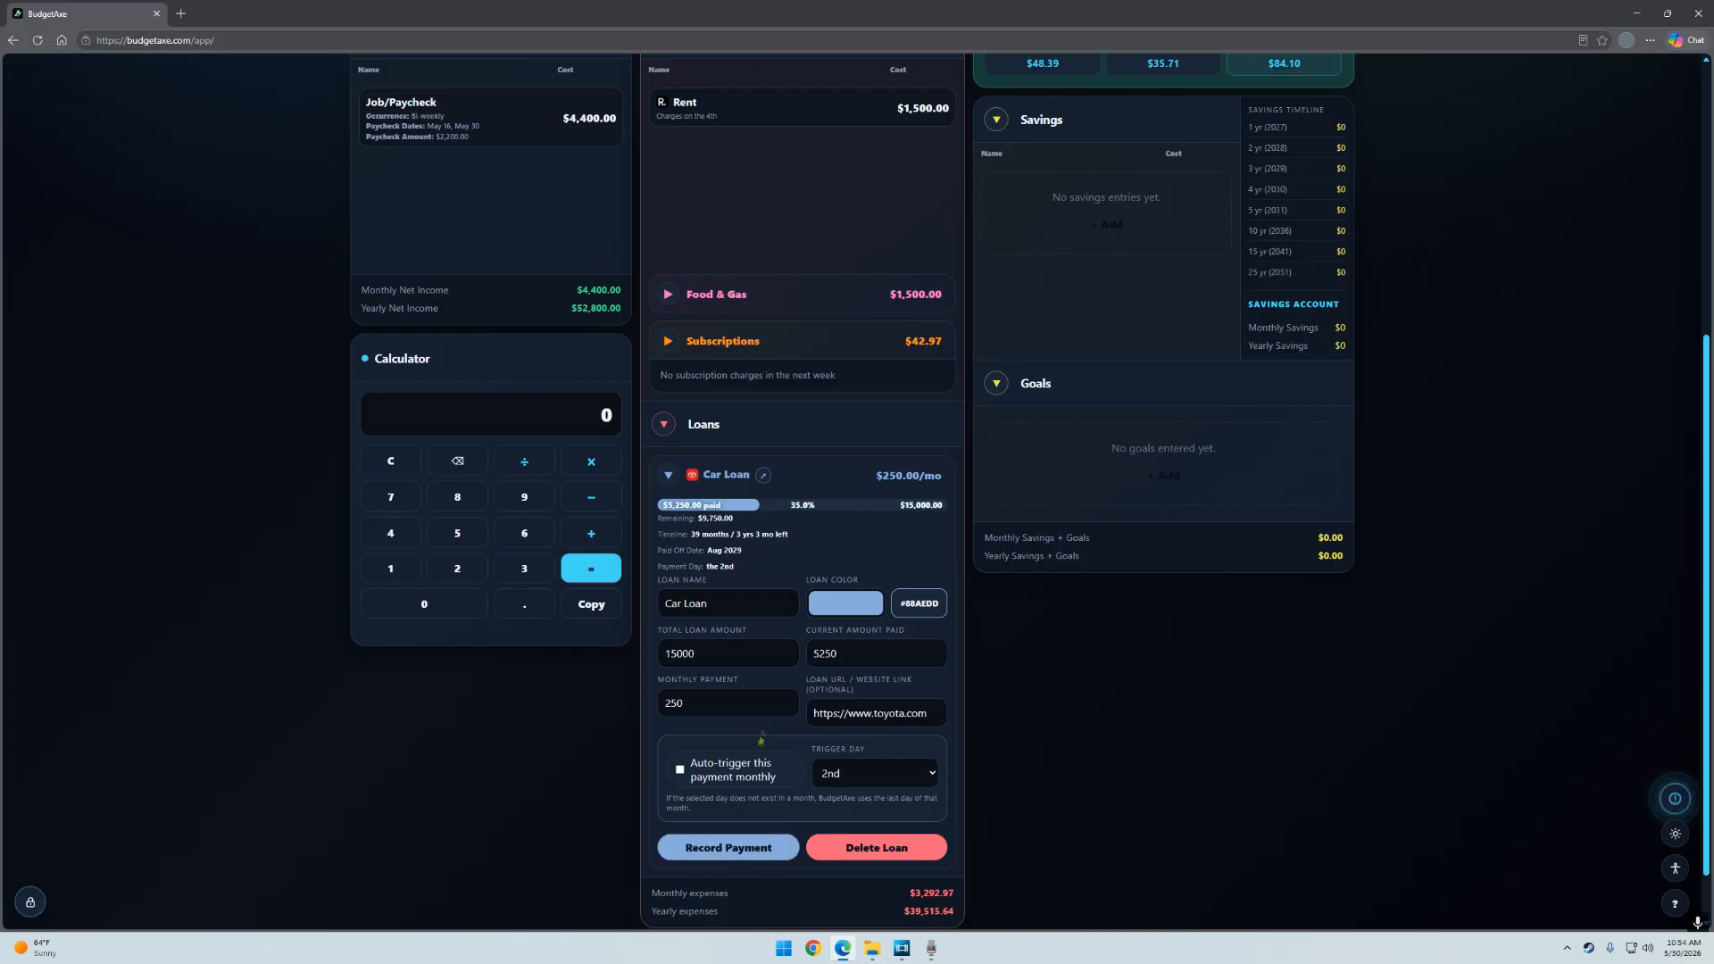
Record further Car Loan payments repeatedly until the current amount paid reaches 9250.
{"action": "left_click", "coordinate": [745, 854]}
{"action": "left_click", "coordinate": [741, 833]}
{"action": "left_click", "coordinate": [719, 832]}
{"action": "left_click", "coordinate": [720, 833]}
{"action": "left_click", "coordinate": [719, 832]}
{"action": "left_click", "coordinate": [719, 833]}
{"action": "left_click", "coordinate": [718, 833]}
{"action": "left_click", "coordinate": [718, 833]}
{"action": "left_click", "coordinate": [718, 833]}
{"action": "left_click", "coordinate": [717, 833]}
{"action": "left_click", "coordinate": [718, 833]}
{"action": "left_click", "coordinate": [718, 833]}
{"action": "left_click", "coordinate": [718, 833]}
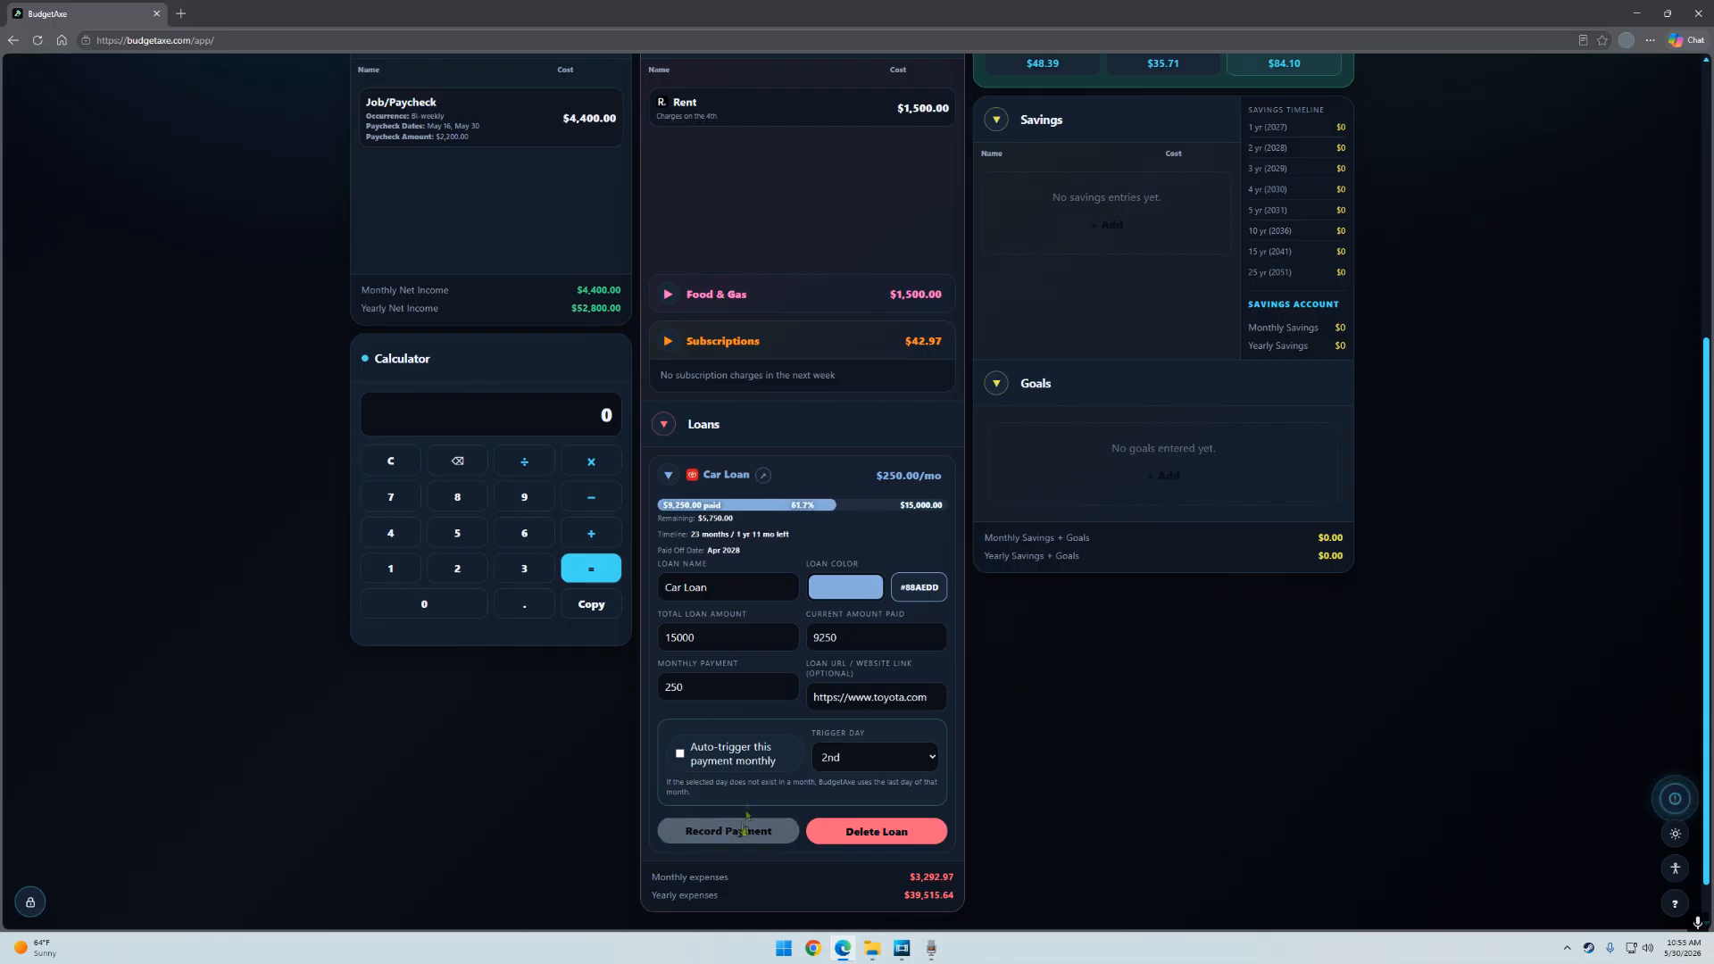
Turn the Car Loan's monthly auto-trigger back on and collapse the loan details.
{"action": "left_click", "coordinate": [679, 757]}
{"action": "scroll", "coordinate": [675, 612], "scroll_direction": "up", "scroll_amount": 3}
{"action": "scroll", "coordinate": [675, 613], "scroll_direction": "down", "scroll_amount": 1}
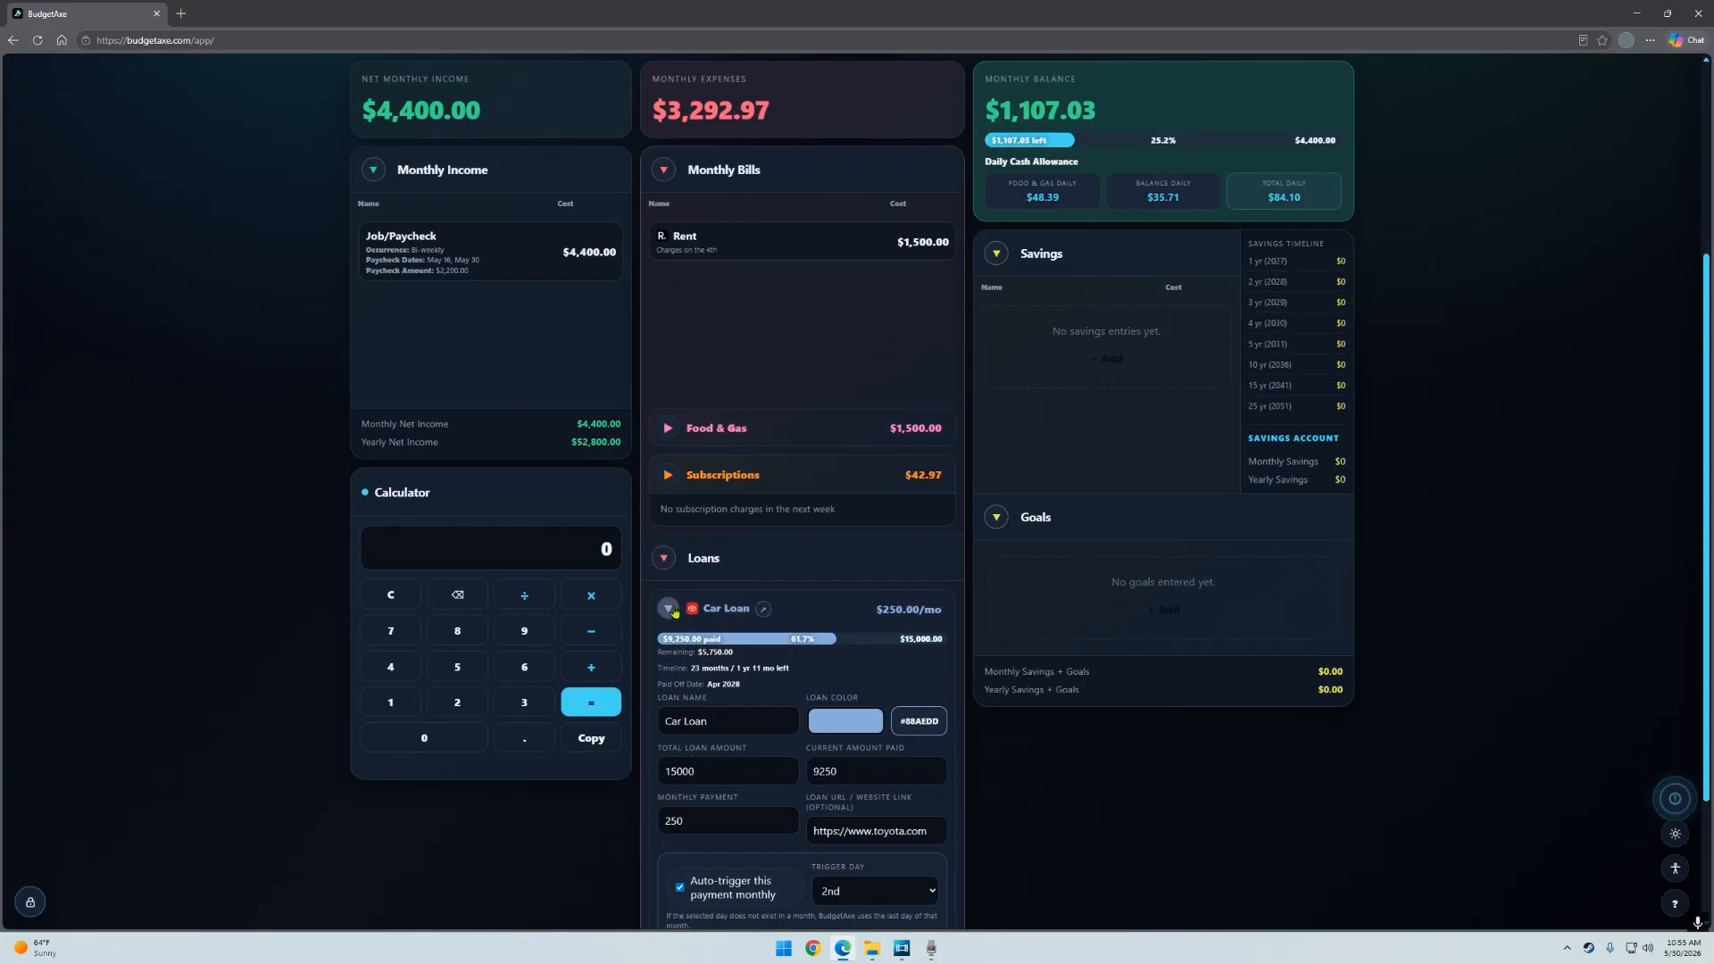
{"action": "left_click", "coordinate": [671, 610]}
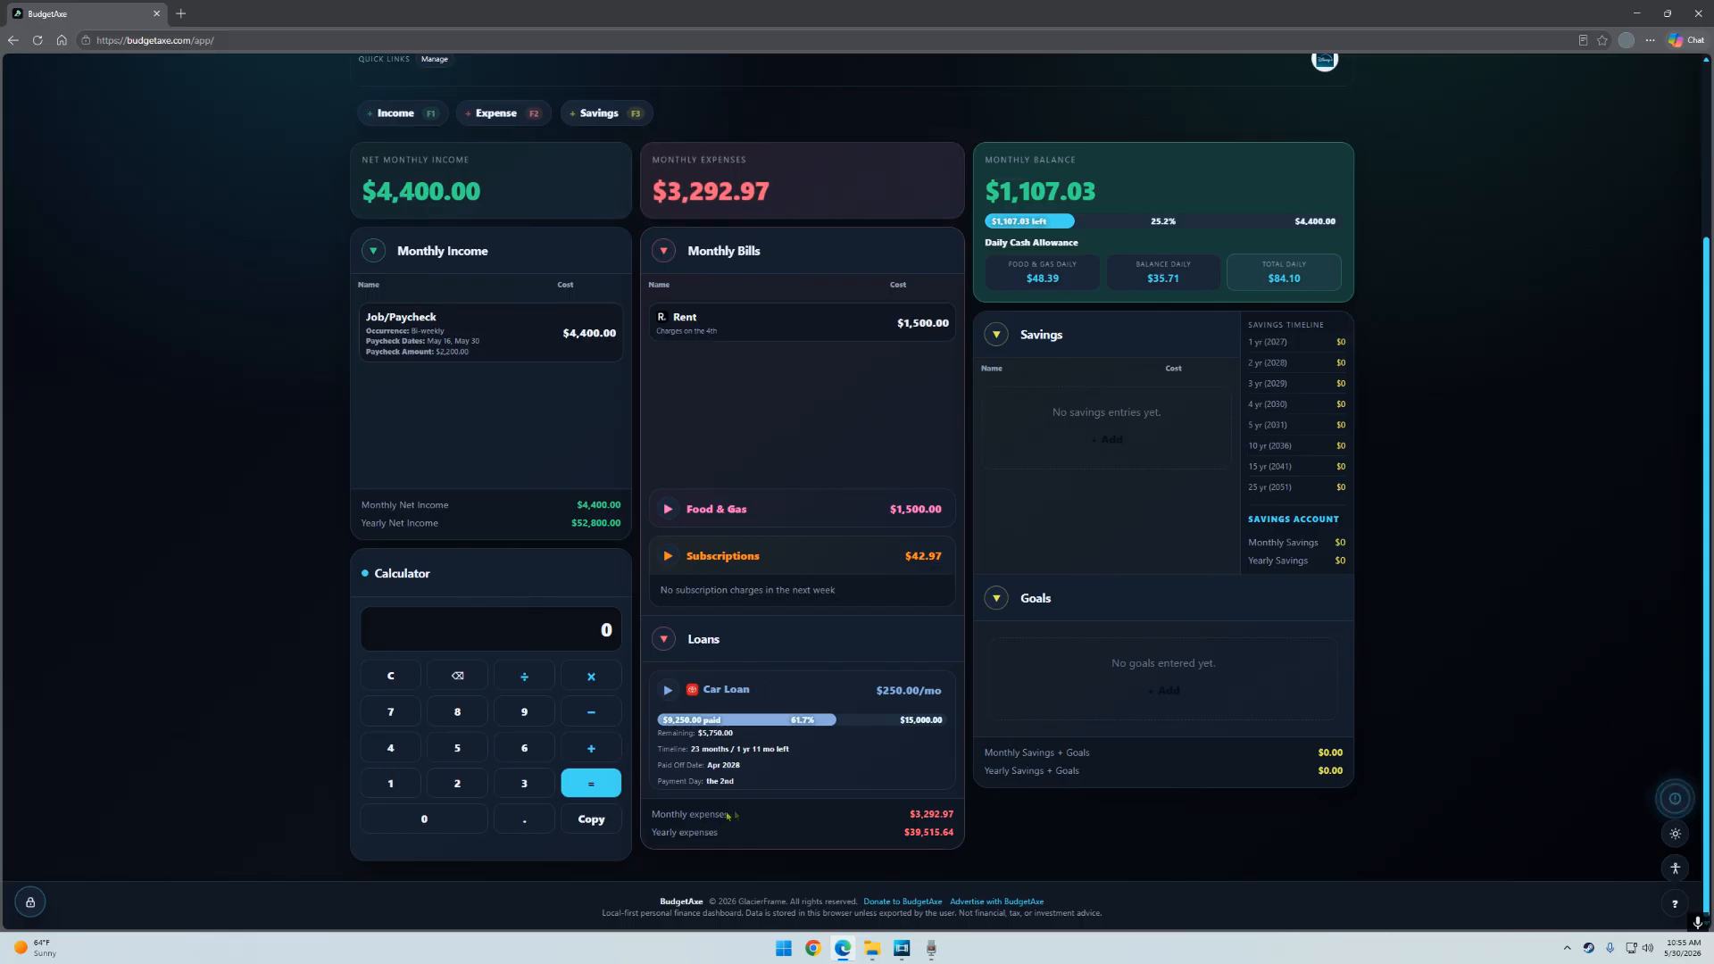
Examine the monthly and yearly expense totals below the loans and the monthly balance summary.
{"action": "left_click_drag", "start_coordinate": [653, 816], "coordinate": [961, 838]}
{"action": "scroll", "coordinate": [741, 178], "scroll_direction": "up", "scroll_amount": 3}
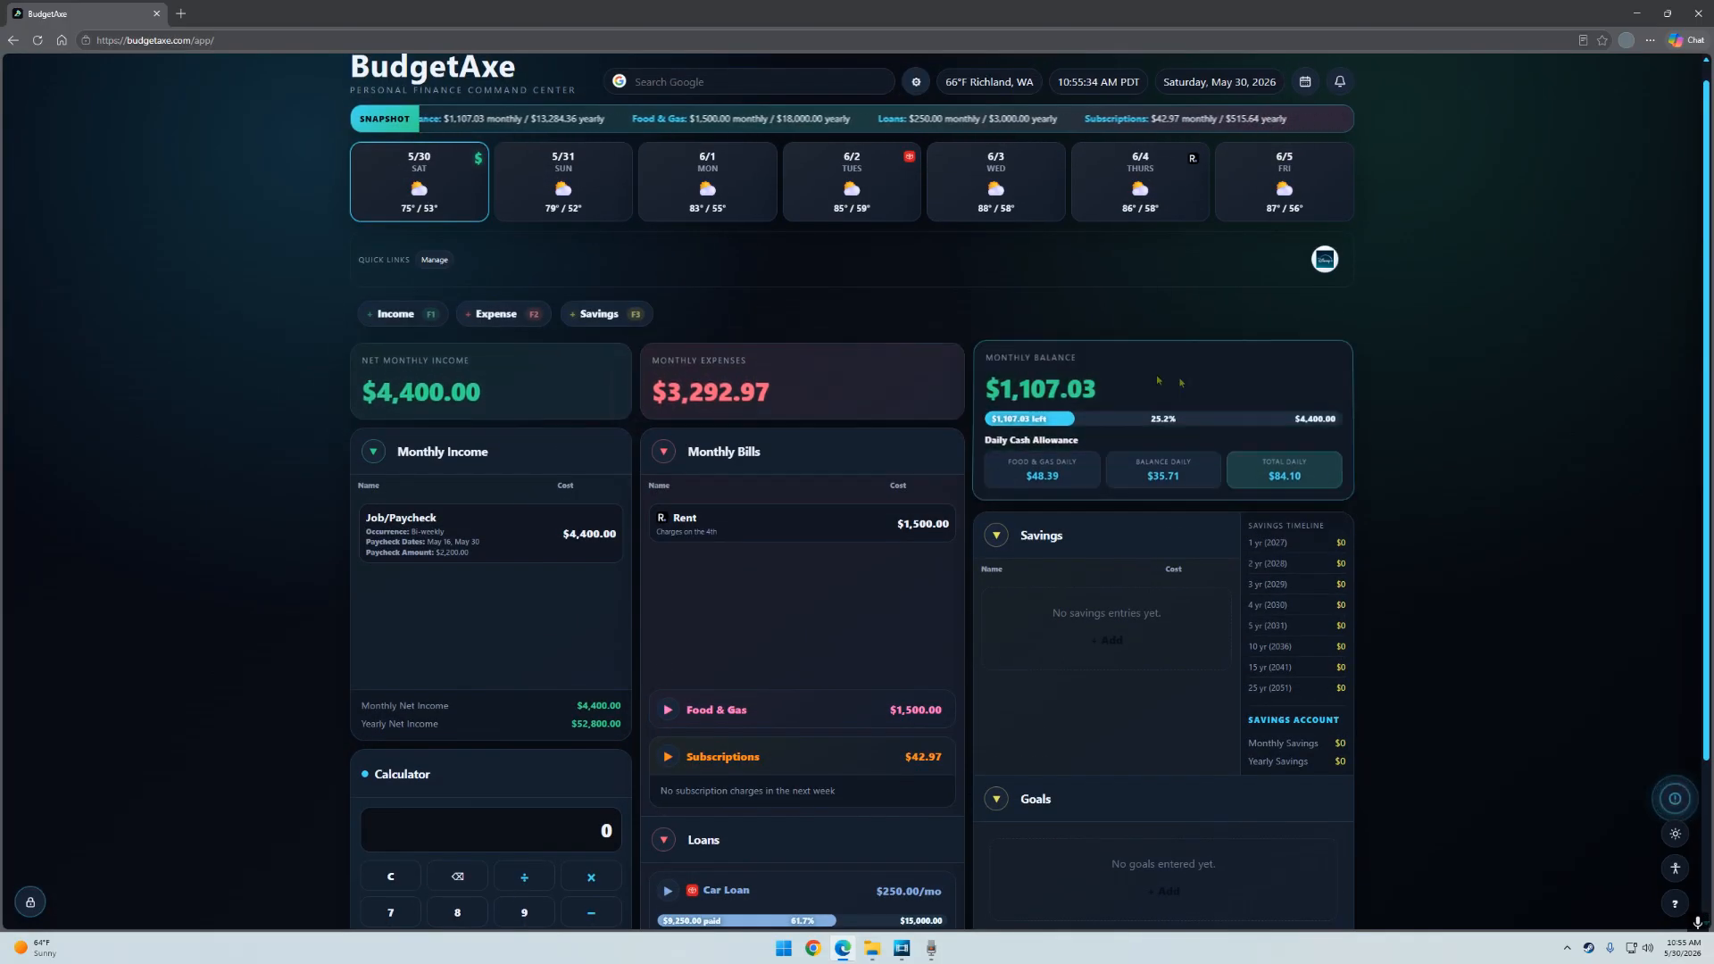
{"action": "scroll", "coordinate": [1157, 380], "scroll_direction": "down", "scroll_amount": 3}
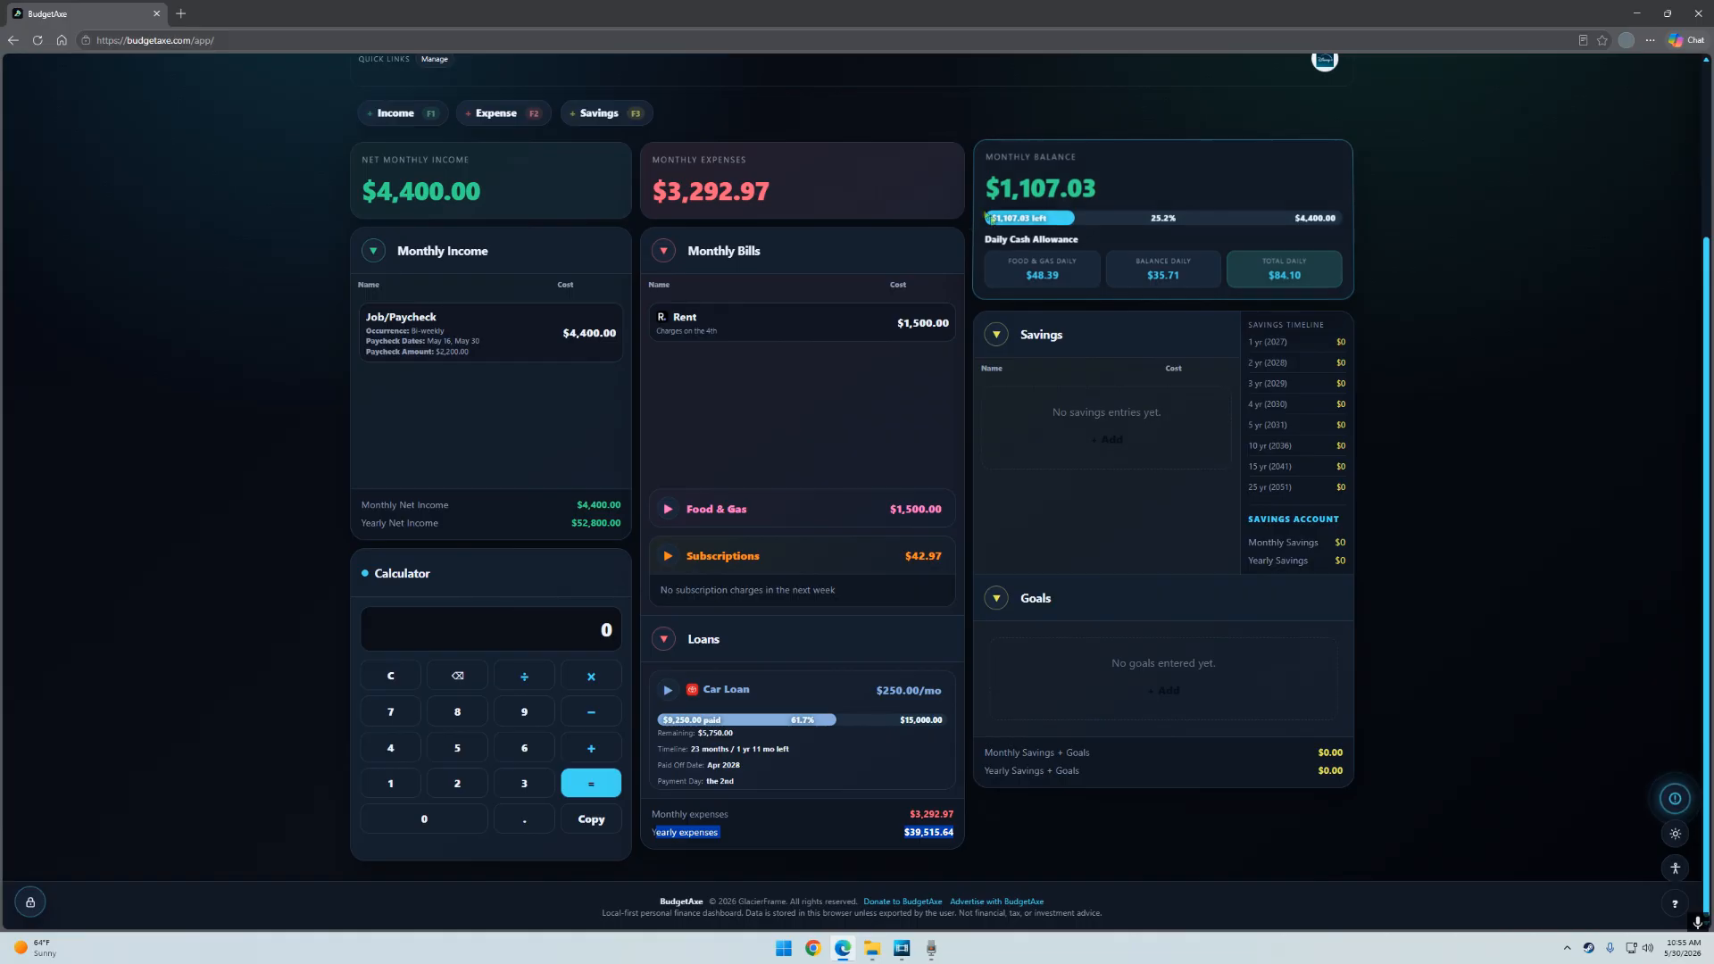
{"action": "scroll", "coordinate": [794, 286], "scroll_direction": "up", "scroll_amount": 2}
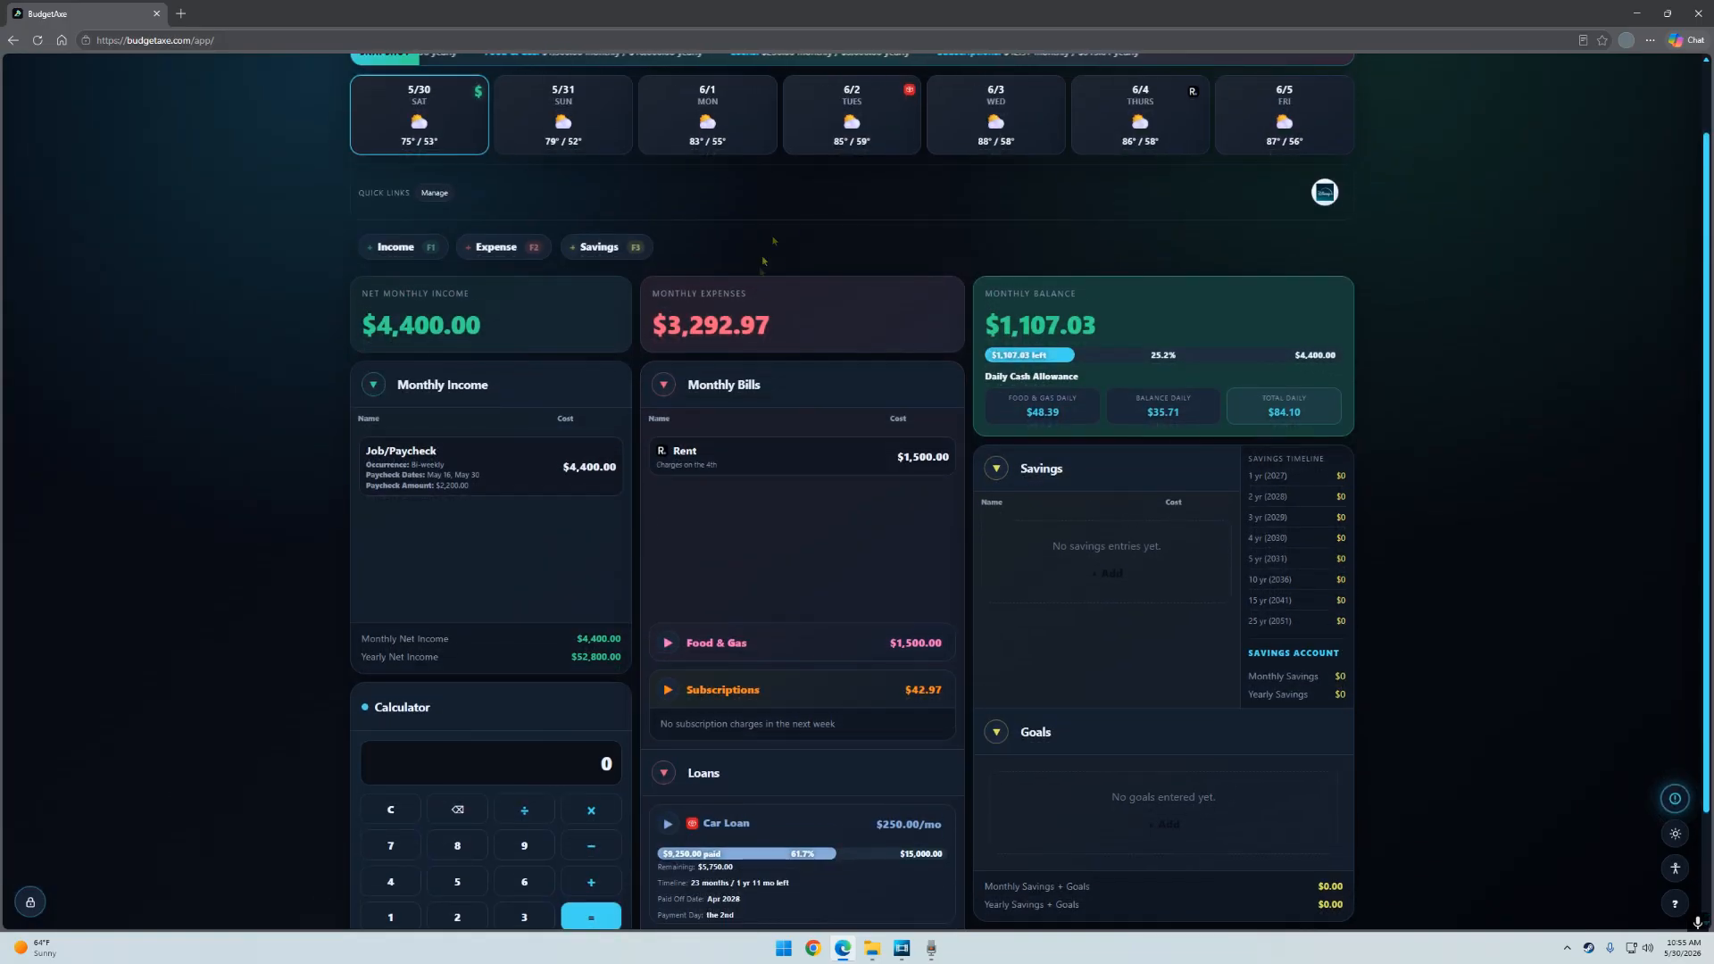
{"action": "scroll", "coordinate": [782, 648], "scroll_direction": "down", "scroll_amount": 2}
{"action": "scroll", "coordinate": [742, 227], "scroll_direction": "up", "scroll_amount": 1}
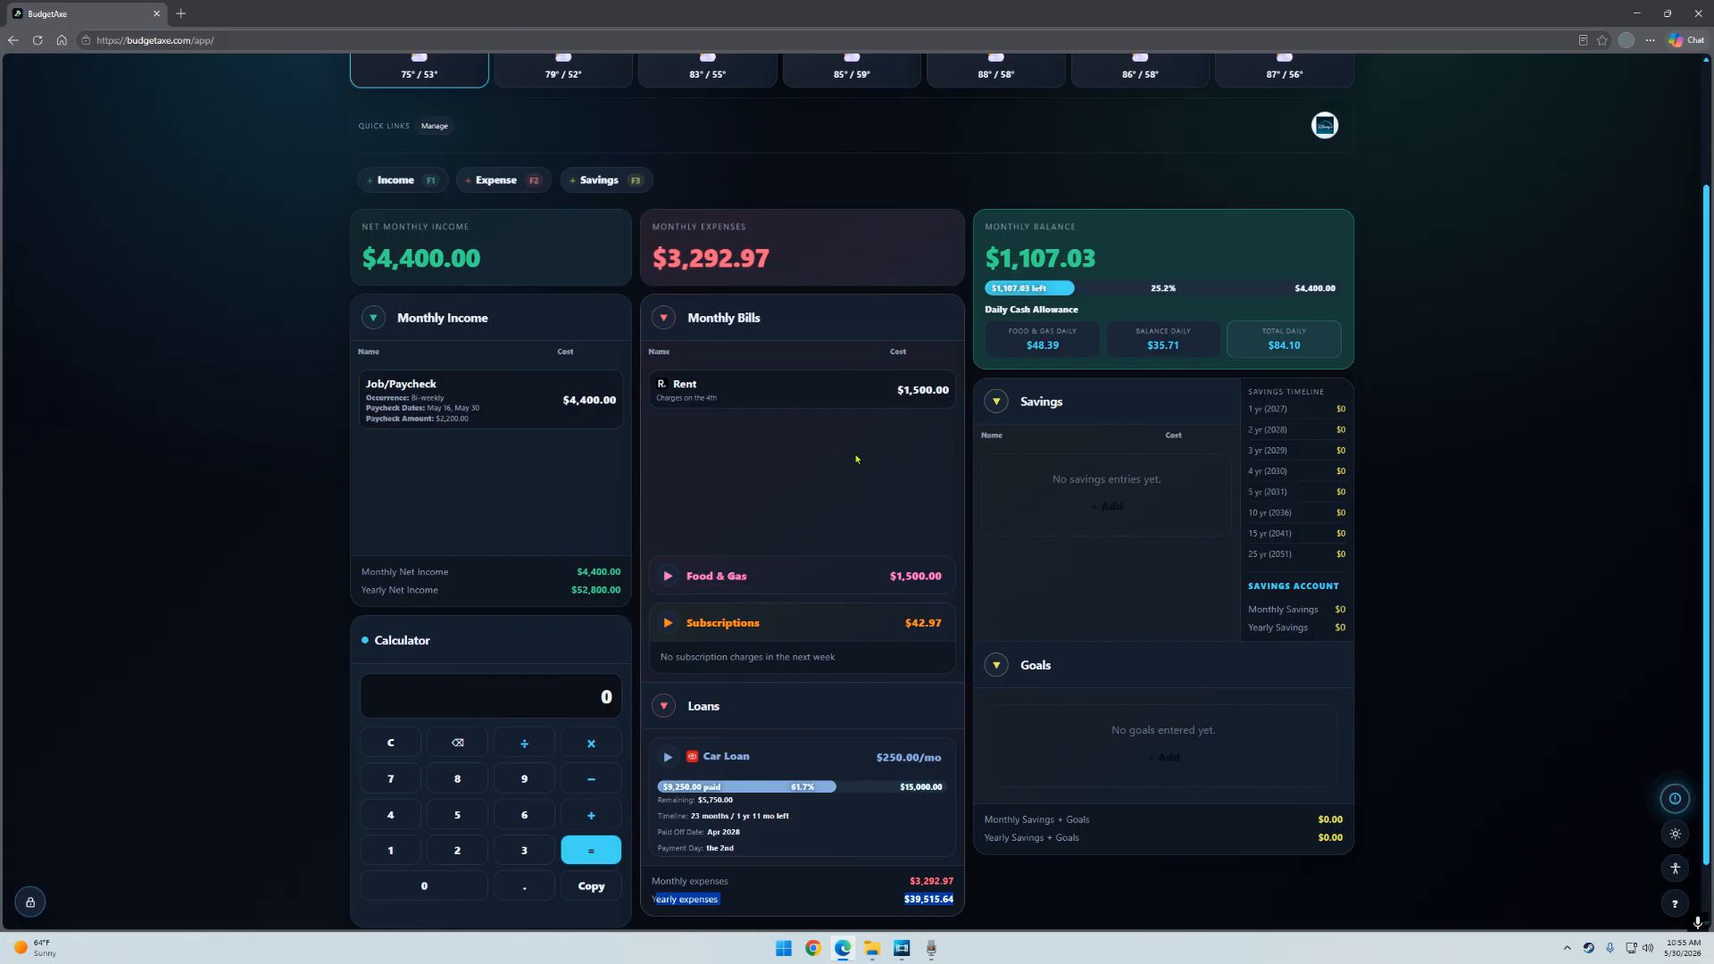
{"action": "scroll", "coordinate": [855, 459], "scroll_direction": "up", "scroll_amount": 2}
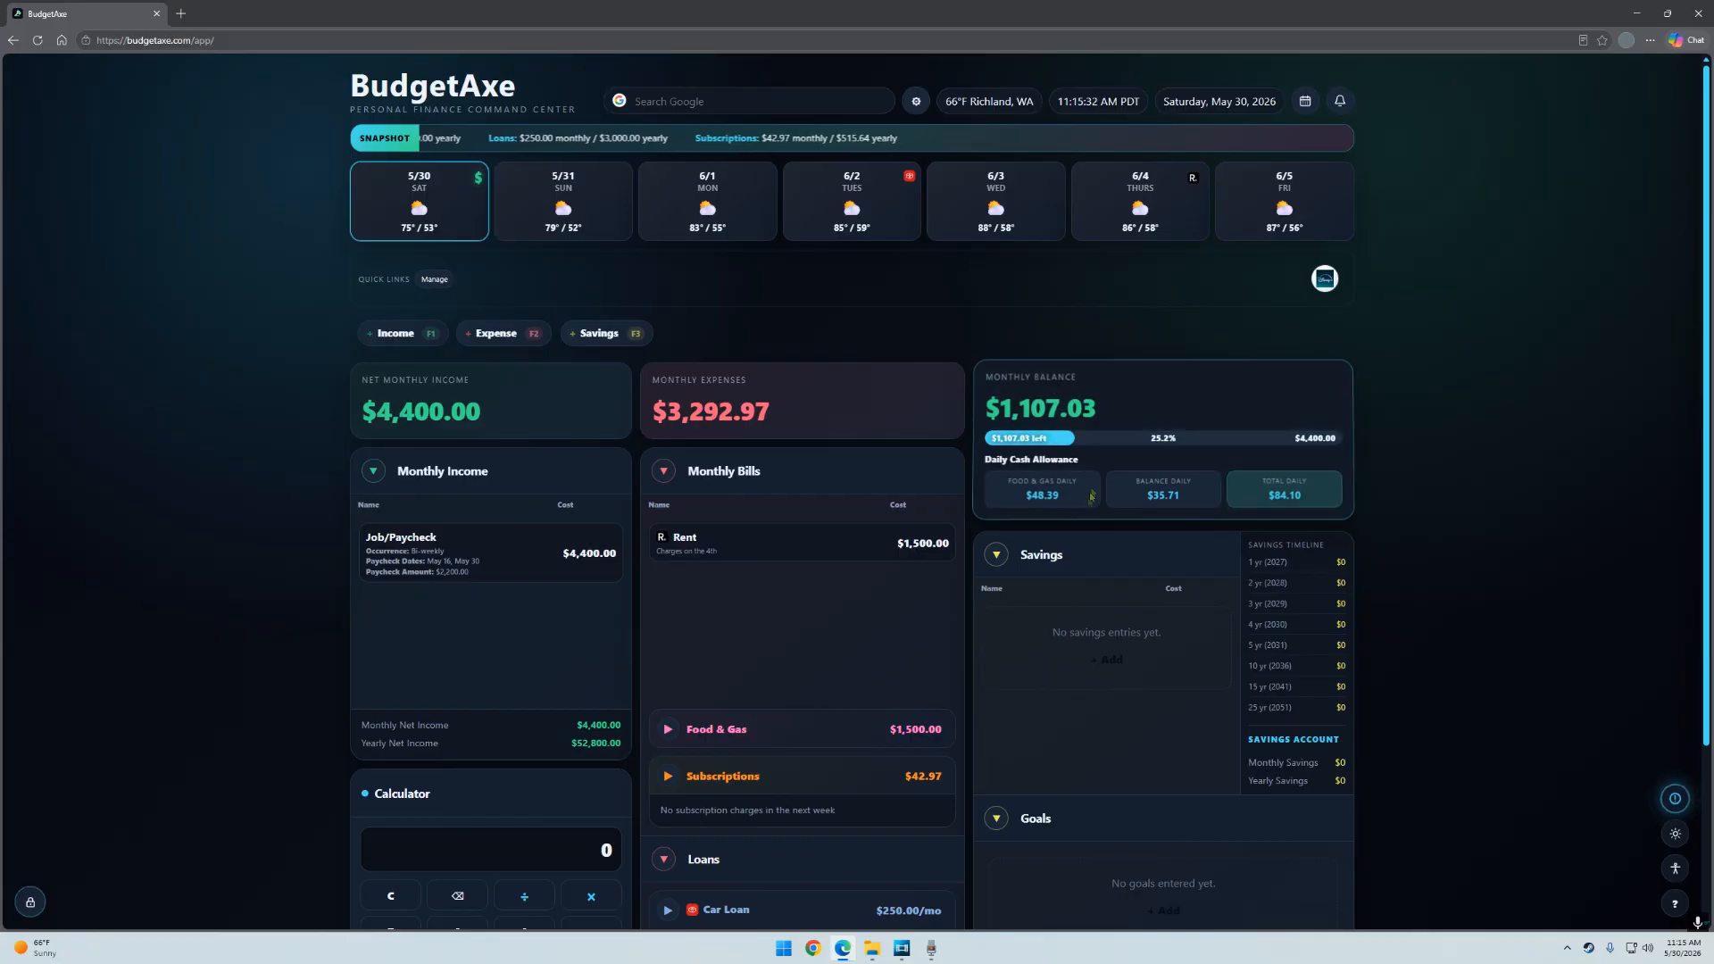
{"action": "scroll", "coordinate": [1071, 446], "scroll_direction": "down", "scroll_amount": 2}
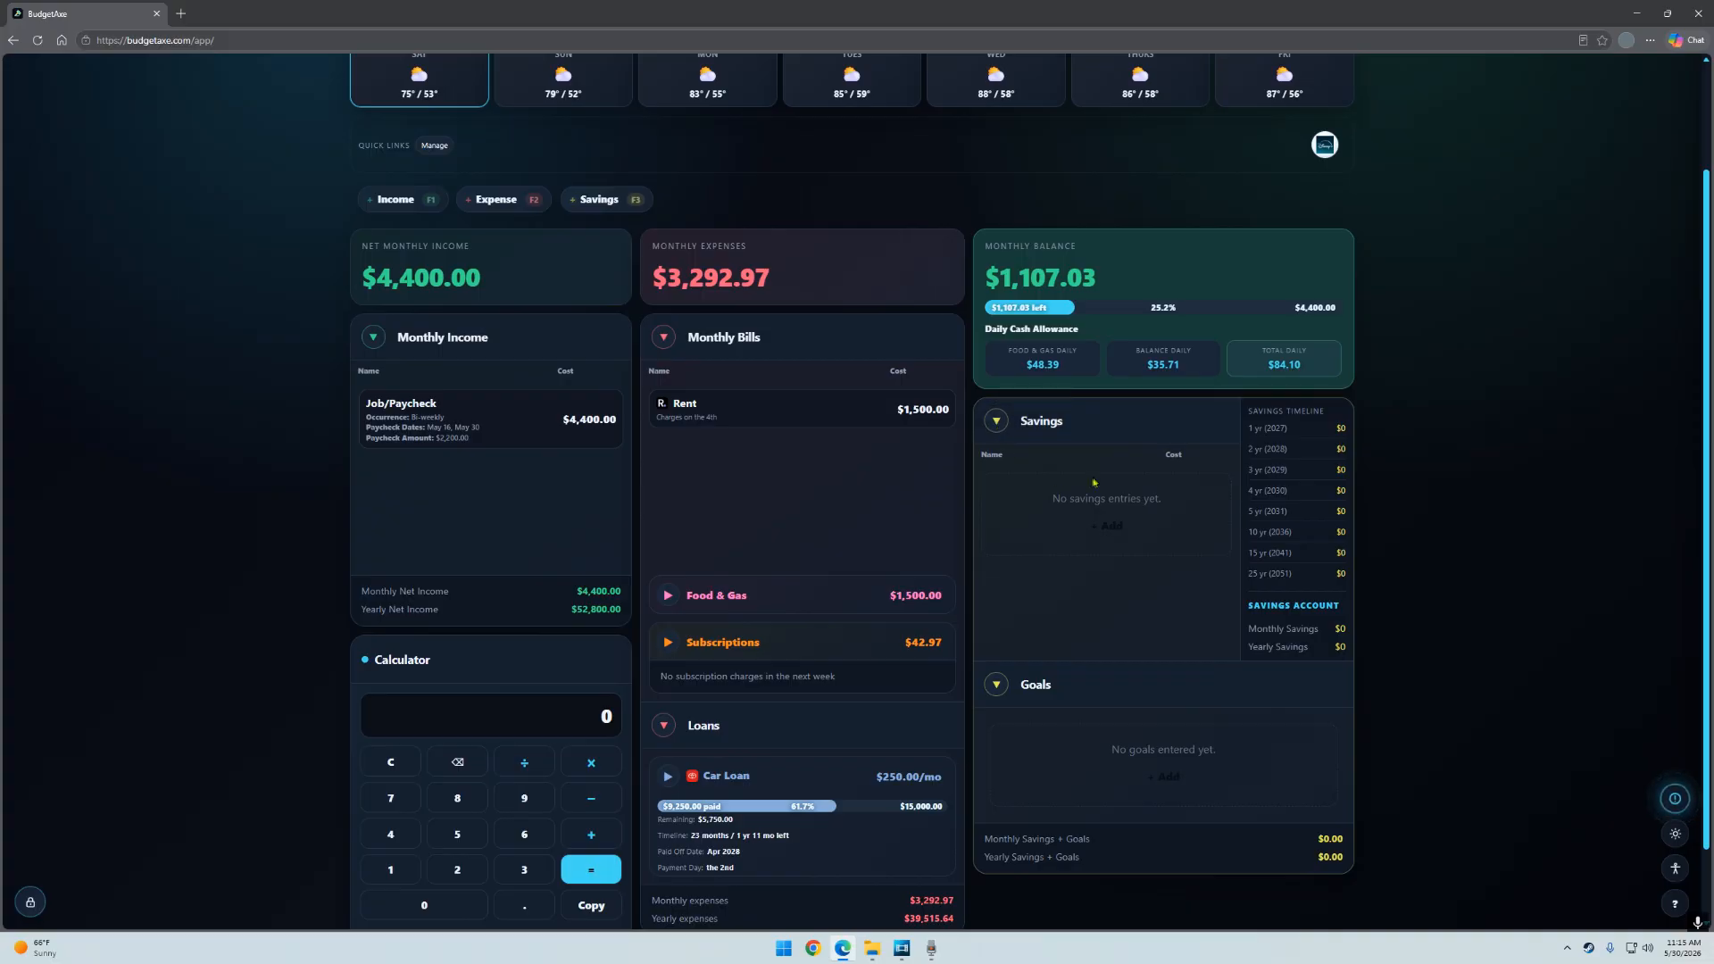
Start a new savings entry with entry type Savings and category Savings Account.
{"action": "scroll", "coordinate": [1093, 482], "scroll_direction": "up", "scroll_amount": 2}
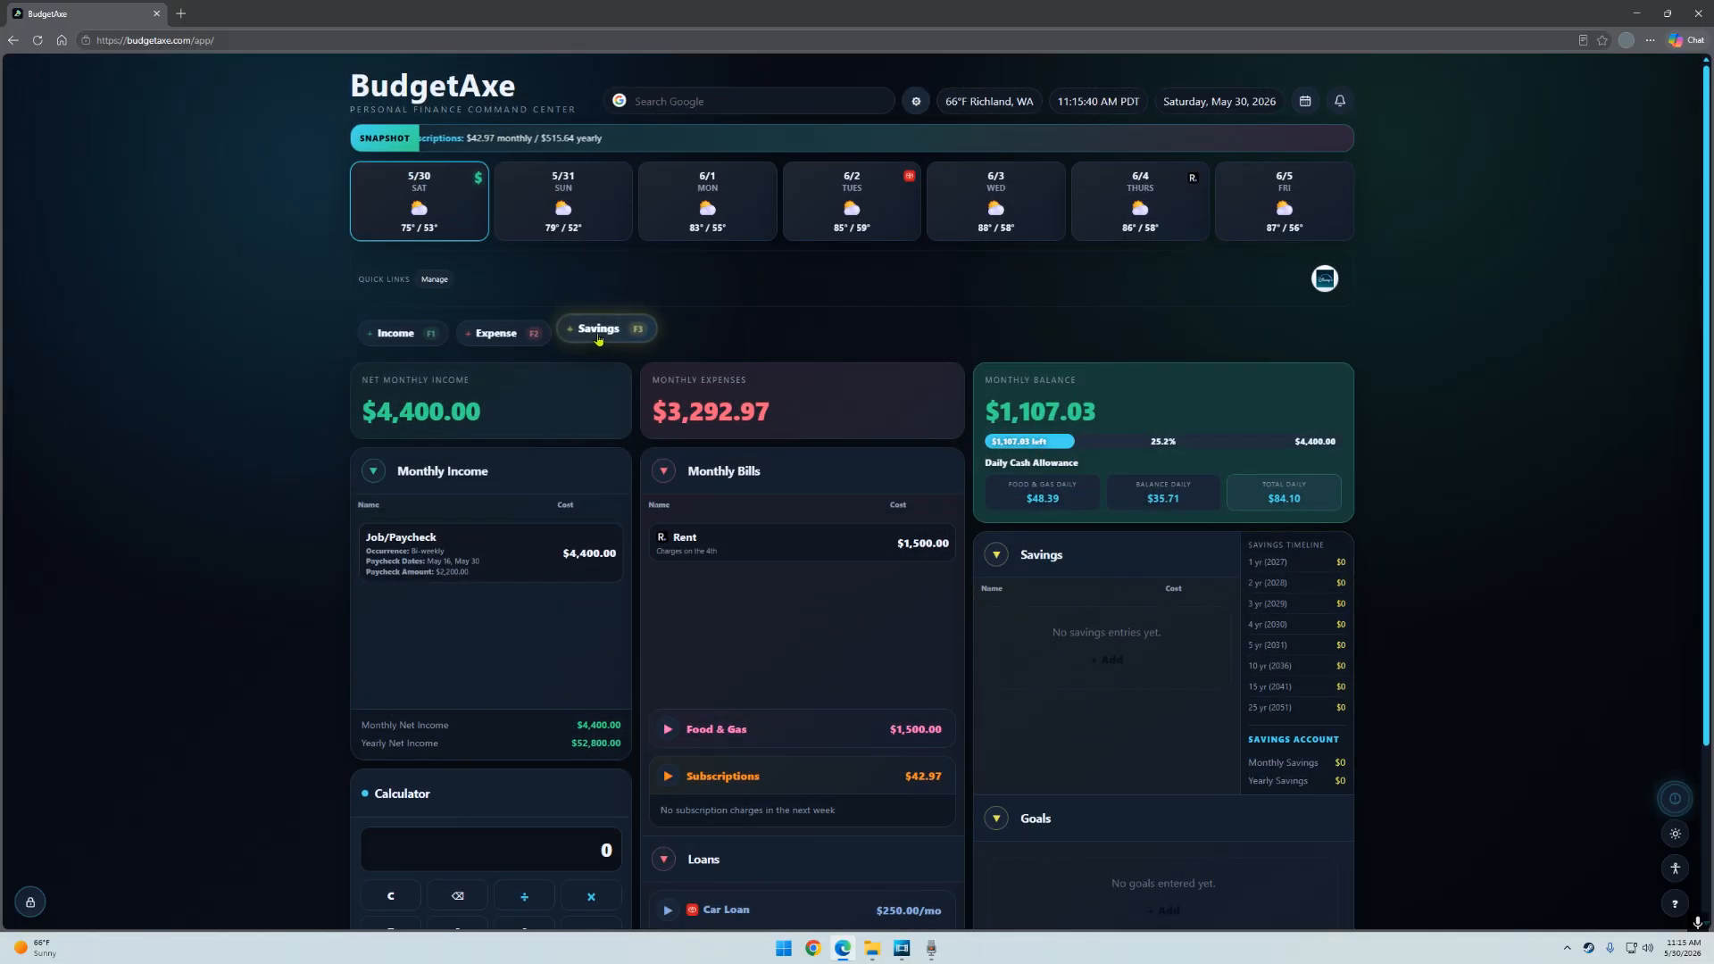
{"action": "left_click", "coordinate": [598, 338]}
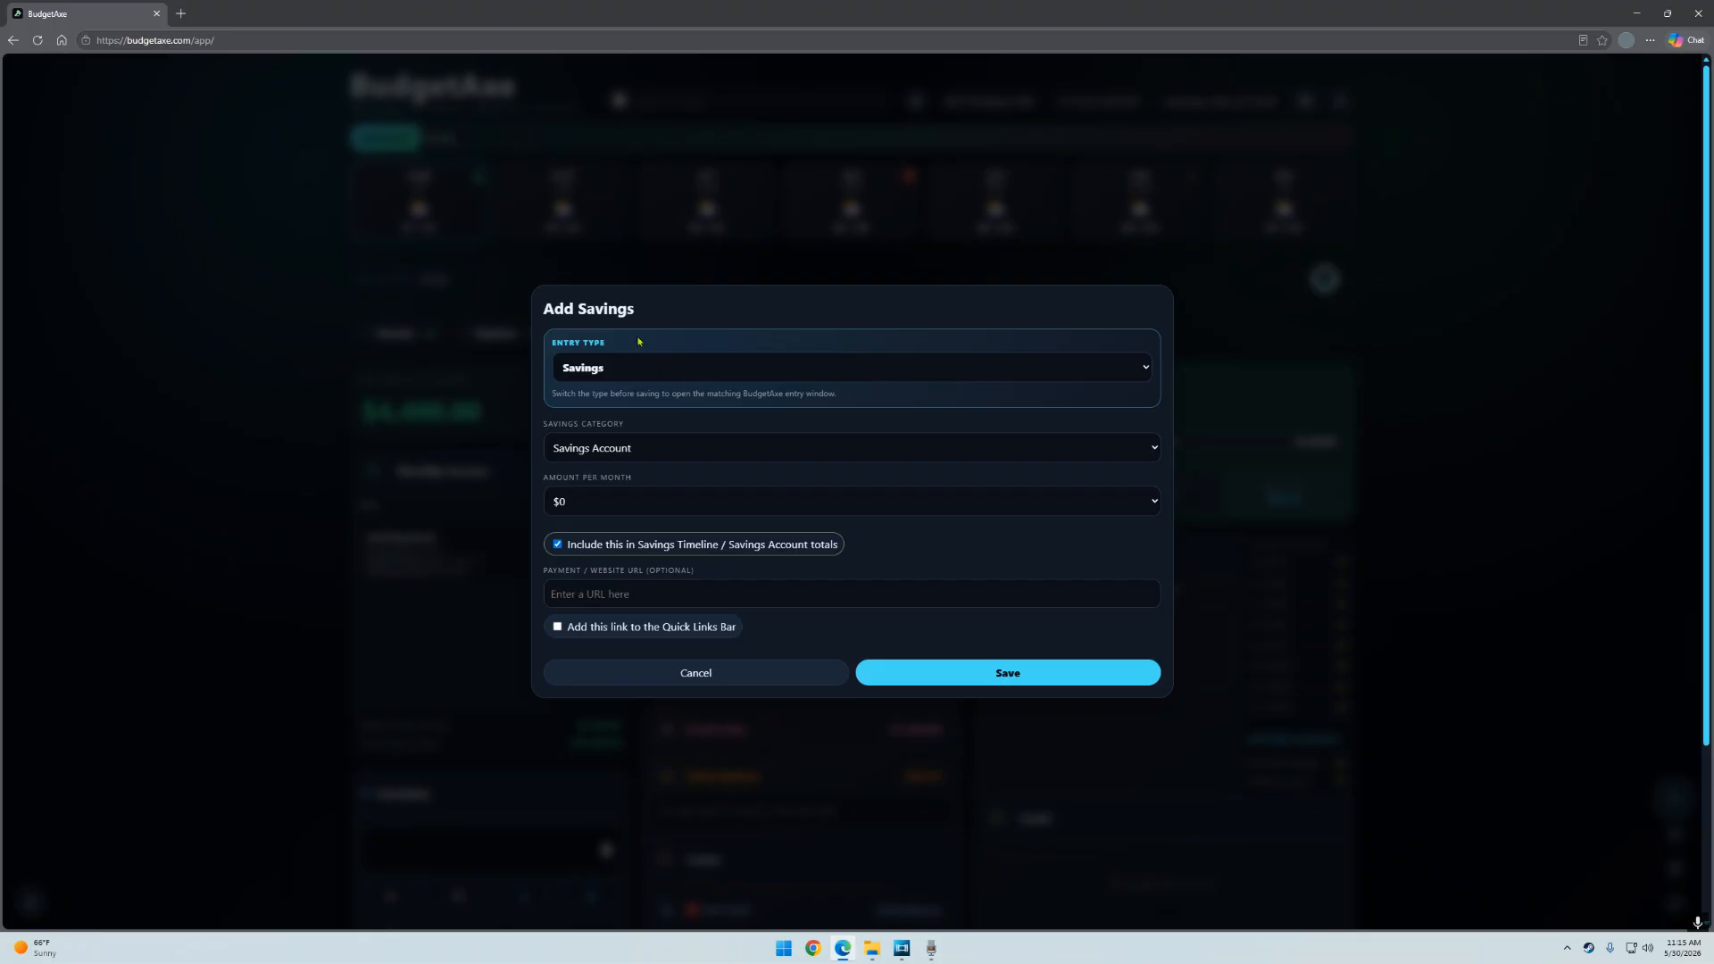
{"action": "left_click", "coordinate": [705, 367]}
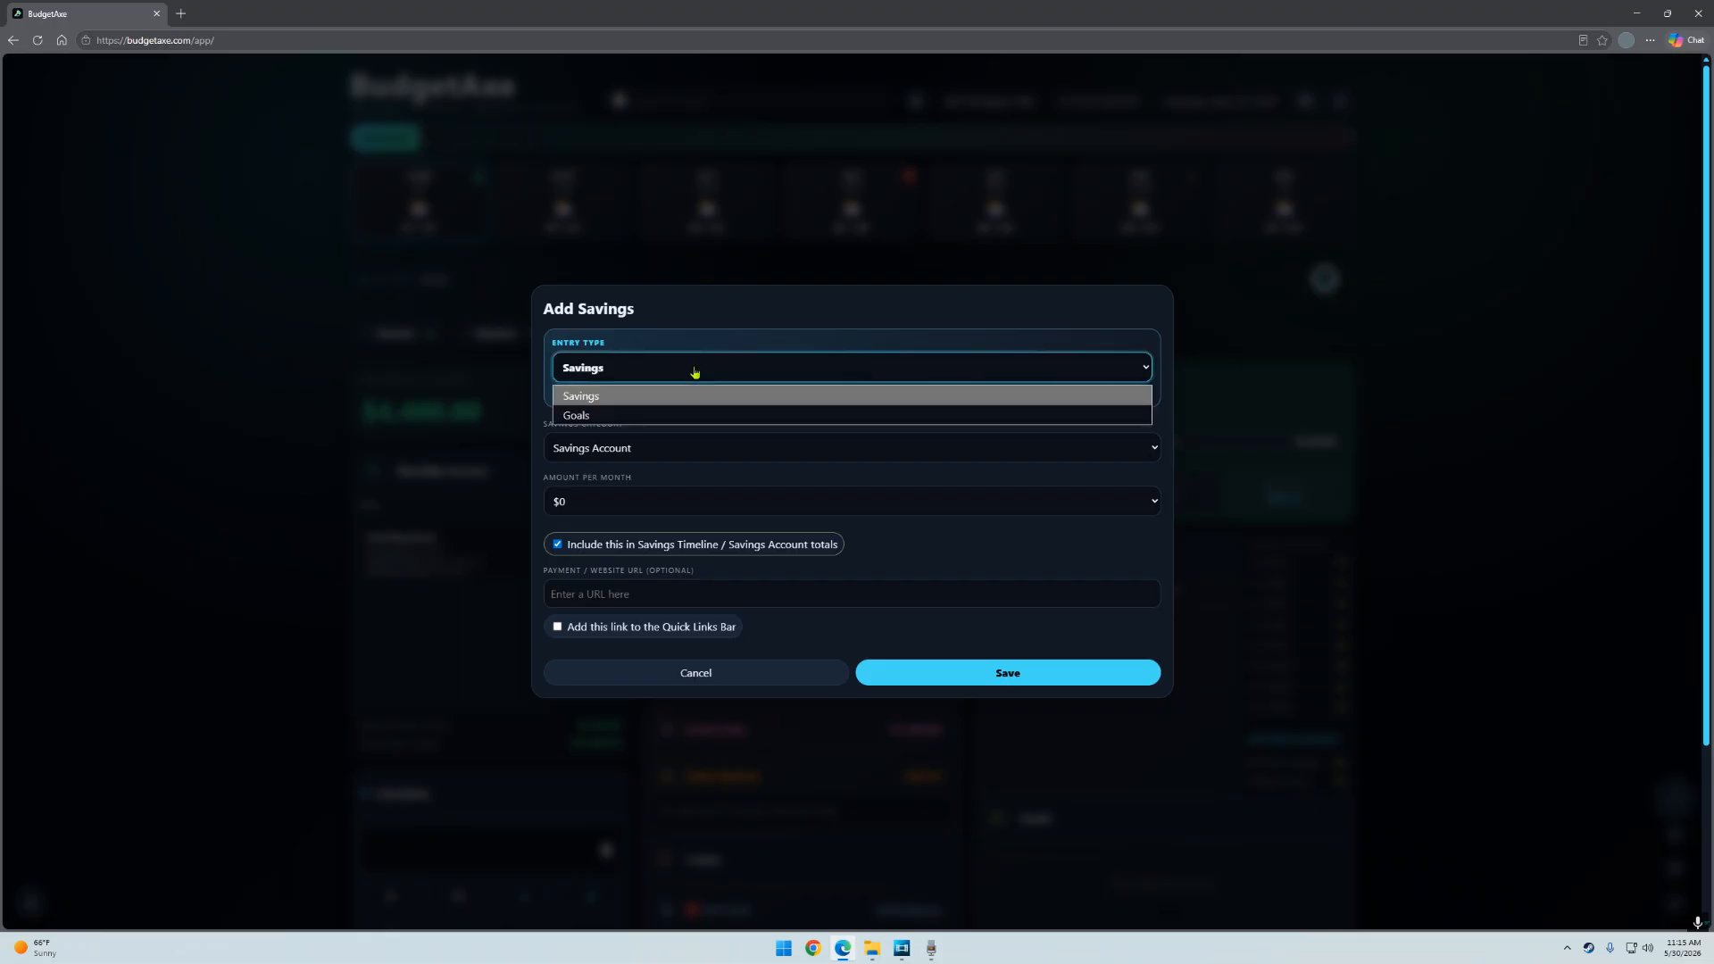
{"action": "left_click", "coordinate": [626, 397]}
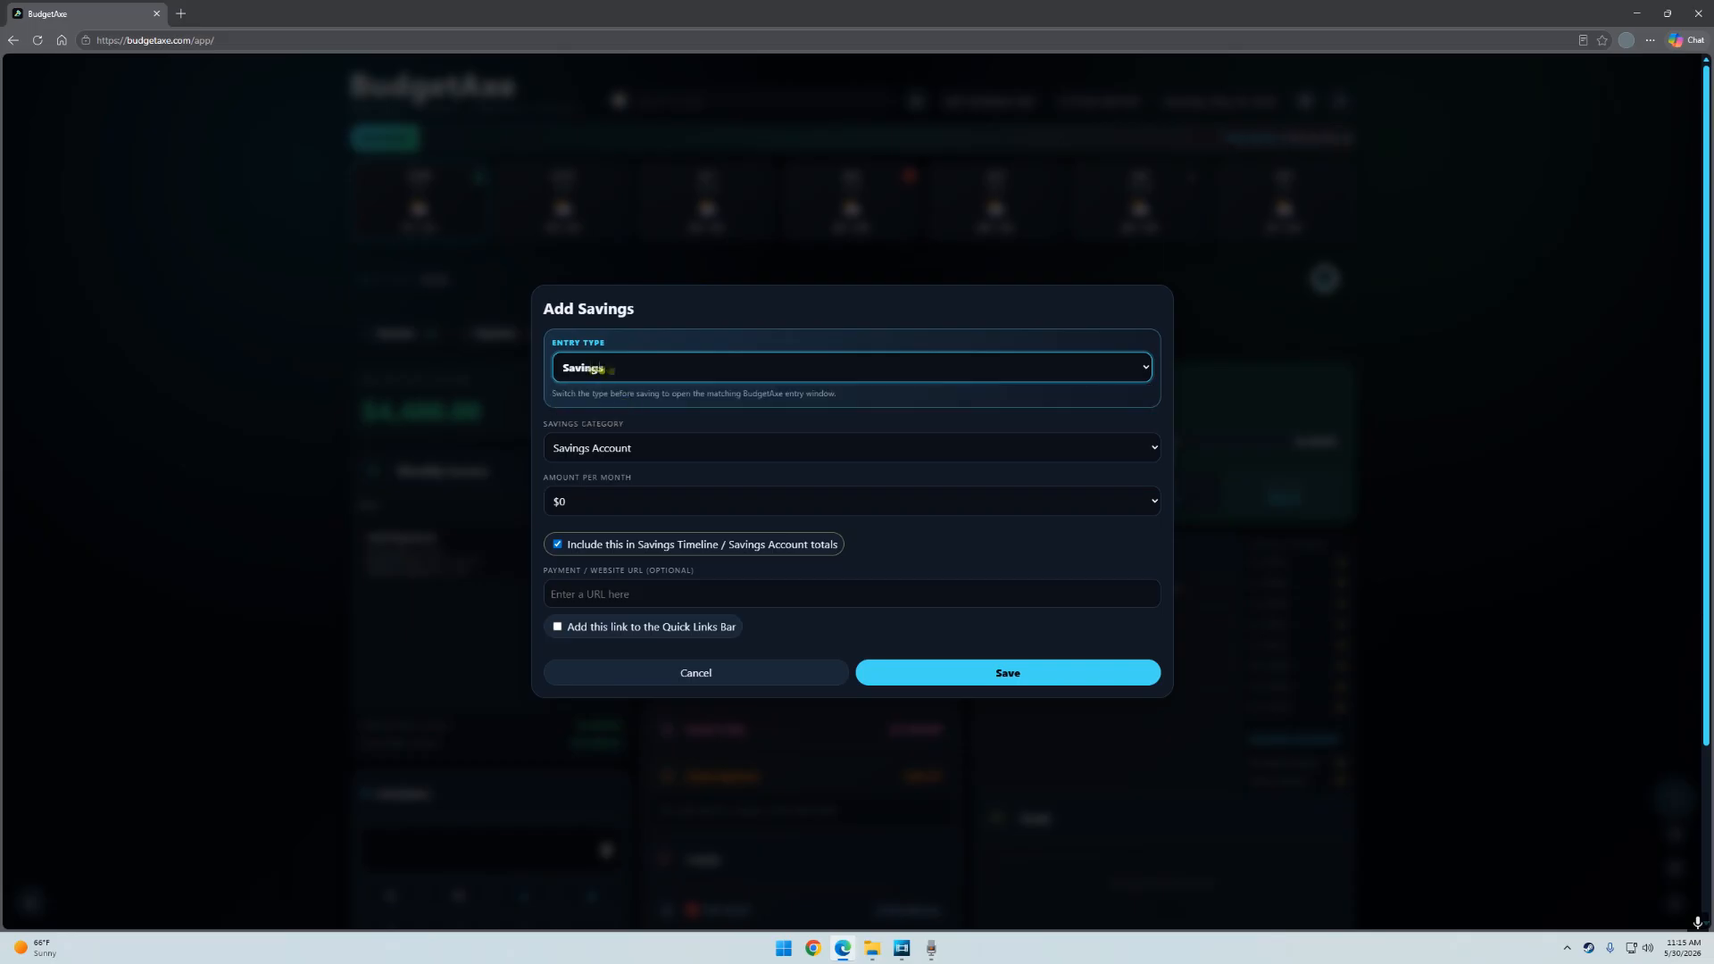
{"action": "left_click", "coordinate": [659, 449]}
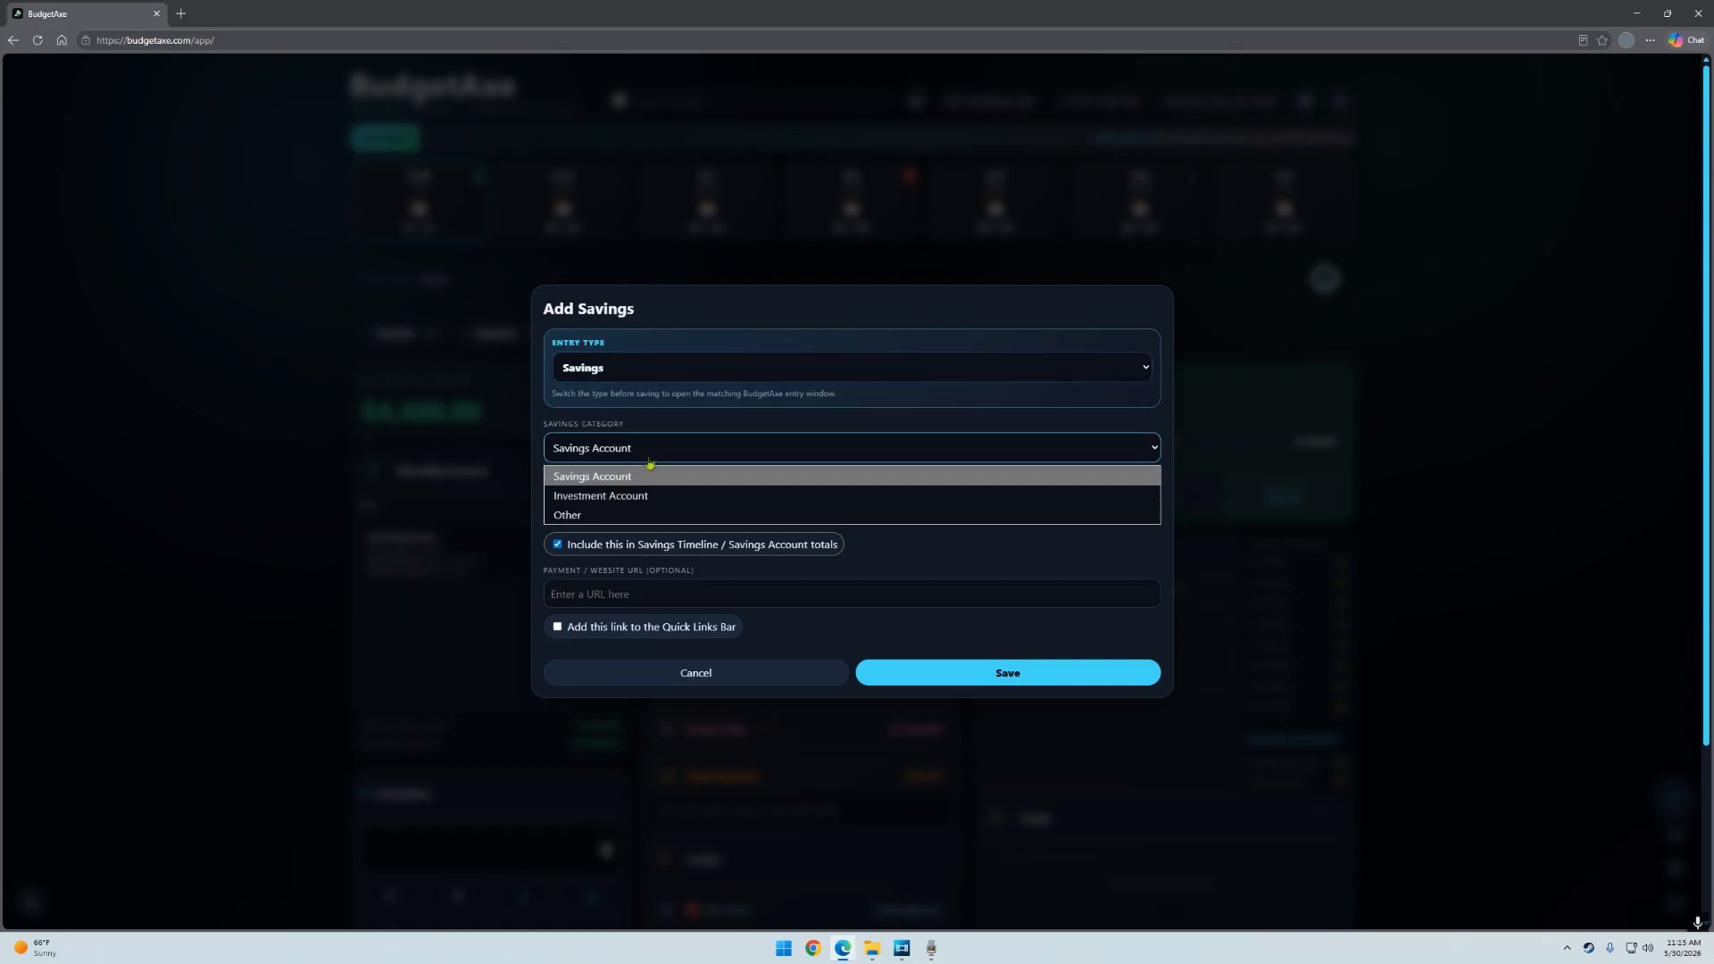
{"action": "left_click", "coordinate": [610, 516]}
{"action": "left_click", "coordinate": [661, 426]}
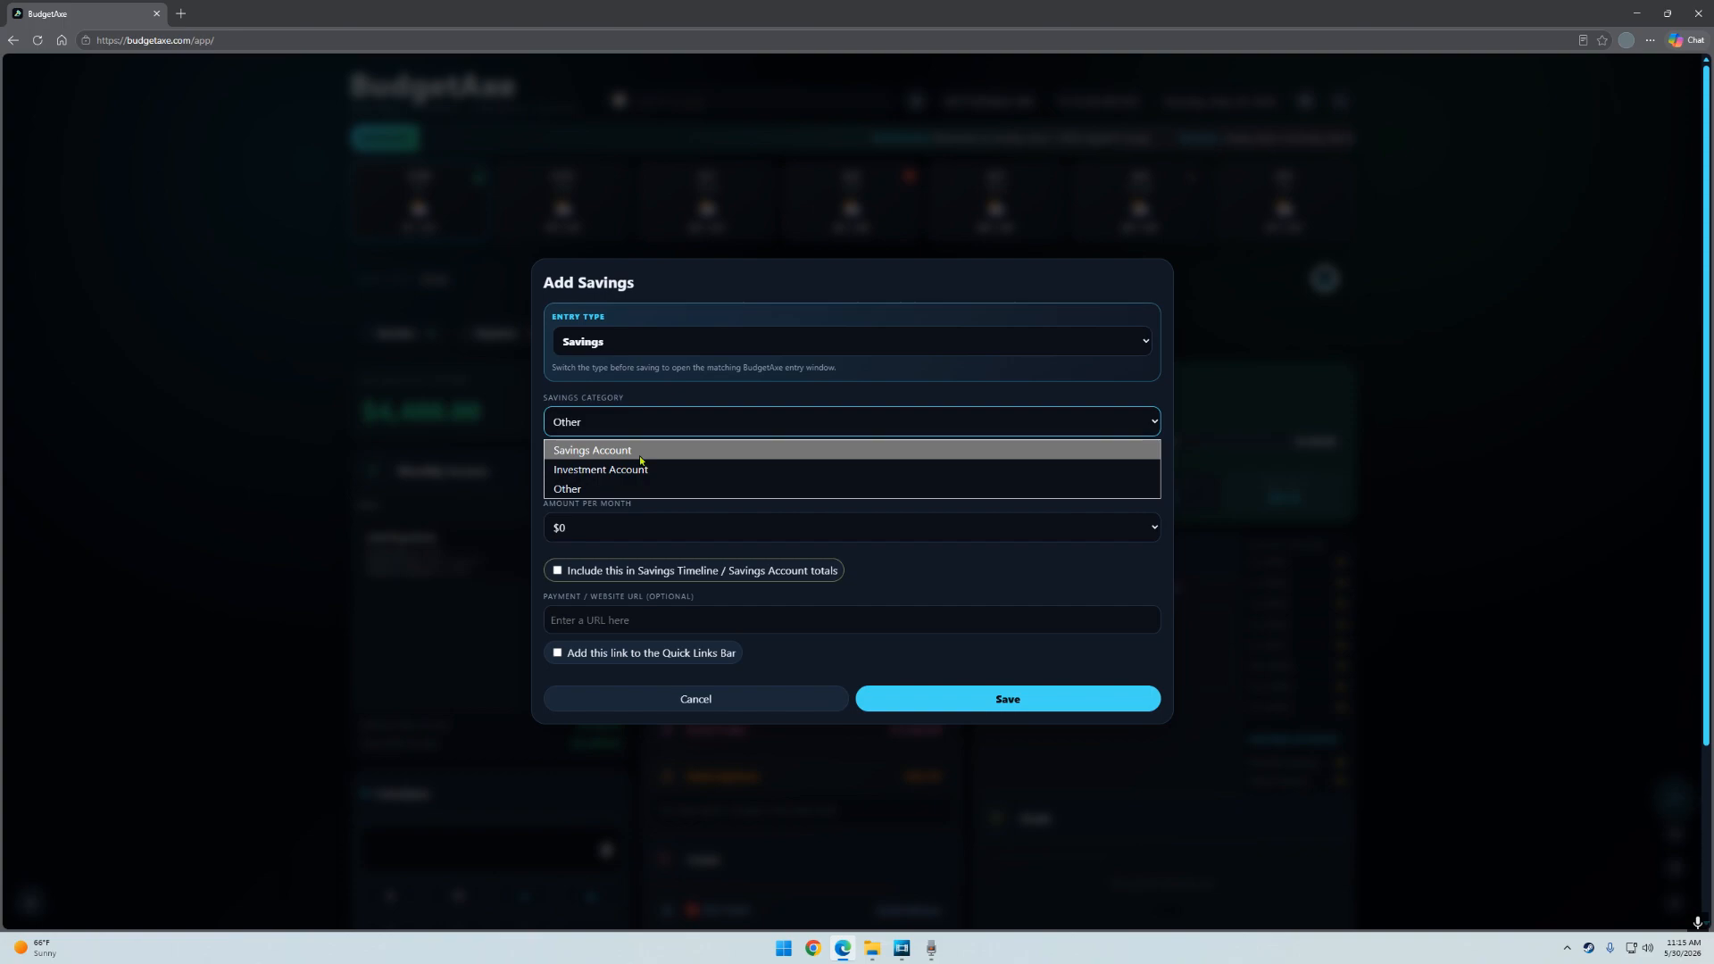
{"action": "left_click", "coordinate": [641, 453]}
{"action": "left_click", "coordinate": [635, 512]}
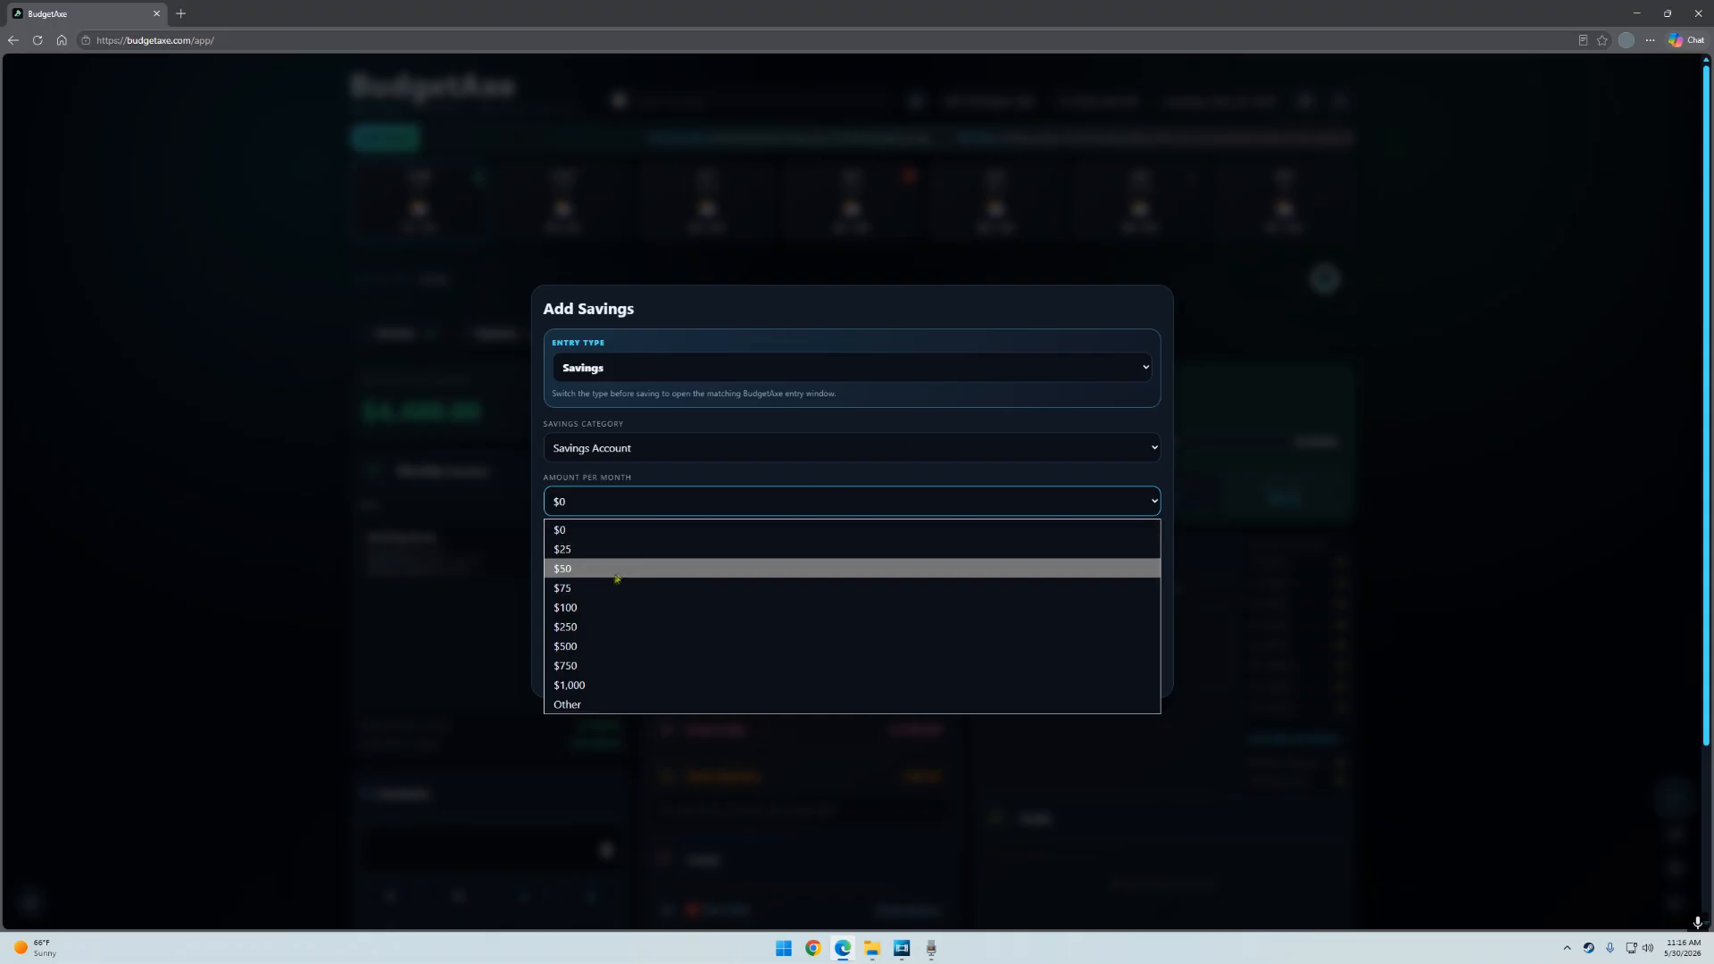
{"action": "left_click", "coordinate": [661, 627]}
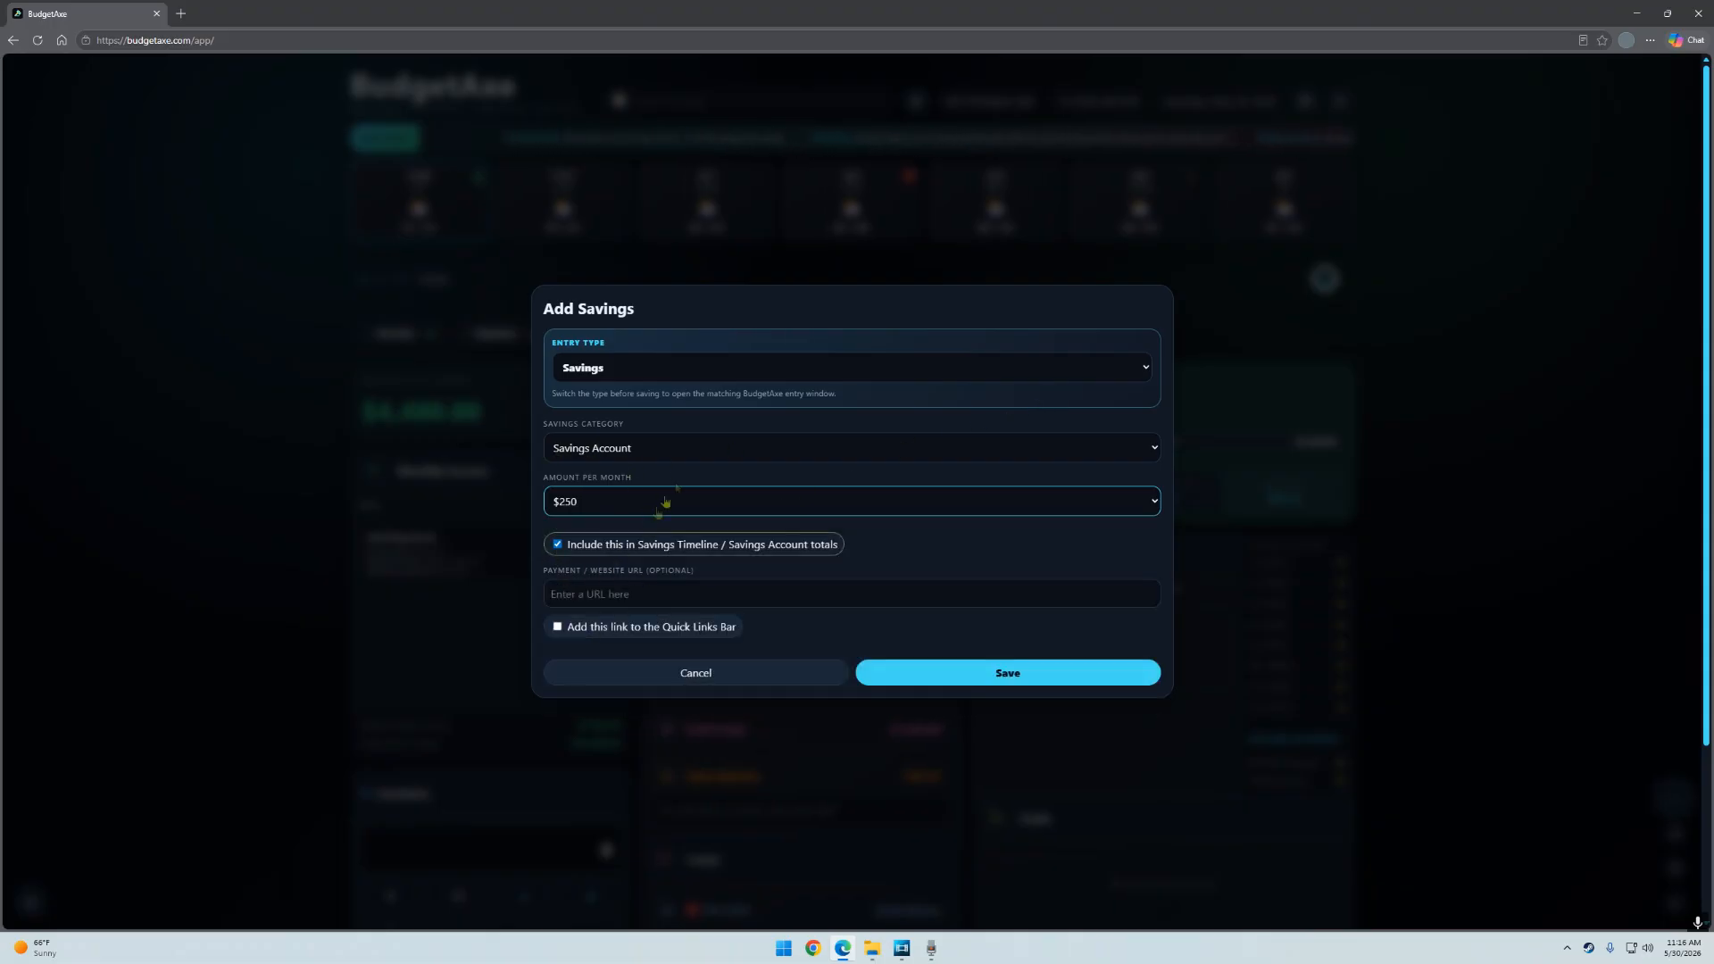
{"action": "left_click", "coordinate": [648, 593]}
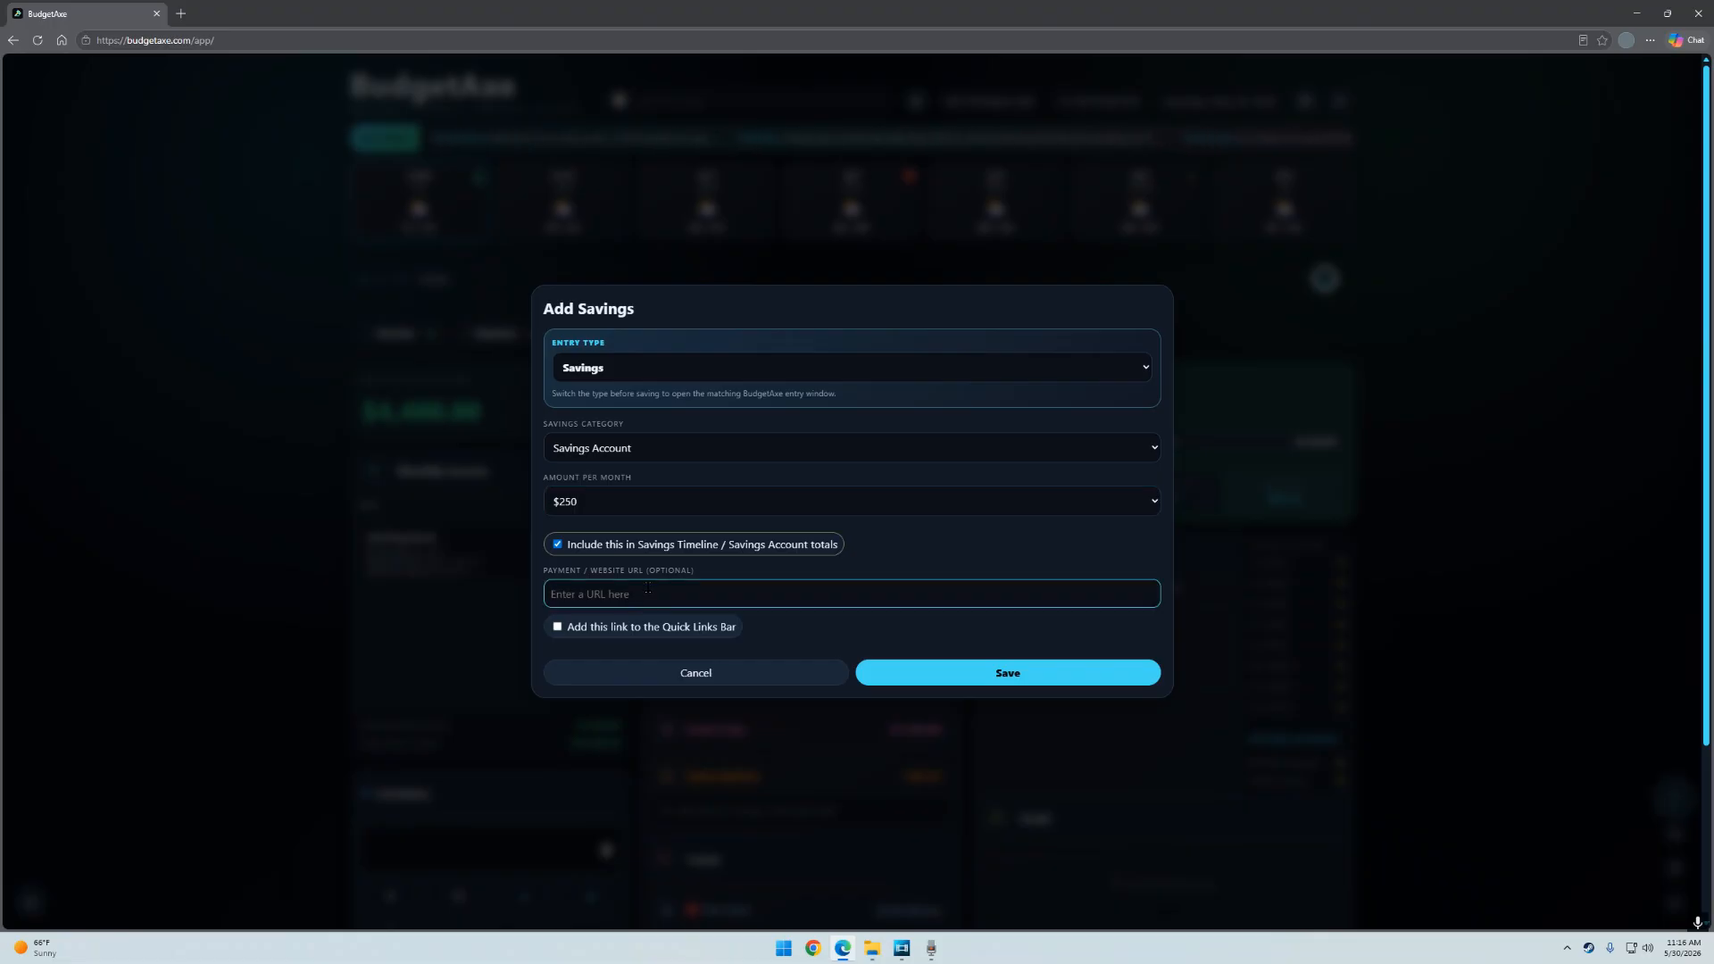
{"action": "type", "text": "www.wellsfargo.com"}
{"action": "left_click", "coordinate": [1050, 676]}
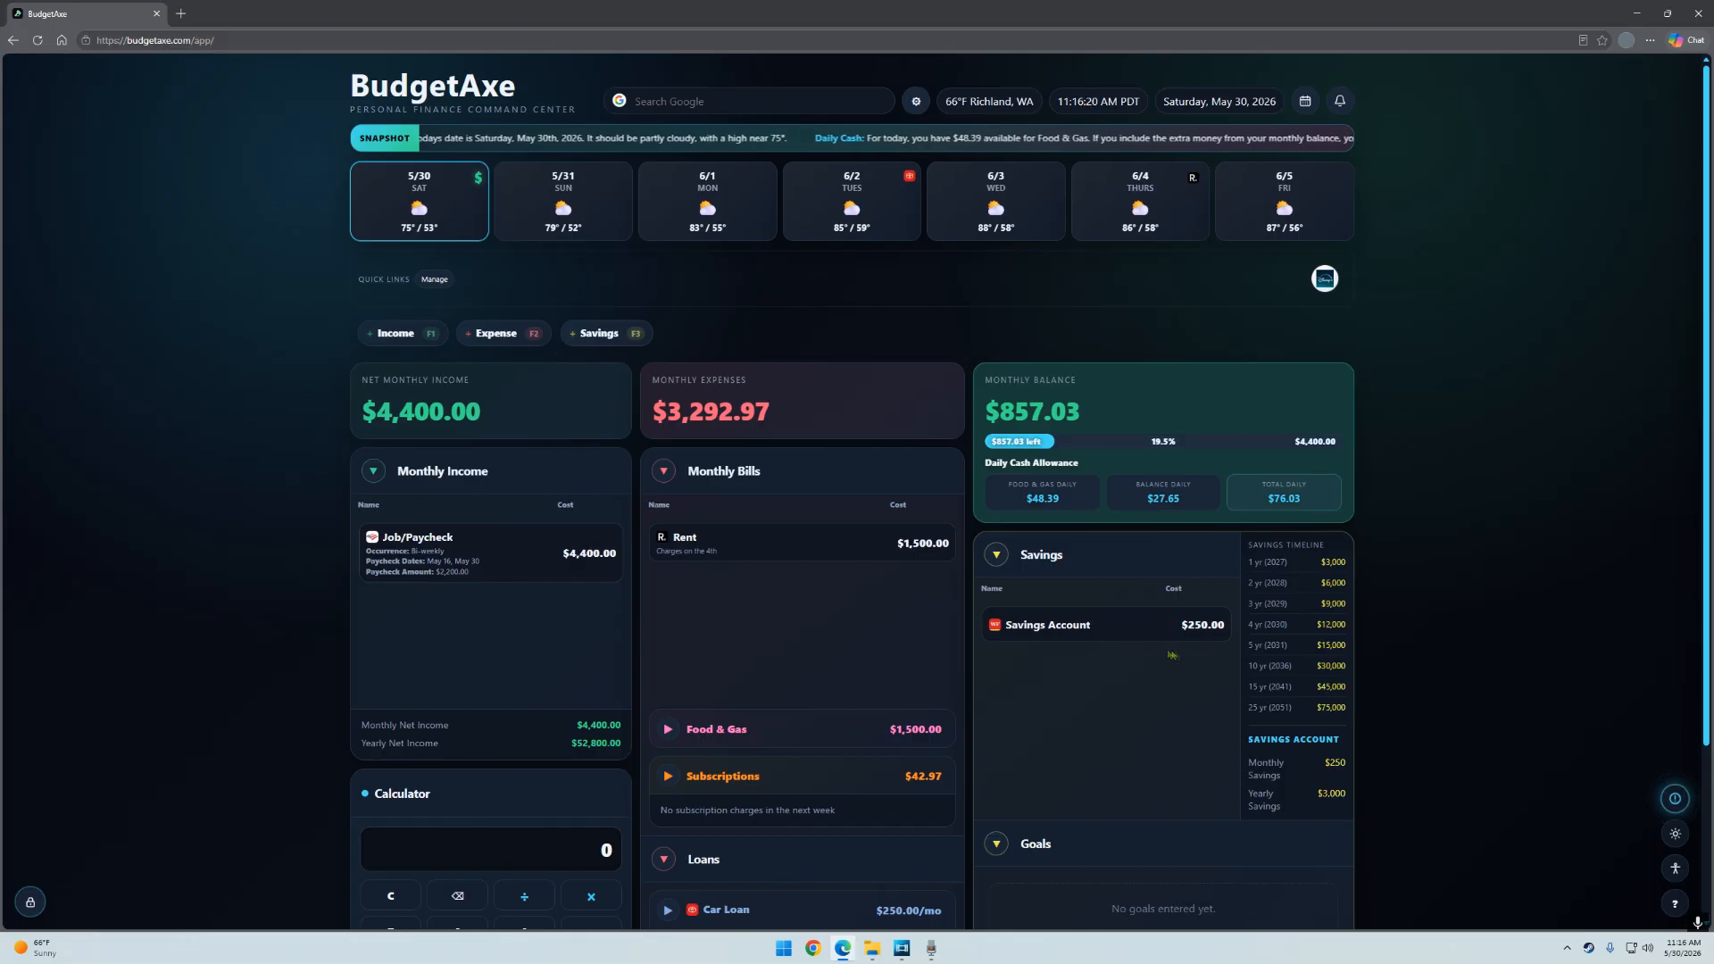
Start a second savings entry and set its category to Investment Account.
{"action": "mouse_move", "coordinate": [1134, 627]}
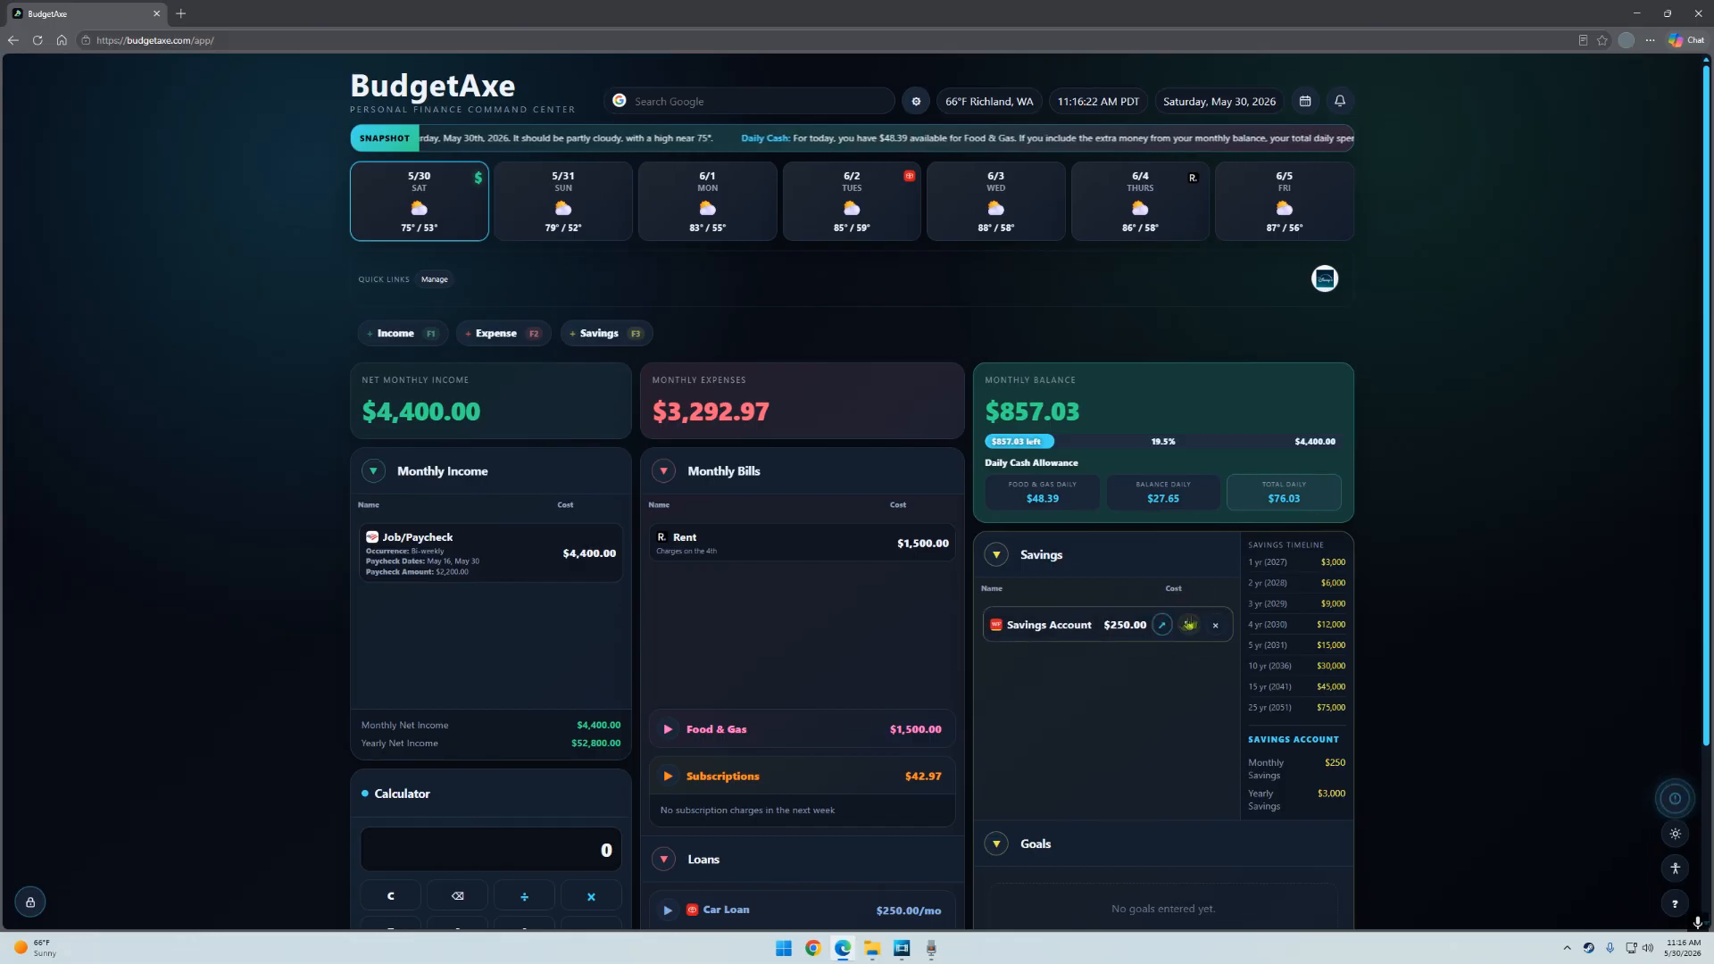
{"action": "scroll", "coordinate": [1134, 589], "scroll_direction": "down", "scroll_amount": 1}
{"action": "scroll", "coordinate": [1134, 572], "scroll_direction": "down", "scroll_amount": 2}
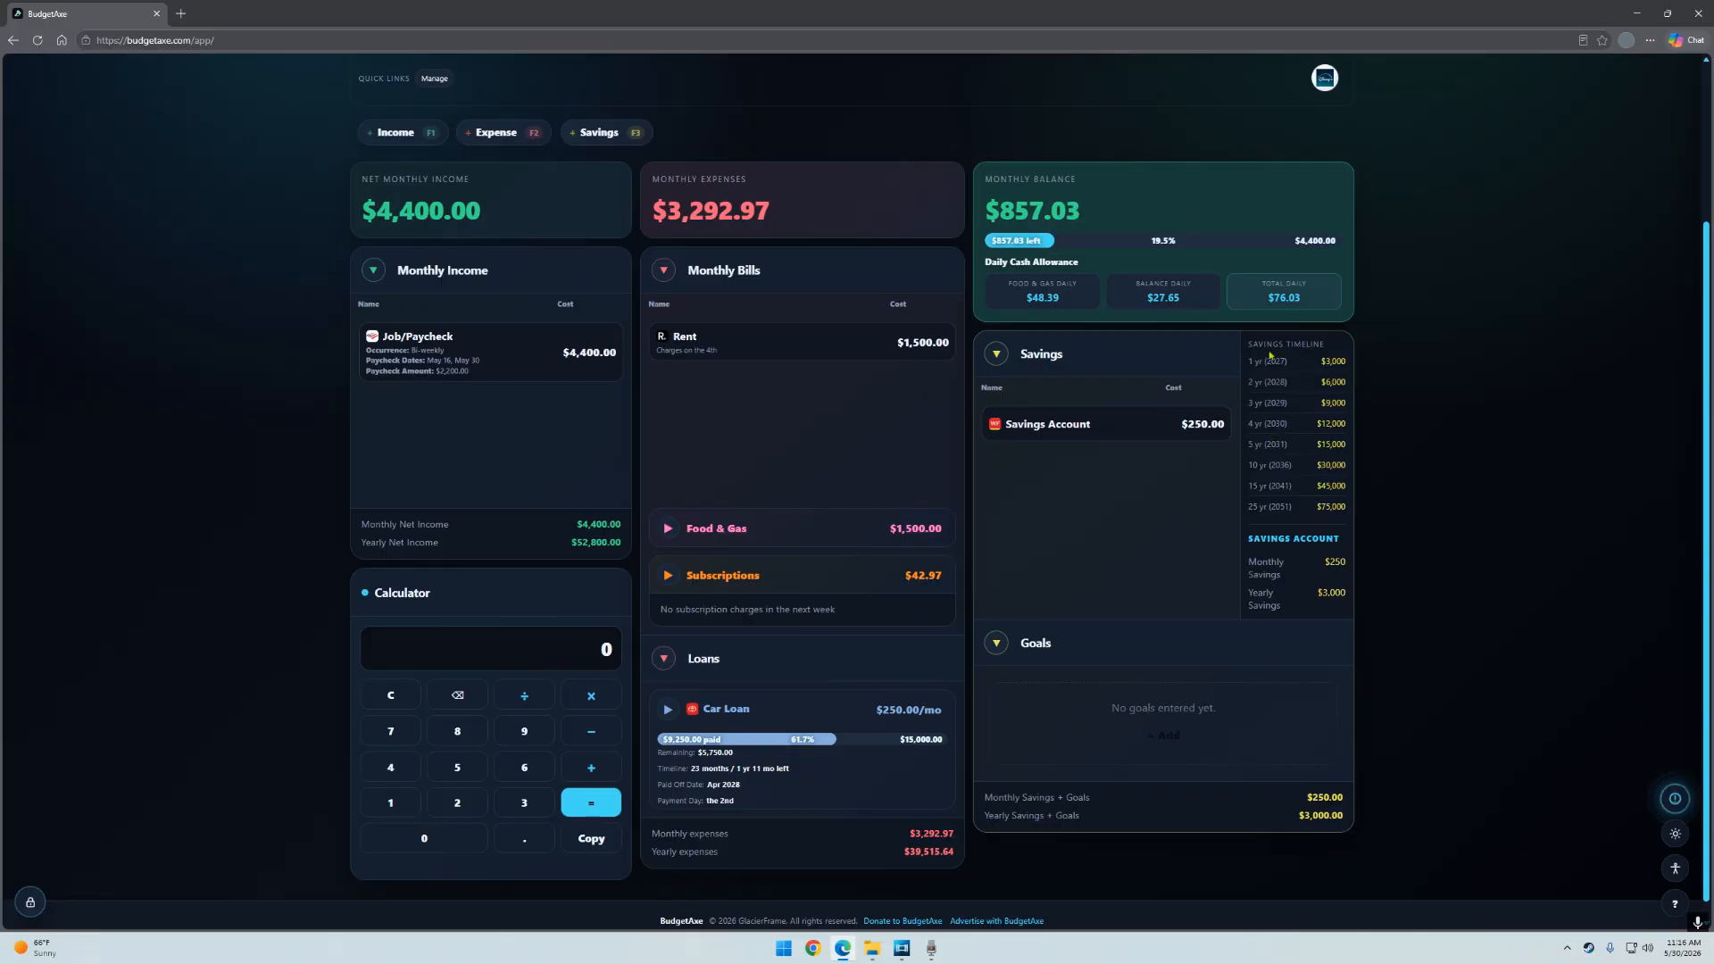
{"action": "mouse_move", "coordinate": [1179, 432]}
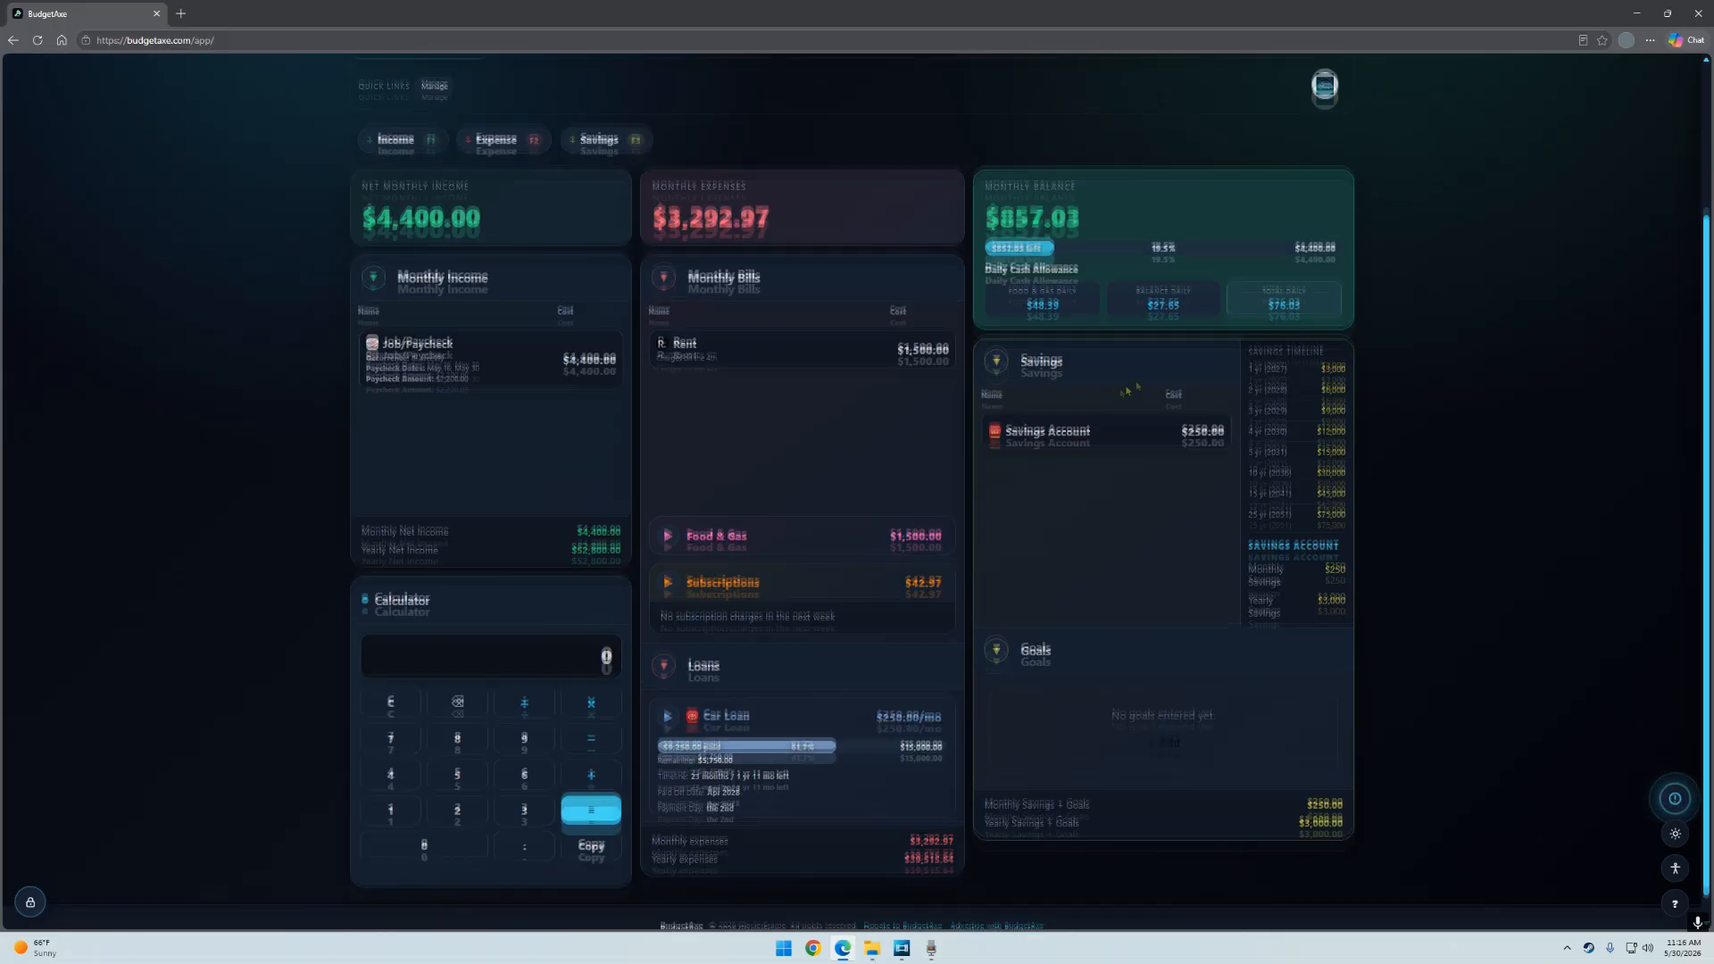
{"action": "scroll", "coordinate": [746, 337], "scroll_direction": "up", "scroll_amount": 2}
{"action": "scroll", "coordinate": [747, 337], "scroll_direction": "down", "scroll_amount": 1}
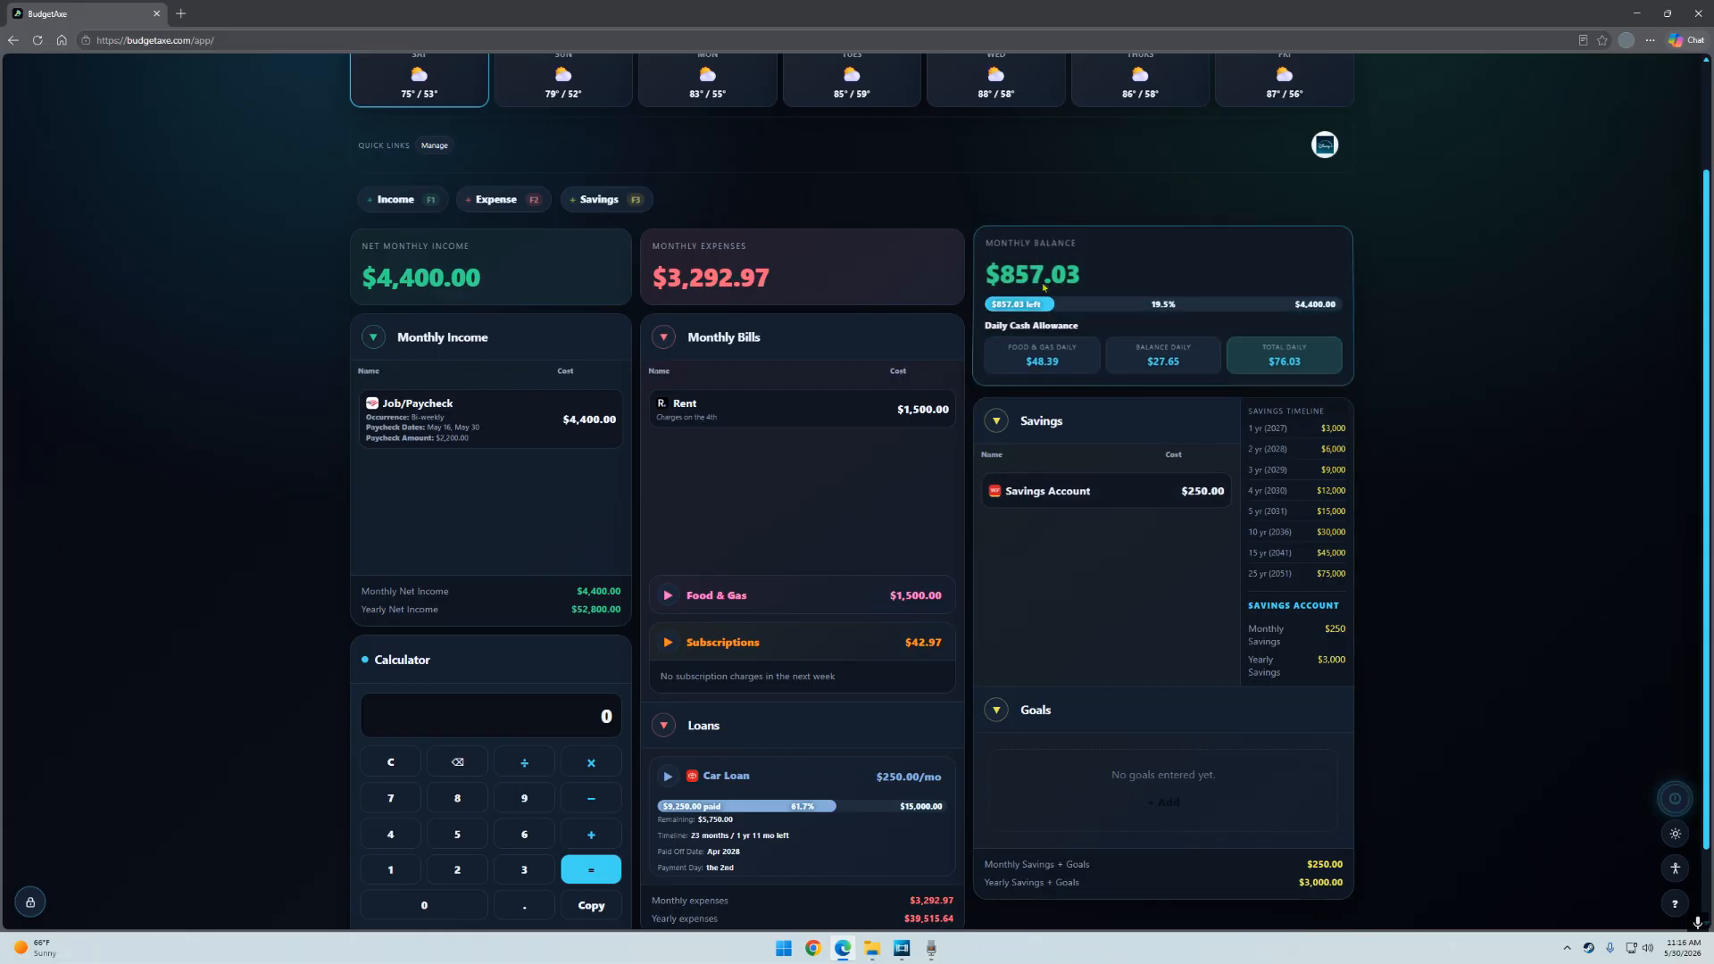
{"action": "left_click", "coordinate": [623, 202]}
{"action": "left_click", "coordinate": [696, 450]}
{"action": "left_click", "coordinate": [664, 494]}
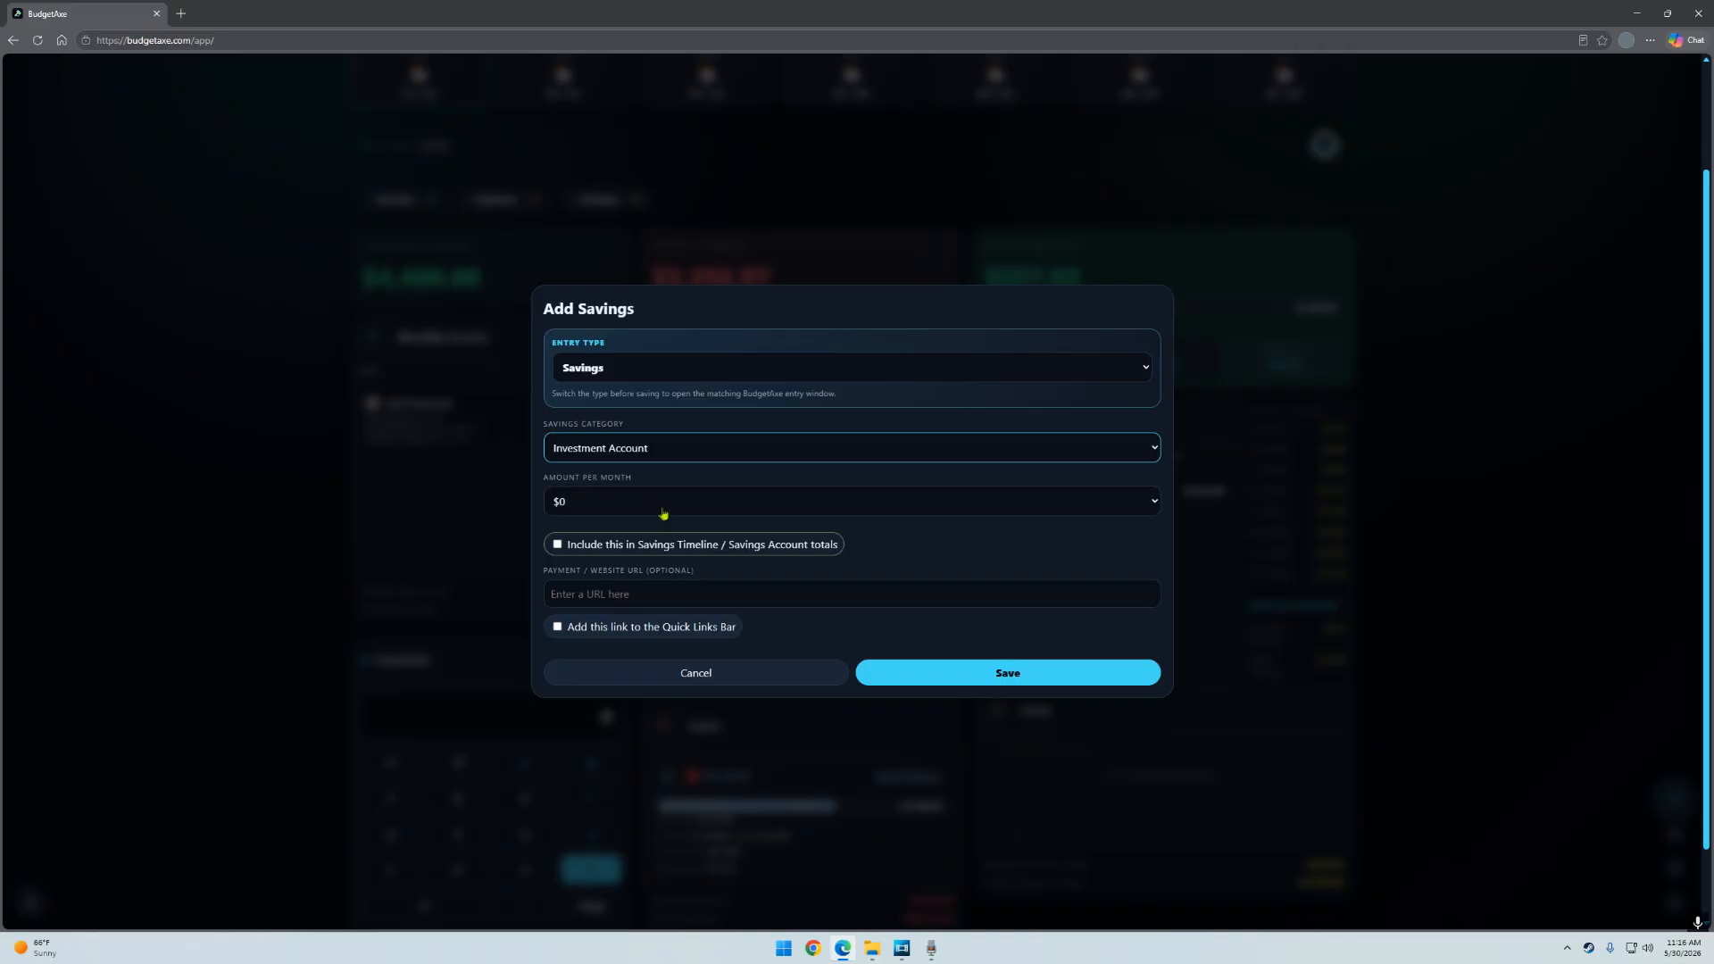
Set the Investment Account to $250 per month with website etrade.com, add its link to the Quick Links Bar, and save.
{"action": "left_click", "coordinate": [663, 514]}
{"action": "left_click", "coordinate": [635, 636]}
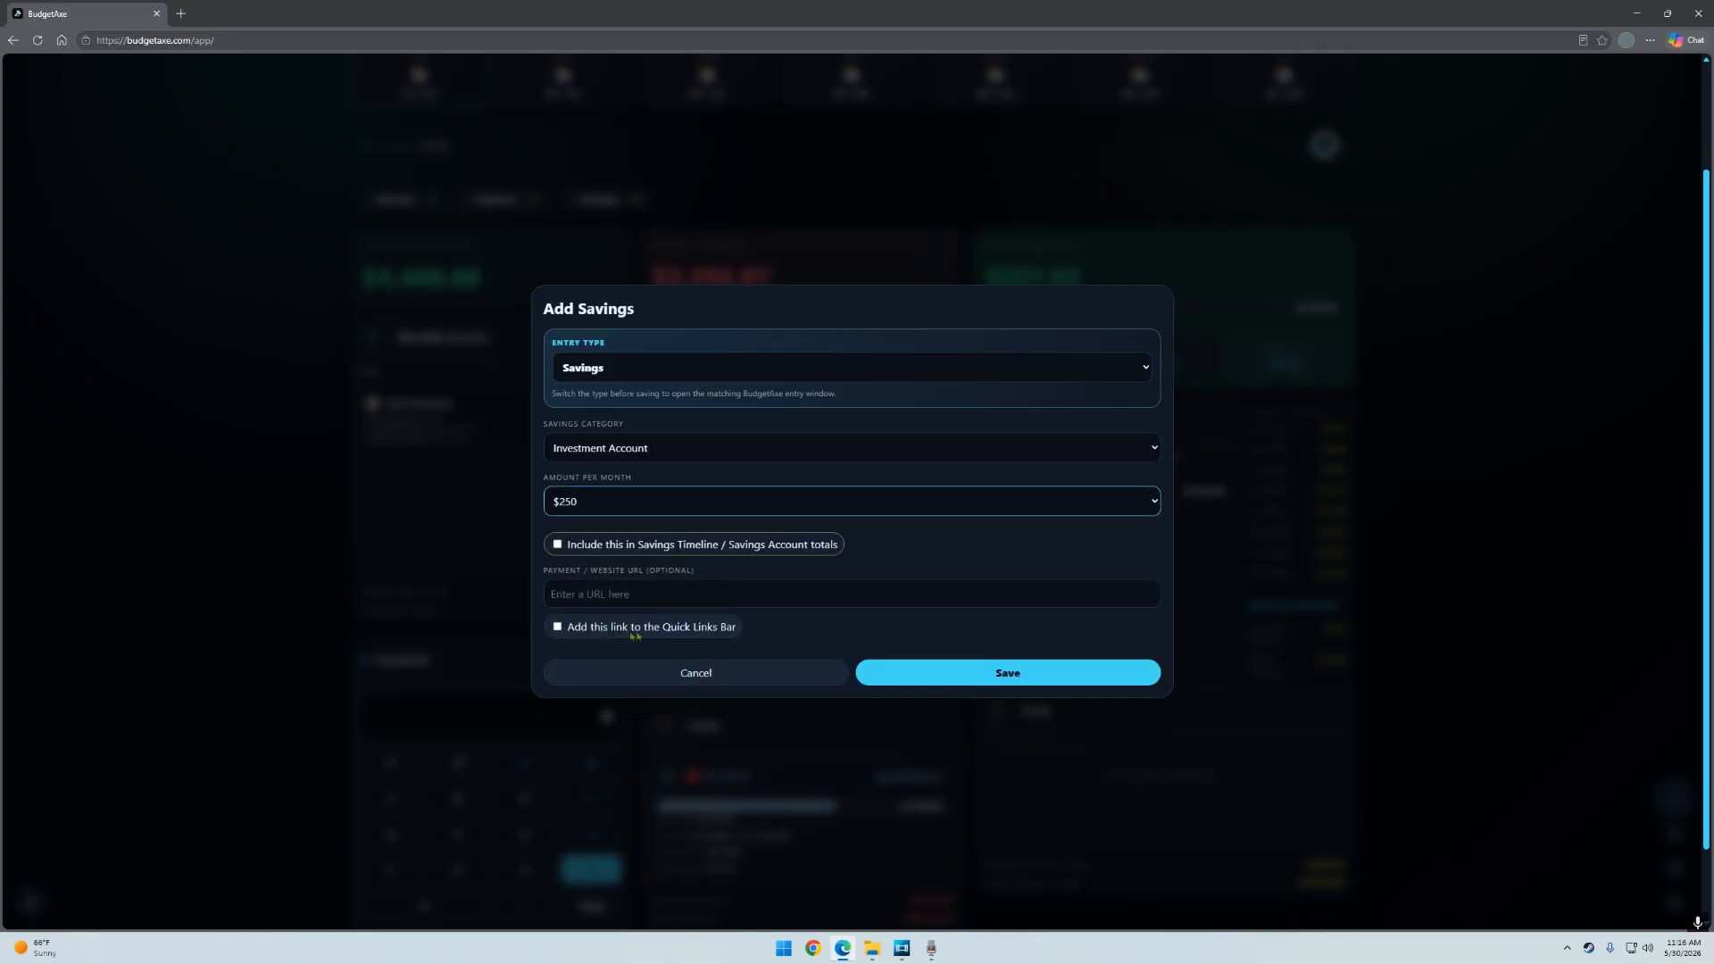
{"action": "left_click", "coordinate": [725, 597]}
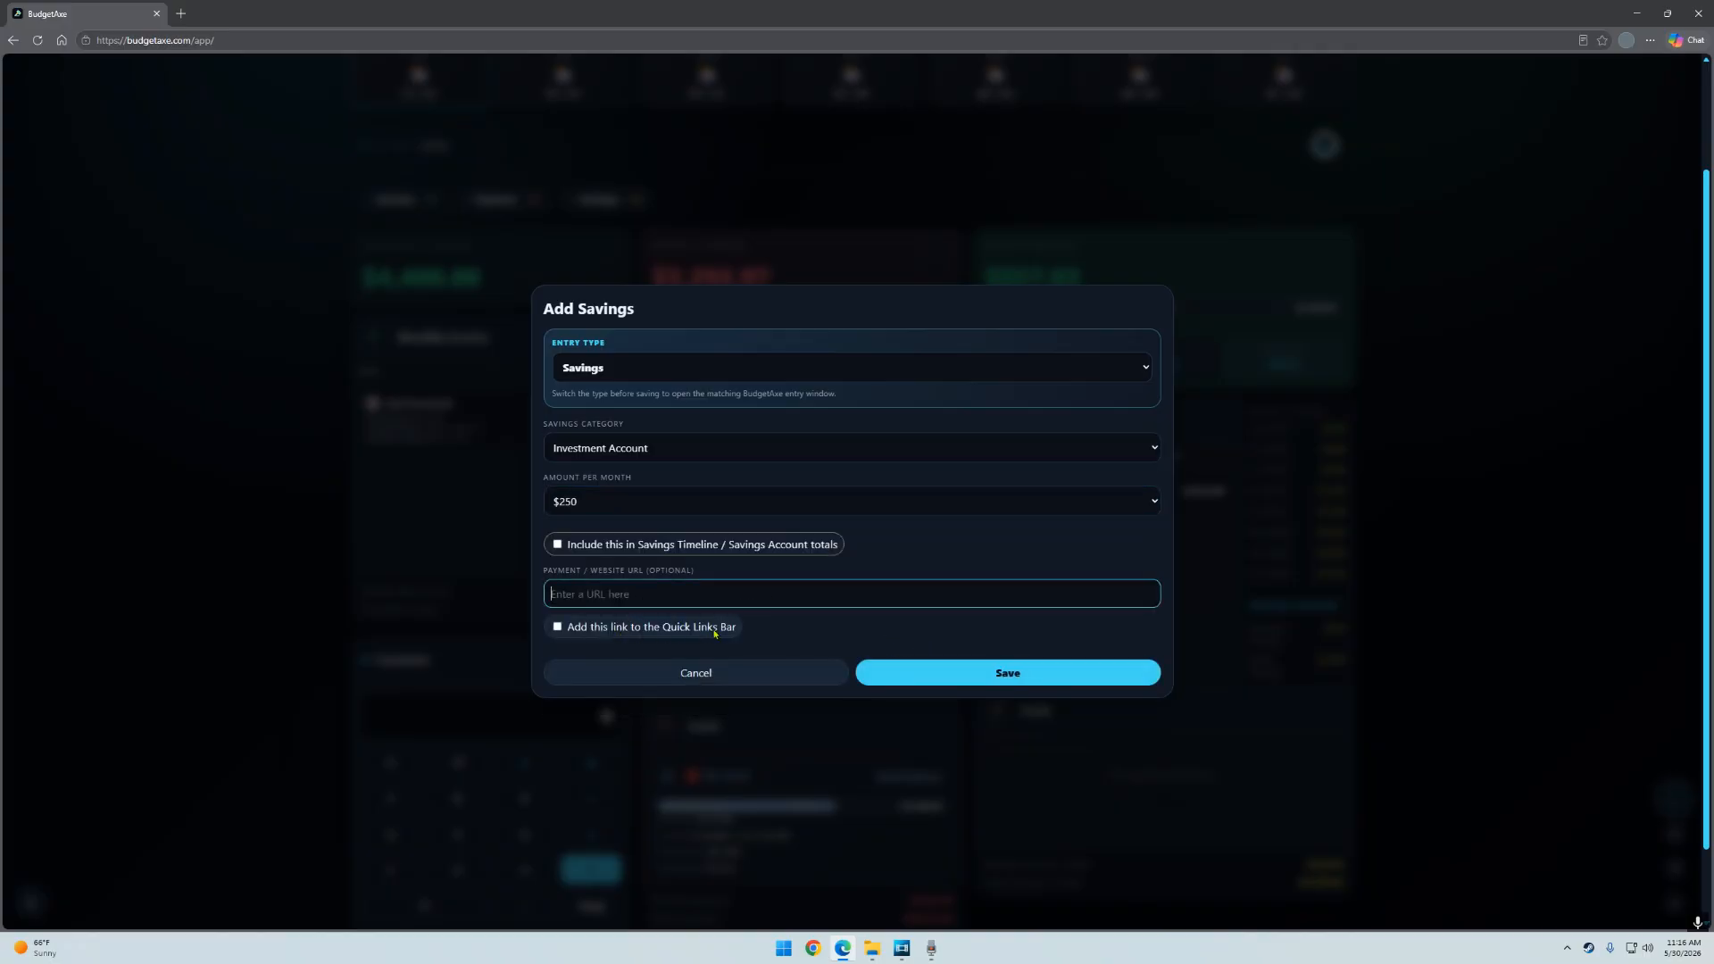
{"action": "type", "text": "etrade.com"}
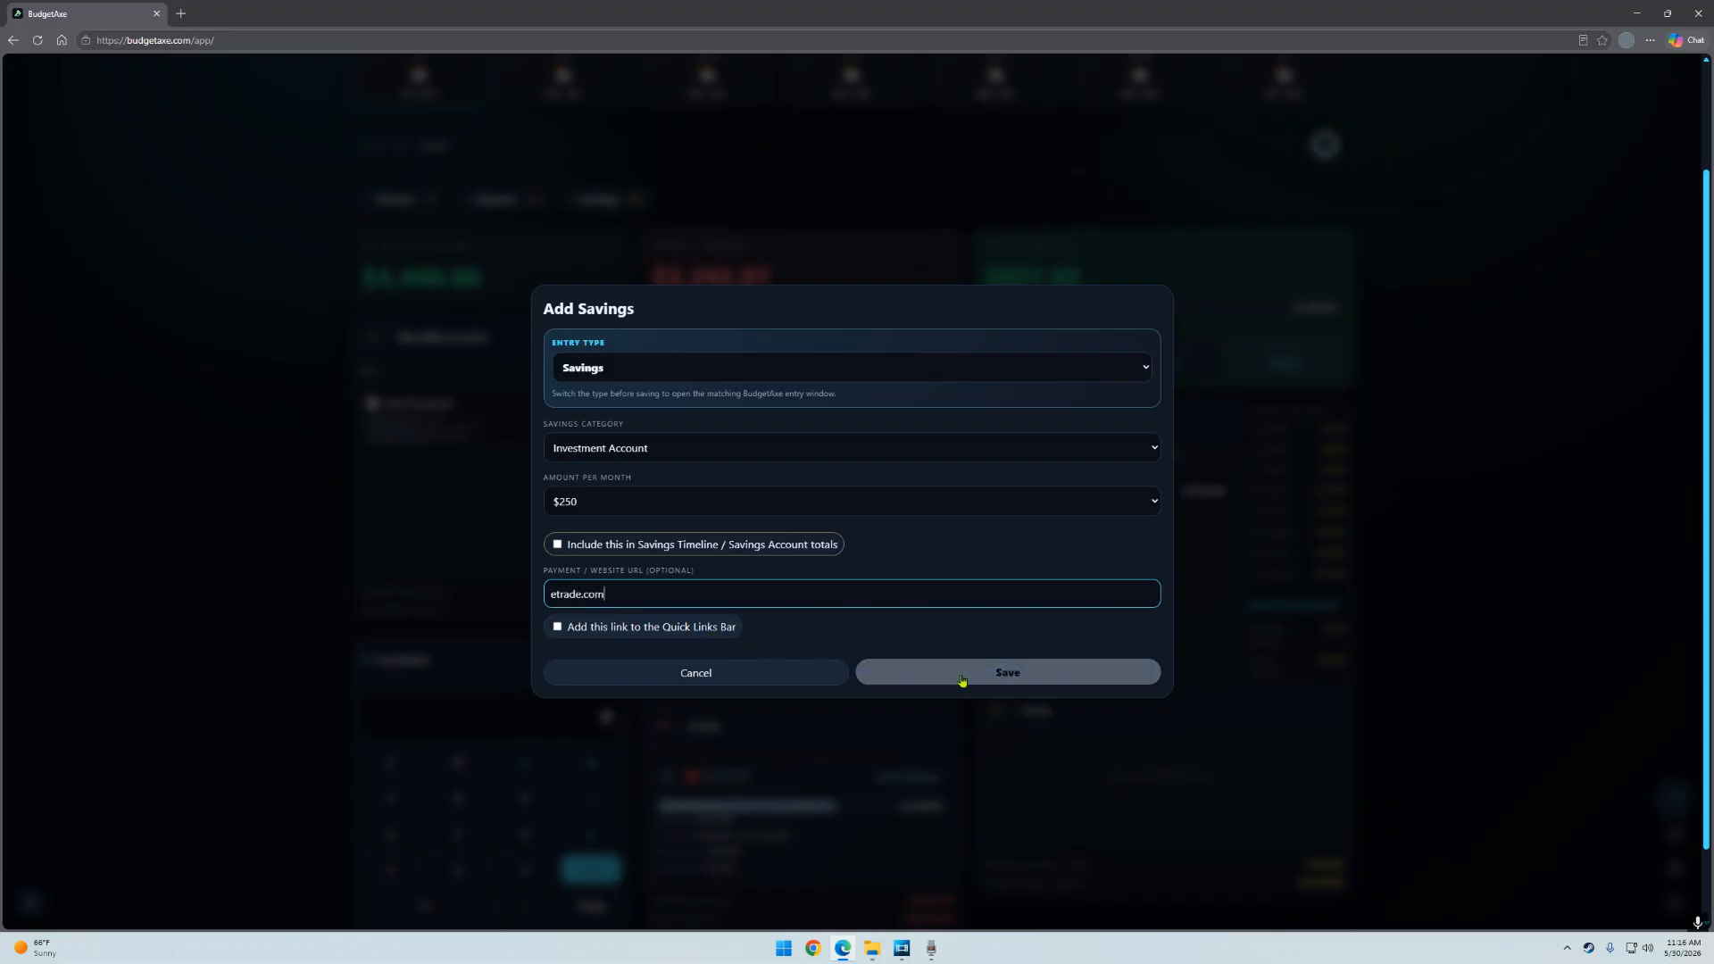
{"action": "left_click", "coordinate": [622, 630]}
{"action": "left_click", "coordinate": [998, 675]}
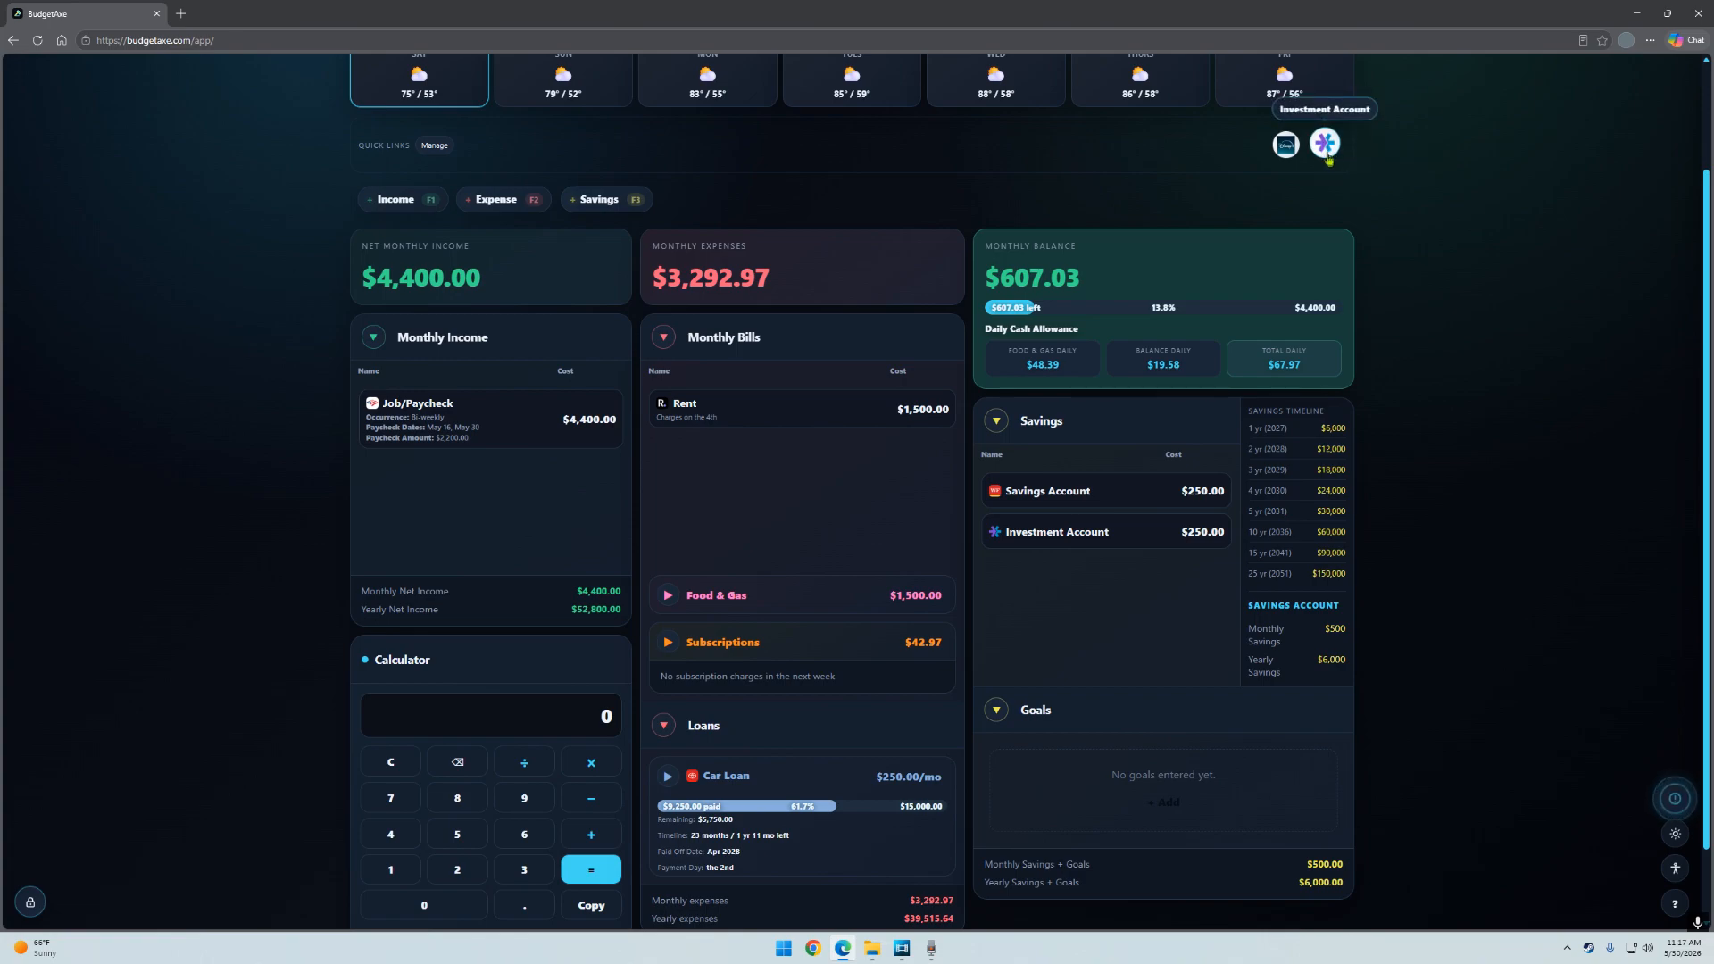
Reopen the Investment Account entry to review its settings, save it as is, and look over the Goals section.
{"action": "left_click", "coordinate": [1190, 533]}
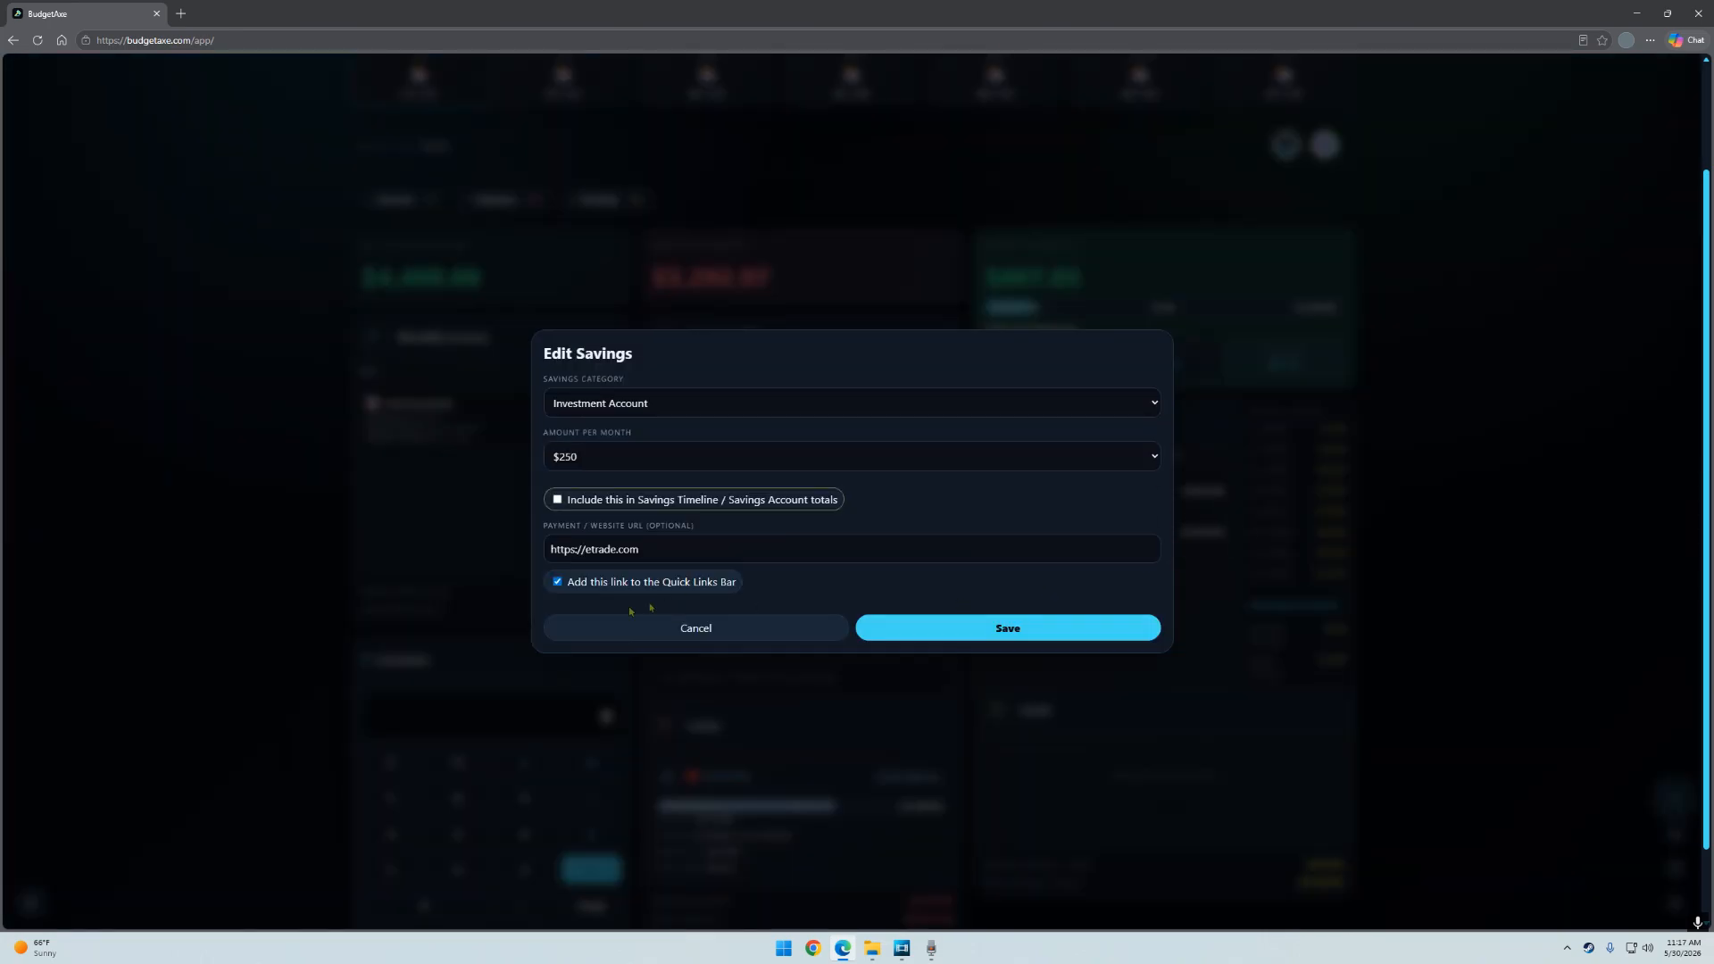
{"action": "left_click", "coordinate": [956, 625]}
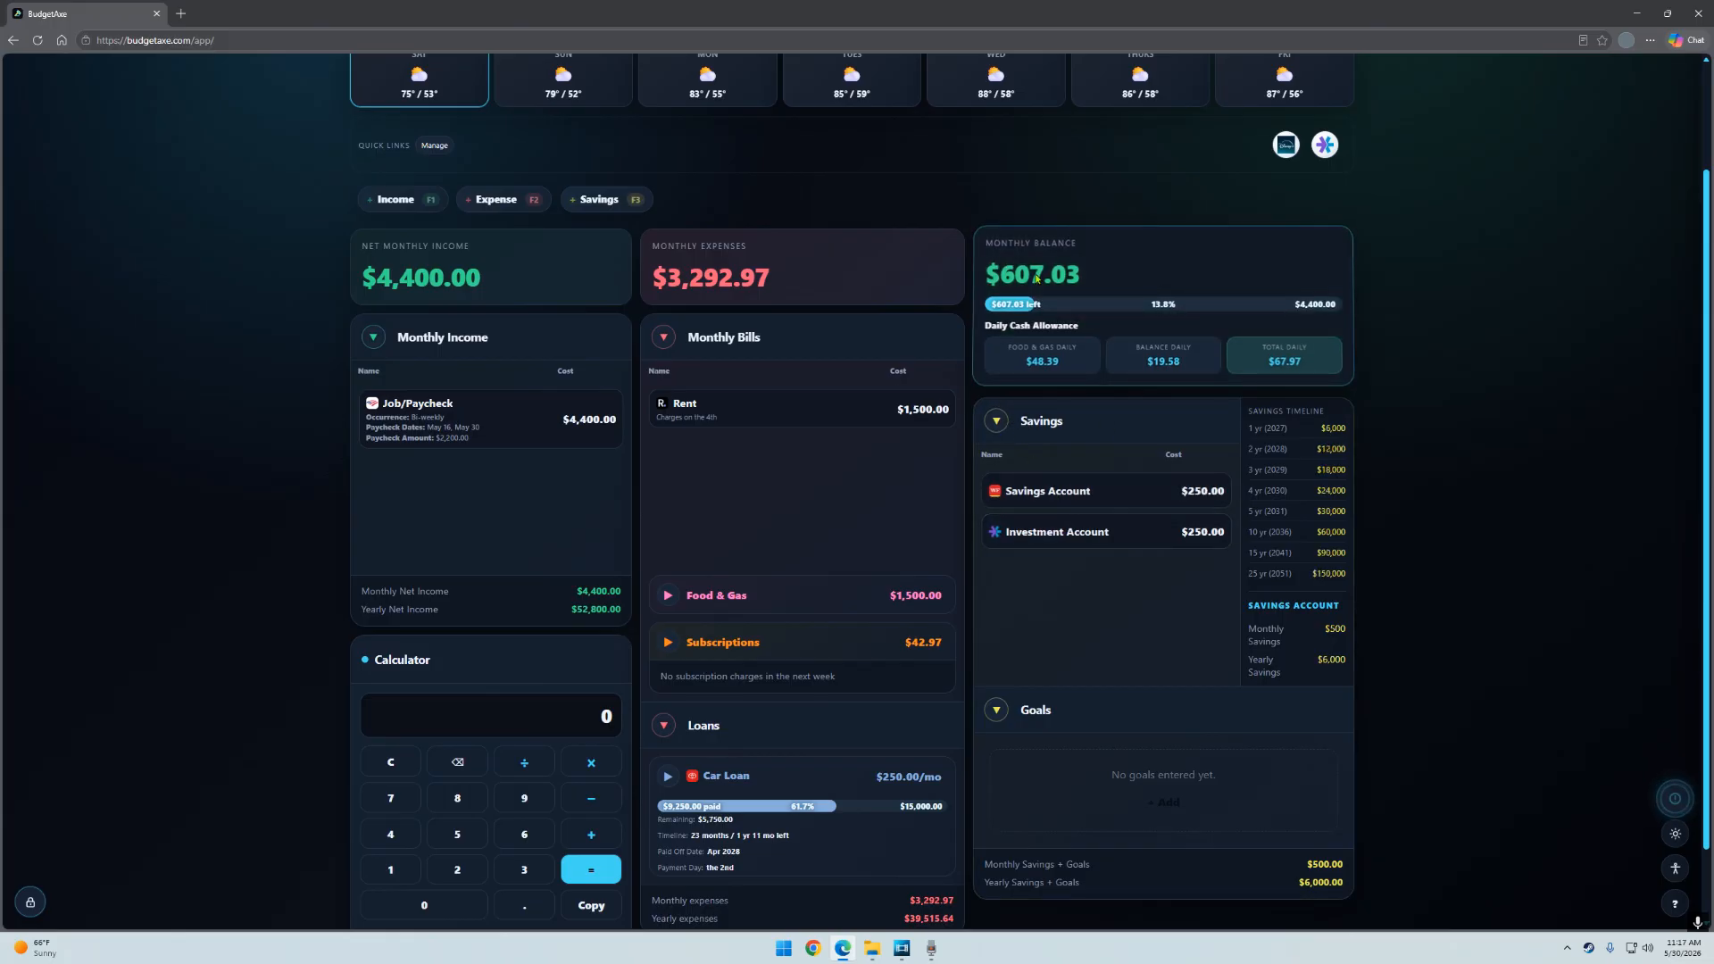
{"action": "scroll", "coordinate": [1074, 584], "scroll_direction": "down", "scroll_amount": 1}
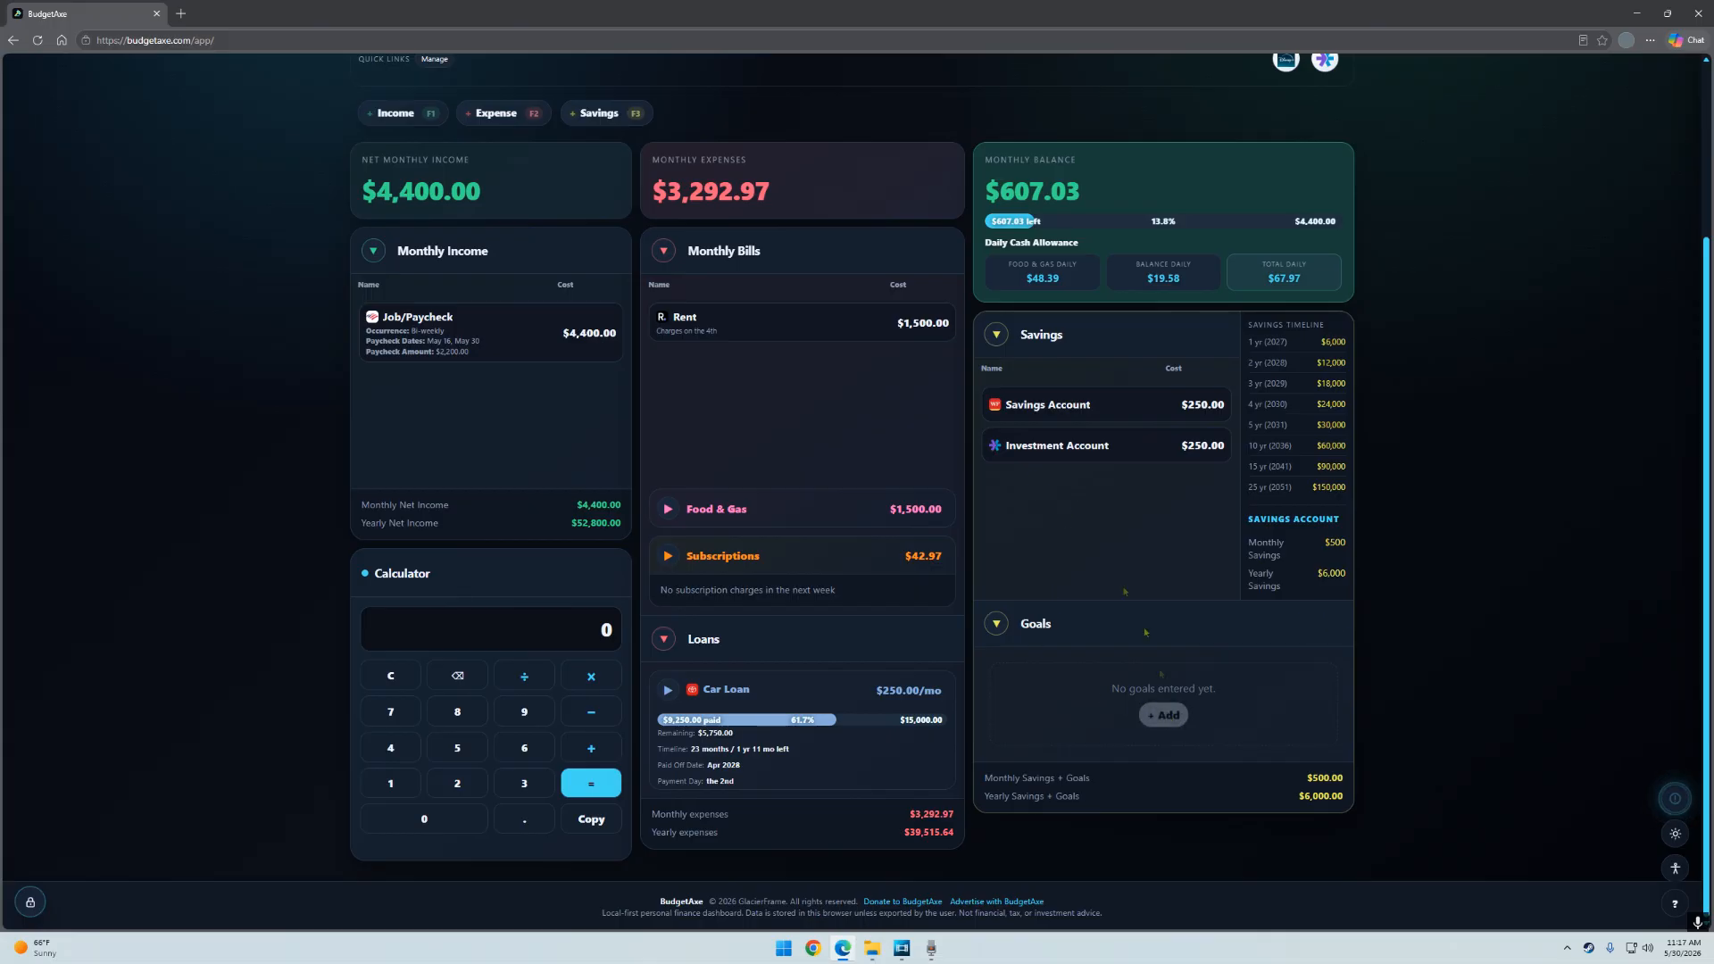
{"action": "scroll", "coordinate": [1145, 632], "scroll_direction": "up", "scroll_amount": 2}
{"action": "scroll", "coordinate": [1198, 692], "scroll_direction": "down", "scroll_amount": 1}
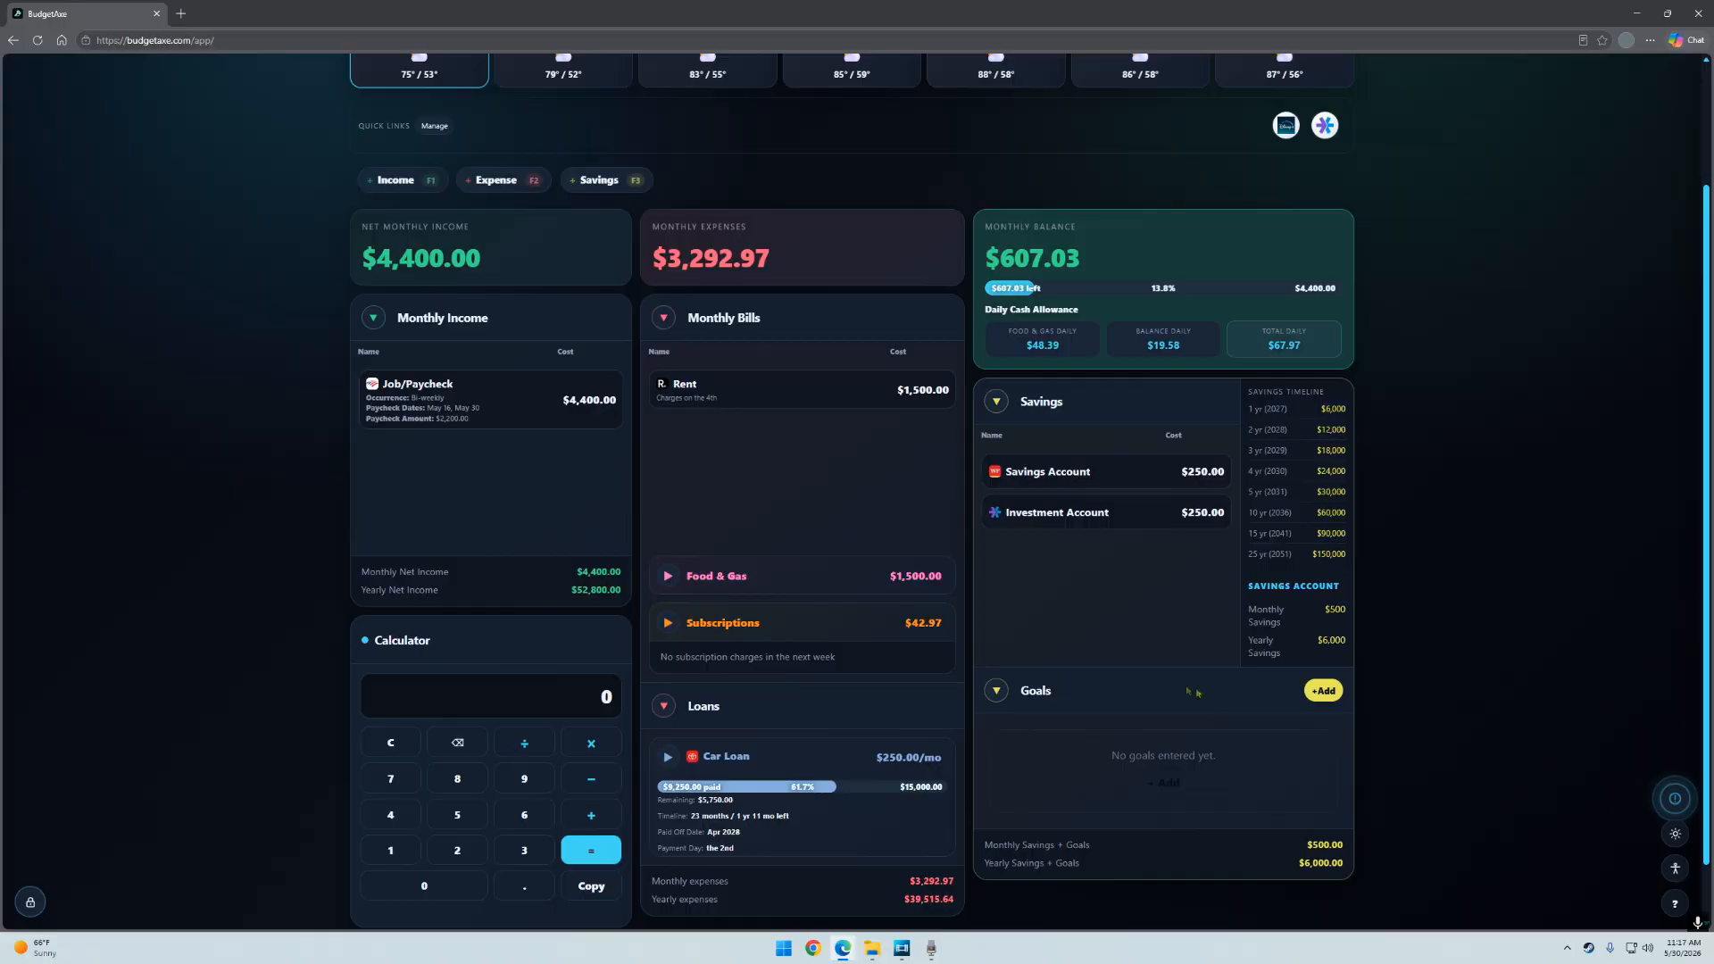
Start a new entry of type Goals and choose the Vacation Fund goal option.
{"action": "left_click", "coordinate": [599, 178]}
{"action": "left_click", "coordinate": [727, 359]}
{"action": "left_click", "coordinate": [745, 404]}
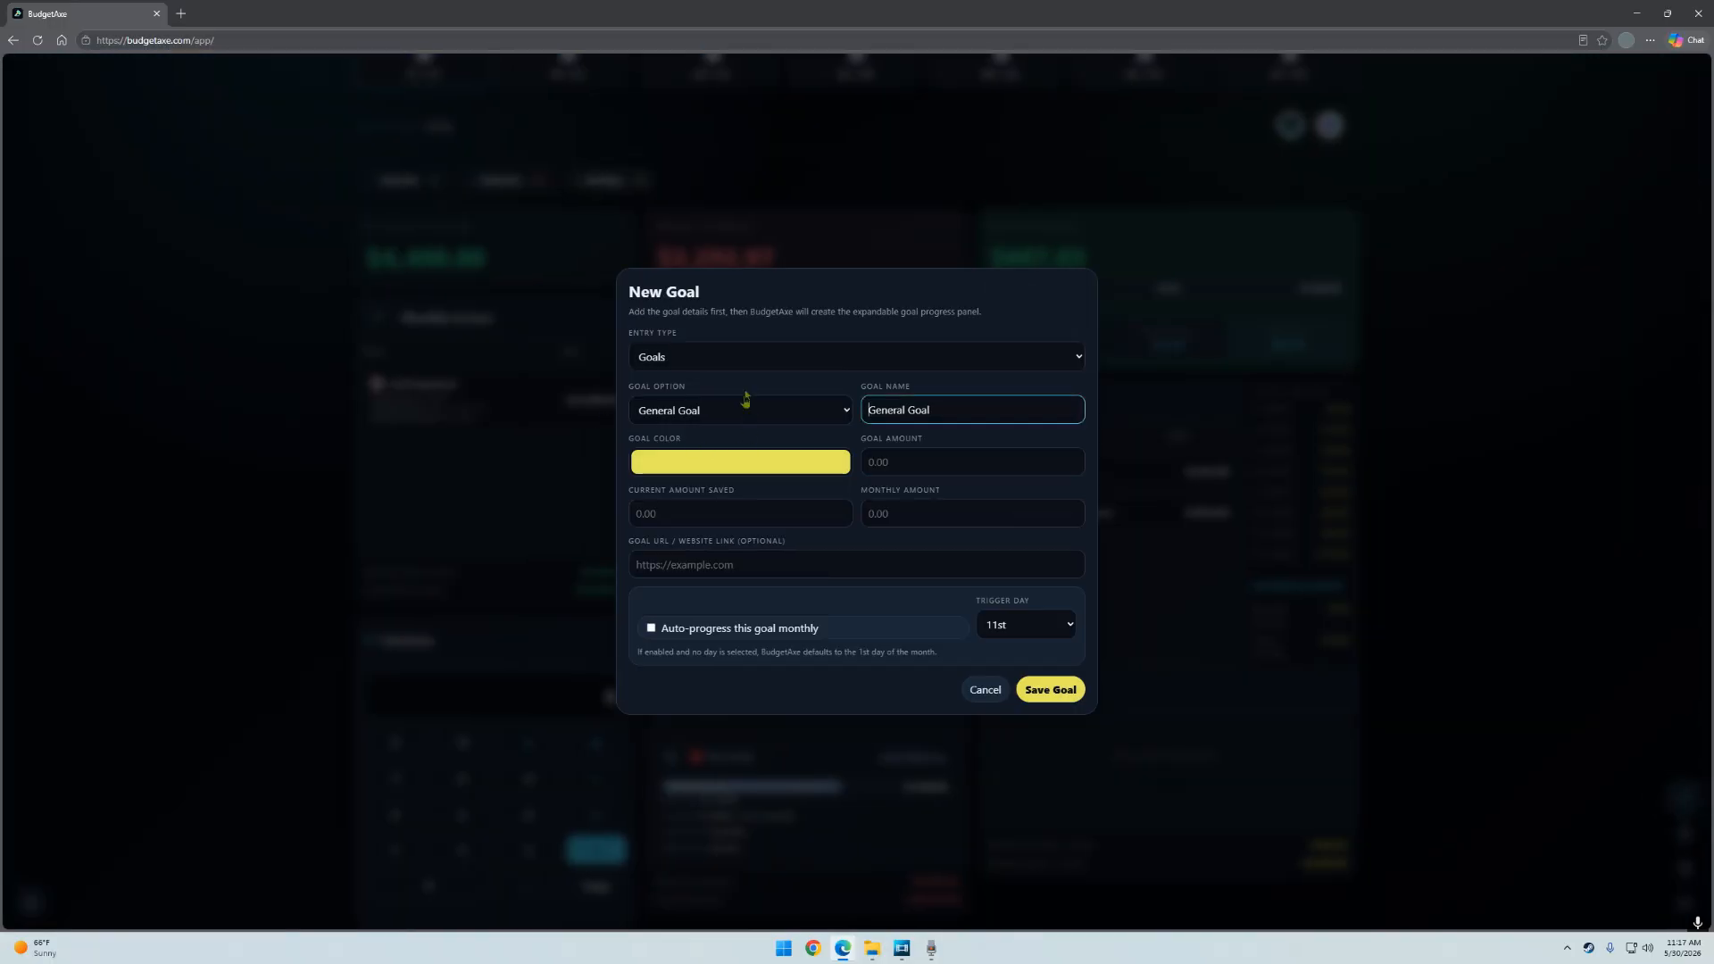
{"action": "left_click", "coordinate": [758, 410]}
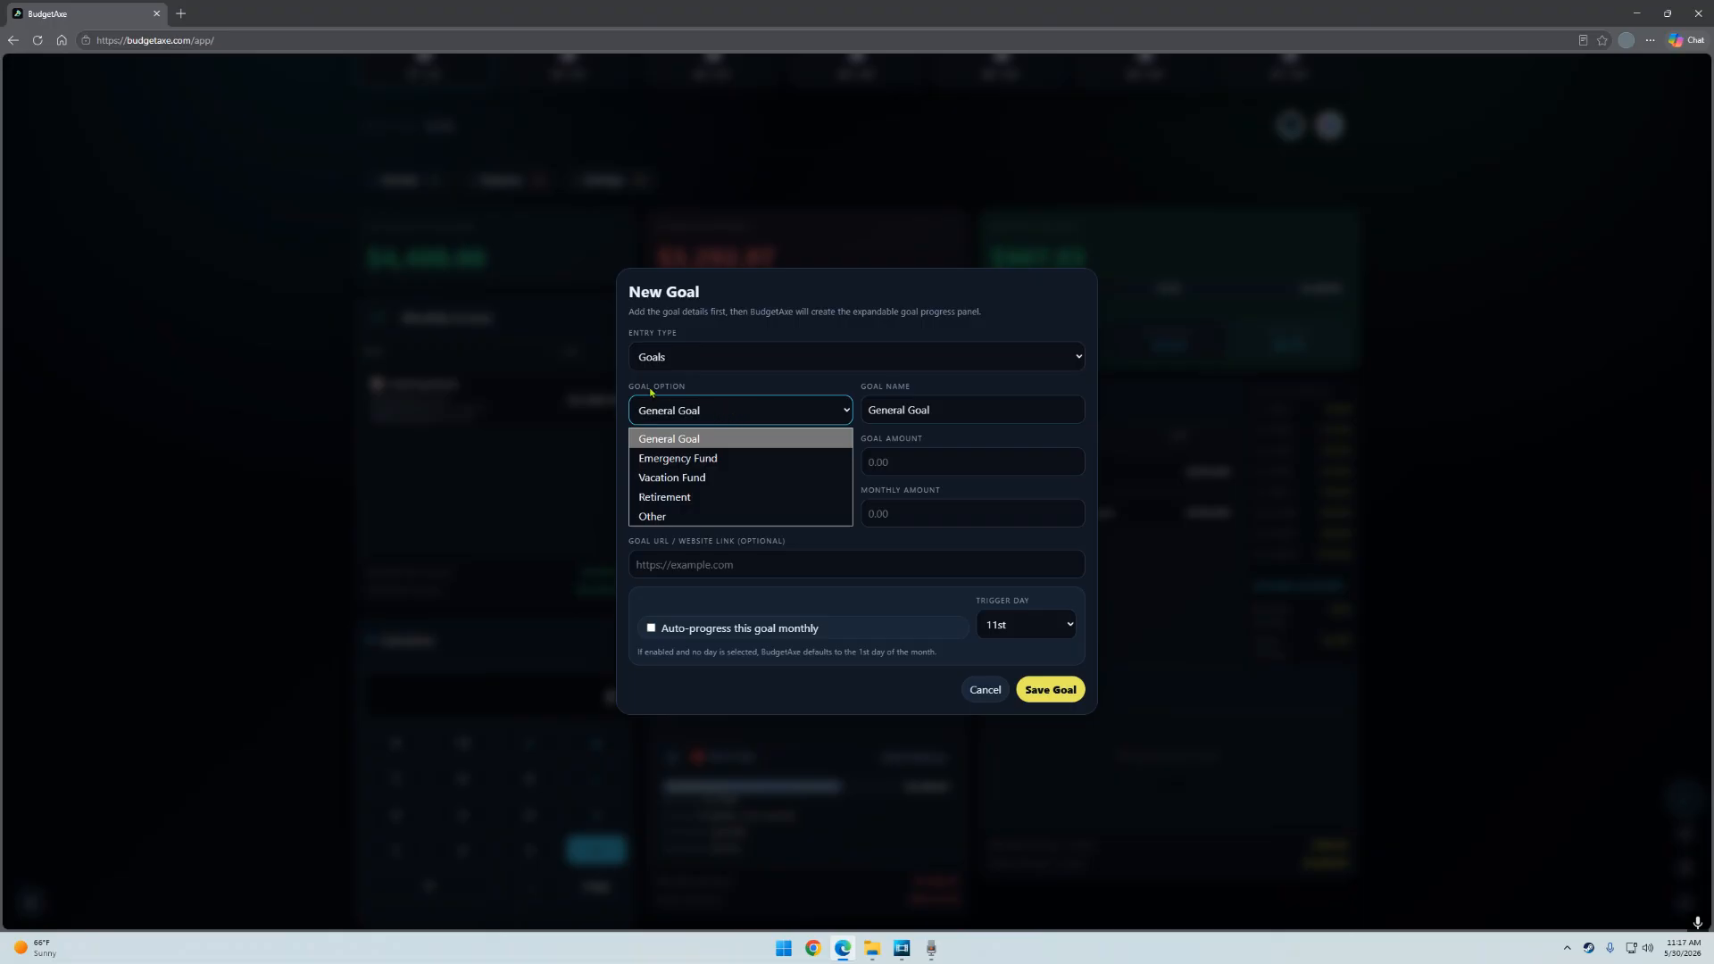
{"action": "left_click", "coordinate": [698, 482]}
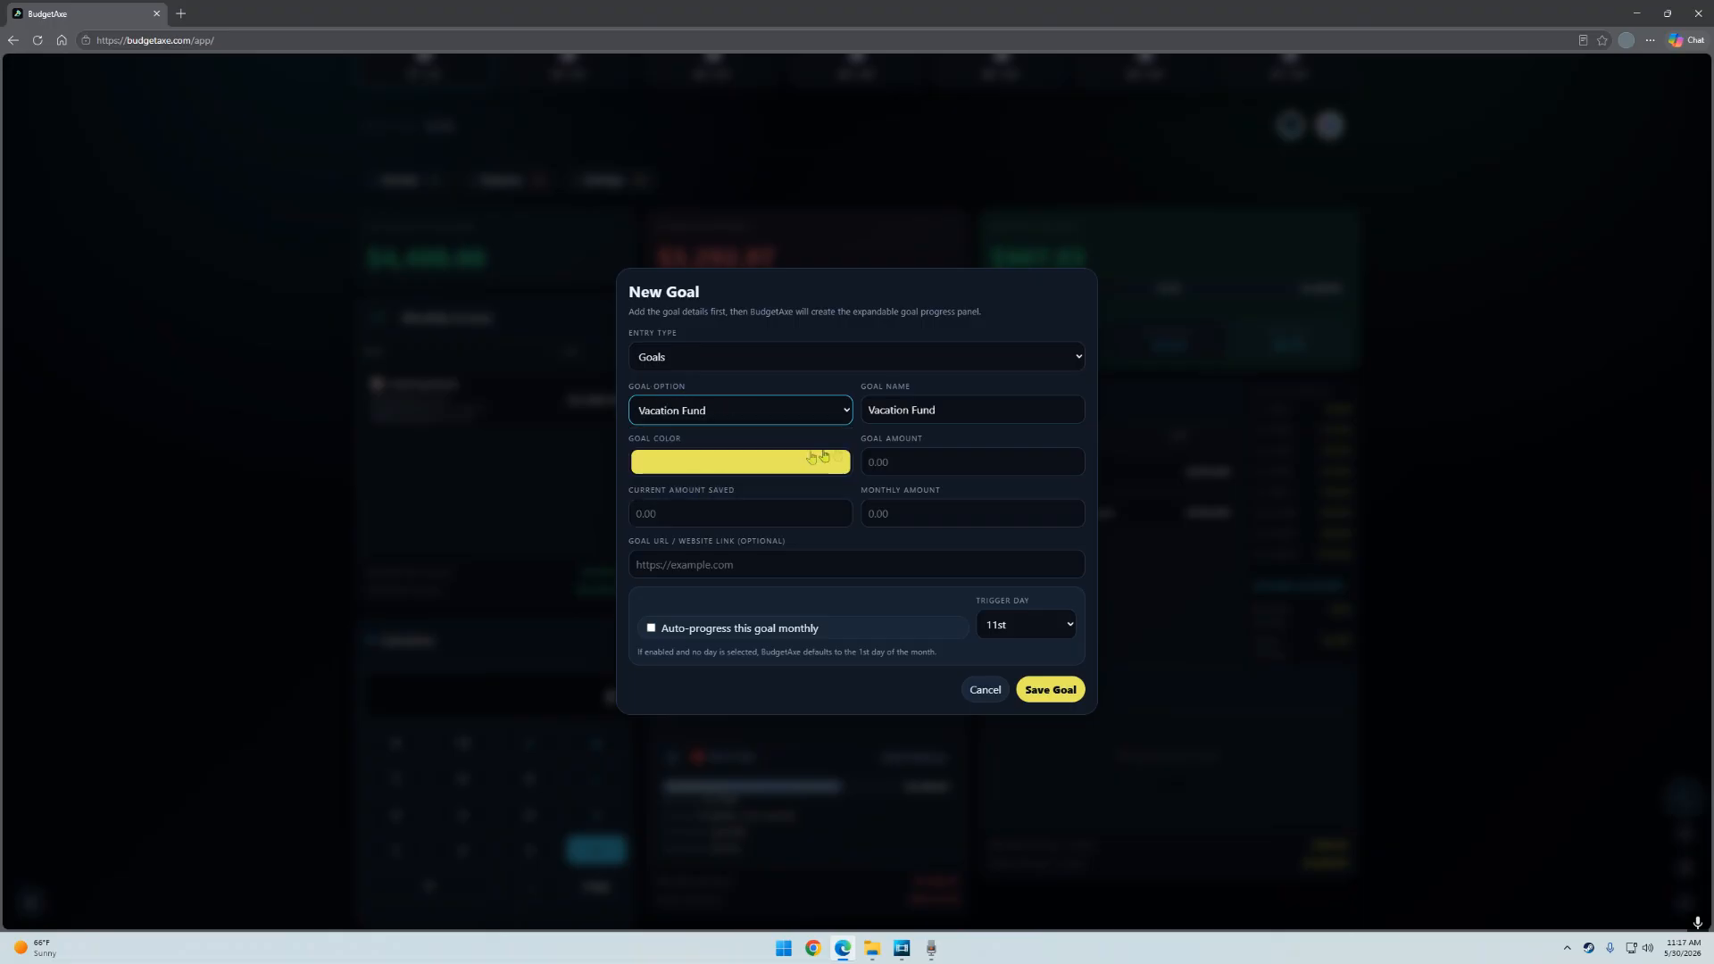
Change the Vacation Fund goal's color to light teal.
{"action": "left_click", "coordinate": [797, 471]}
{"action": "left_click_drag", "start_coordinate": [737, 591], "coordinate": [733, 594]}
{"action": "left_click_drag", "start_coordinate": [717, 489], "coordinate": [702, 502]}
{"action": "left_click", "coordinate": [917, 438]}
Set the Vacation Fund's goal amount to 2500 and its monthly amount to 250, leaving the current amount saved blank.
{"action": "left_click", "coordinate": [973, 463]}
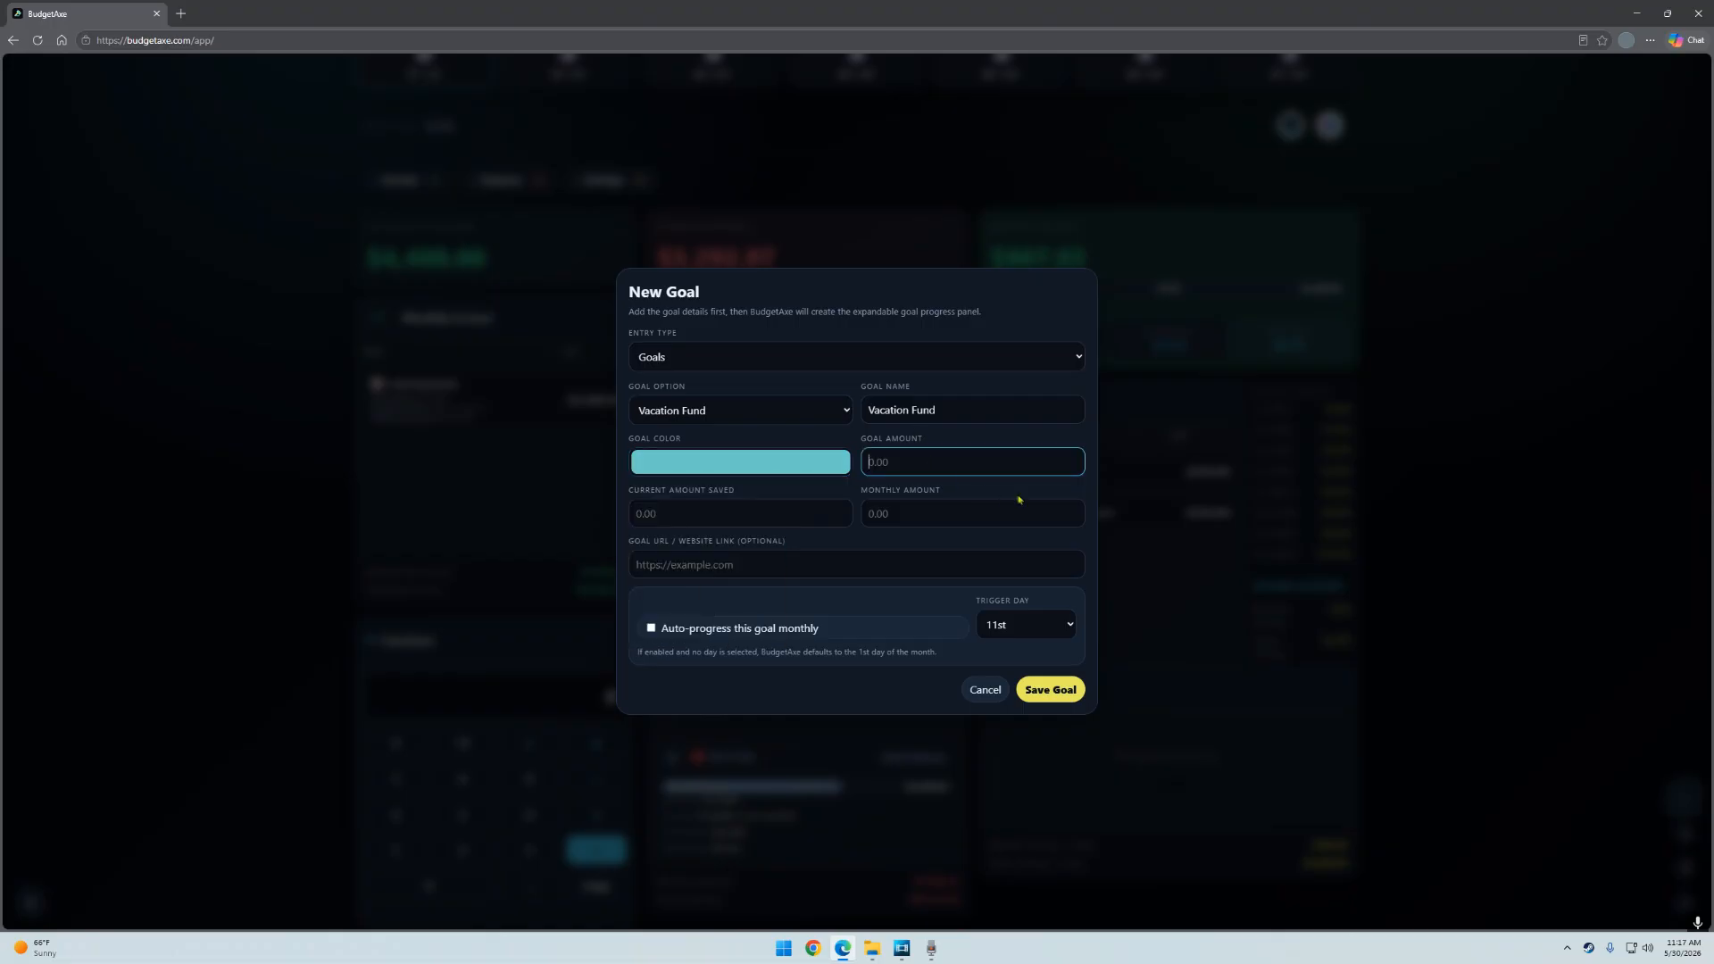
{"action": "type", "text": "2500"}
{"action": "key", "text": "Tab"}
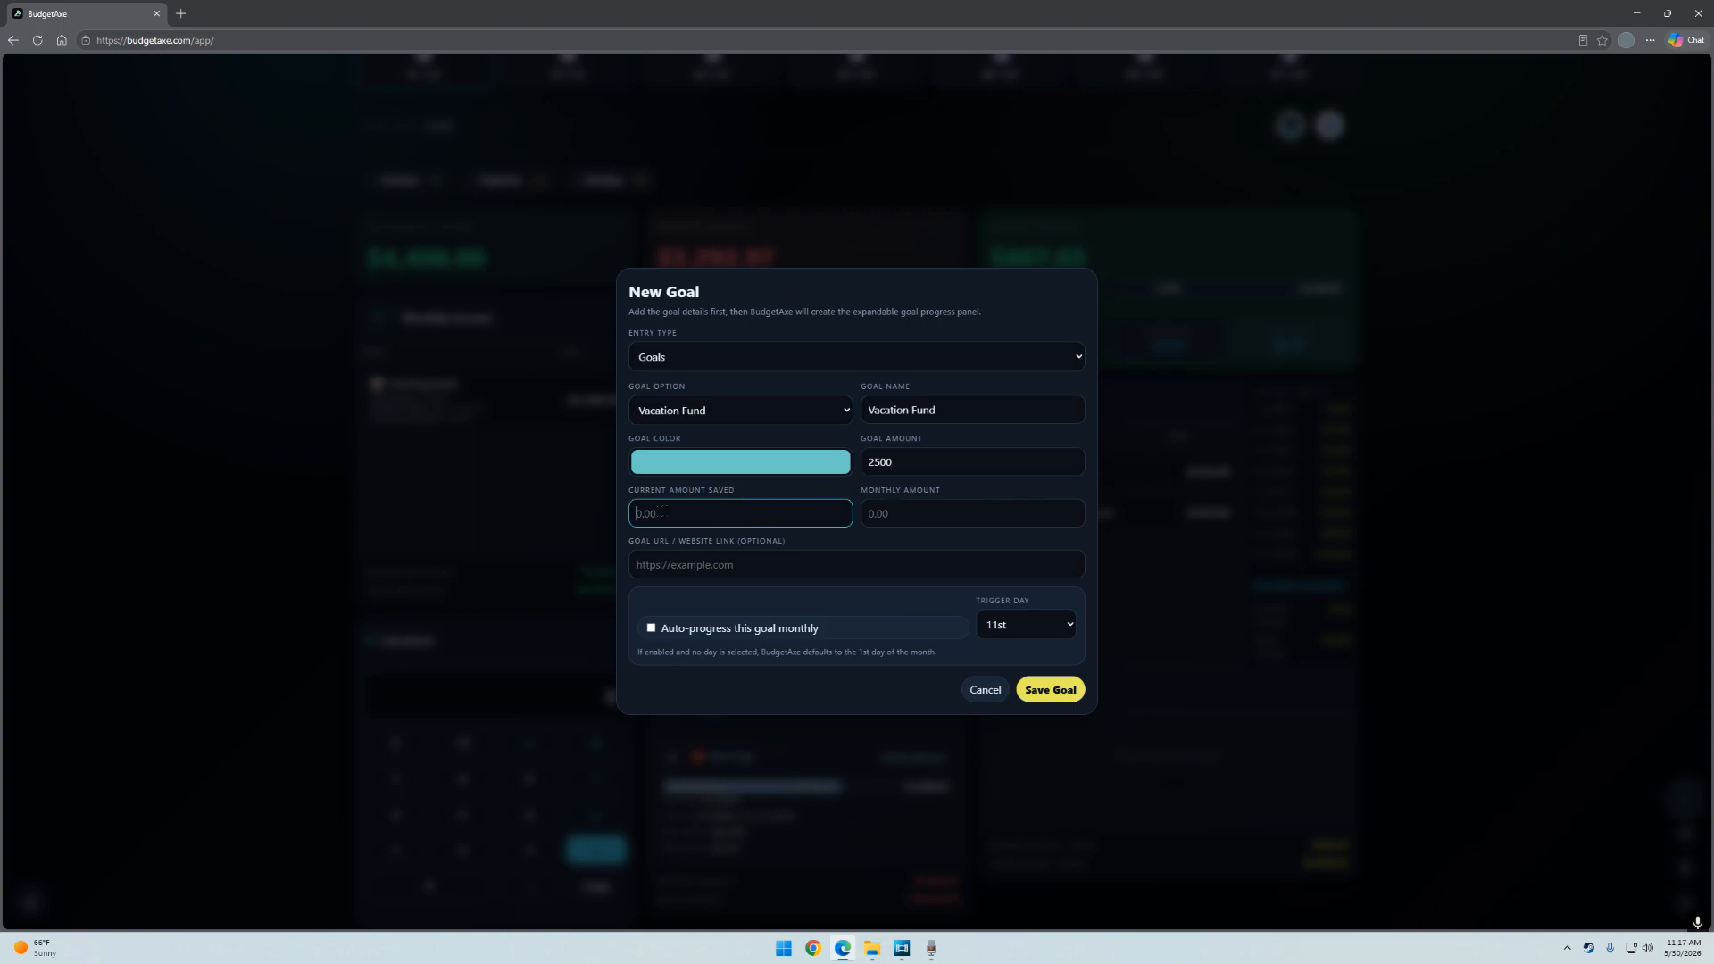
{"action": "left_click", "coordinate": [909, 519]}
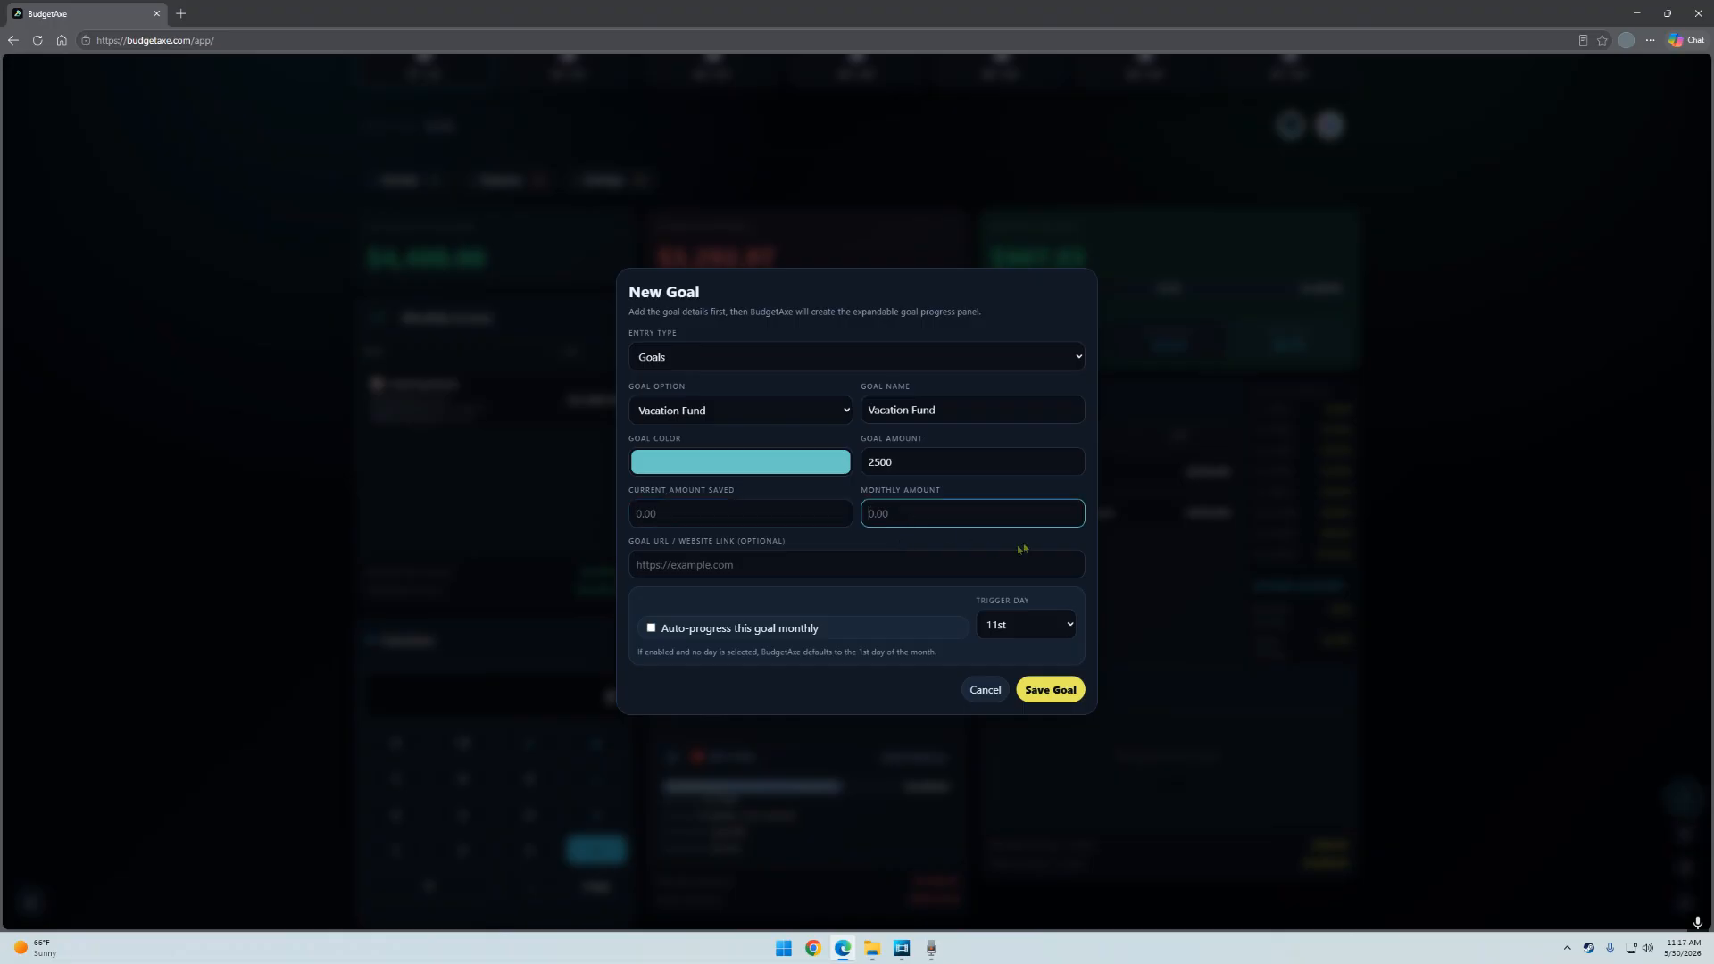
{"action": "type", "text": "250"}
Enable monthly auto-progress on the Vacation Fund goal with the 1st as trigger day, leave its link blank, and save the goal.
{"action": "left_click", "coordinate": [771, 563]}
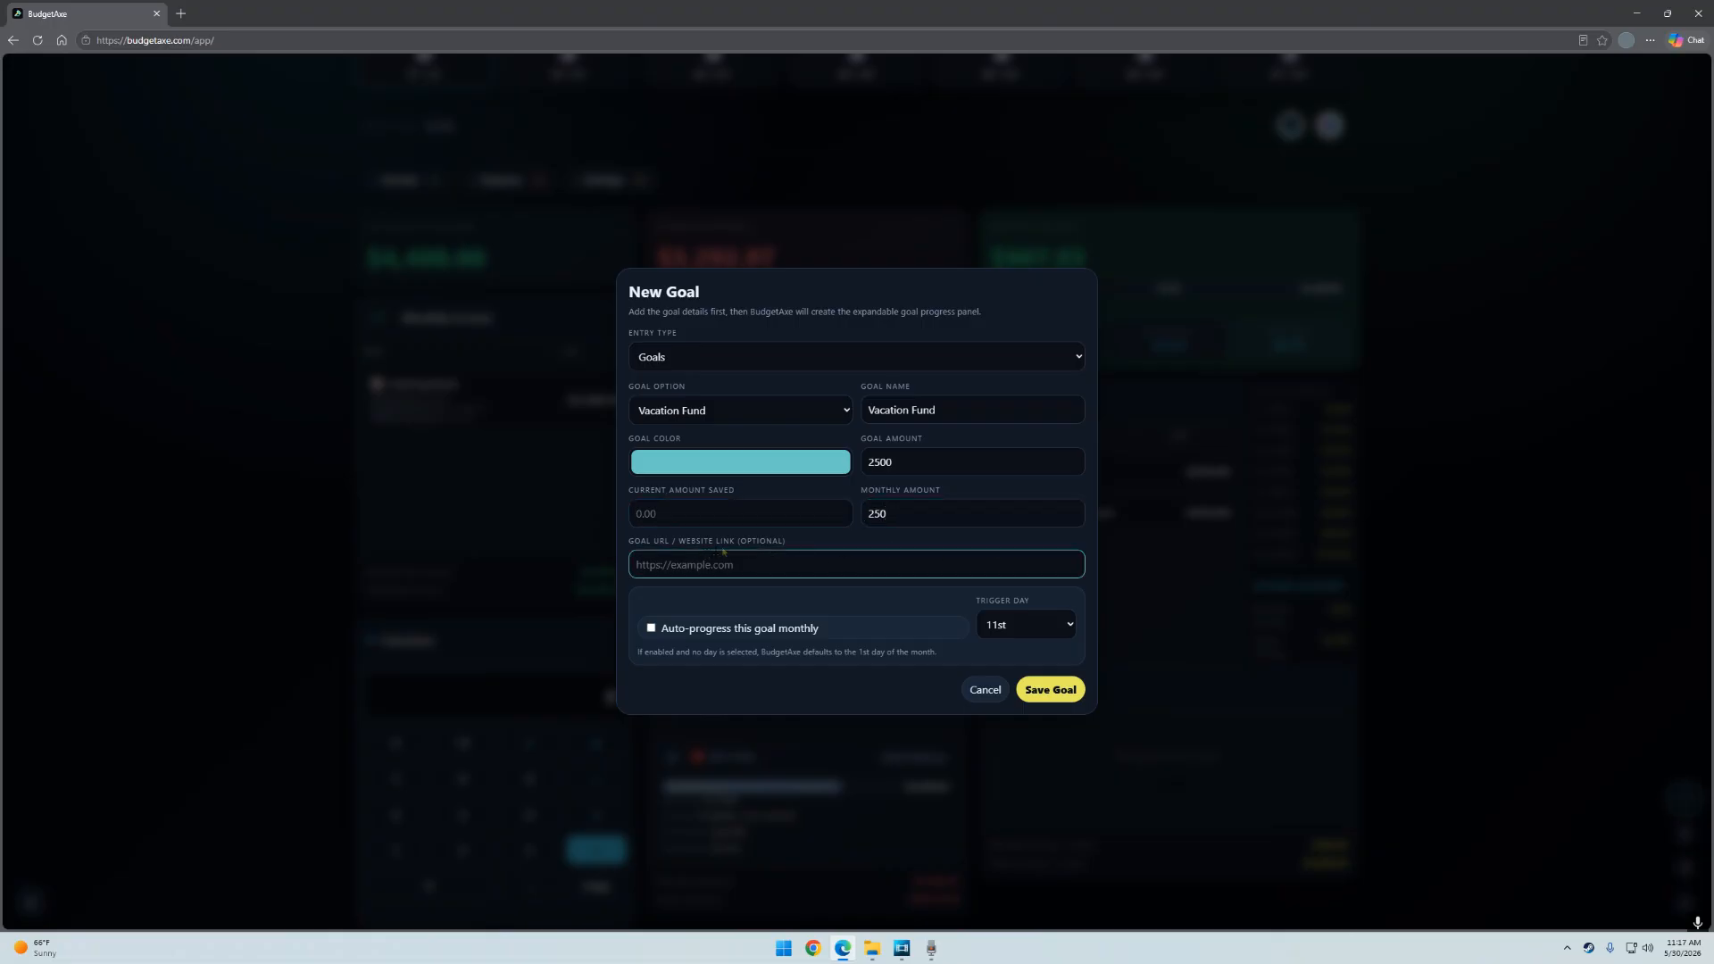
{"action": "left_click", "coordinate": [1000, 627]}
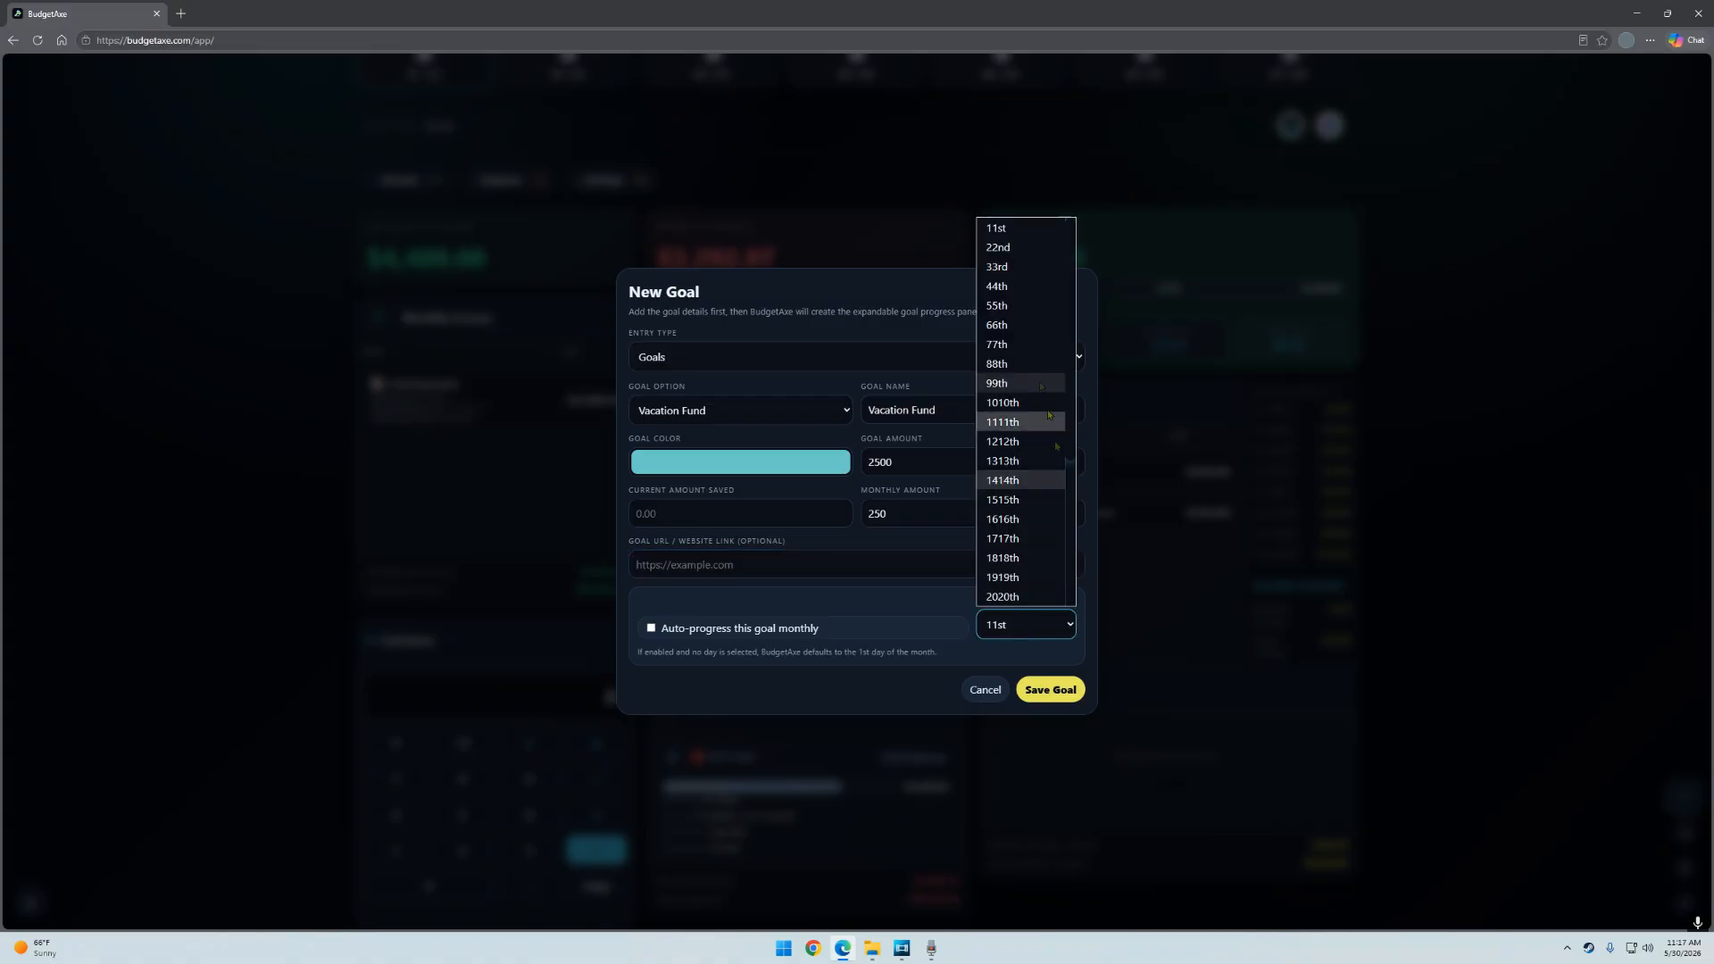
{"action": "left_click", "coordinate": [998, 229]}
{"action": "left_click", "coordinate": [651, 628]}
{"action": "left_click", "coordinate": [1051, 703]}
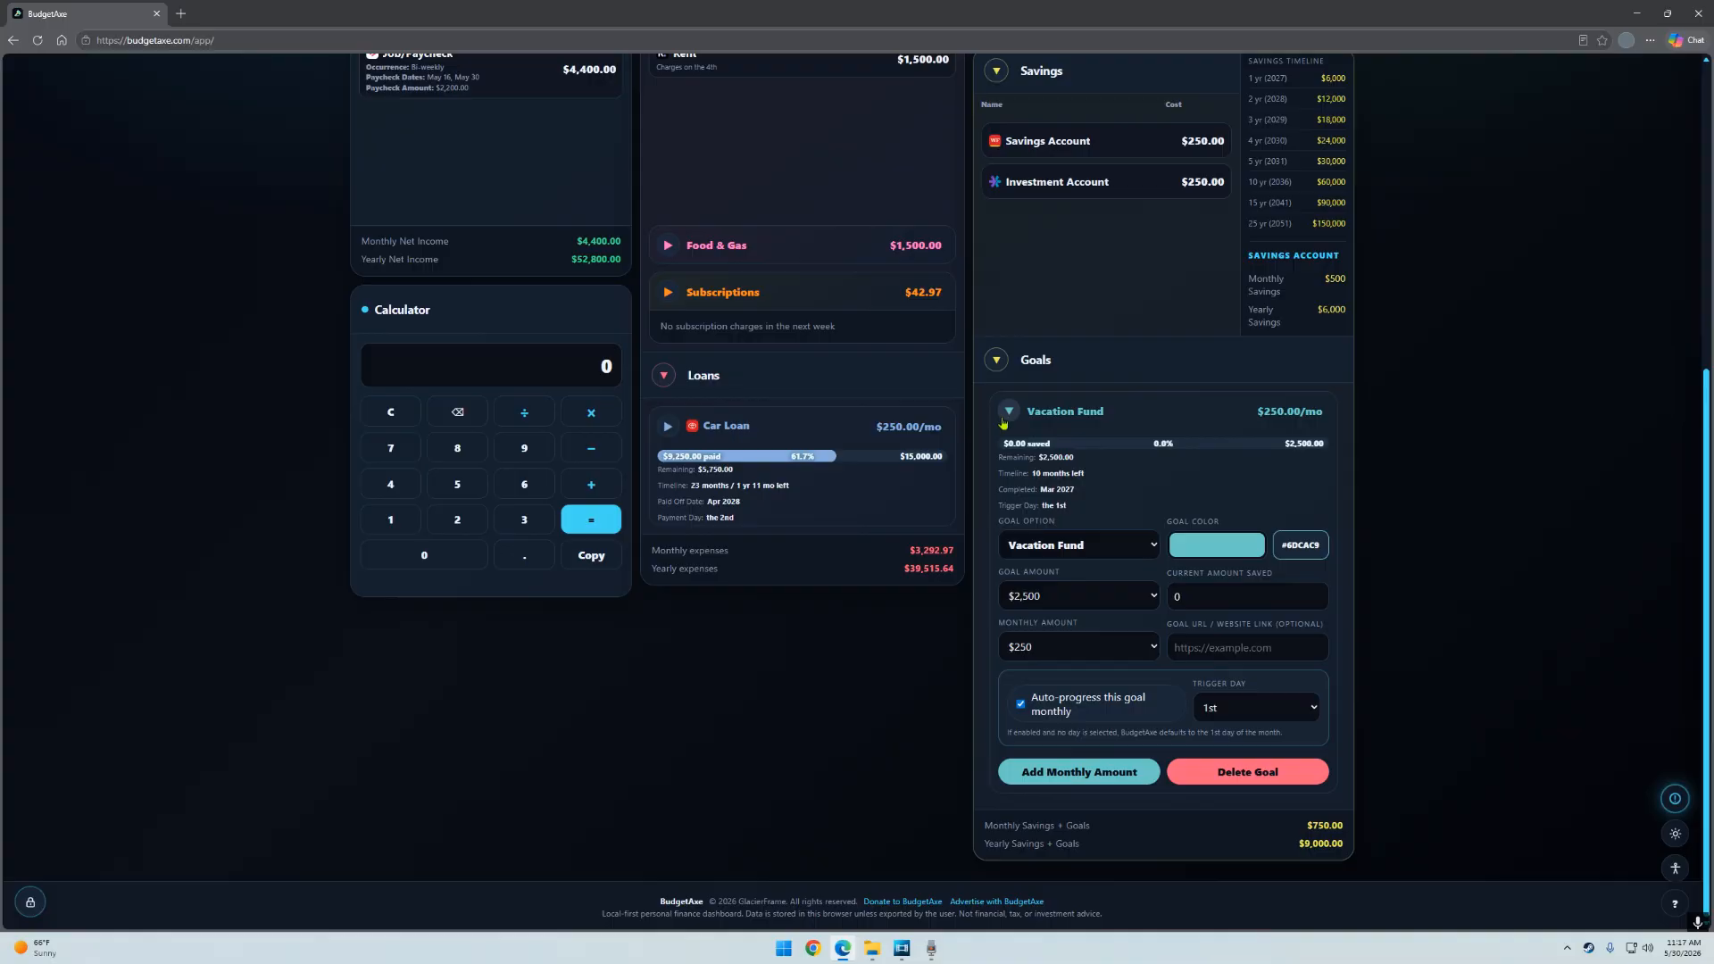
Collapse the Vacation Fund goal to review its progress summary, and expand its details again.
{"action": "left_click", "coordinate": [1007, 416]}
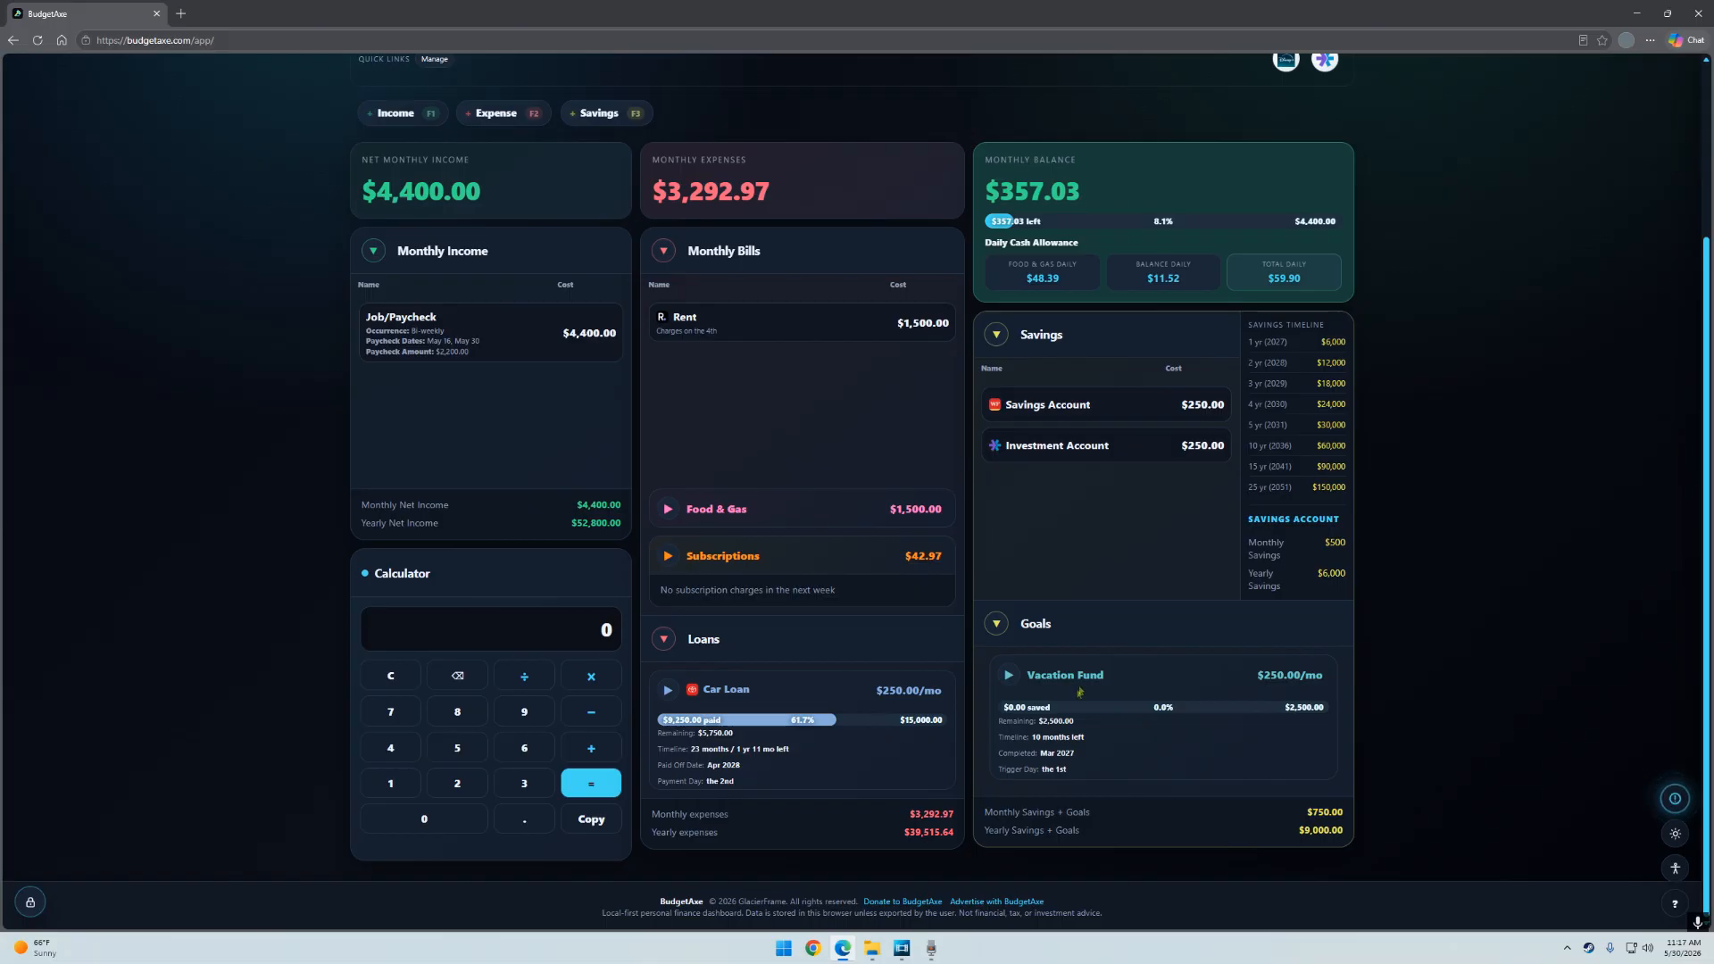
{"action": "left_click_drag", "start_coordinate": [1034, 741], "coordinate": [1098, 746]}
{"action": "left_click", "coordinate": [1016, 677]}
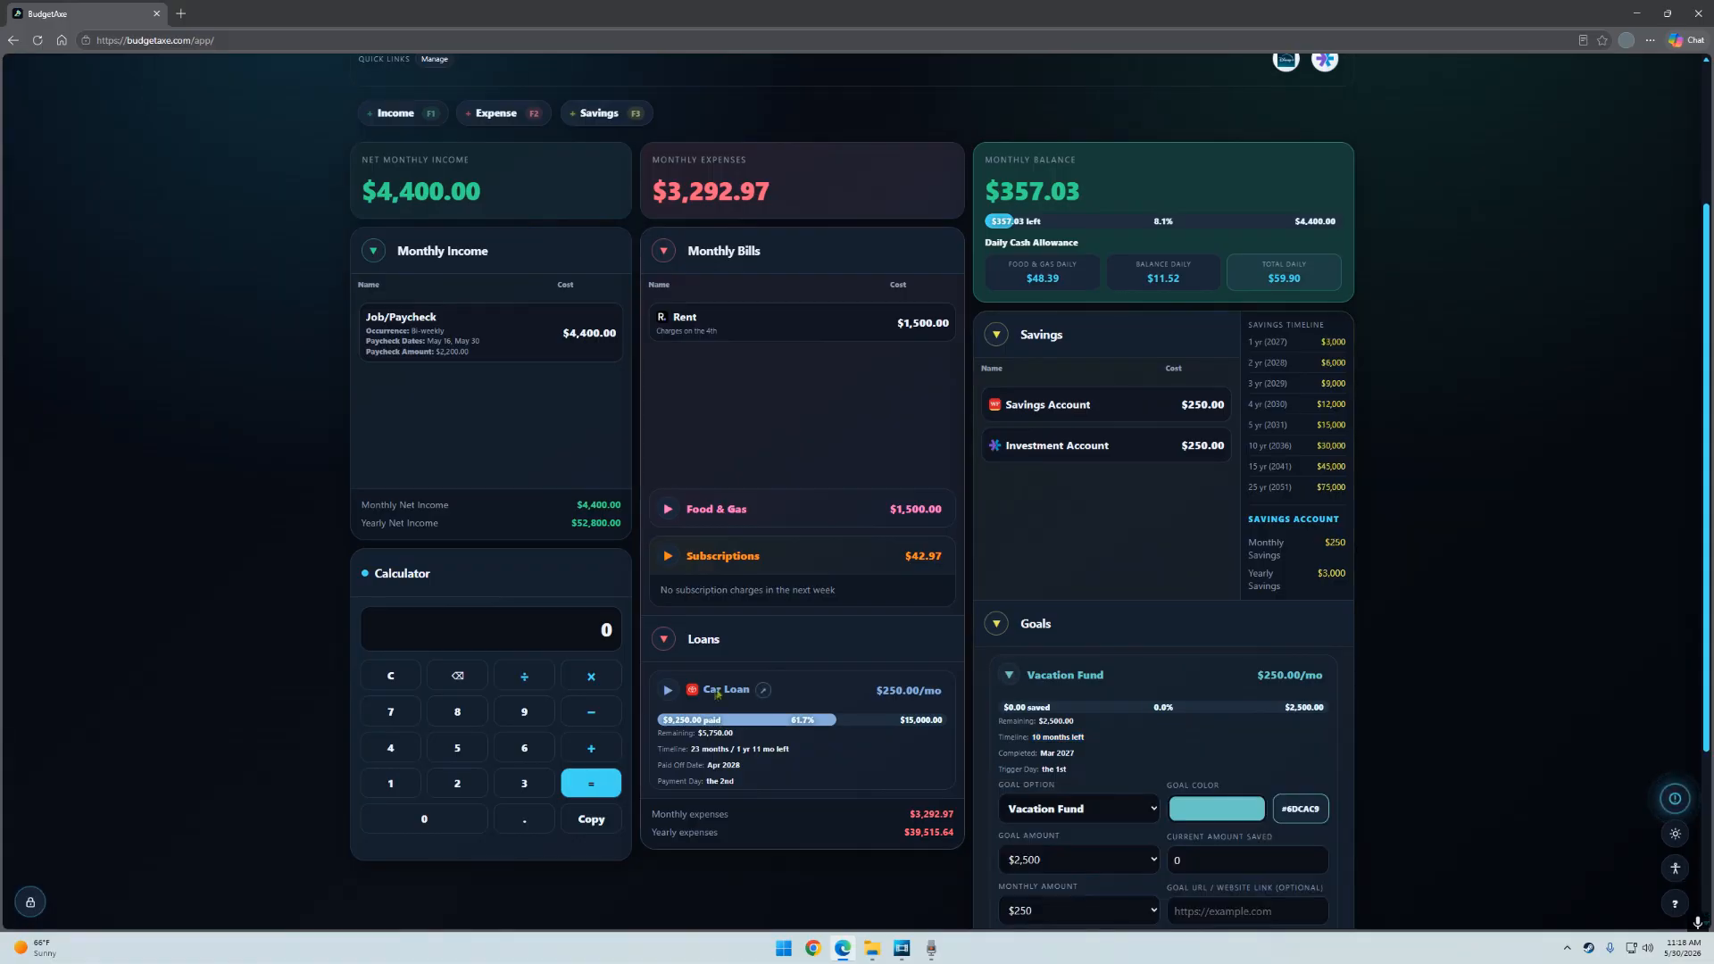
{"action": "scroll", "coordinate": [1143, 744], "scroll_direction": "down", "scroll_amount": 2}
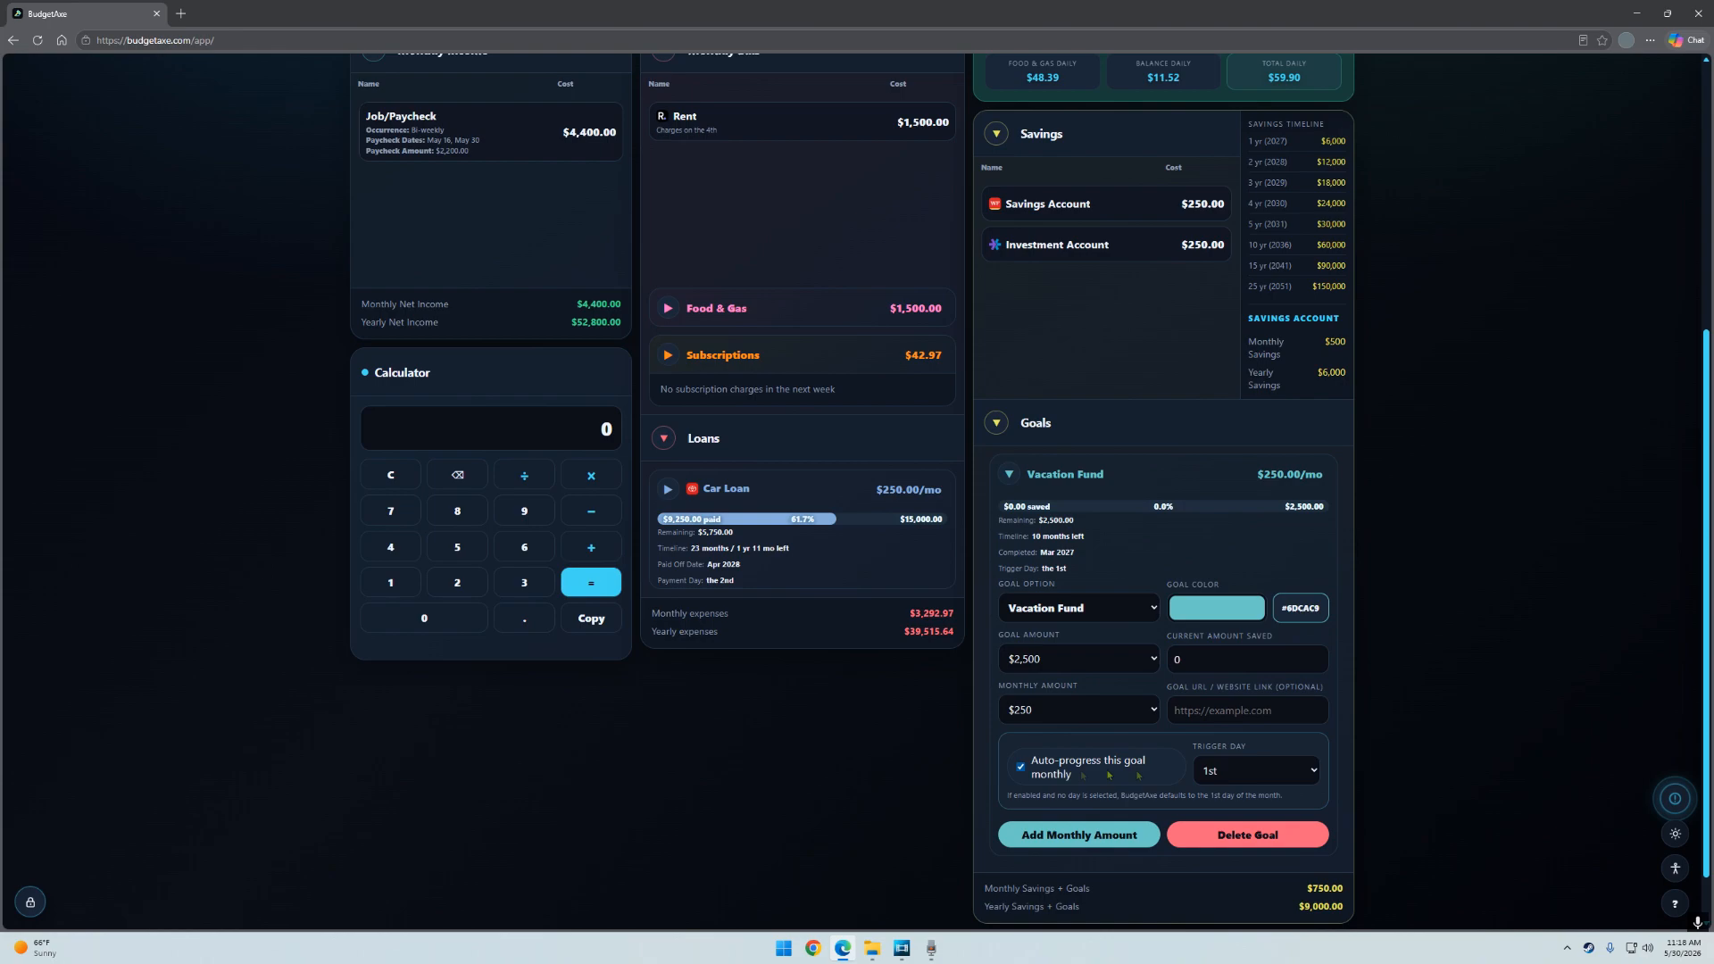
Turn off the Vacation Fund's monthly auto-progress and manually add its monthly amount five times, bringing the saved amount to 1250.
{"action": "left_click", "coordinate": [1021, 768]}
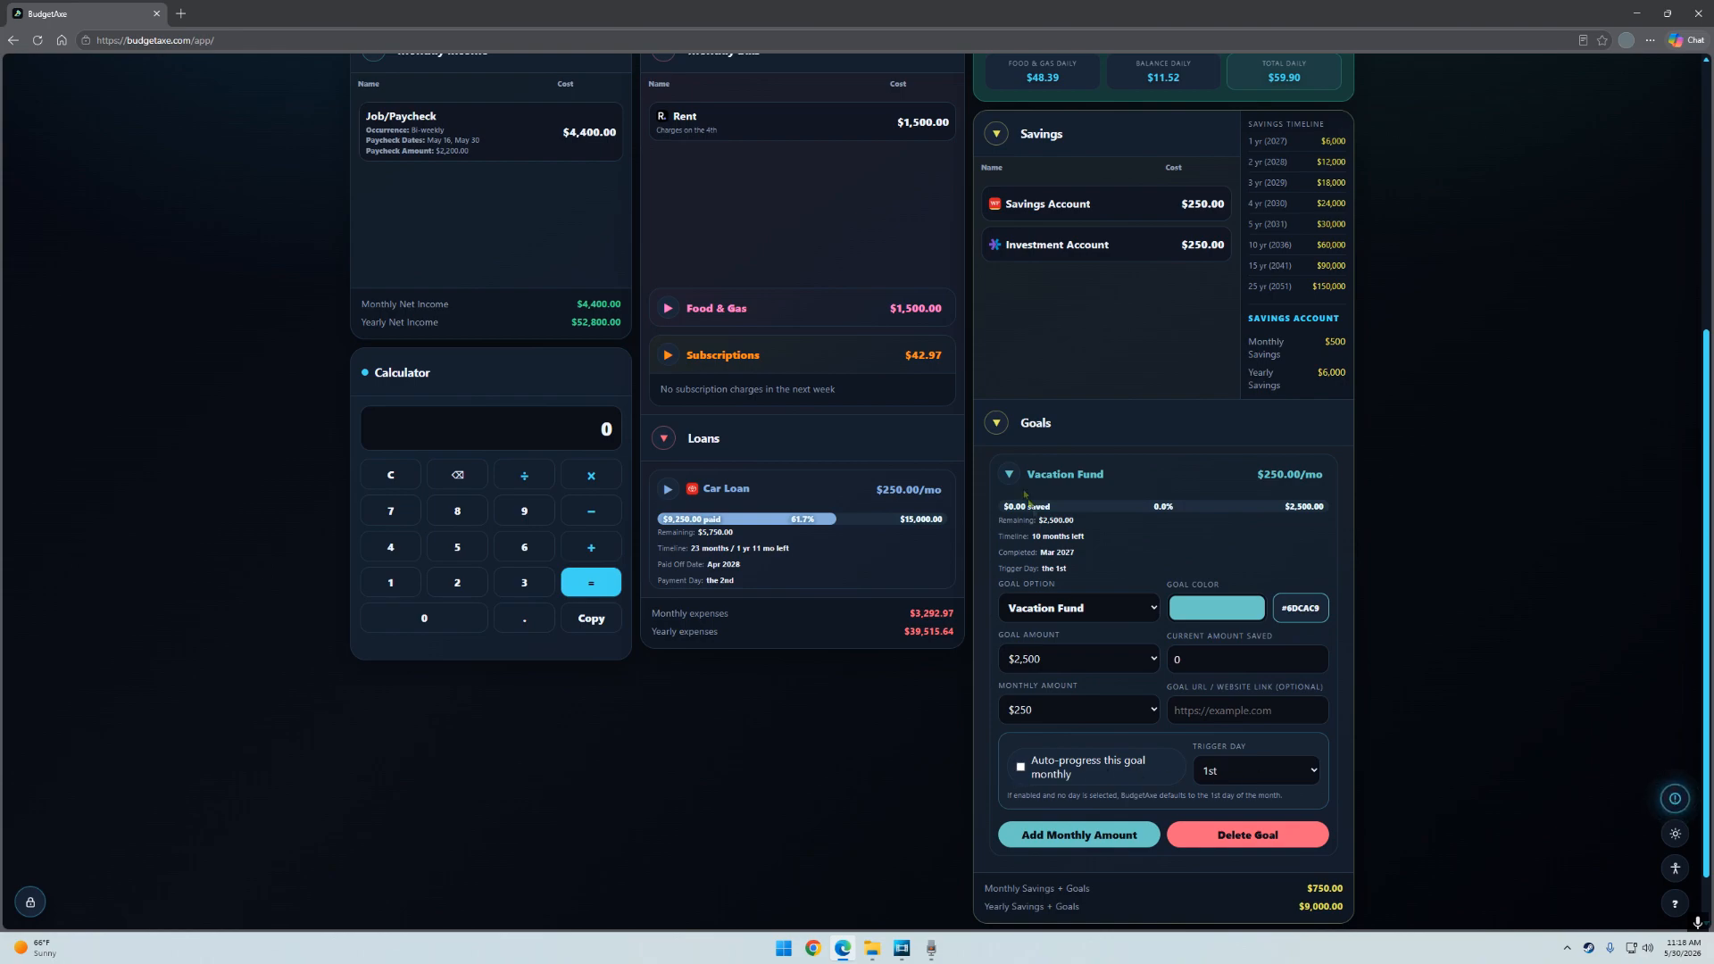
{"action": "left_click", "coordinate": [1075, 839]}
{"action": "left_click", "coordinate": [1080, 824]}
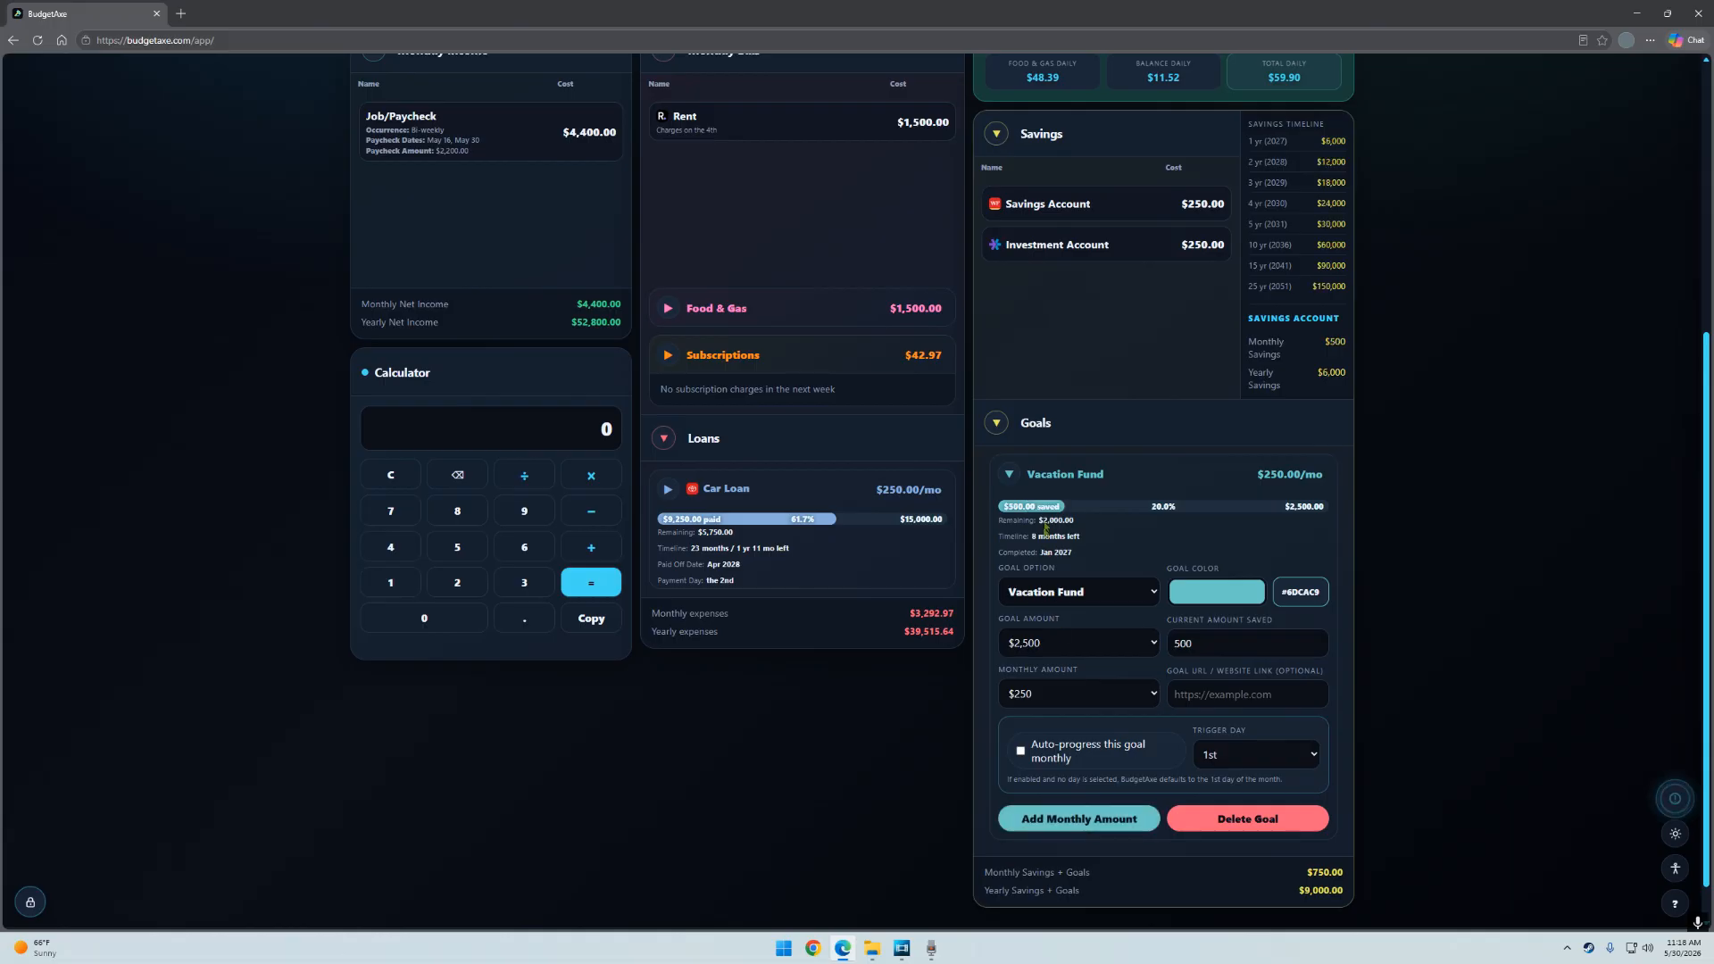
{"action": "left_click", "coordinate": [1080, 821]}
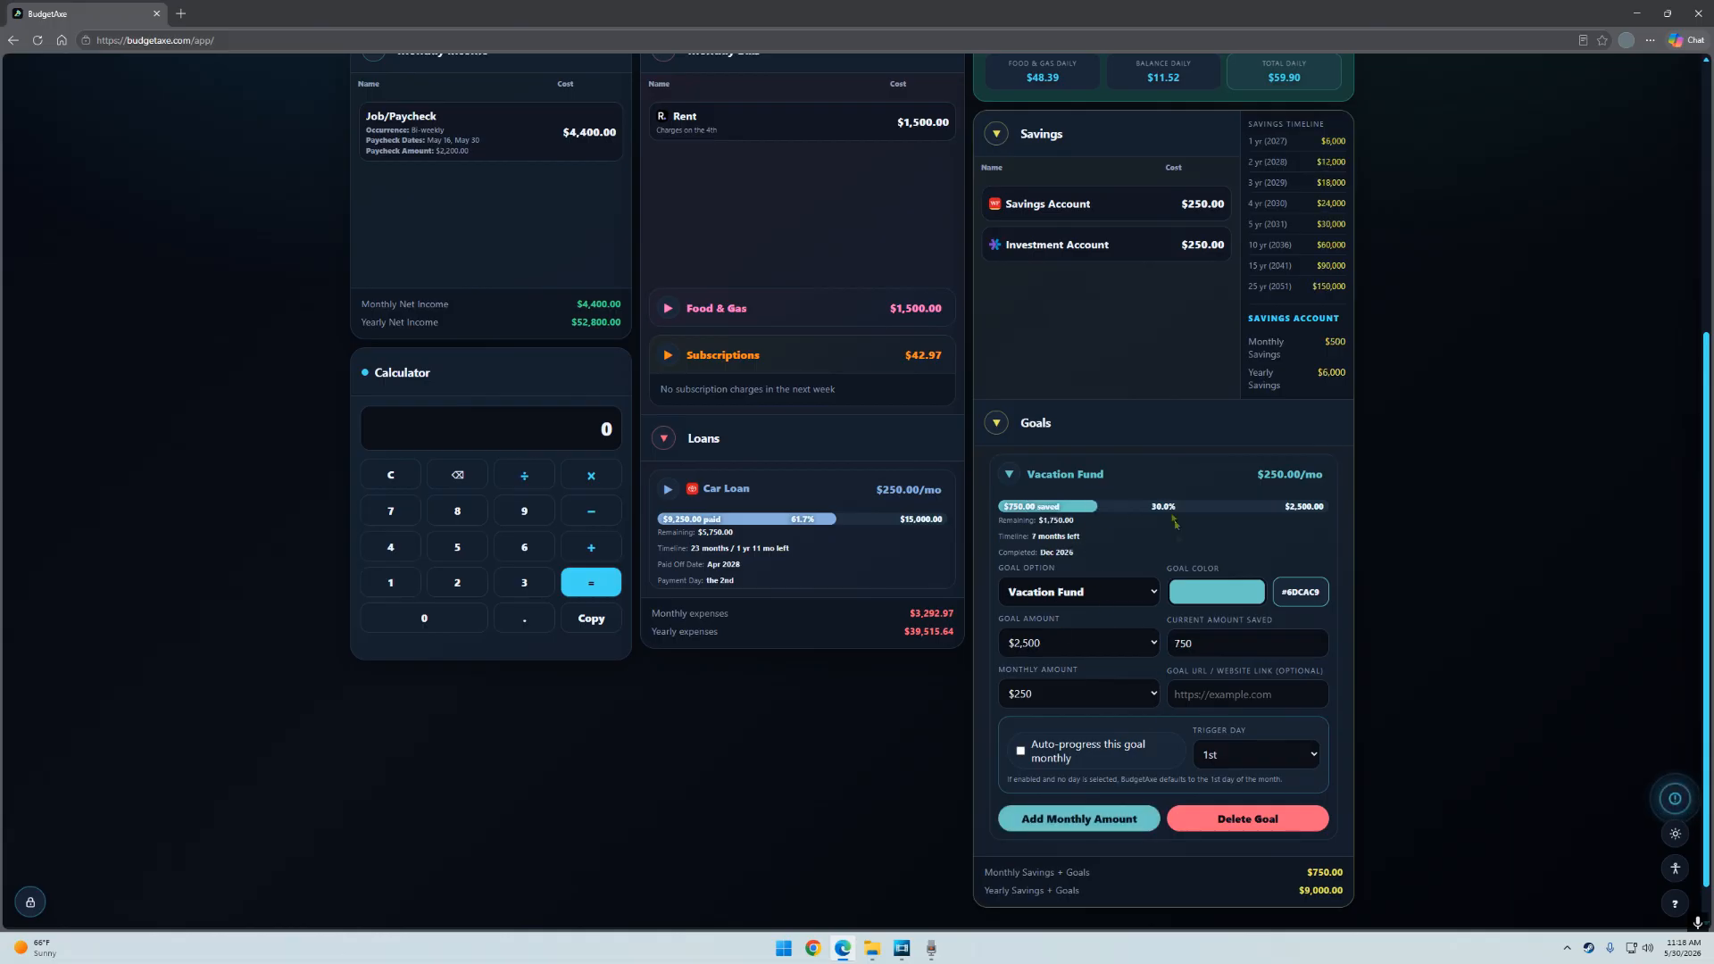
{"action": "left_click", "coordinate": [1078, 819]}
{"action": "left_click", "coordinate": [1079, 818]}
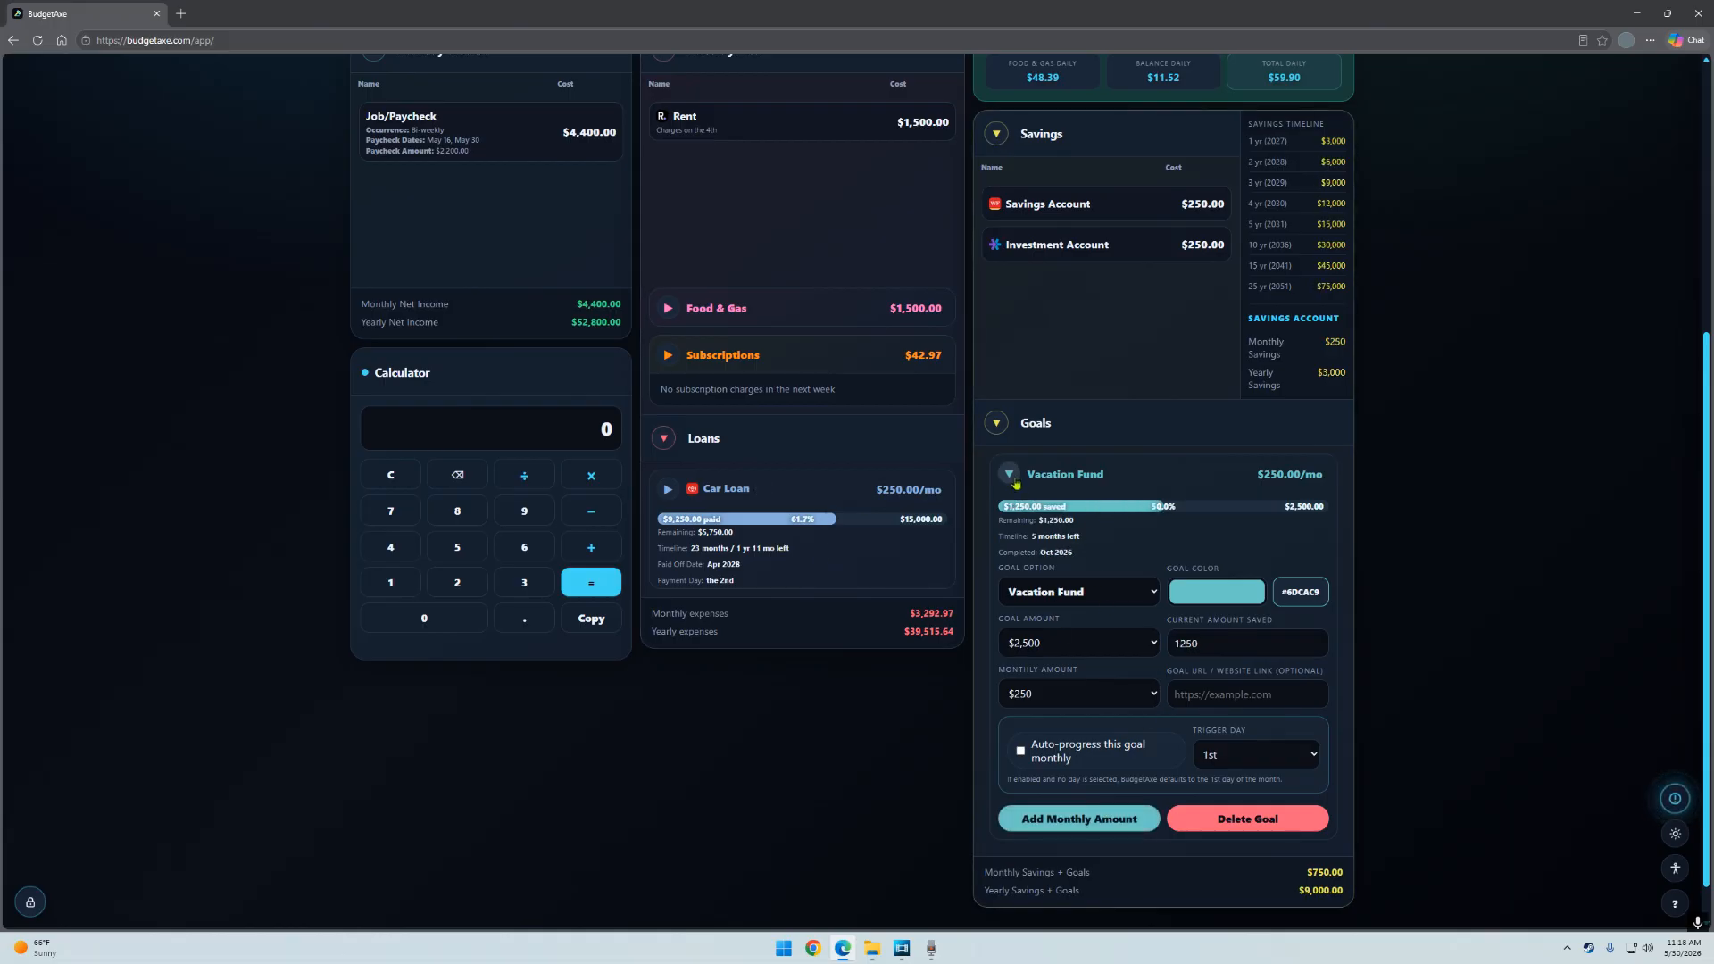
Turn monthly auto-progress back on for the Vacation Fund and collapse the goal's details.
{"action": "left_click", "coordinate": [1023, 756]}
{"action": "left_click", "coordinate": [1008, 476]}
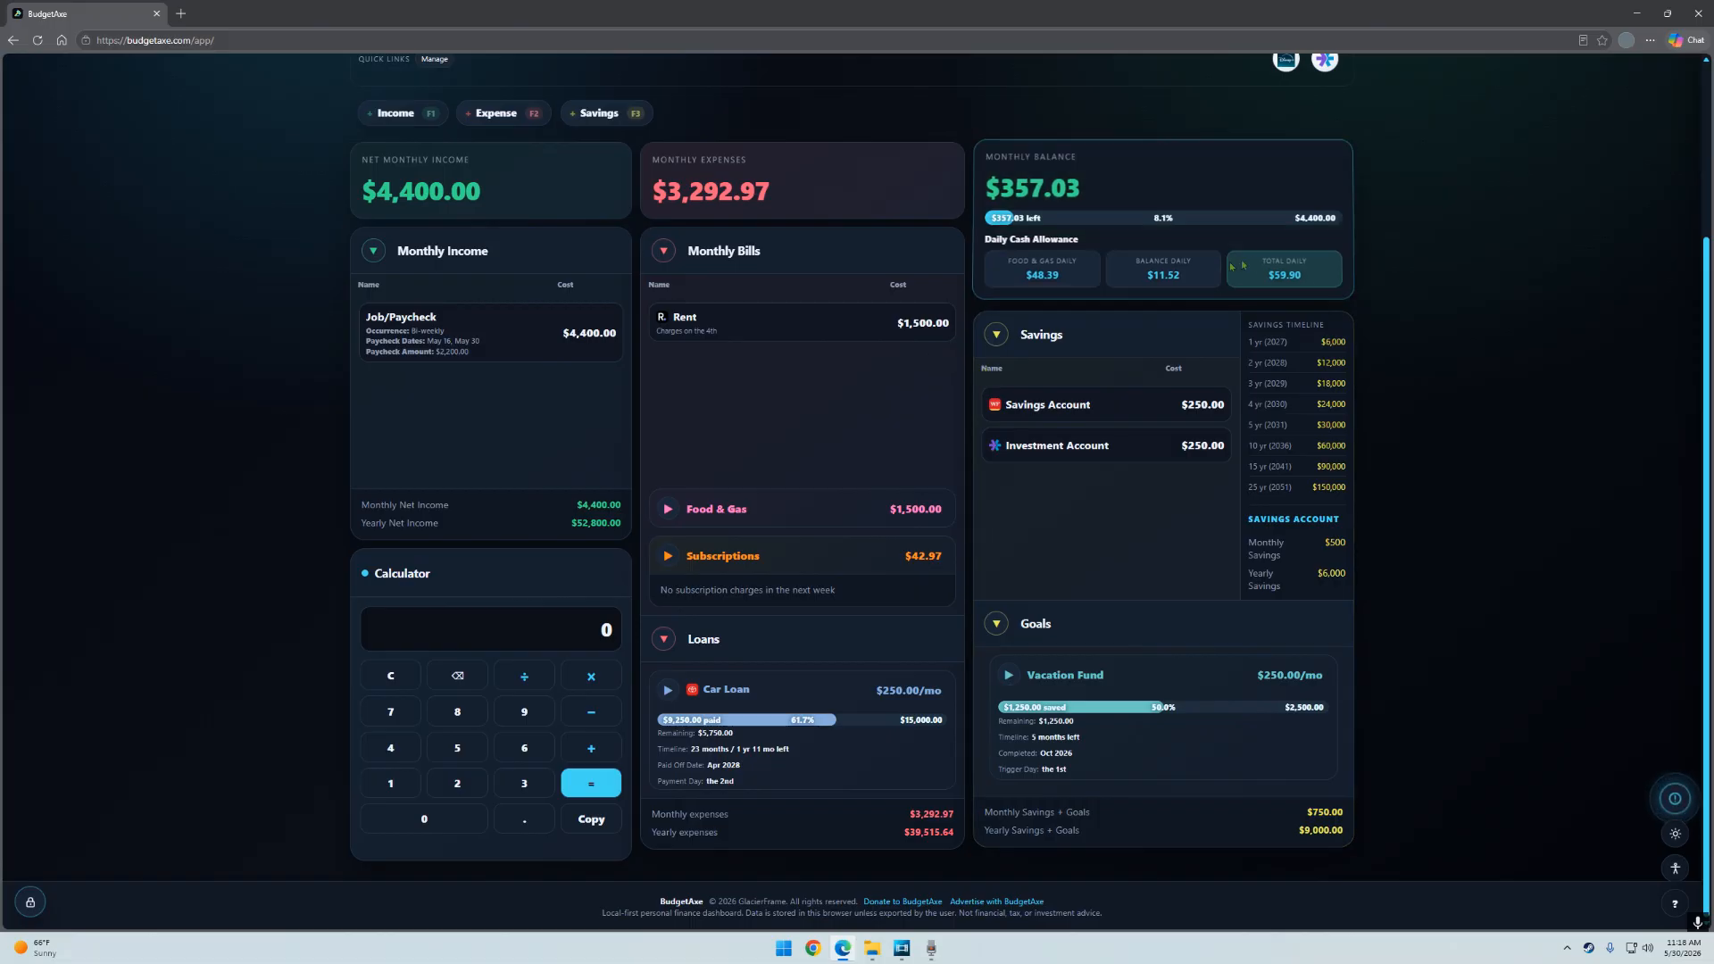
Look over the whole dashboard, including the monthly balance, daily cash allowance, expenses, savings timeline and goals.
{"action": "scroll", "coordinate": [1046, 239], "scroll_direction": "up", "scroll_amount": 3}
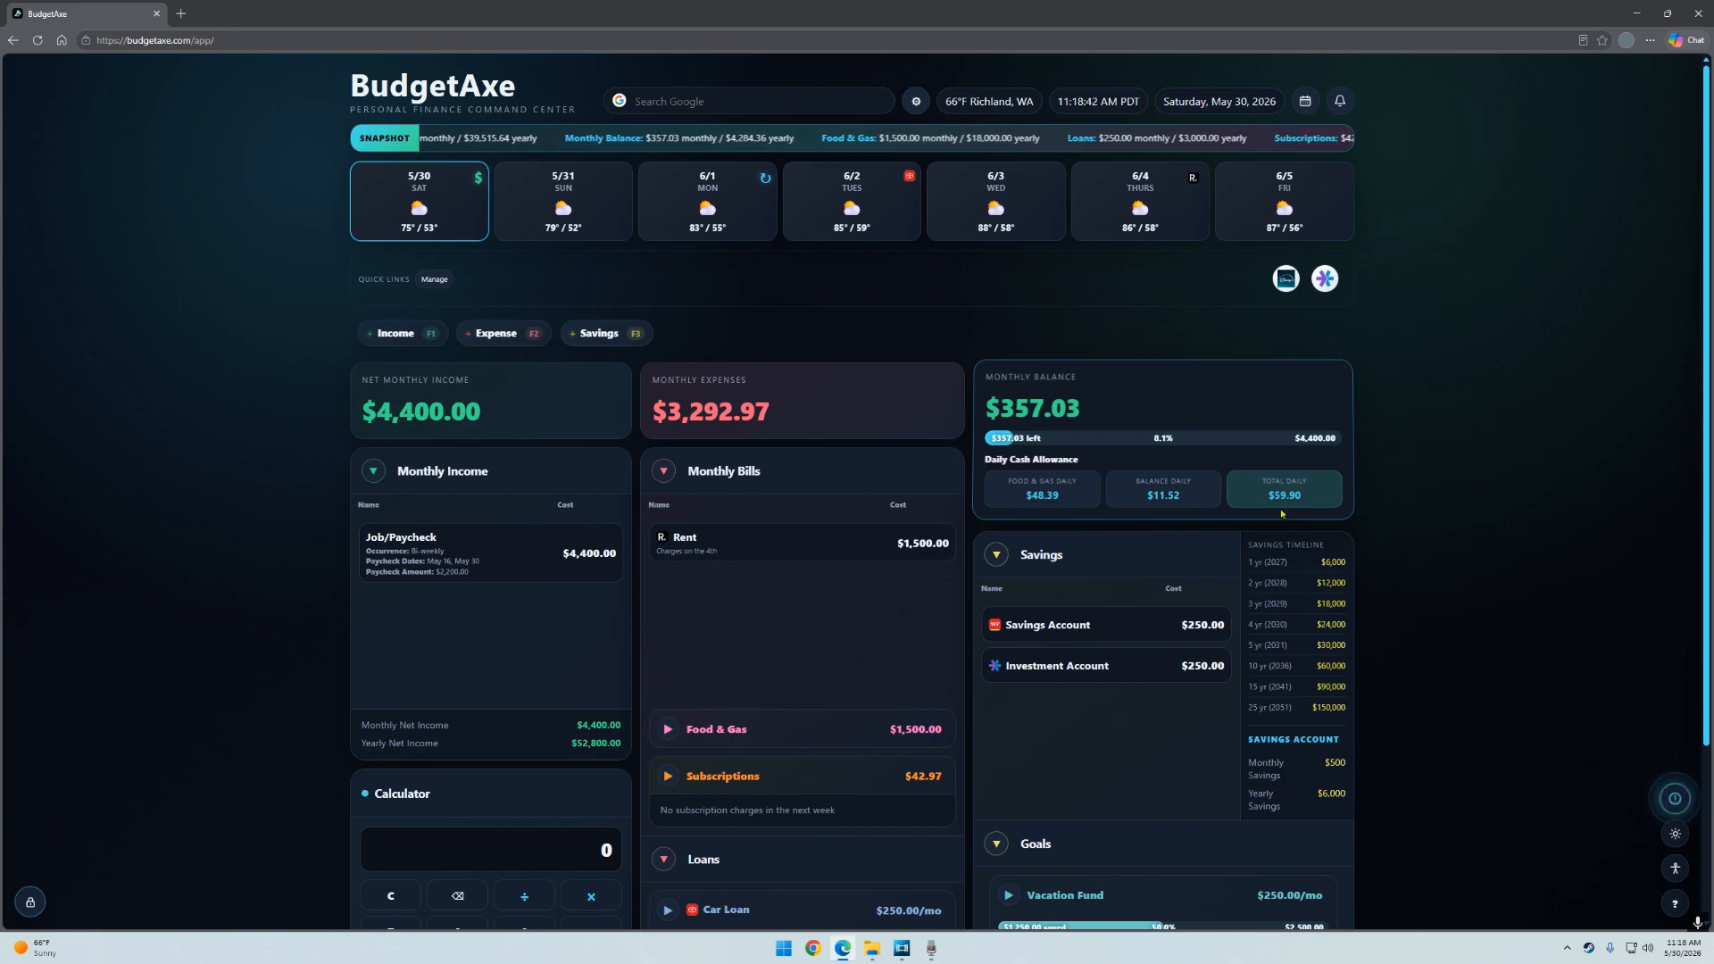
{"action": "scroll", "coordinate": [1252, 494], "scroll_direction": "down", "scroll_amount": 2}
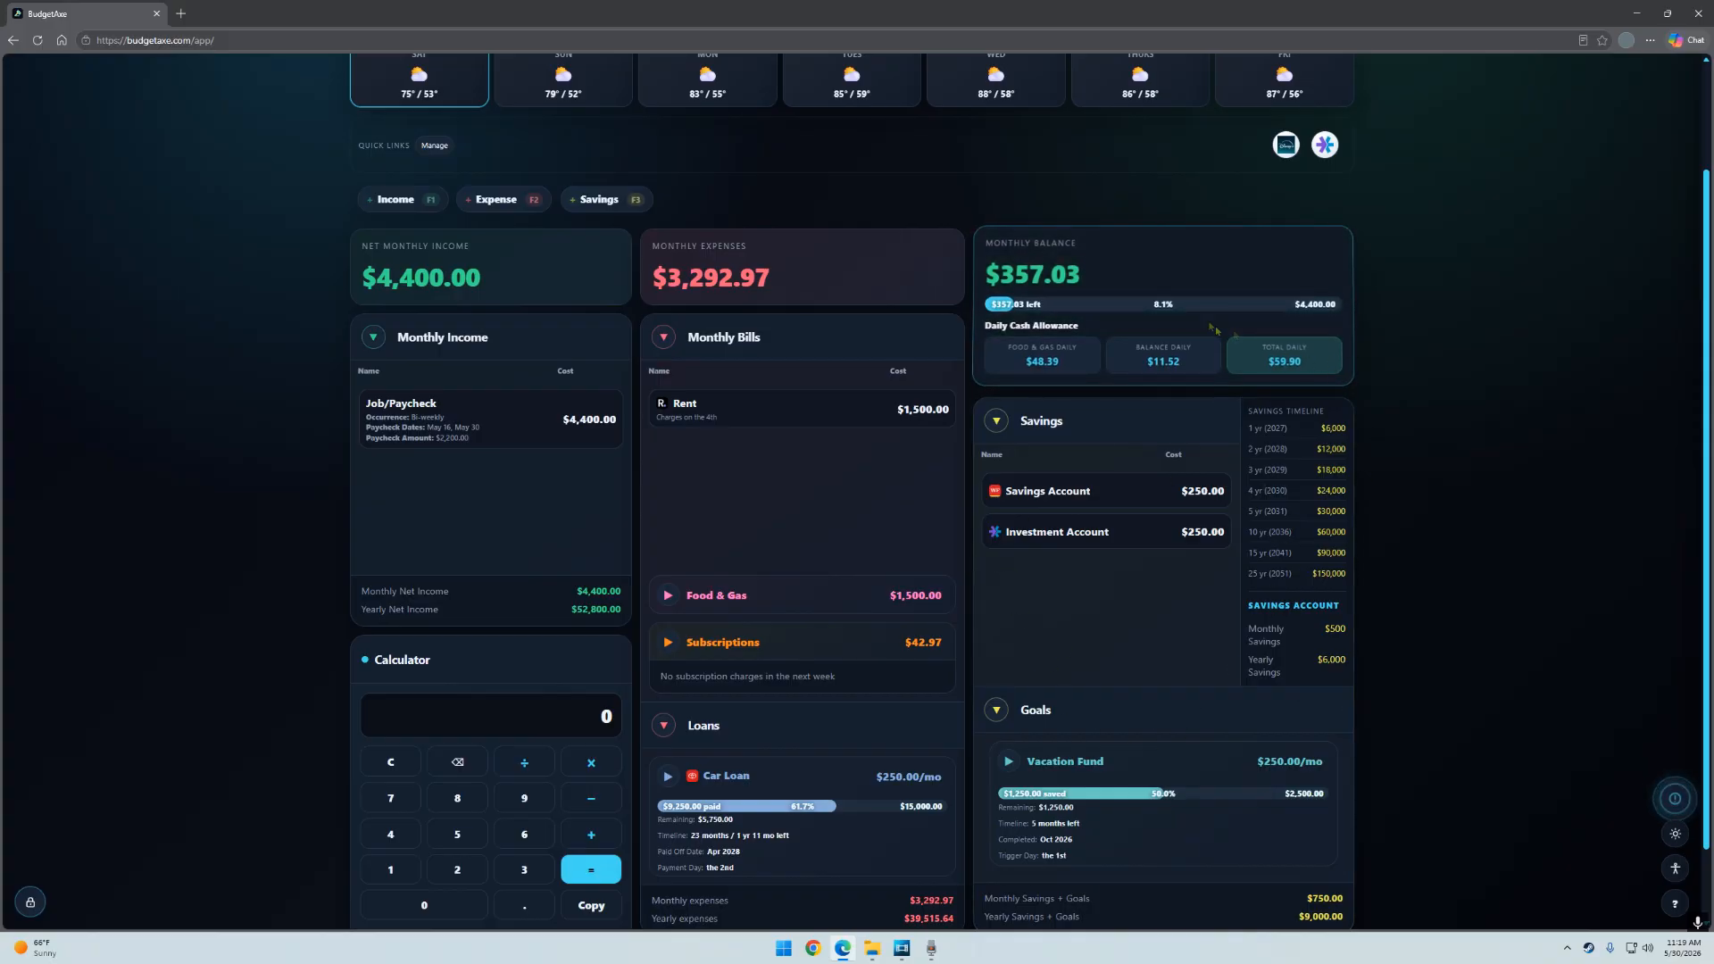
{"action": "scroll", "coordinate": [1176, 314], "scroll_direction": "down", "scroll_amount": 1}
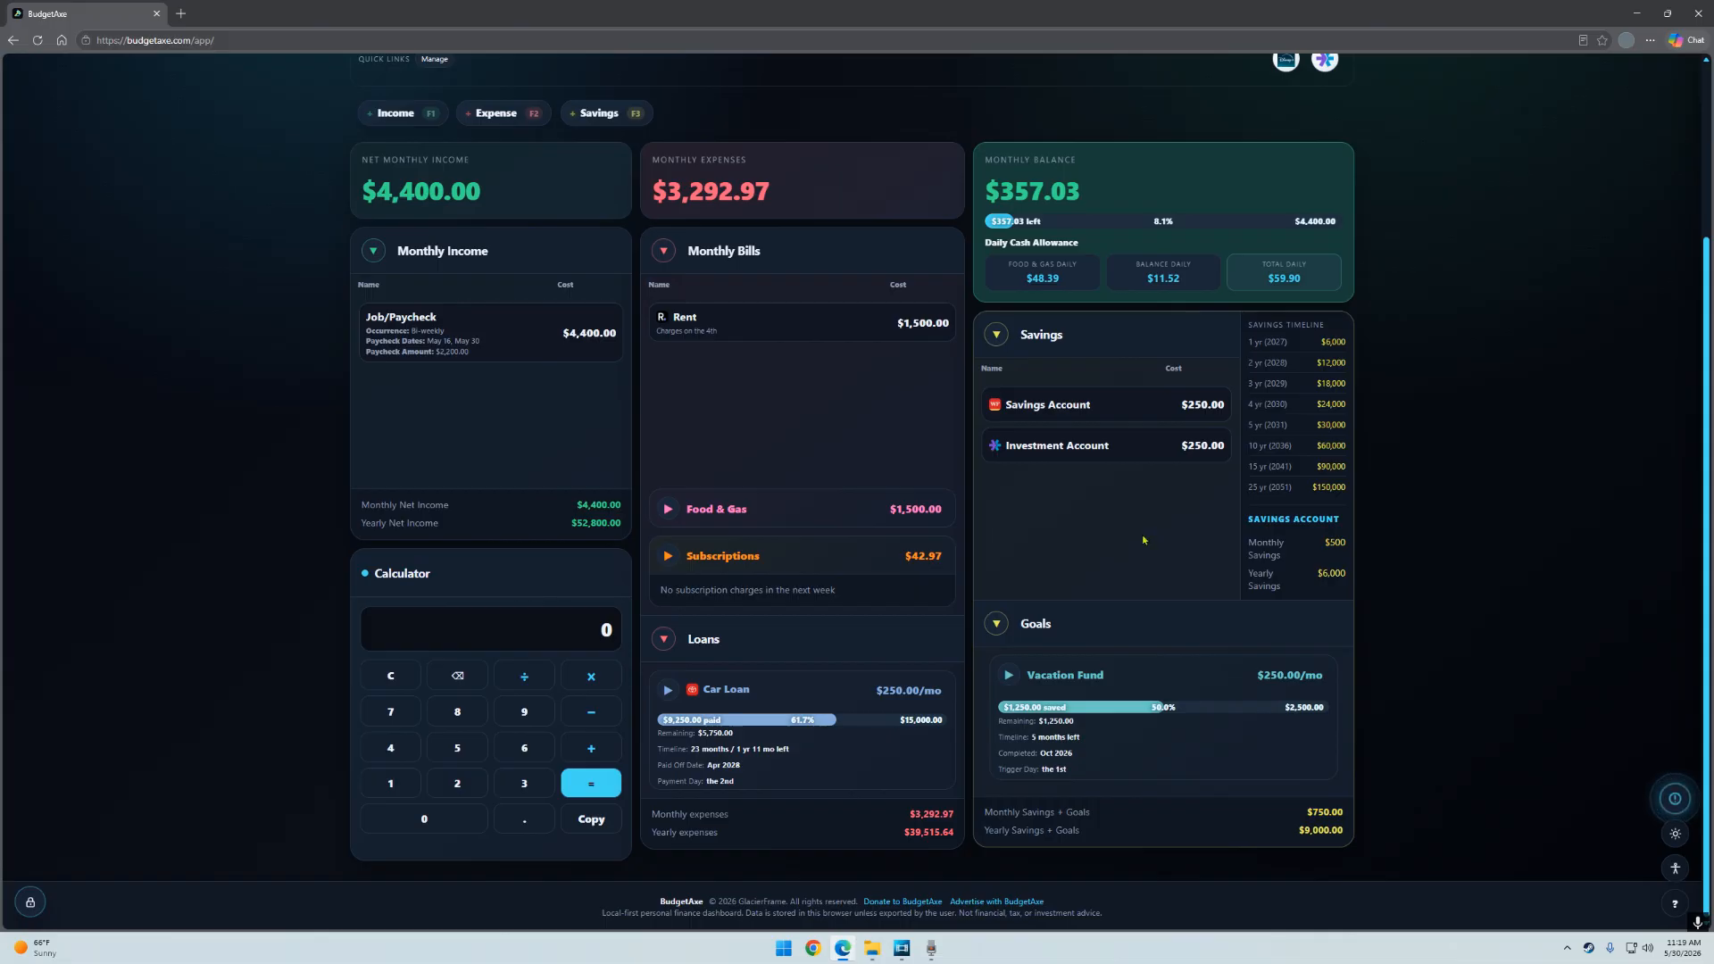
{"action": "scroll", "coordinate": [982, 509], "scroll_direction": "up", "scroll_amount": 3}
{"action": "scroll", "coordinate": [823, 616], "scroll_direction": "down", "scroll_amount": 2}
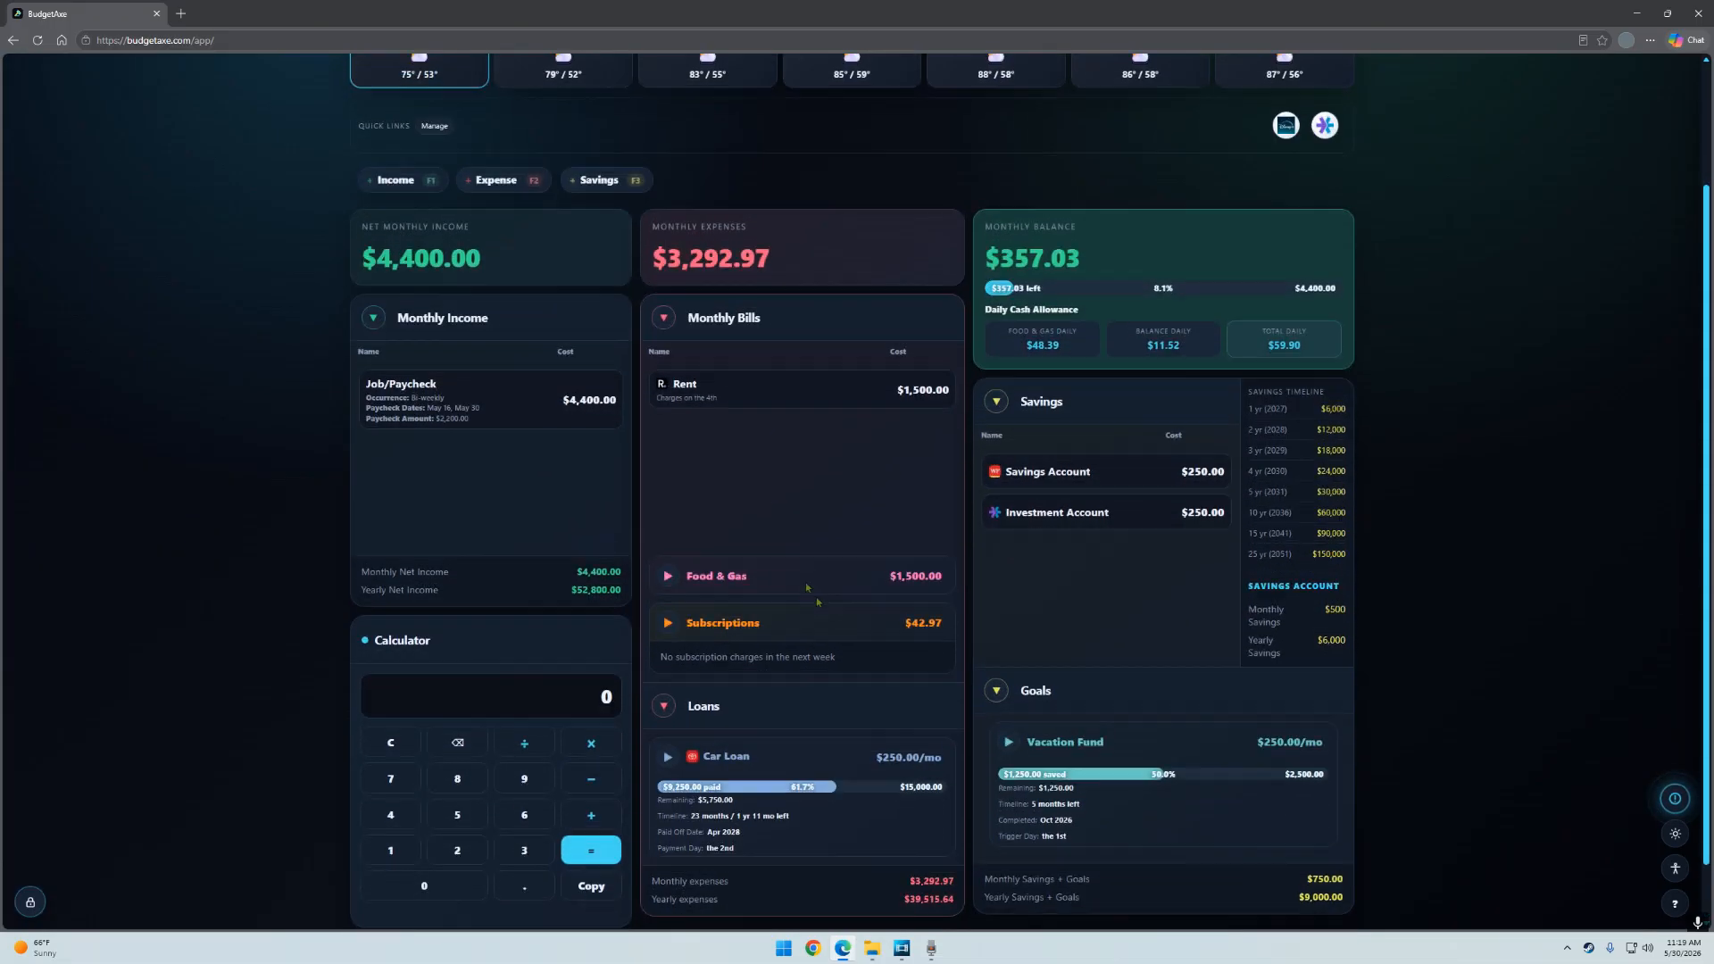
{"action": "scroll", "coordinate": [979, 494], "scroll_direction": "up", "scroll_amount": 2}
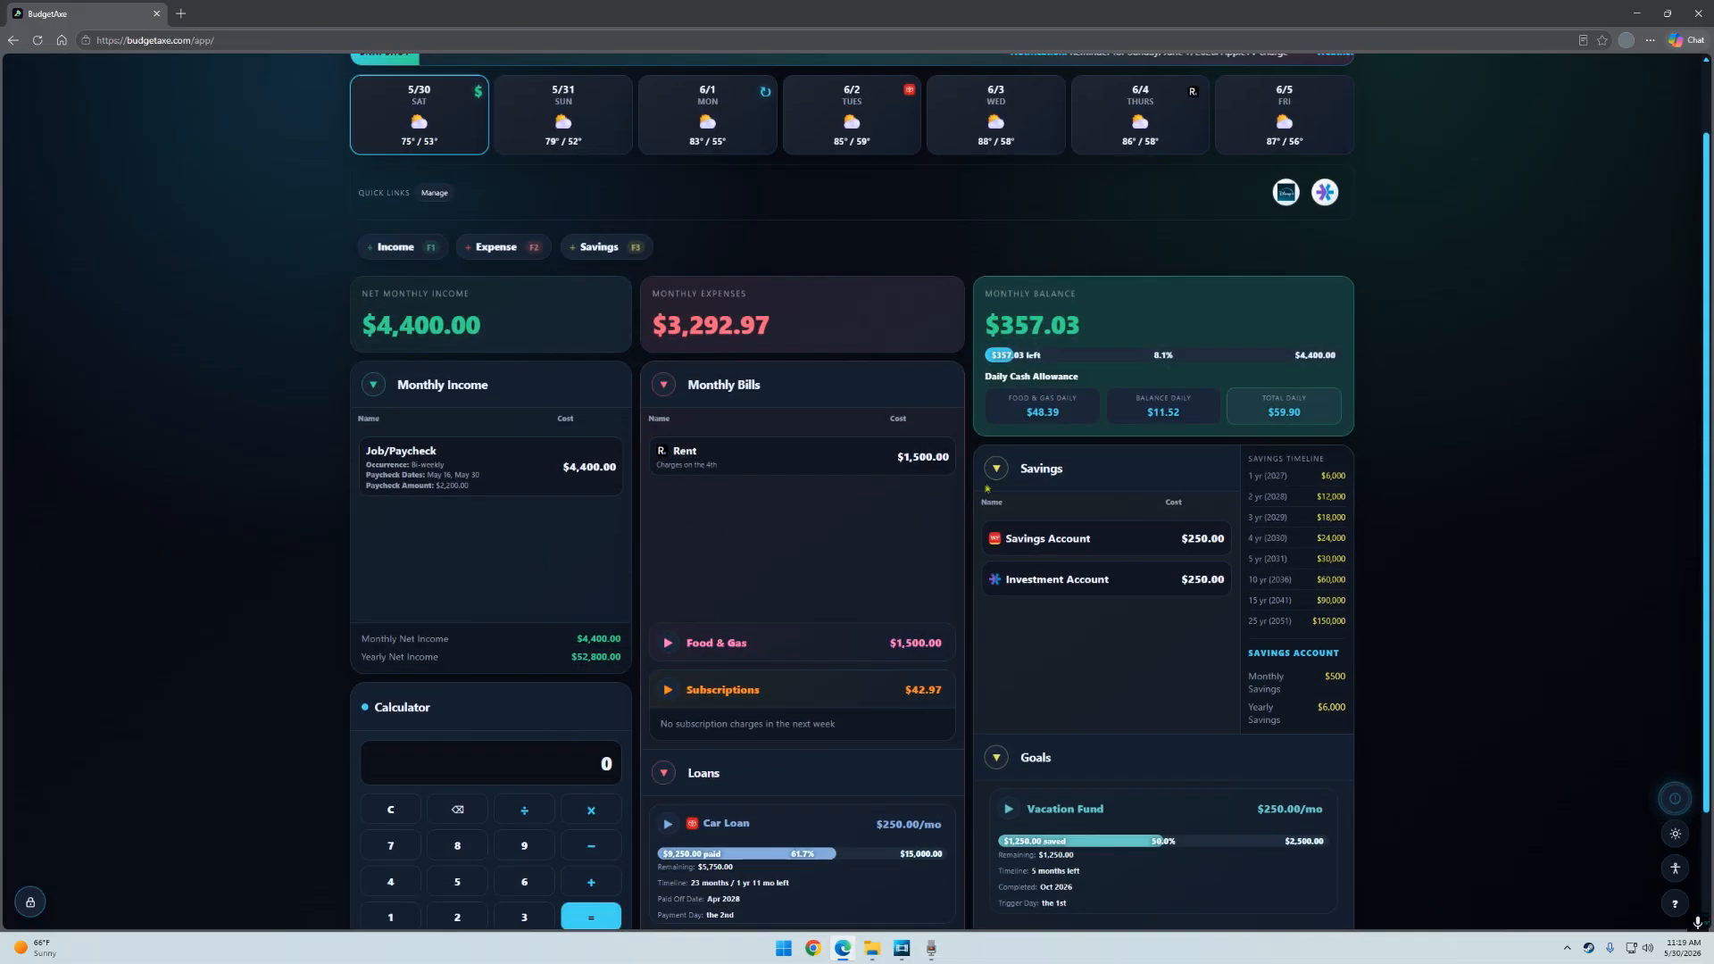
{"action": "scroll", "coordinate": [979, 493], "scroll_direction": "up", "scroll_amount": 2}
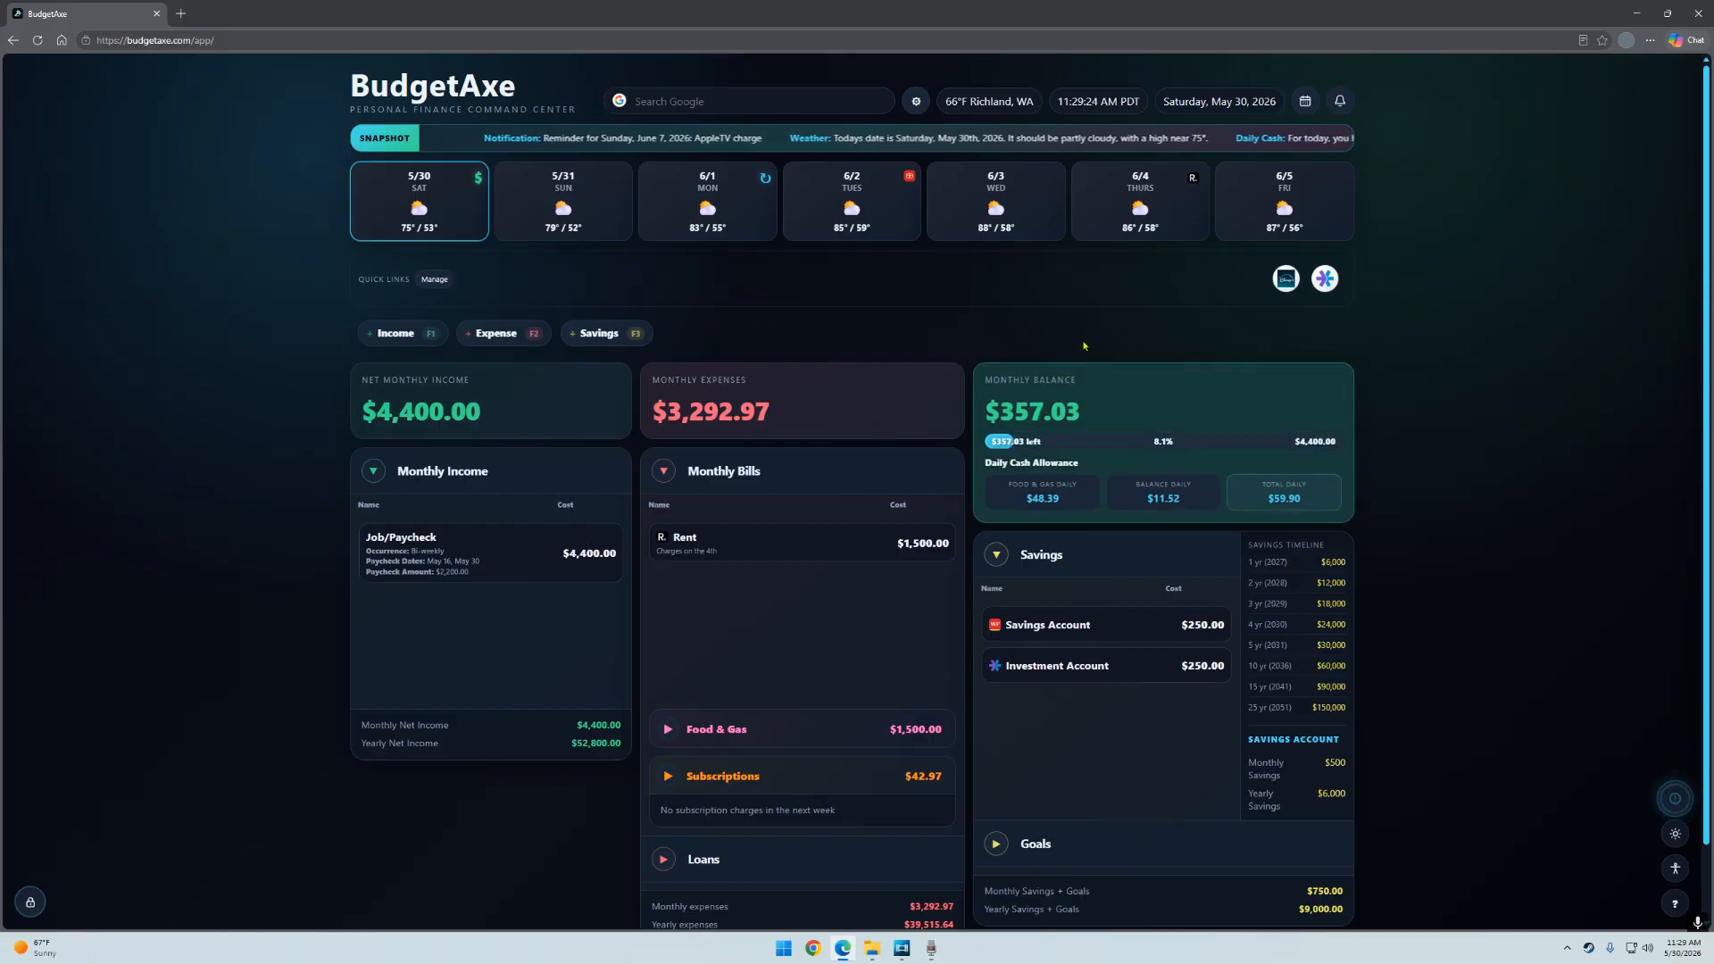
Add a quick link named Amazon pointing to amazon.com and close the quick links manager.
{"action": "left_click", "coordinate": [435, 280]}
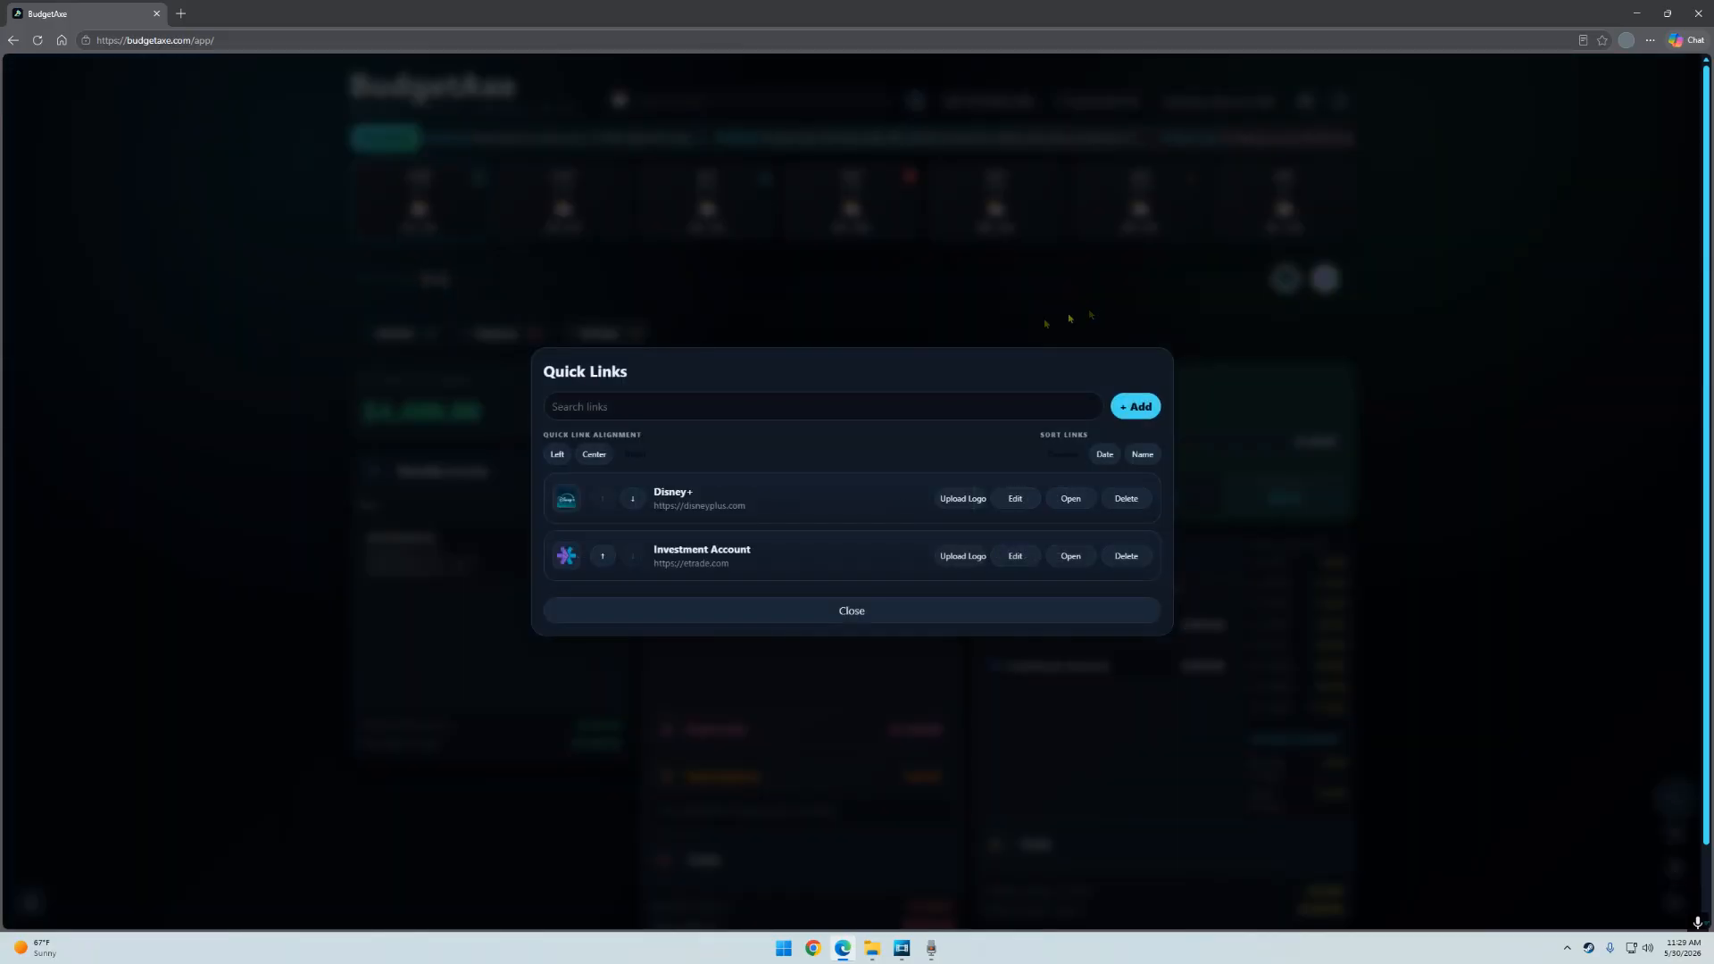
{"action": "left_click", "coordinate": [1135, 407]}
{"action": "type", "text": "Amazon"}
{"action": "key", "text": "Tab"}
{"action": "type", "text": "amazon.com"}
{"action": "key", "text": "Return"}
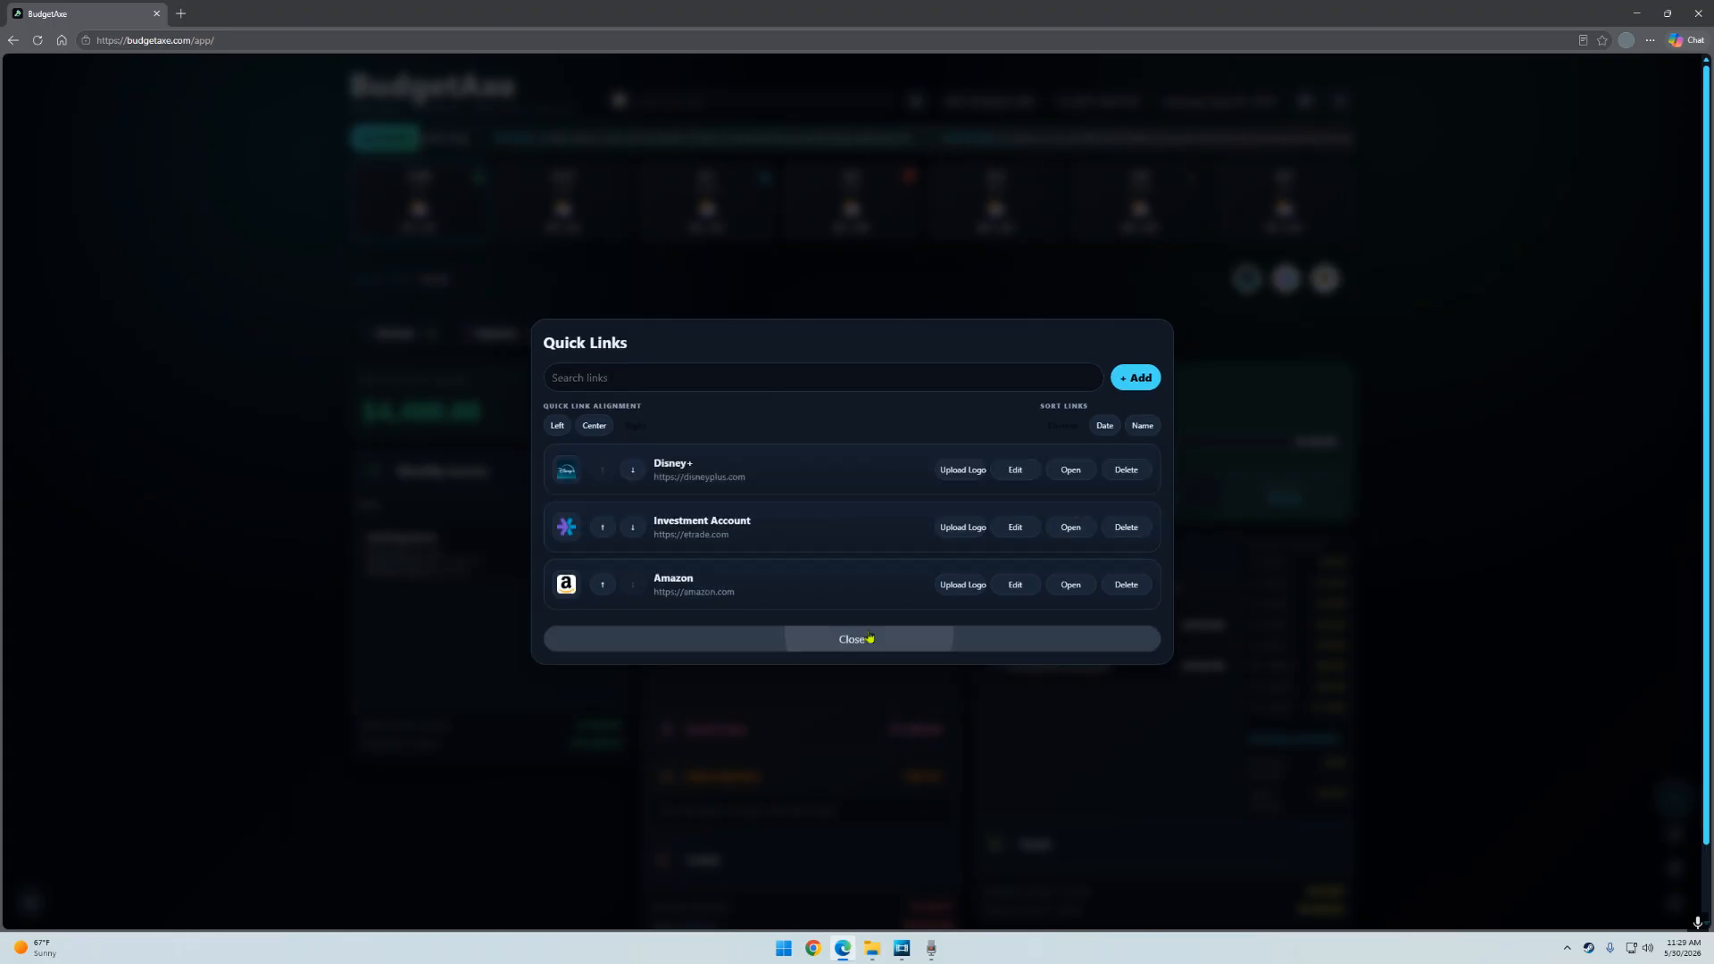
{"action": "left_click", "coordinate": [869, 638]}
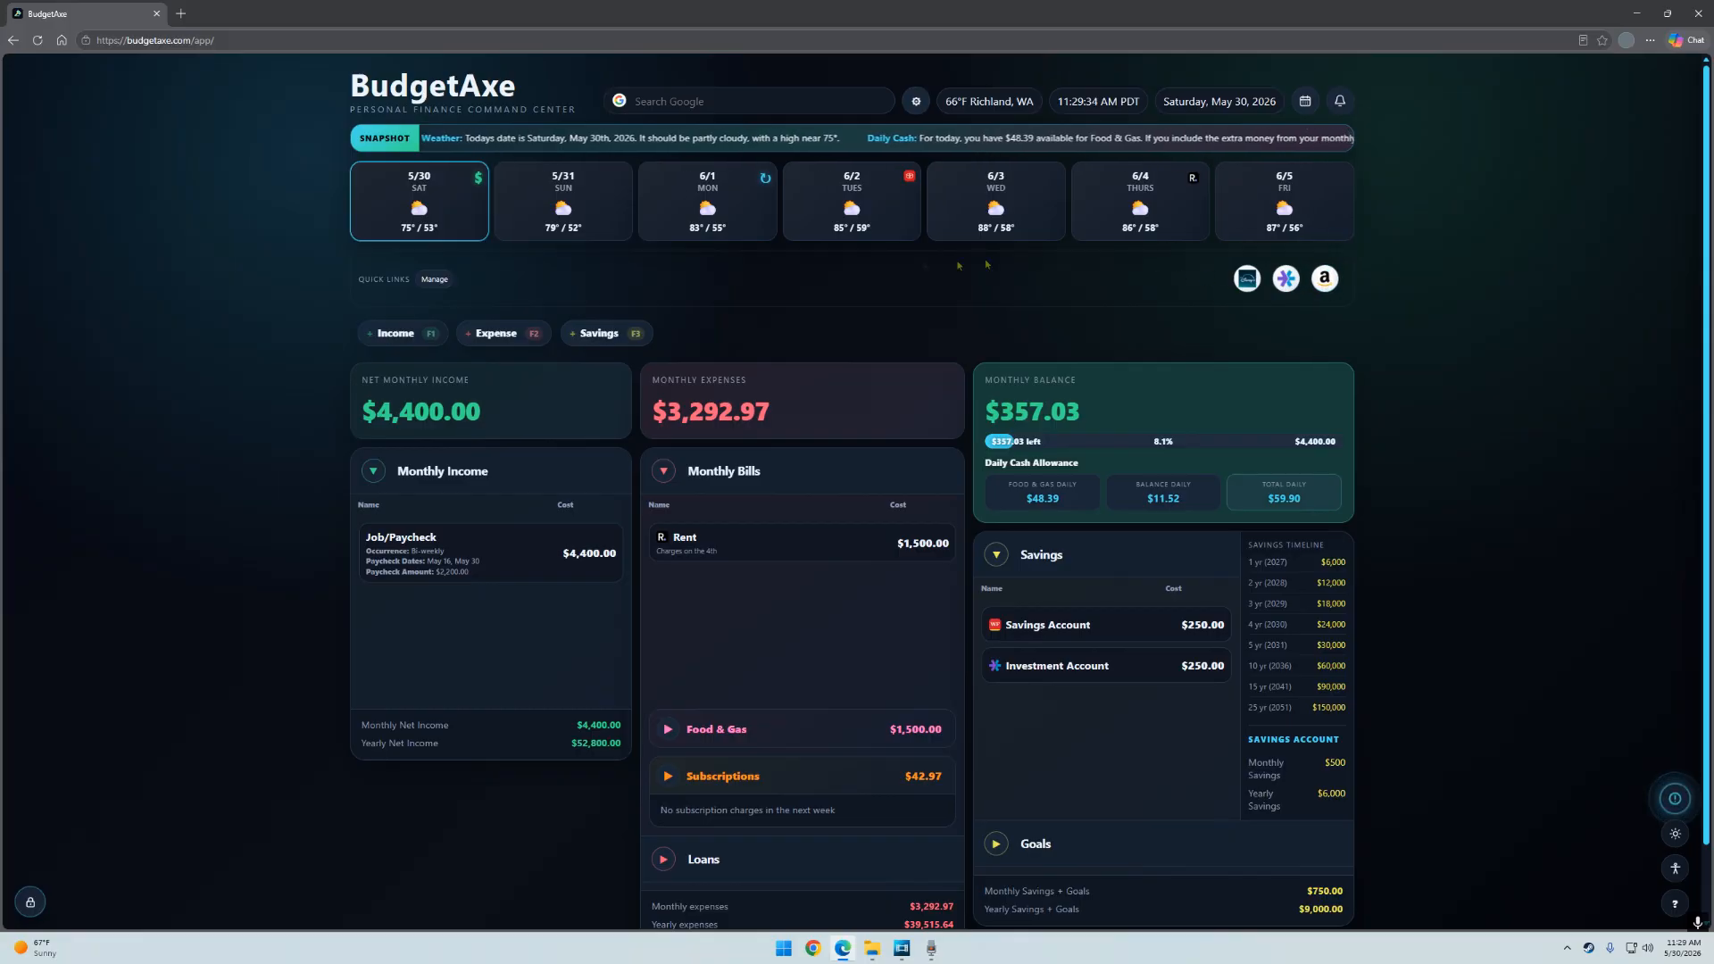
Open the Amazon quick link to test it, and close the browser tab it opens.
{"action": "left_click", "coordinate": [1325, 282]}
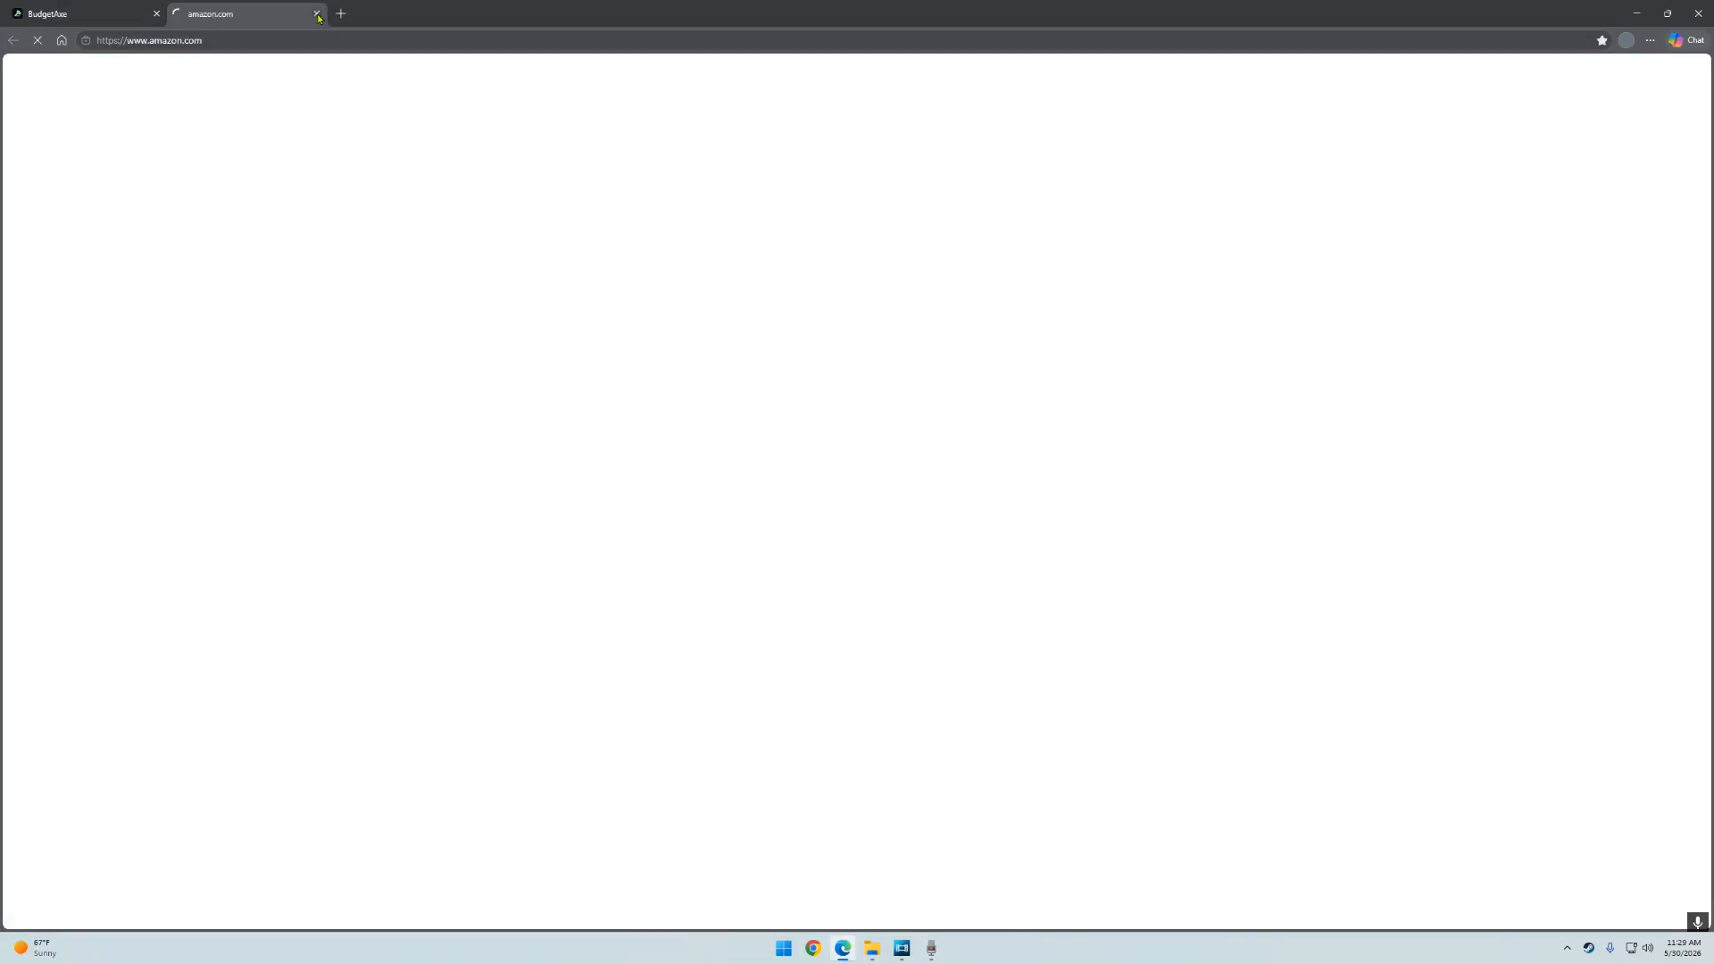
{"action": "left_click", "coordinate": [318, 14]}
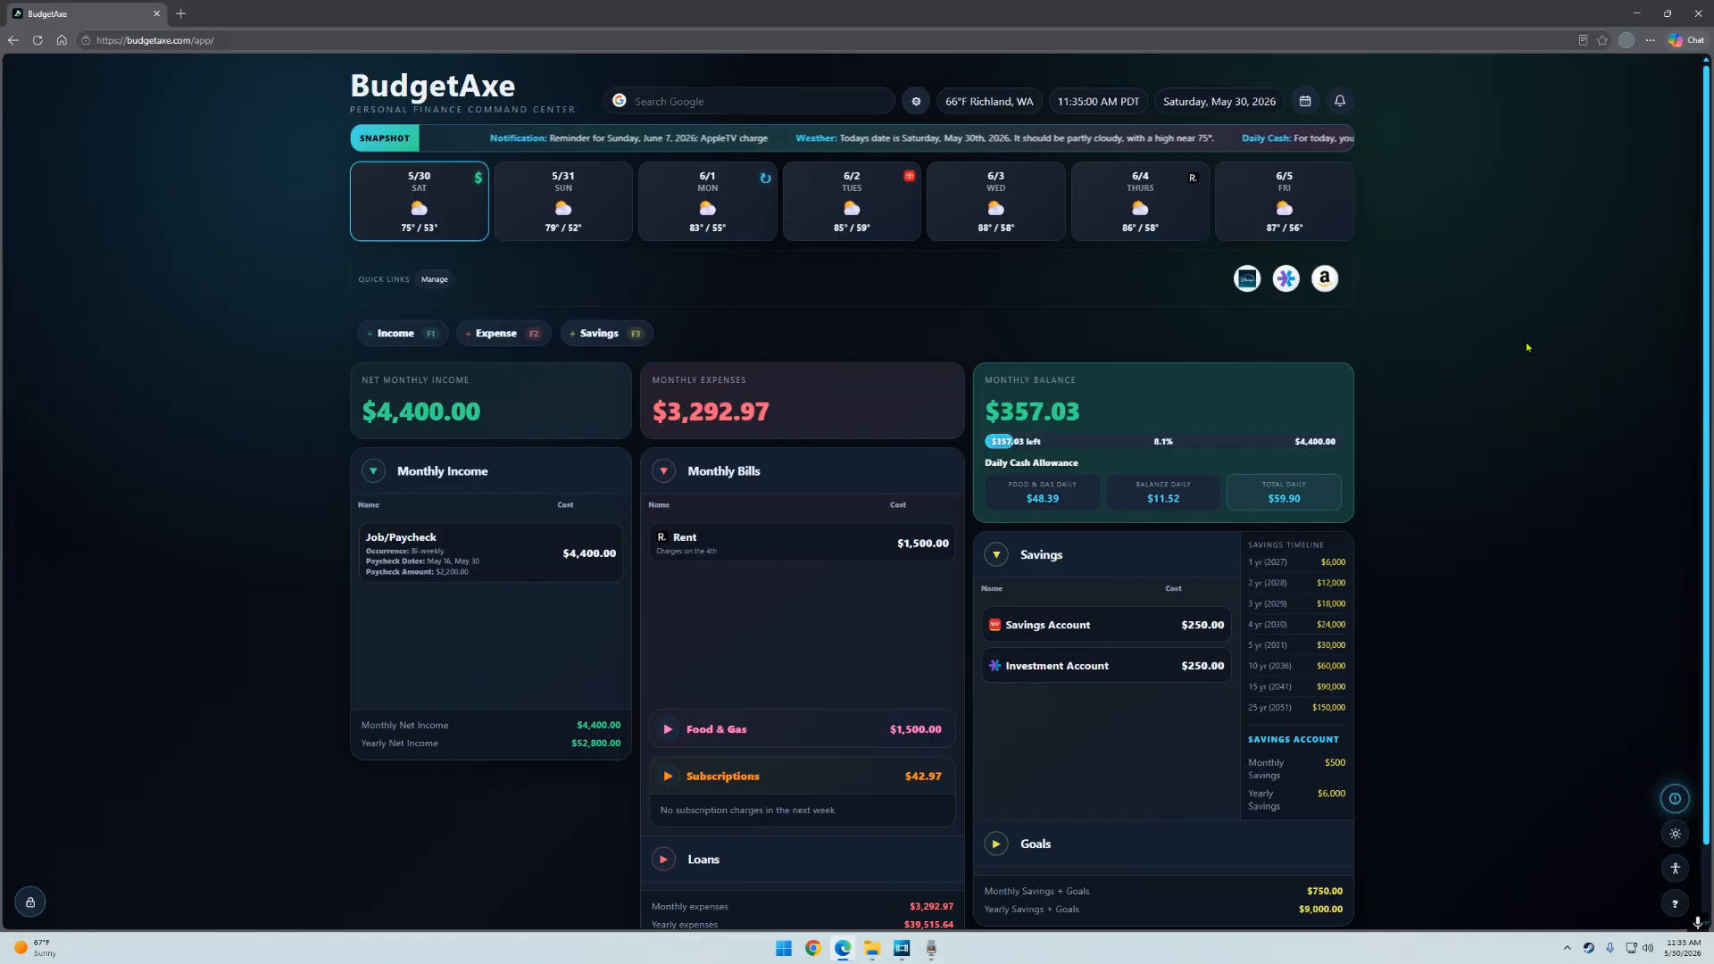
{"action": "scroll", "coordinate": [1509, 366], "scroll_direction": "down", "scroll_amount": 1}
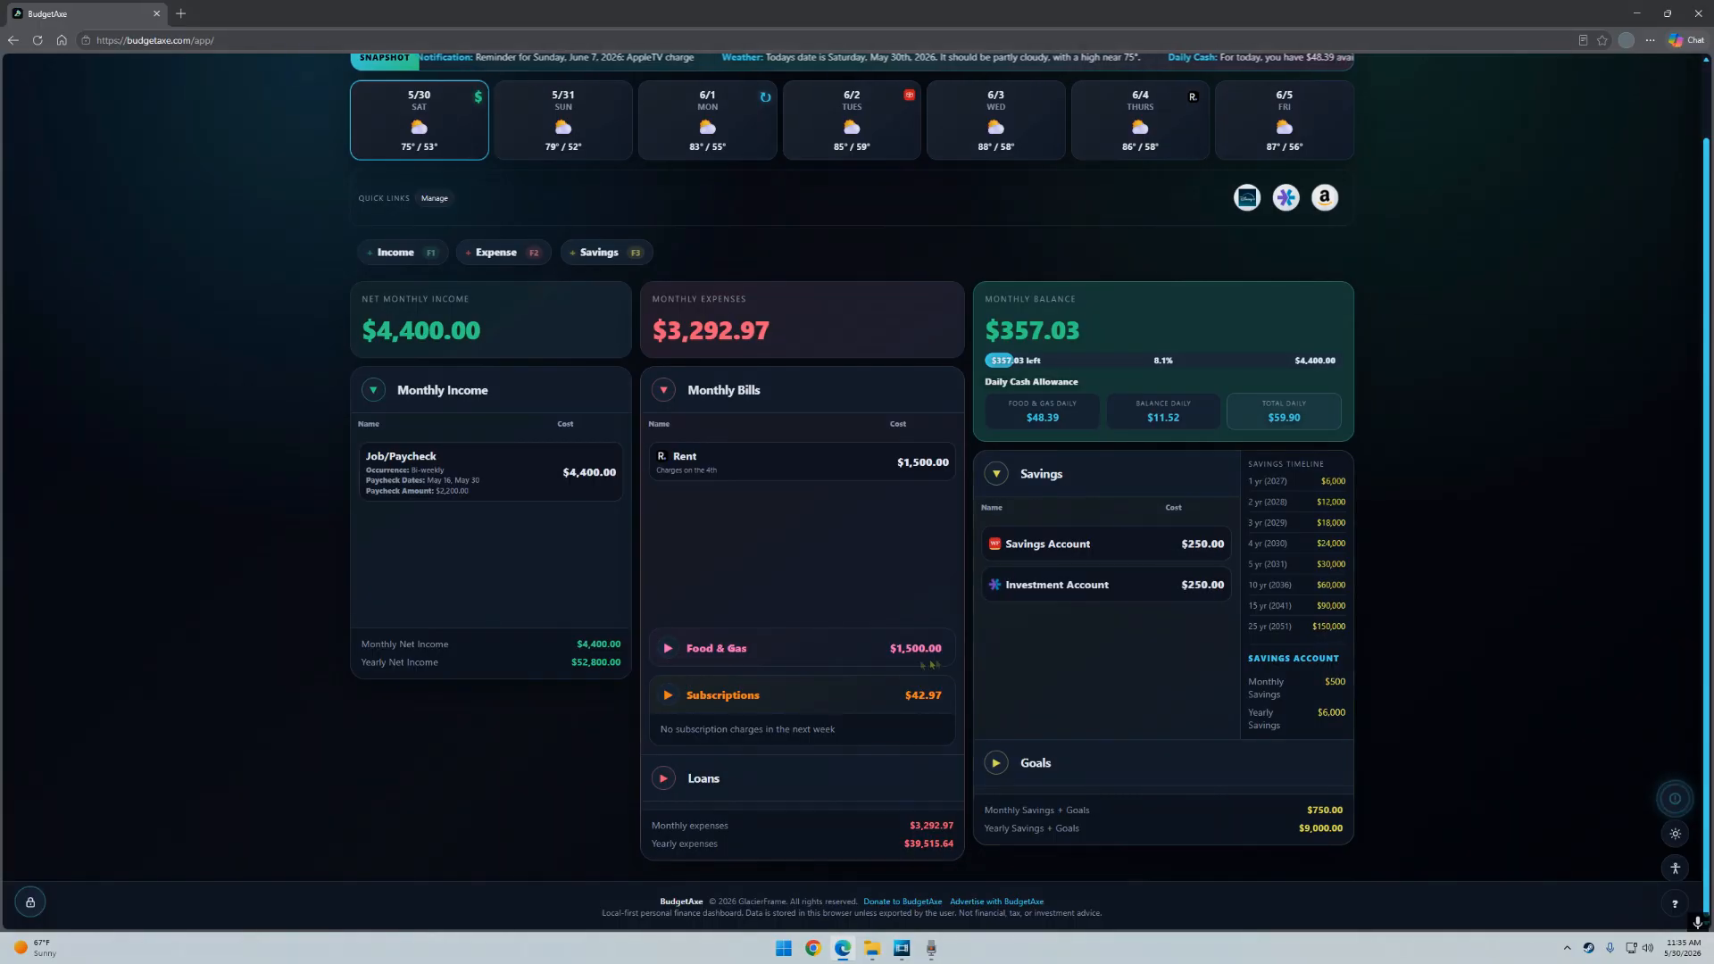
{"action": "scroll", "coordinate": [750, 688], "scroll_direction": "up", "scroll_amount": 1}
{"action": "scroll", "coordinate": [571, 706], "scroll_direction": "down", "scroll_amount": 1}
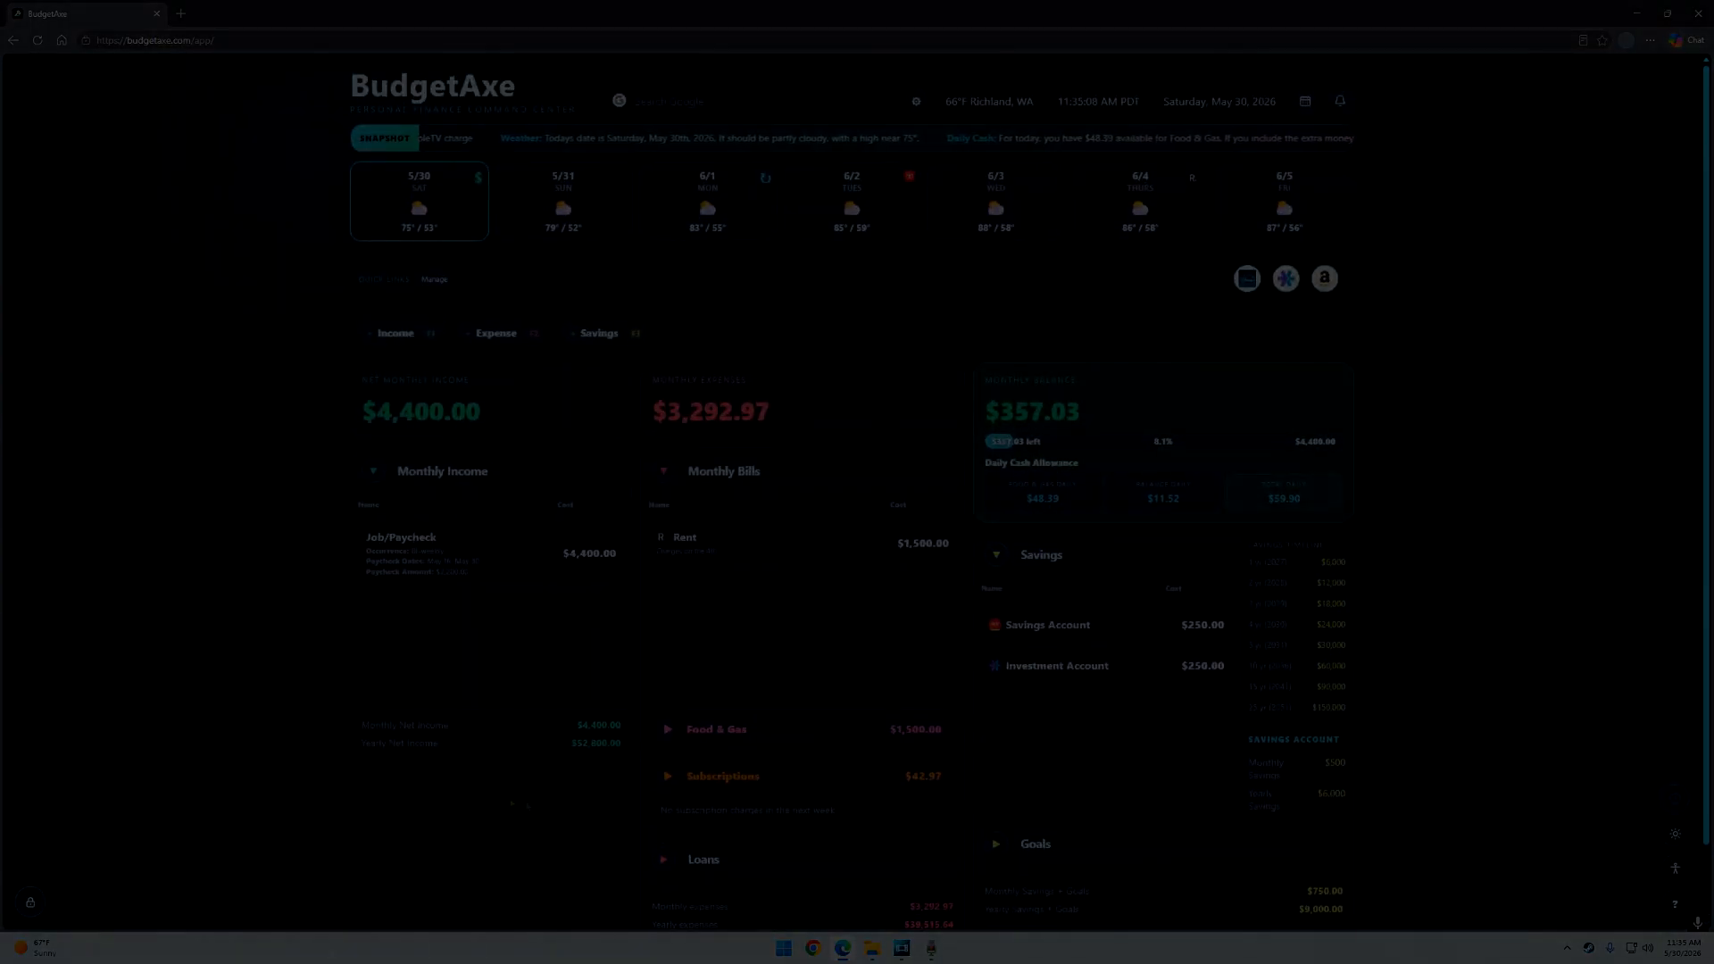
{"action": "mouse_move", "coordinate": [930, 950]}
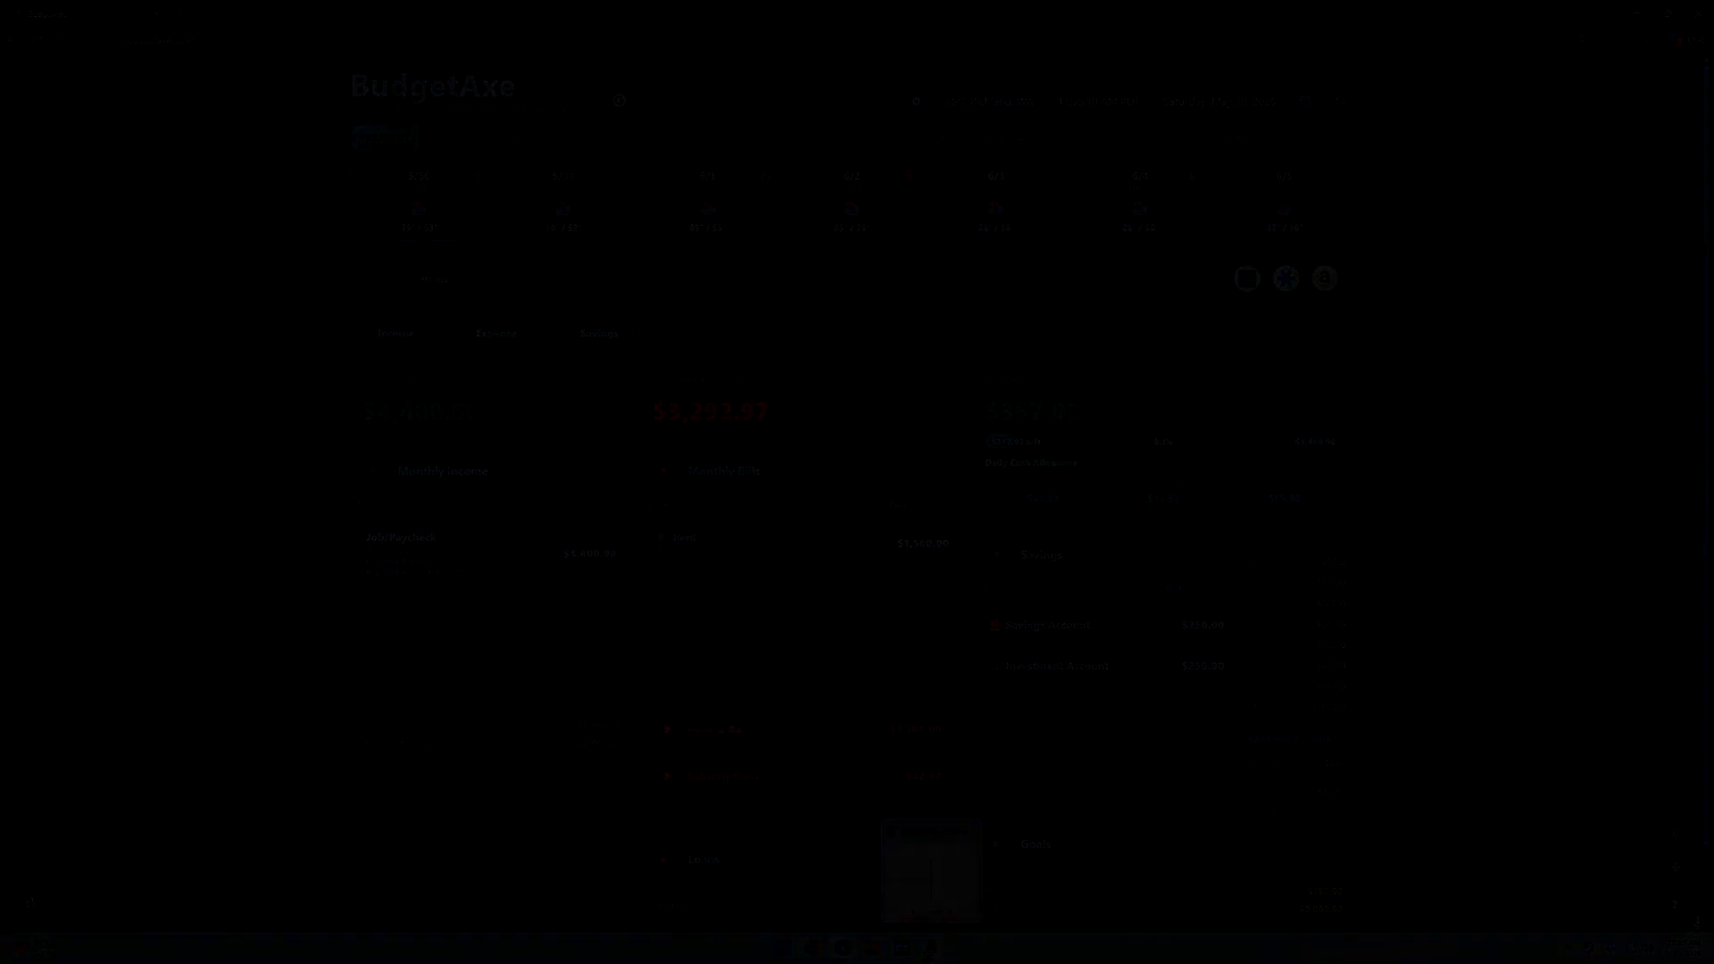